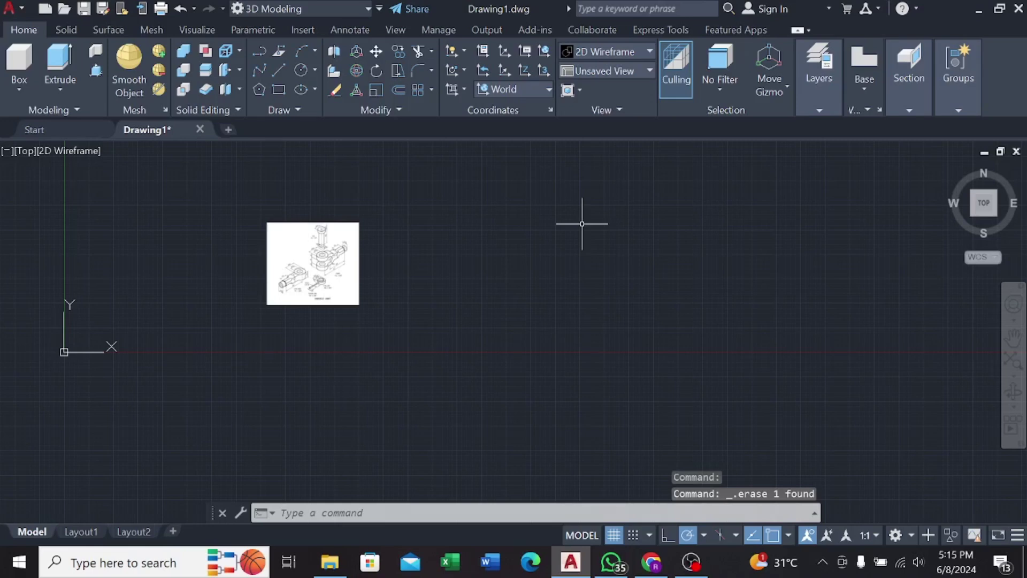
Step: Enlarge and reposition the knuckle joint reference image, then move it out of the way
scroll(386, 275, "up", 2)
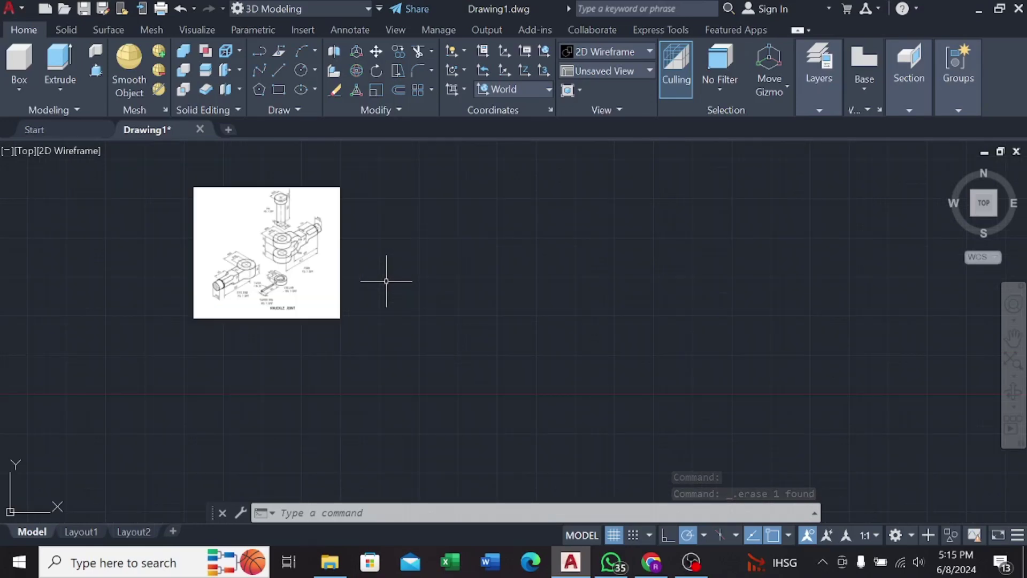
scroll(480, 337, "up", 2)
scroll(581, 351, "up", 2)
middle_click_drag(581, 351, 525, 380)
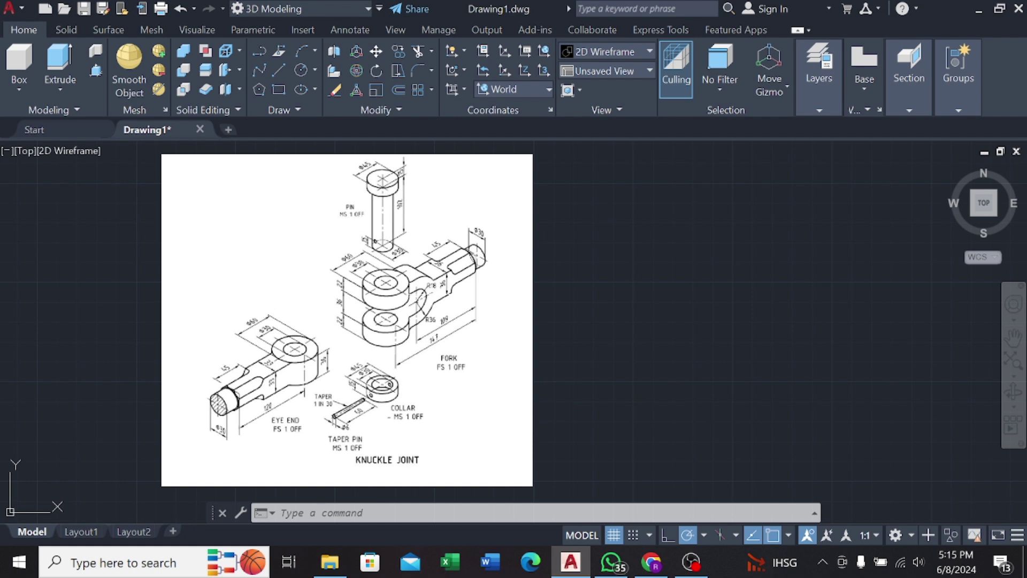
middle_click_drag(466, 310, 334, 330)
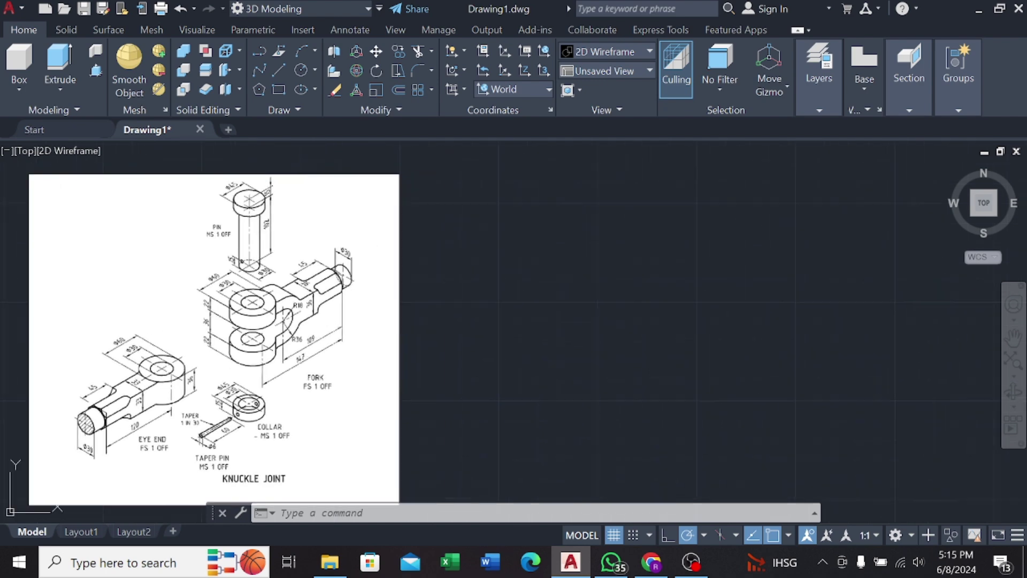
scroll(61, 410, "up", 3)
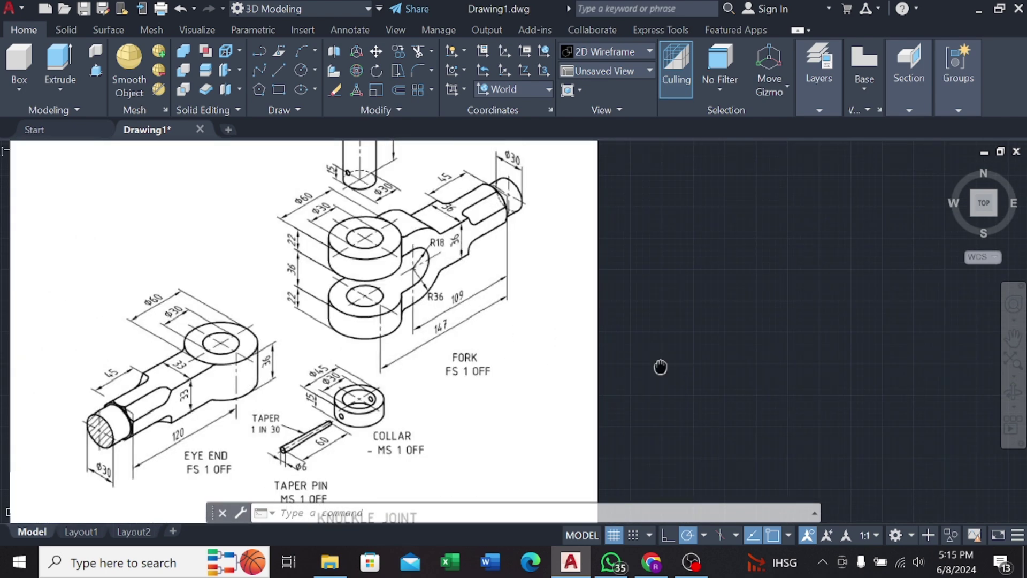
scroll(342, 356, "down", 3)
scroll(355, 360, "down", 2)
middle_click_drag(465, 346, 416, 328)
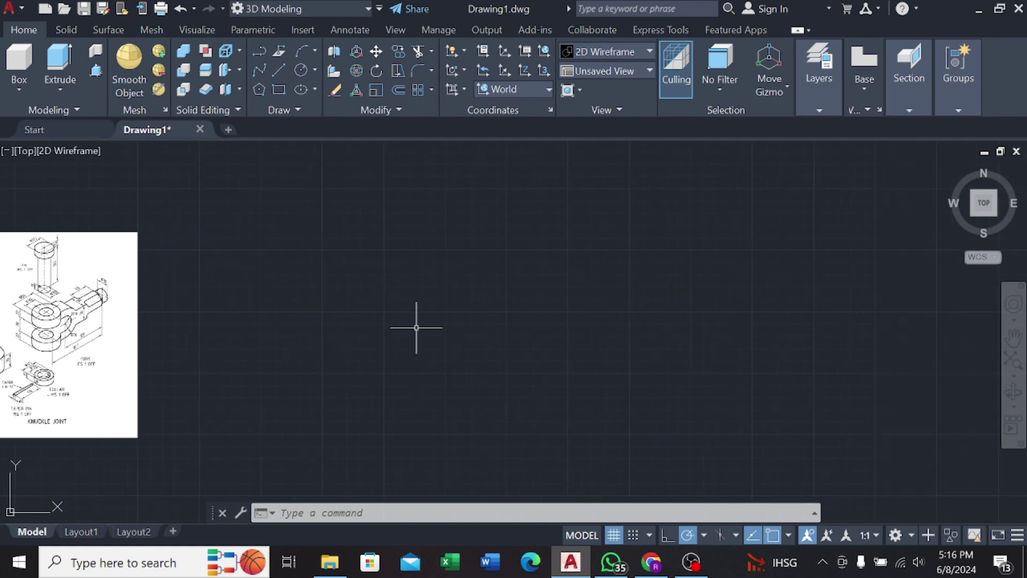
scroll(64, 343, "up", 5)
middle_click_drag(246, 321, 433, 331)
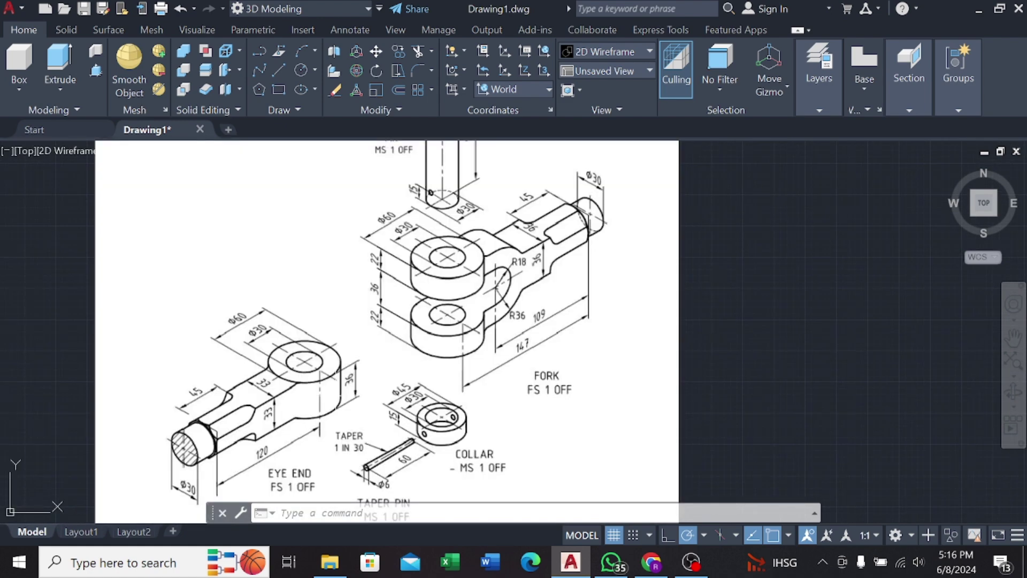
middle_click_drag(1006, 343, 489, 333)
scroll(642, 317, "down", 4)
middle_click_drag(642, 317, 412, 299)
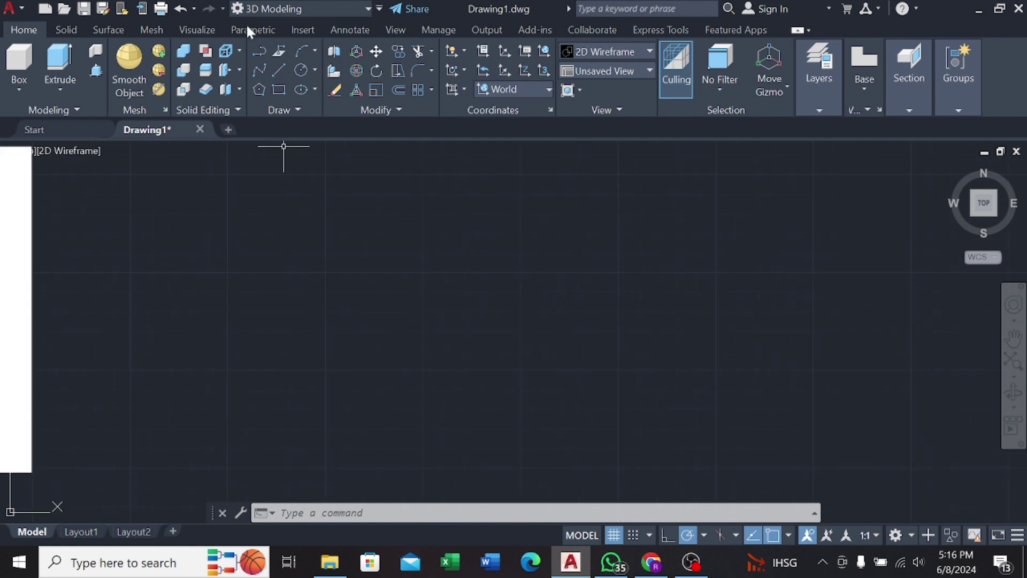
Step: Draw concentric circles of diameter 30 and 60 on a common centre
left_click(301, 70)
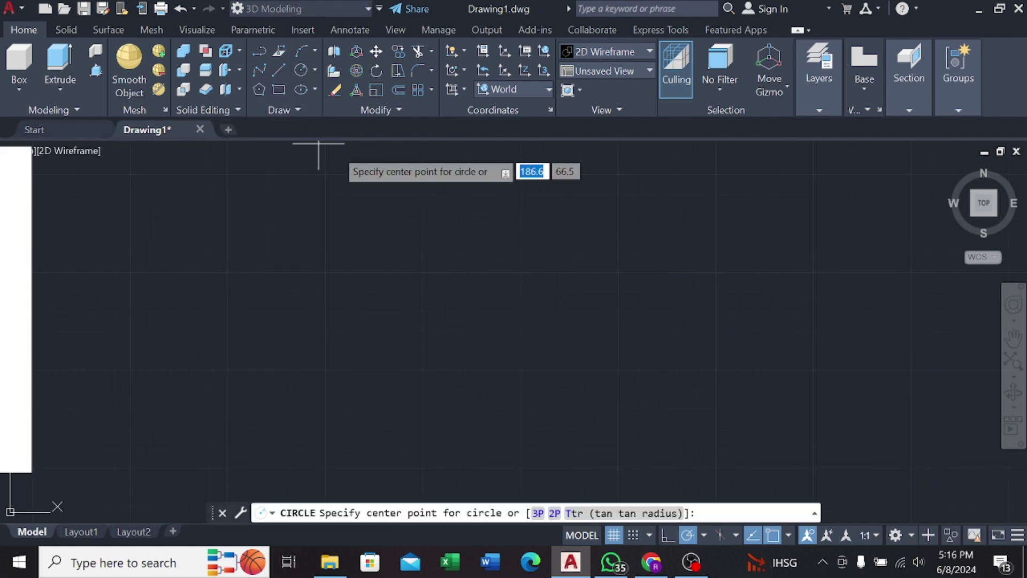
left_click(341, 249)
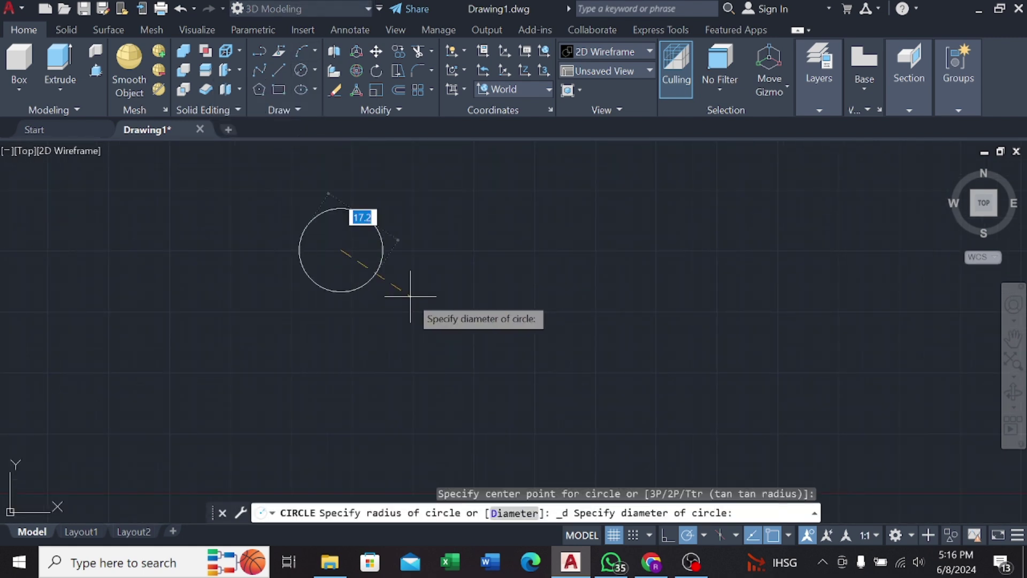
type("0")
key("Return")
key("Return")
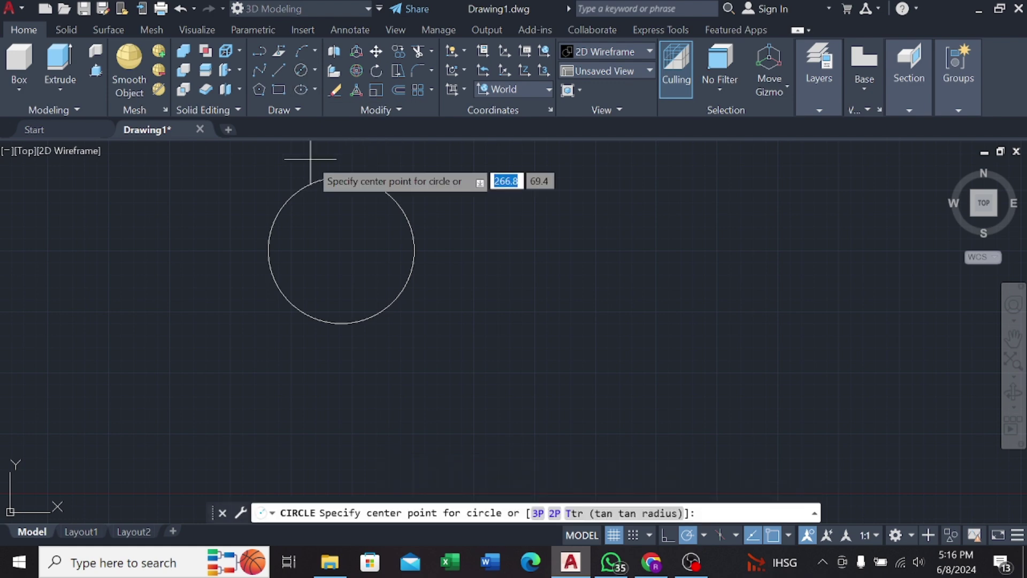
left_click(341, 249)
type("60")
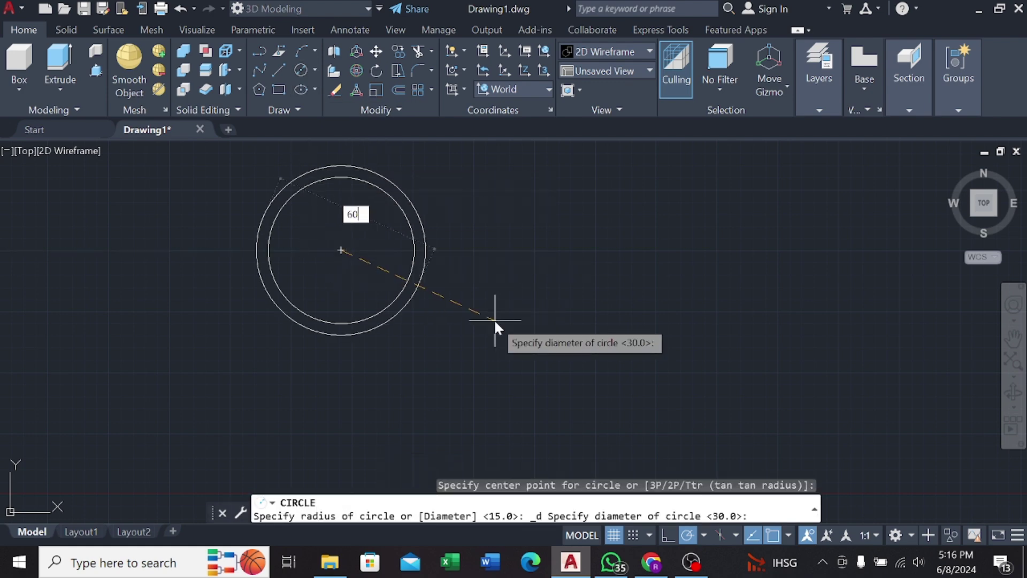
key("Return")
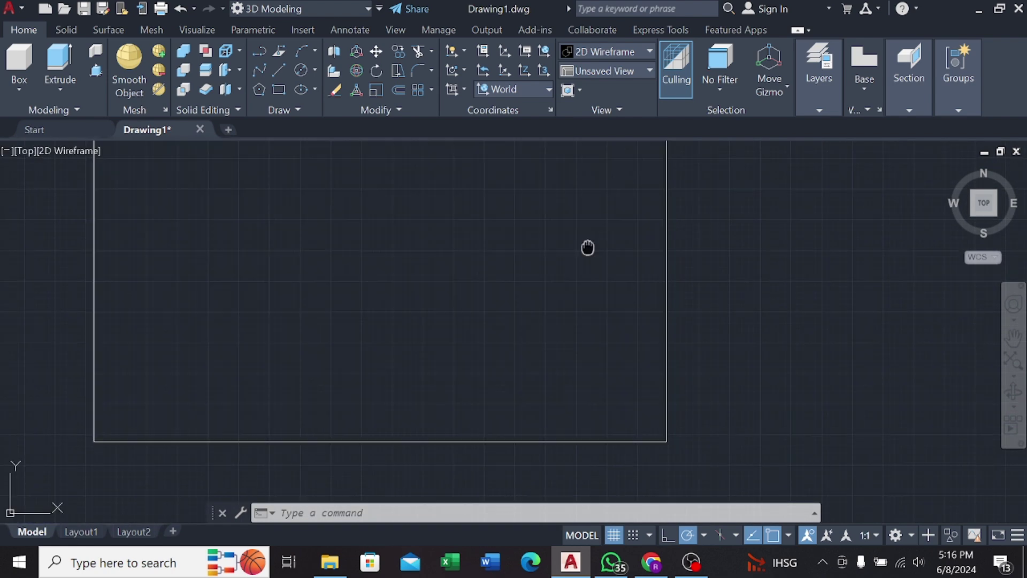
Step: Draw the arm's 120-long top edge starting above the circle centre
type("l")
key("Return")
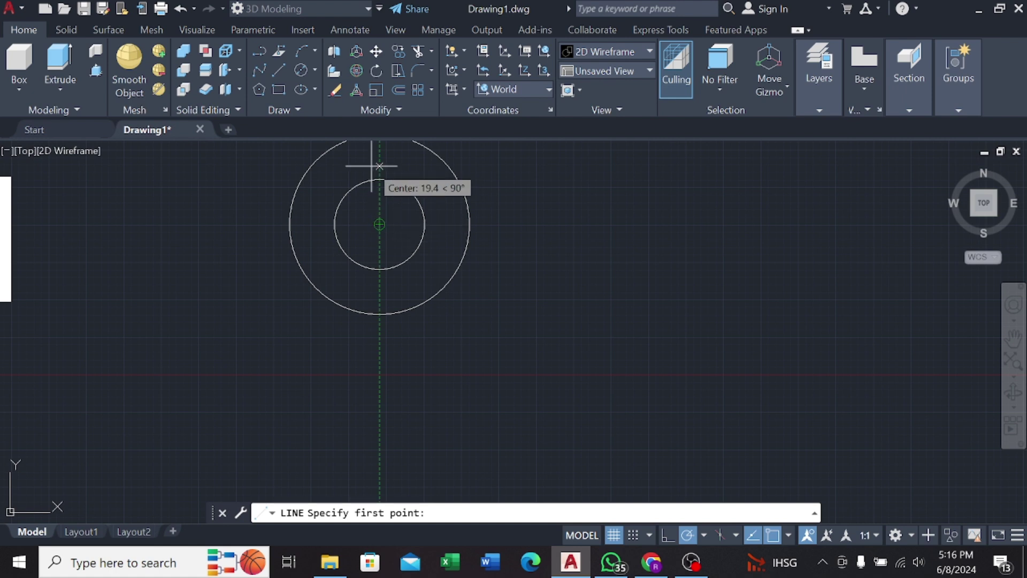
type("33/2")
key("Return")
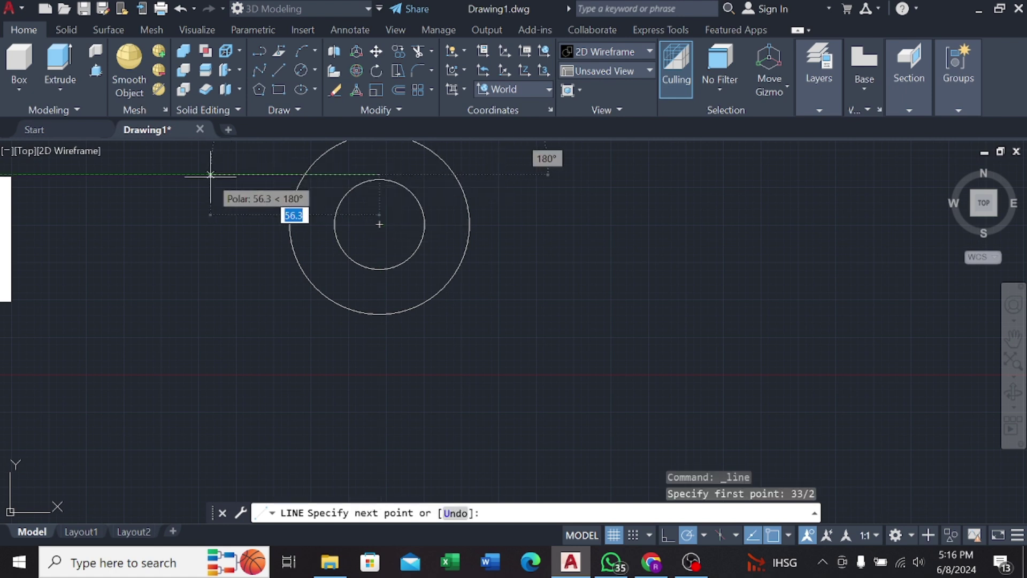
type("120")
key("Return")
key("Escape")
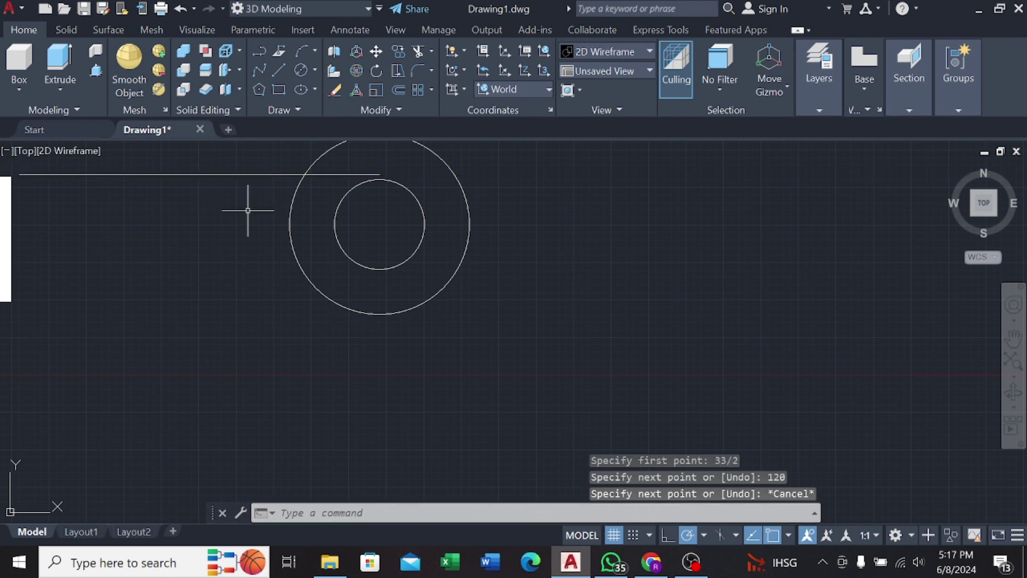
Step: Move the circles and the 120 line together to a new position
scroll(248, 210, "down", 2)
left_click_drag(367, 217, 219, 287)
right_click(219, 292)
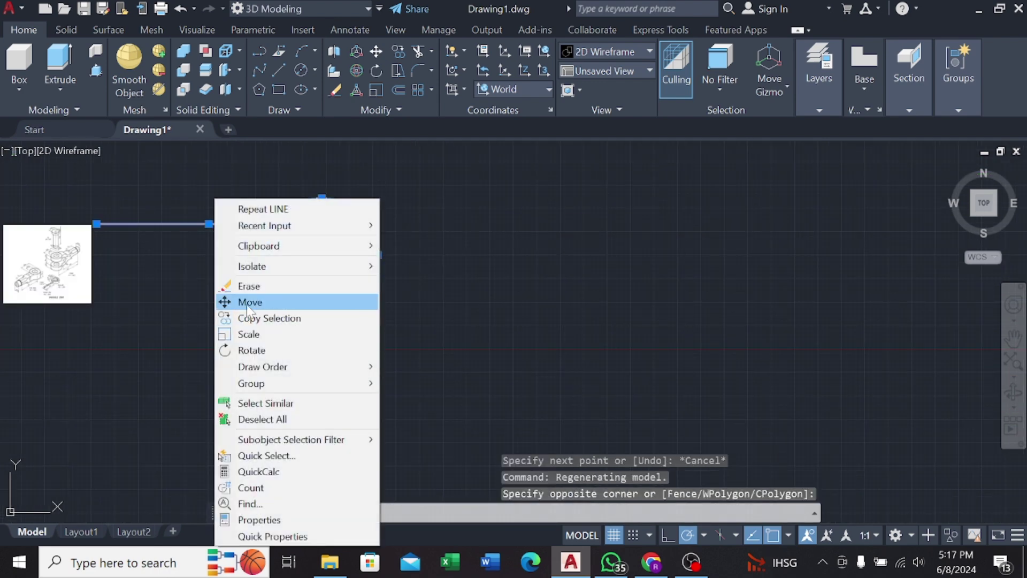
left_click(248, 303)
left_click(322, 255)
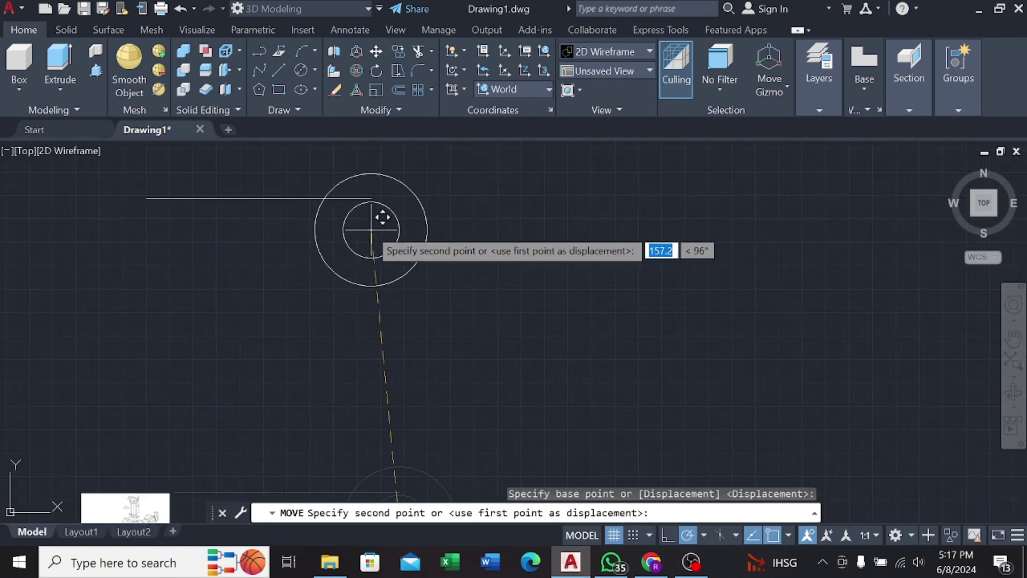
left_click(398, 218)
Step: Add the arm's 33-long left edge and a bottom edge ending at the outer circle
left_click(279, 70)
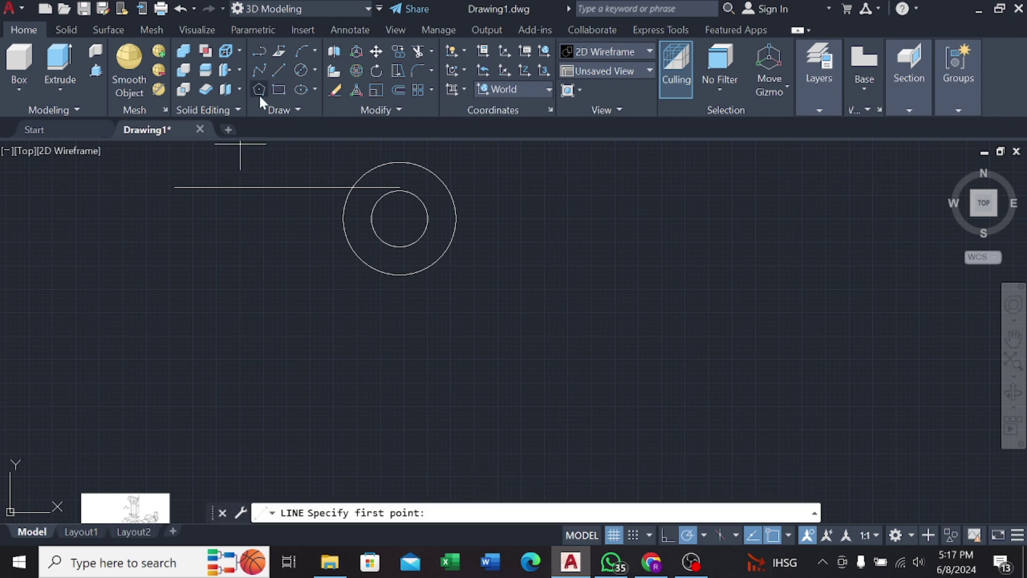
left_click(175, 187)
key("Return")
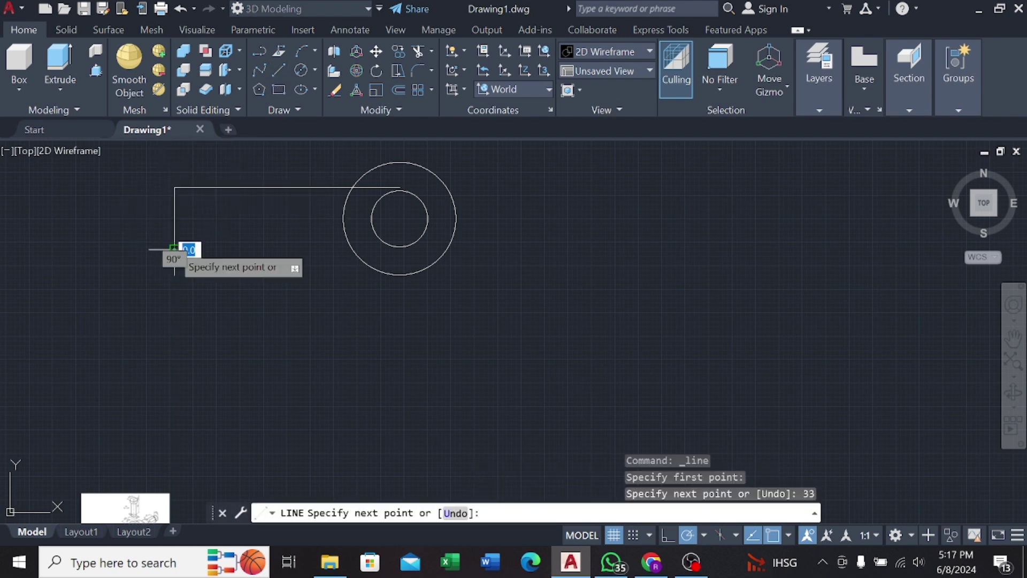
left_click(352, 249)
key("Escape")
Step: Trim the top line where it runs inside the outer circle
left_click(419, 51)
scroll(360, 145, "up", 4)
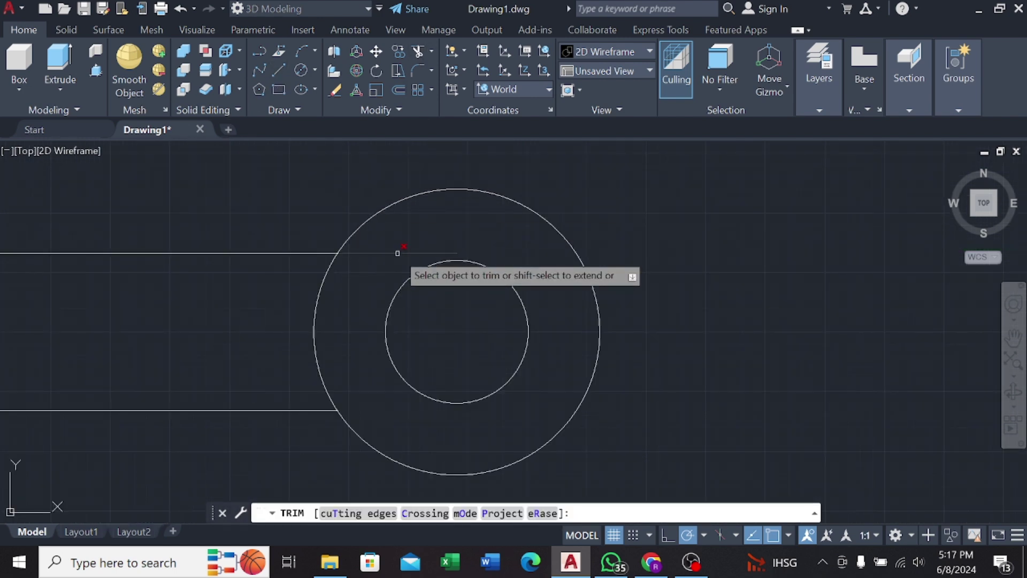
left_click(402, 253)
key("Escape")
scroll(398, 253, "down", 2)
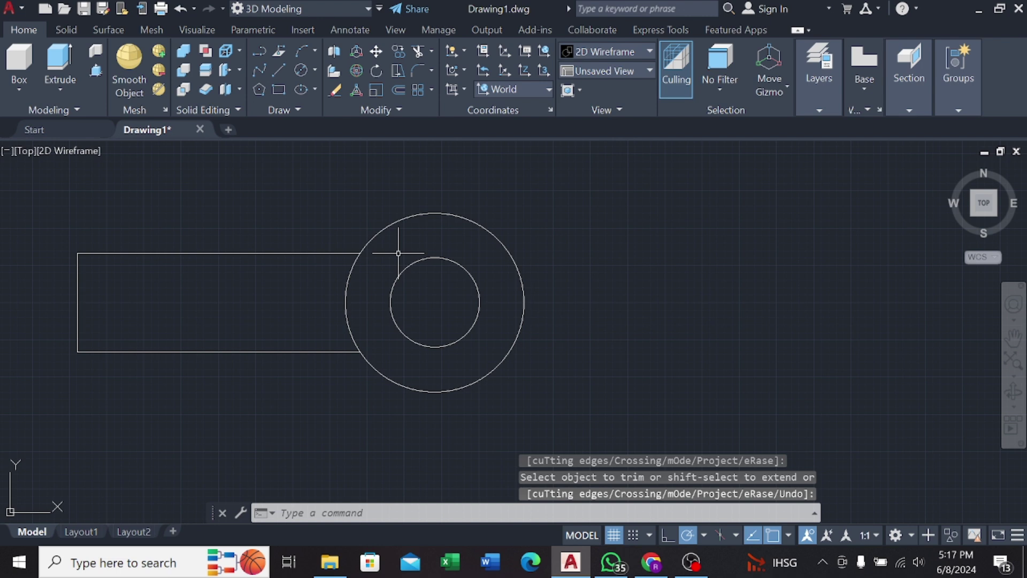
Step: Switch to SW Isometric and press-pull the ring between the circles 36 high
left_click(25, 151)
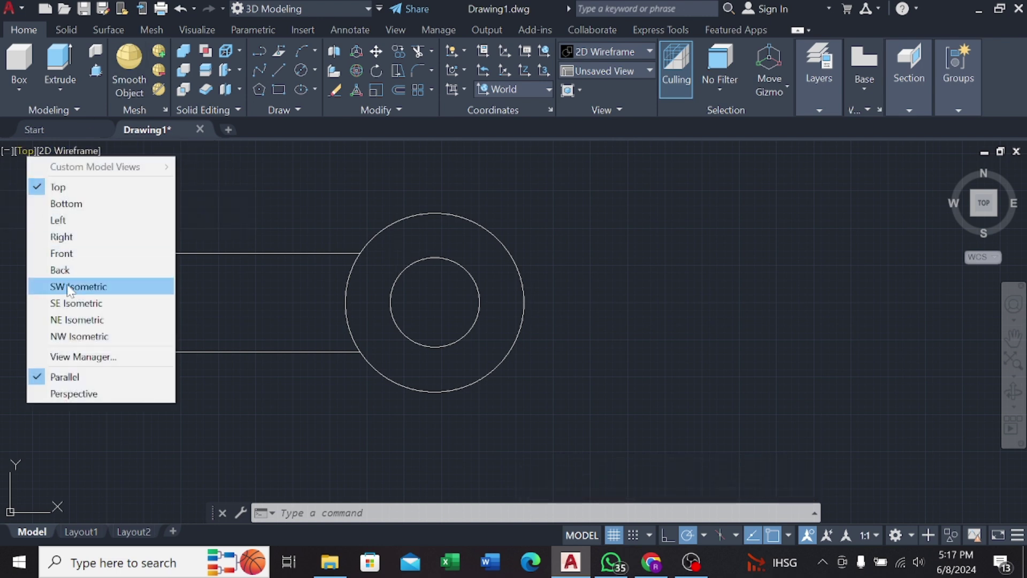
left_click(68, 288)
left_click(96, 70)
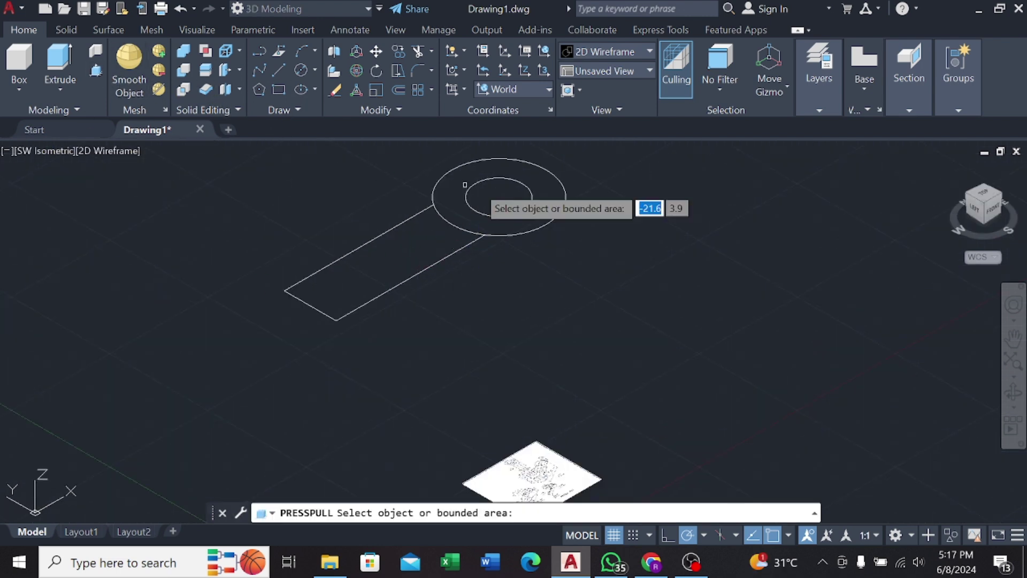
left_click(466, 184)
middle_click_drag(554, 185, 471, 243)
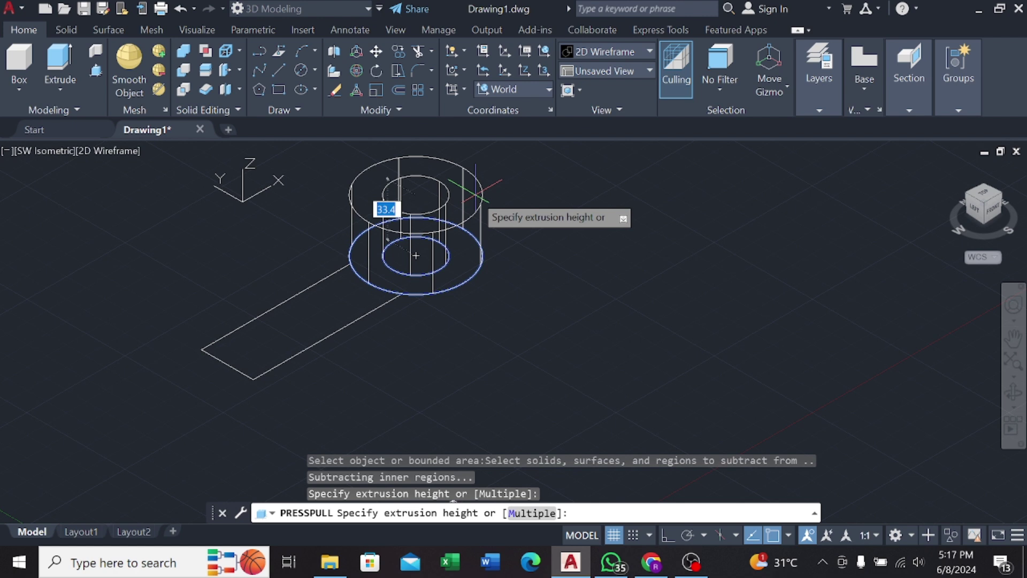
type("36")
key("Return")
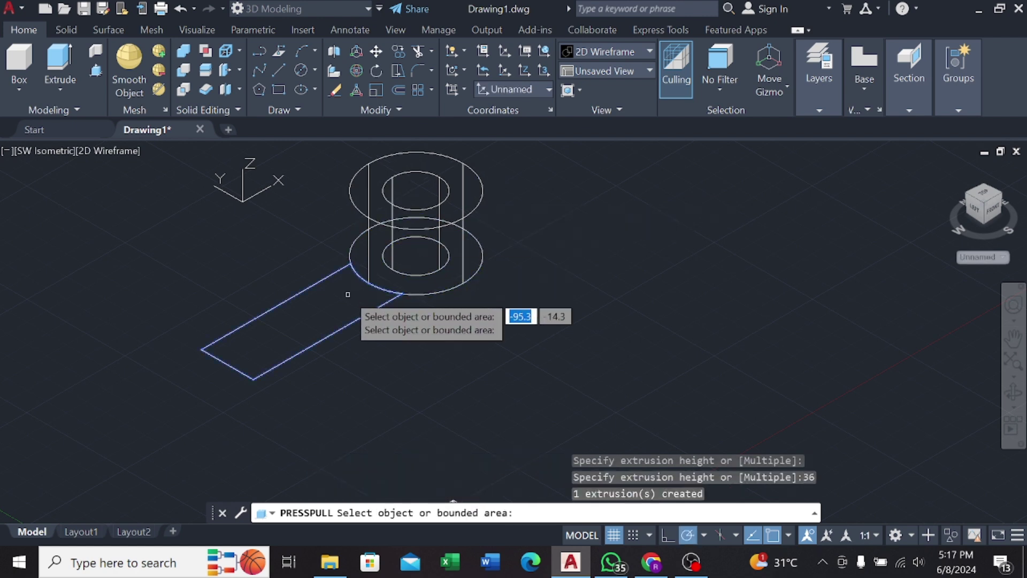
Step: Press-pull the rectangular arm area 33 high
left_click(343, 297)
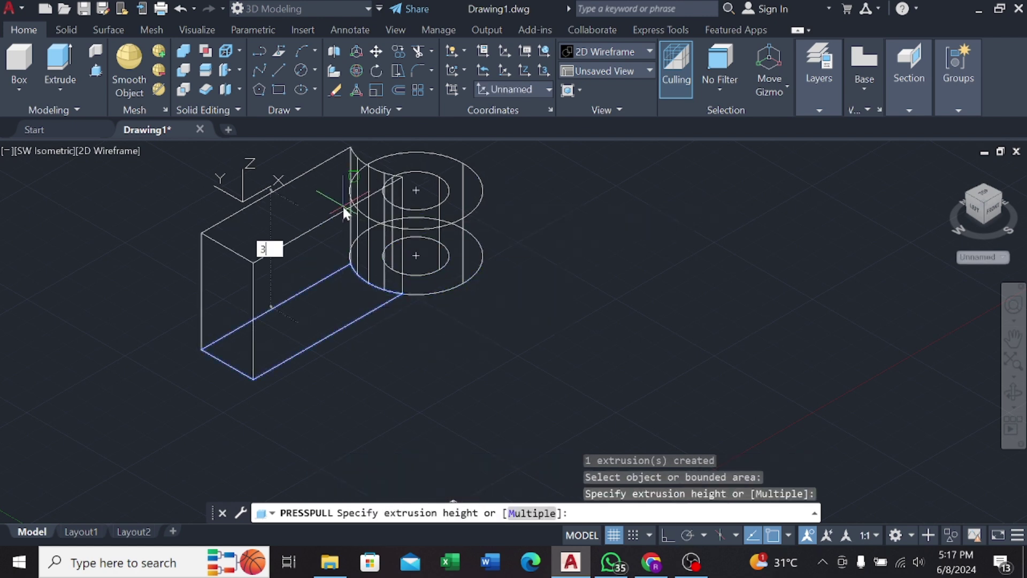
type("3")
key("Return")
key("Return")
left_click(279, 71)
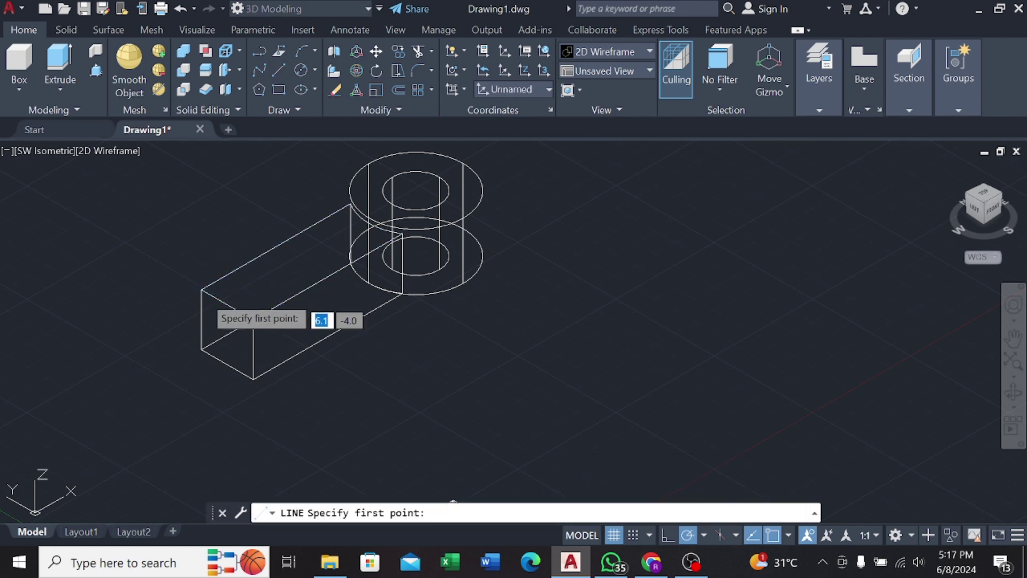
left_click(202, 290)
key("Escape")
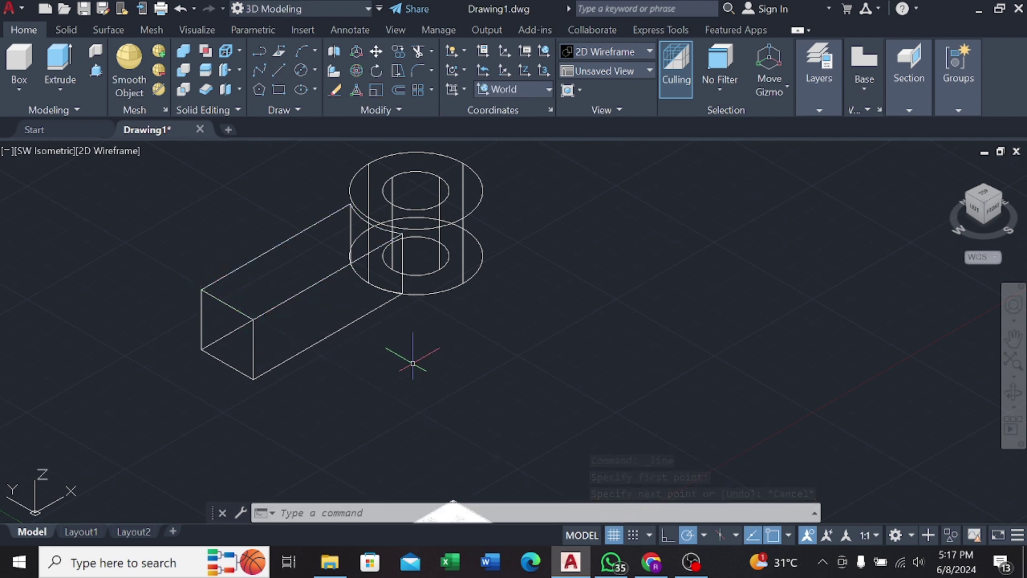
Step: Draw a vertical construction line across the arm's end face
left_click(303, 74)
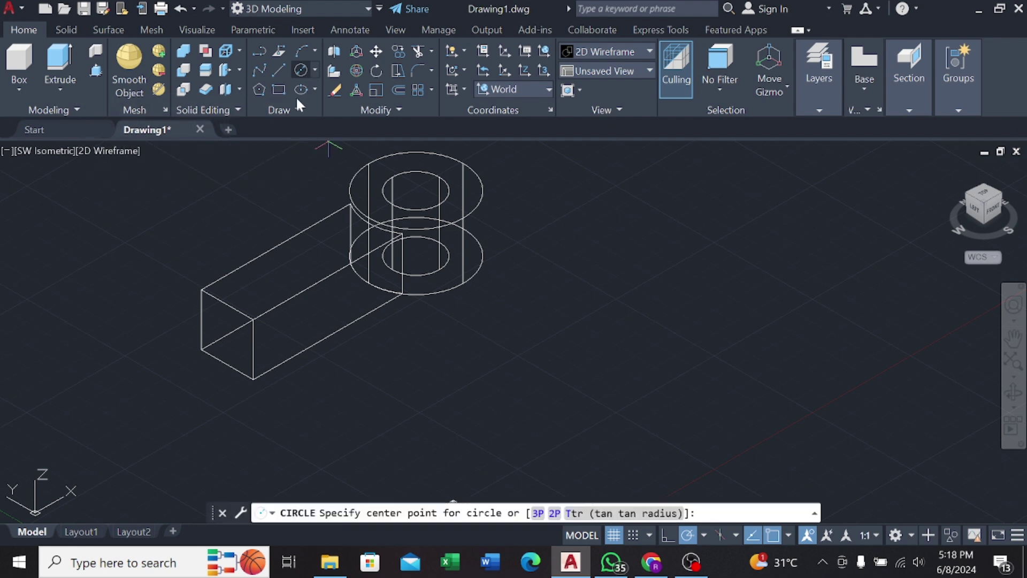
scroll(231, 352, "up", 4)
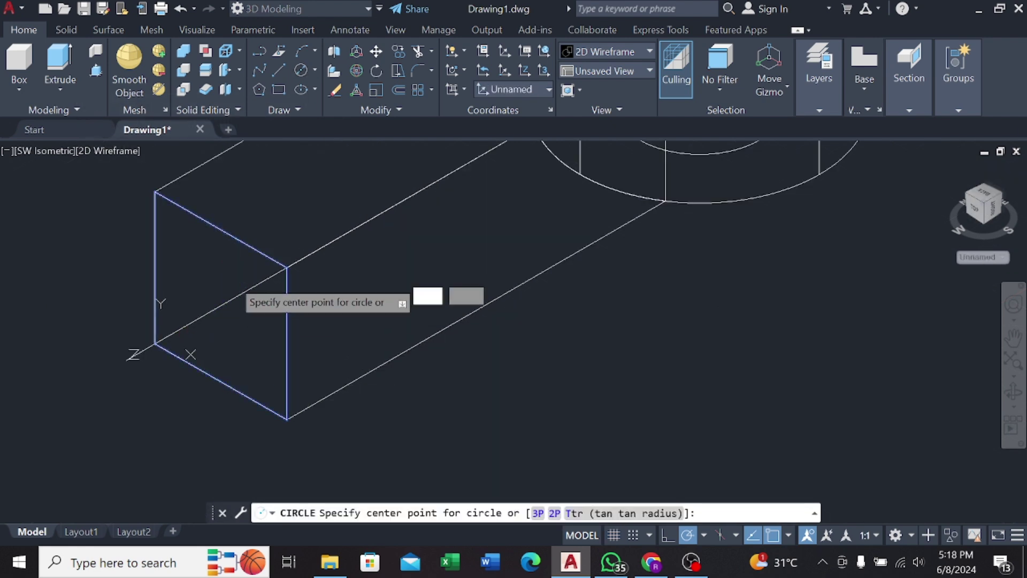
key("Escape")
left_click(279, 70)
left_click(221, 230)
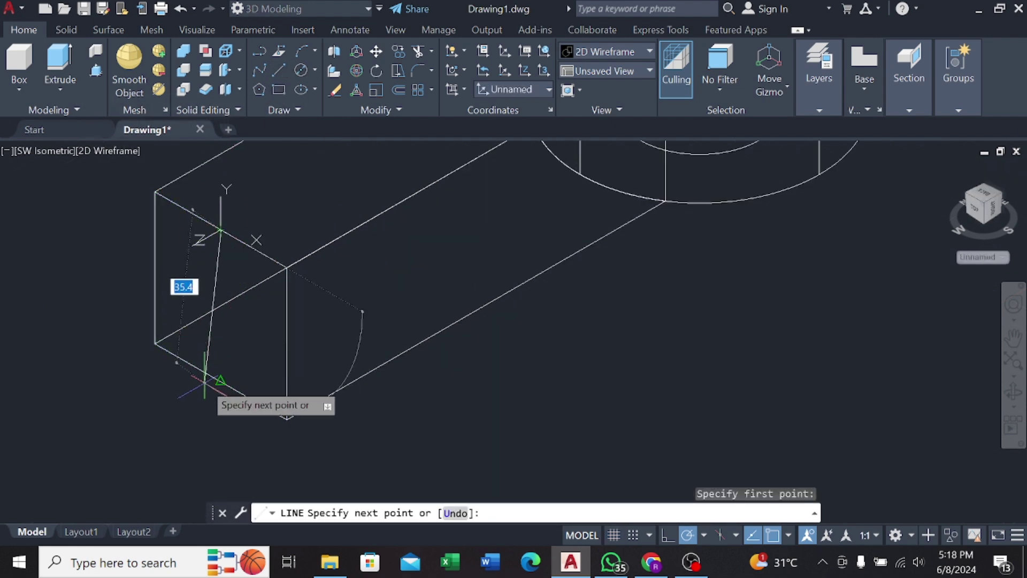
left_click(221, 381)
key("Escape")
Step: Place a 30-diameter circle at the end-face centre and erase the construction line
left_click(303, 70)
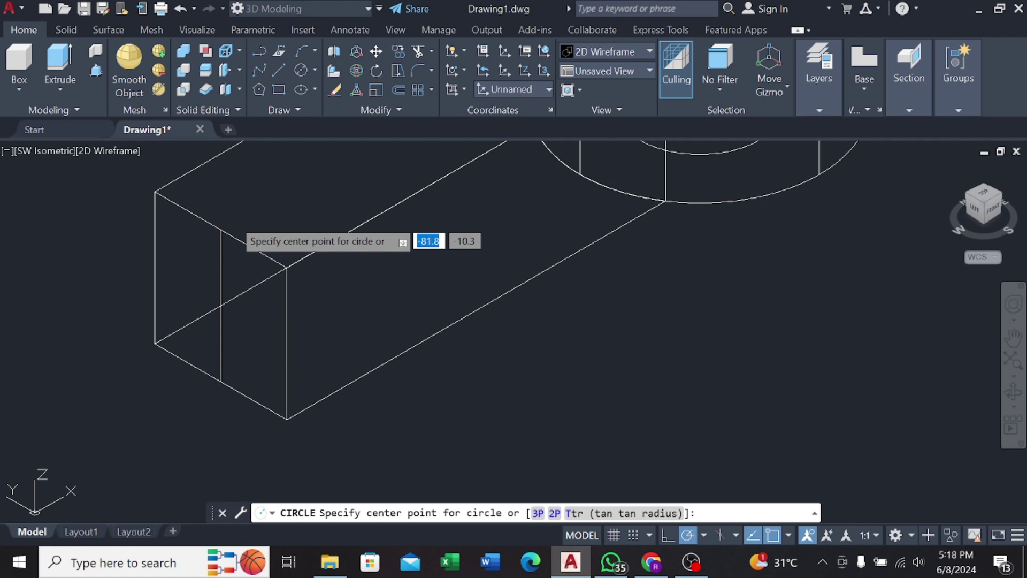
left_click(221, 305)
type("30")
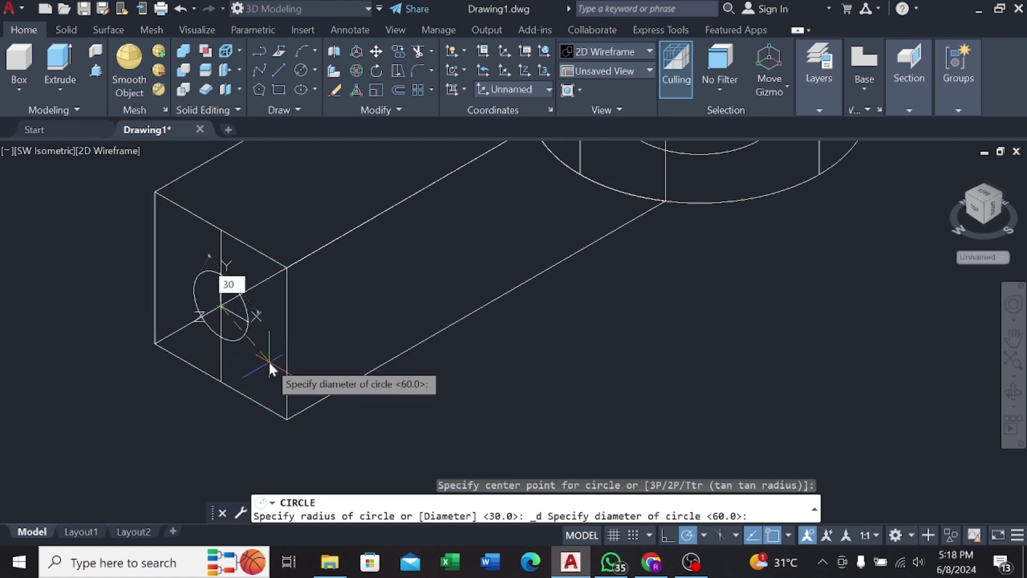
key("Return")
left_click(276, 308)
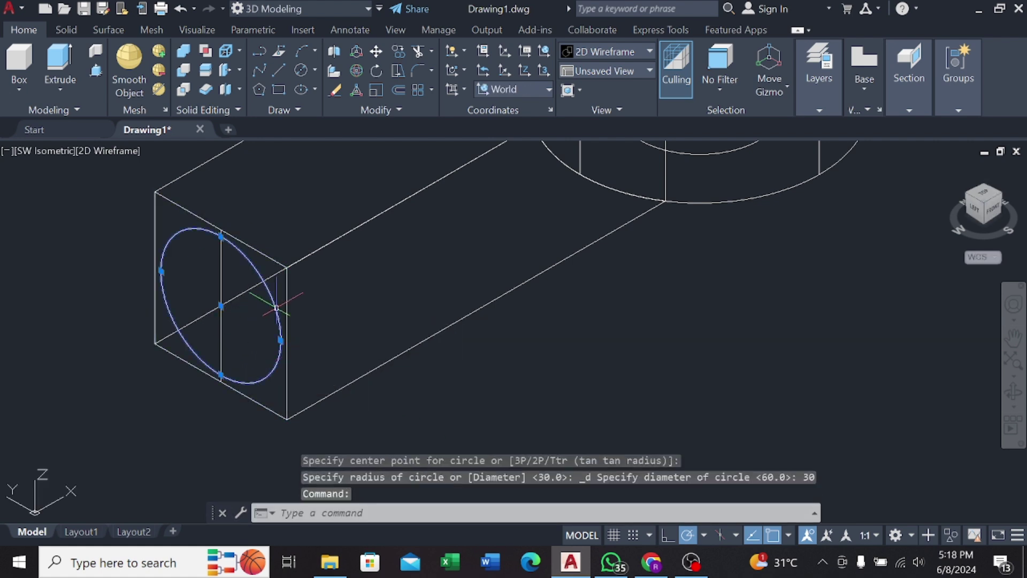
key("Delete")
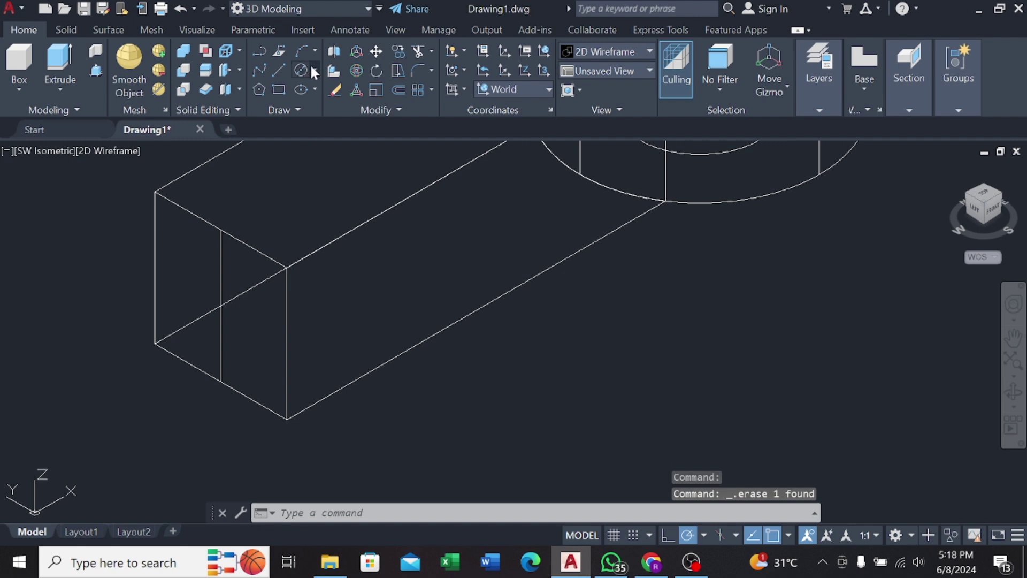
left_click(314, 72)
left_click(284, 137)
left_click(221, 307)
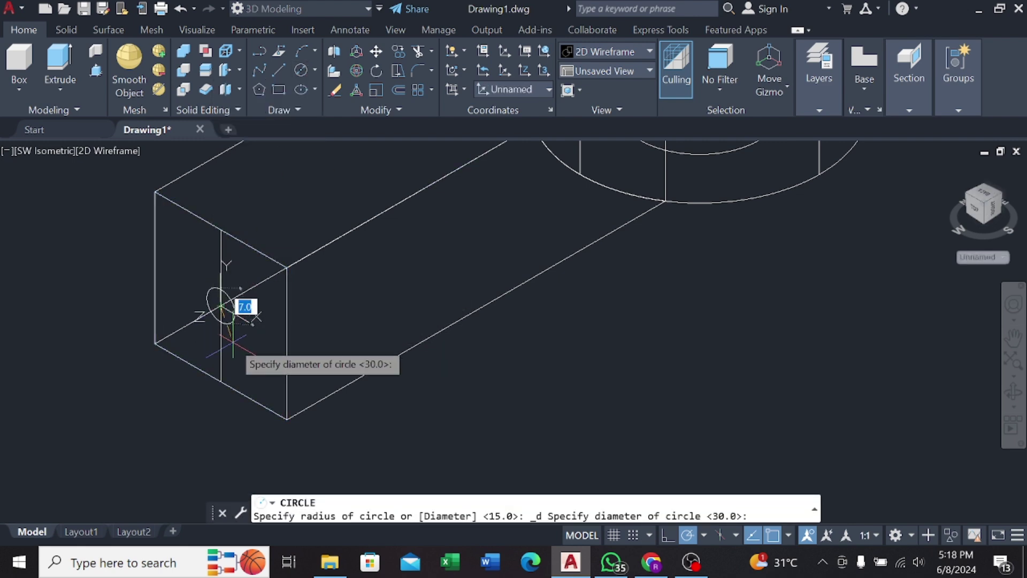
type("30")
key("Return")
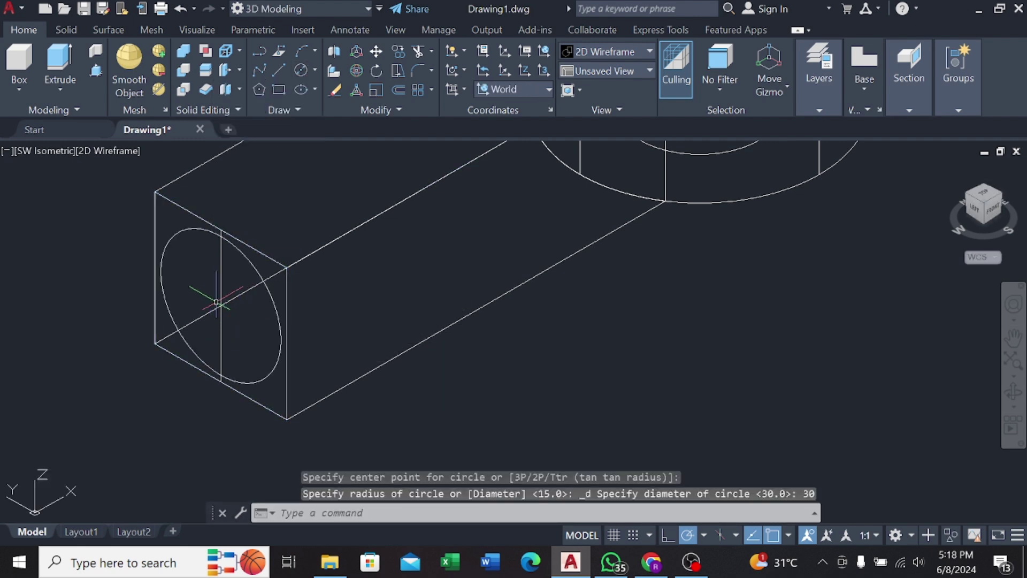
left_click(222, 279)
left_click(221, 279)
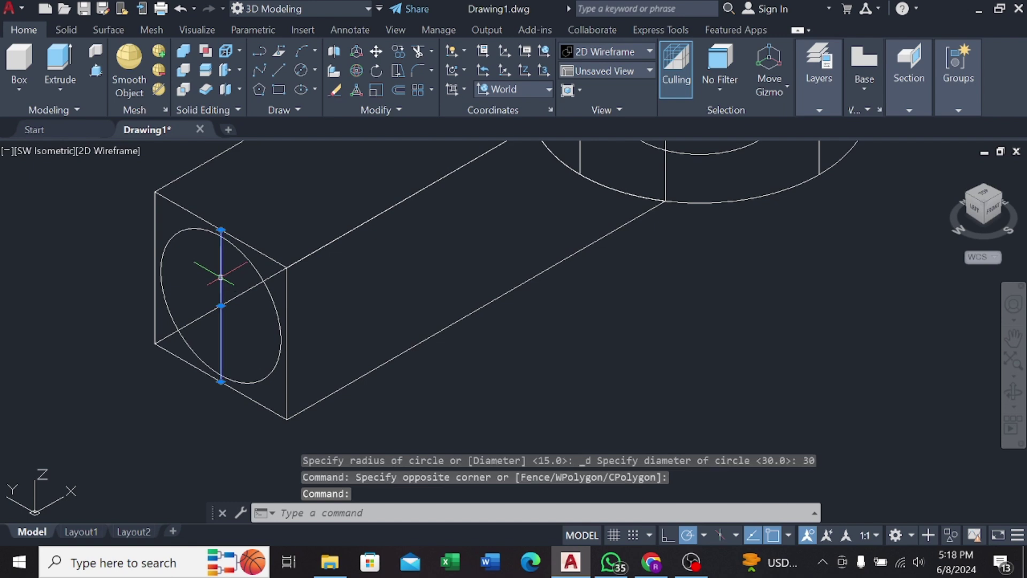
key("Delete")
Step: Draw a 10-diameter circle at an end-face corner and 3D-rotate it into the face plane
left_click(310, 71)
left_click(288, 267)
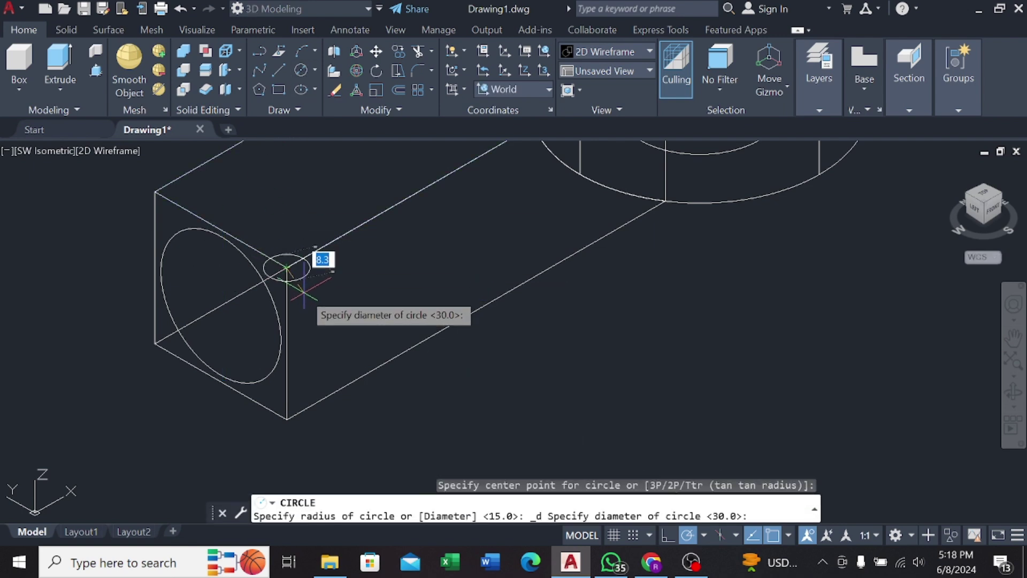
type("10")
key("Return")
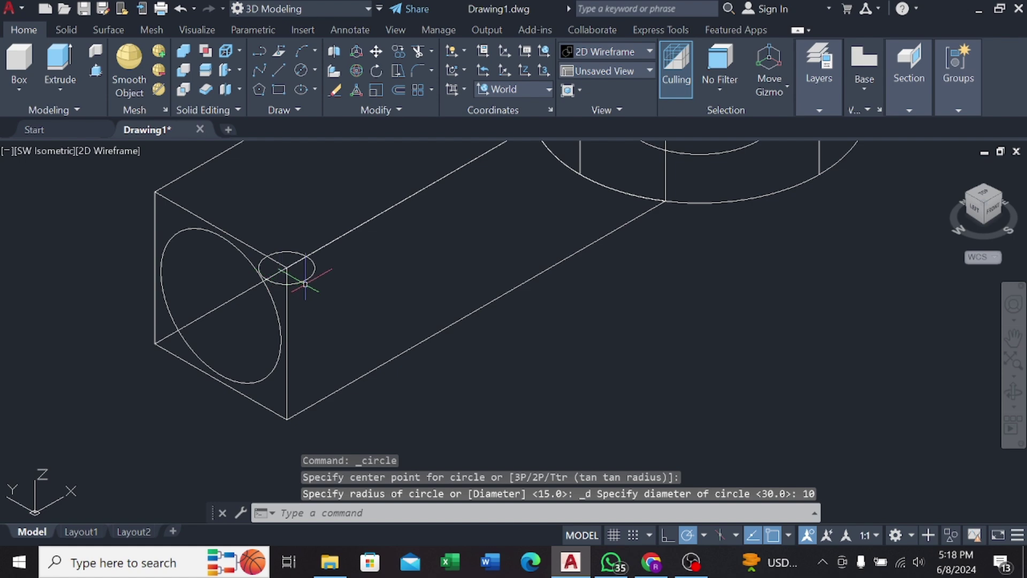
left_click(305, 284)
left_click(350, 147)
left_click(357, 70)
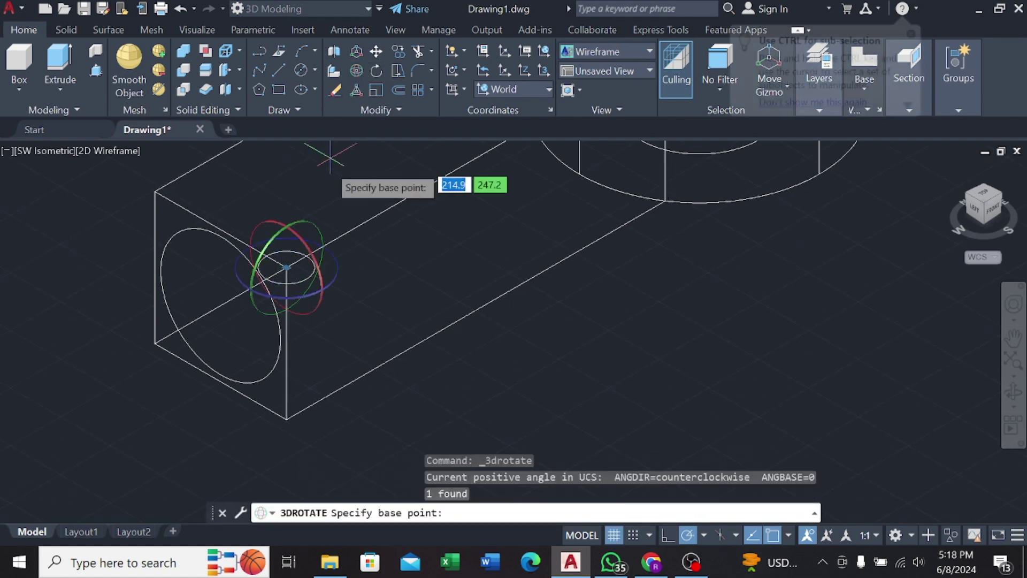
left_click(311, 231)
left_click(291, 194)
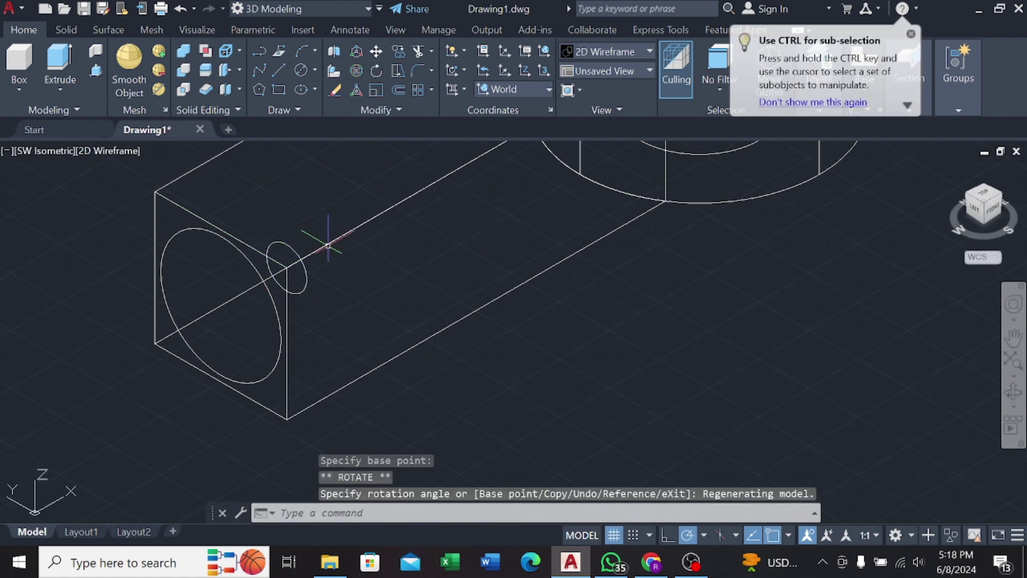
middle_click_drag(328, 245, 303, 229, "shift")
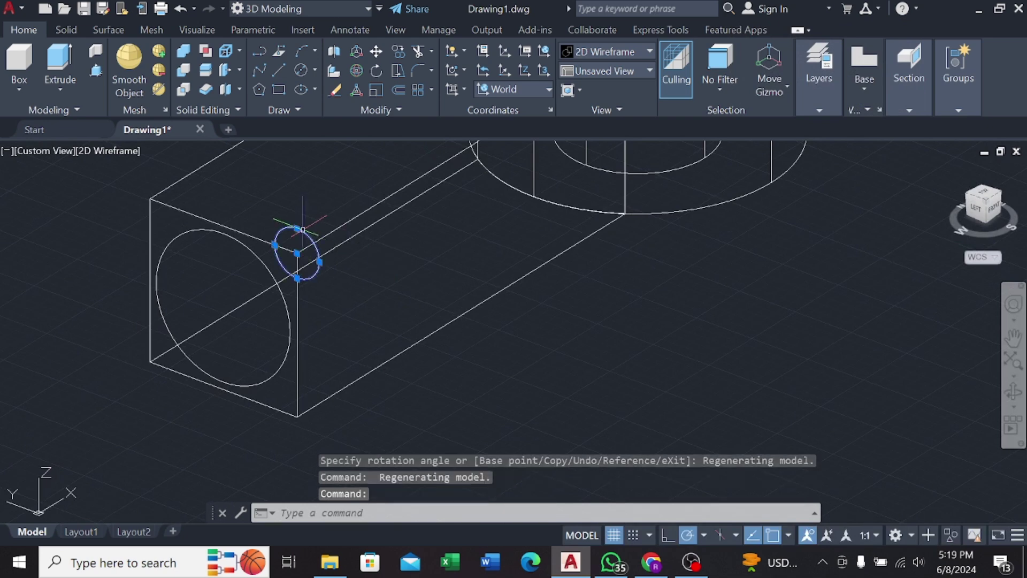
Step: Copy the 10-diameter circle to the other three corners of the end face
left_click(399, 51)
left_click(297, 254)
left_click(151, 199)
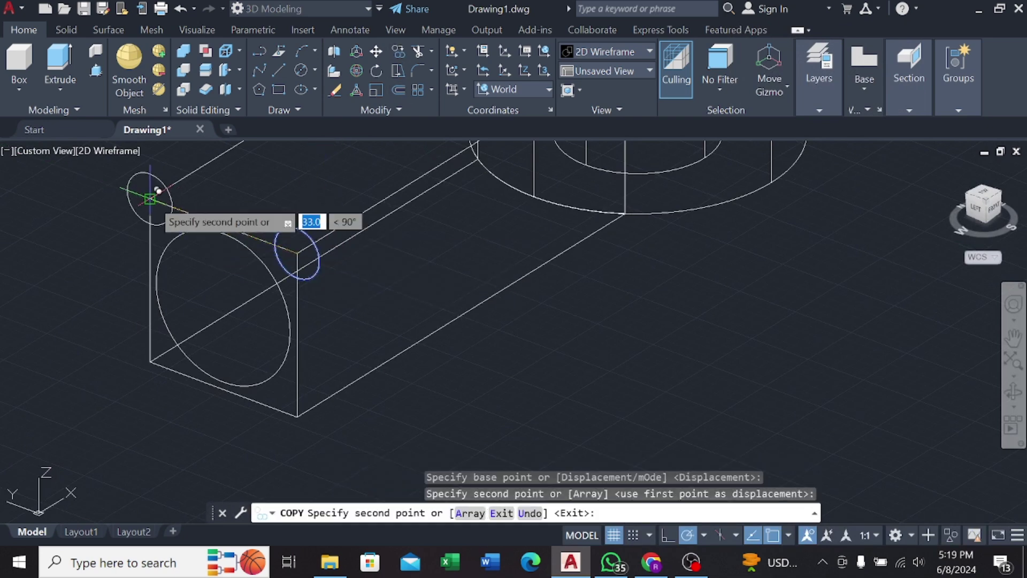
left_click(151, 363)
left_click(297, 414)
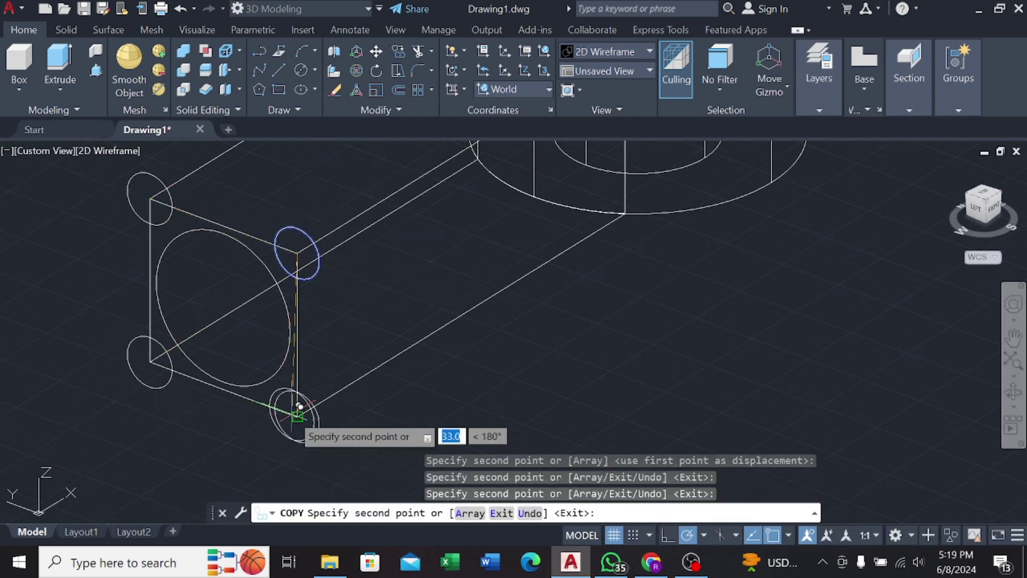
key("Escape")
scroll(354, 416, "down", 2)
scroll(353, 417, "up", 2)
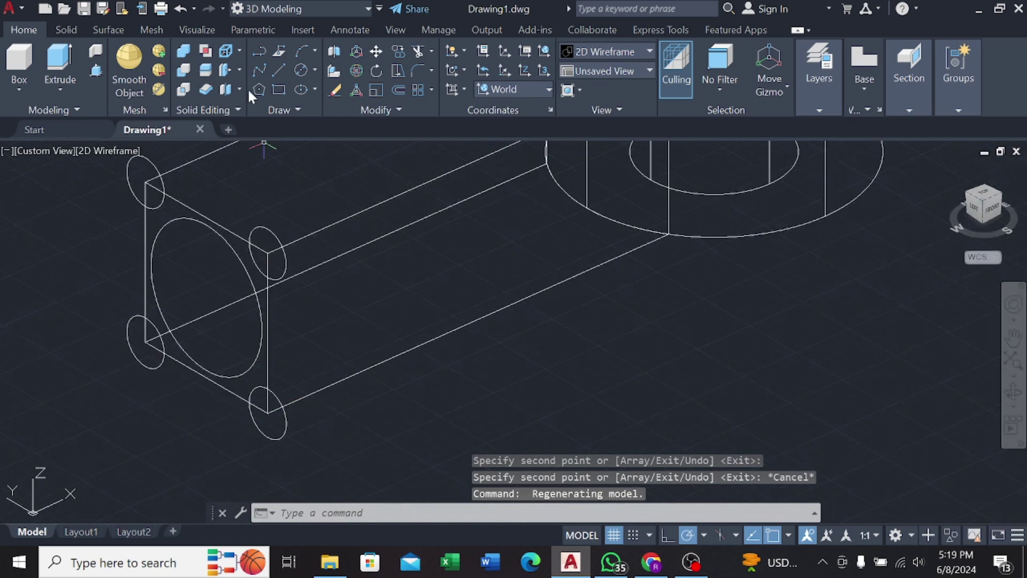
left_click(96, 70)
left_click(161, 219)
Step: With PRESSPULL Multiple, select the four corner quarter-circle areas
key("Escape")
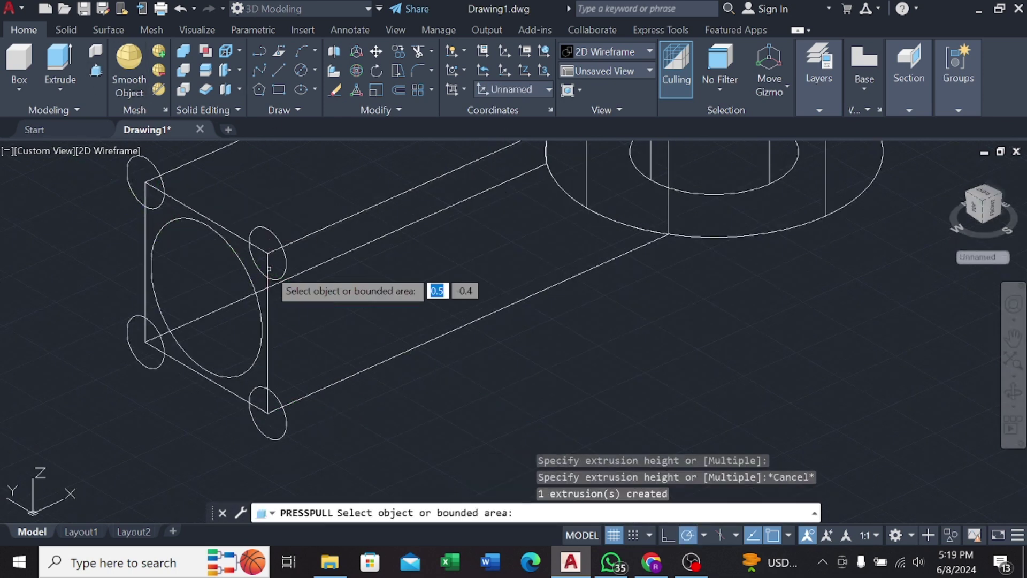
left_click(98, 70)
type("m")
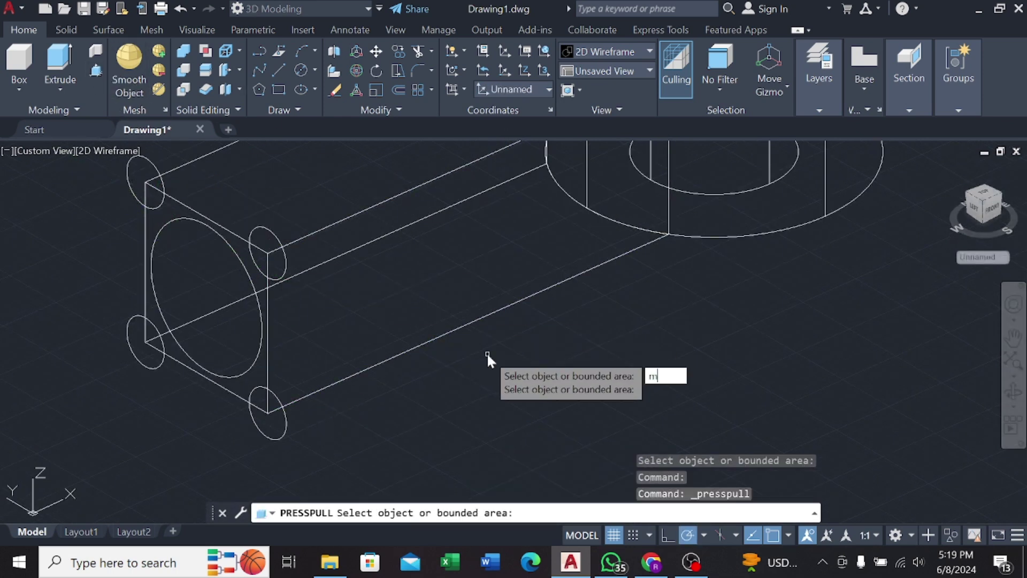
key("Return")
scroll(152, 196, "up", 3)
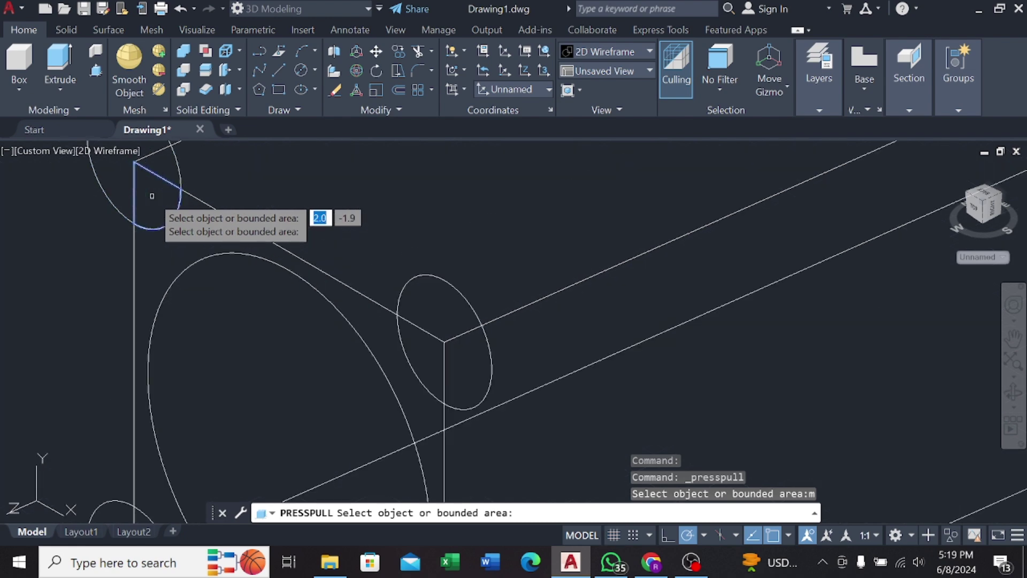
left_click(152, 196)
left_click(438, 360)
scroll(390, 314, "down", 2)
scroll(389, 299, "up", 2)
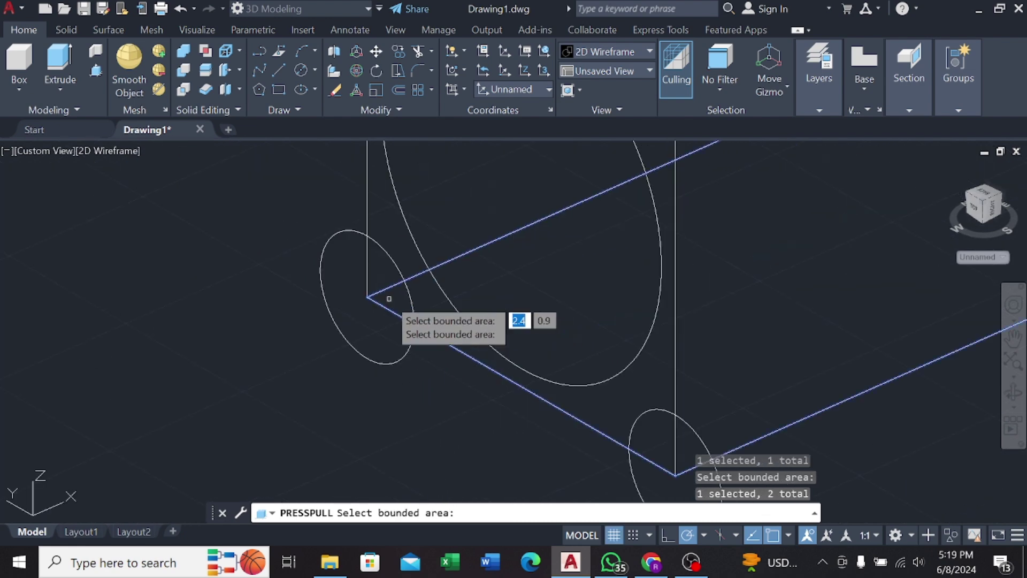
left_click(383, 266)
left_click(649, 426)
scroll(649, 426, "down", 4)
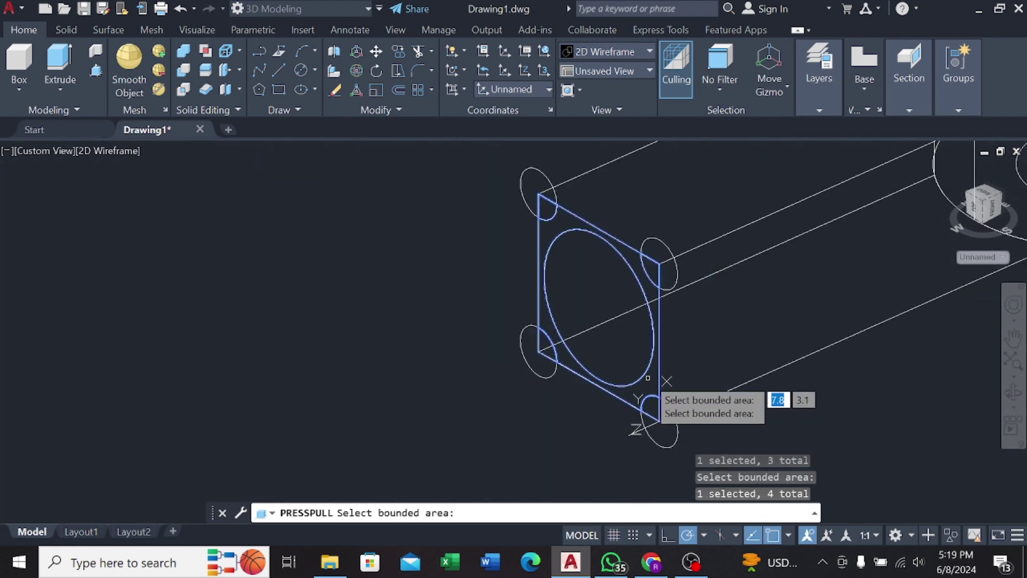
scroll(616, 374, "down", 3)
key("Return")
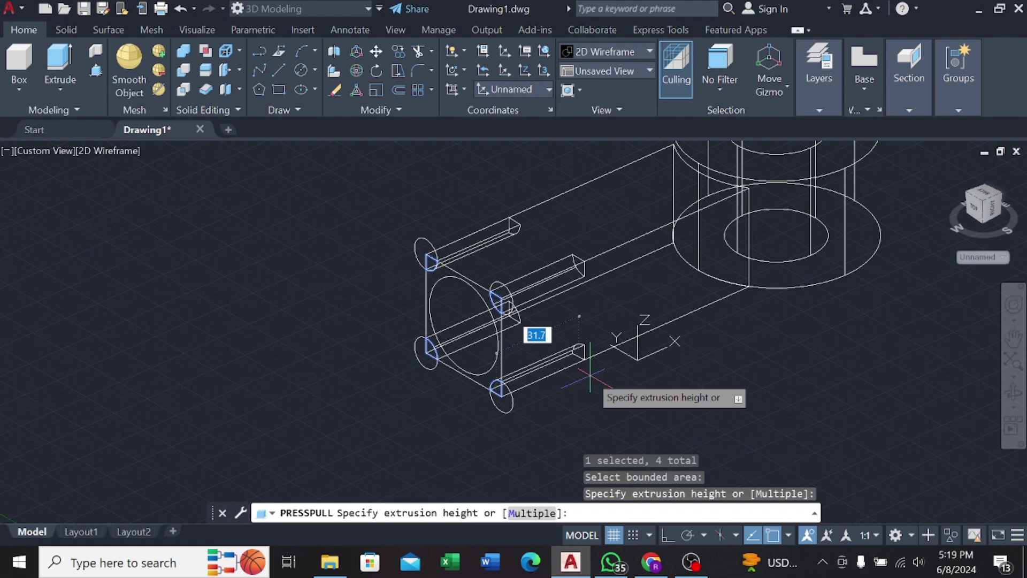
Step: Push the four selected corner areas 45 into the bar
middle_click_drag(611, 375, 390, 237)
scroll(481, 344, "down", 2)
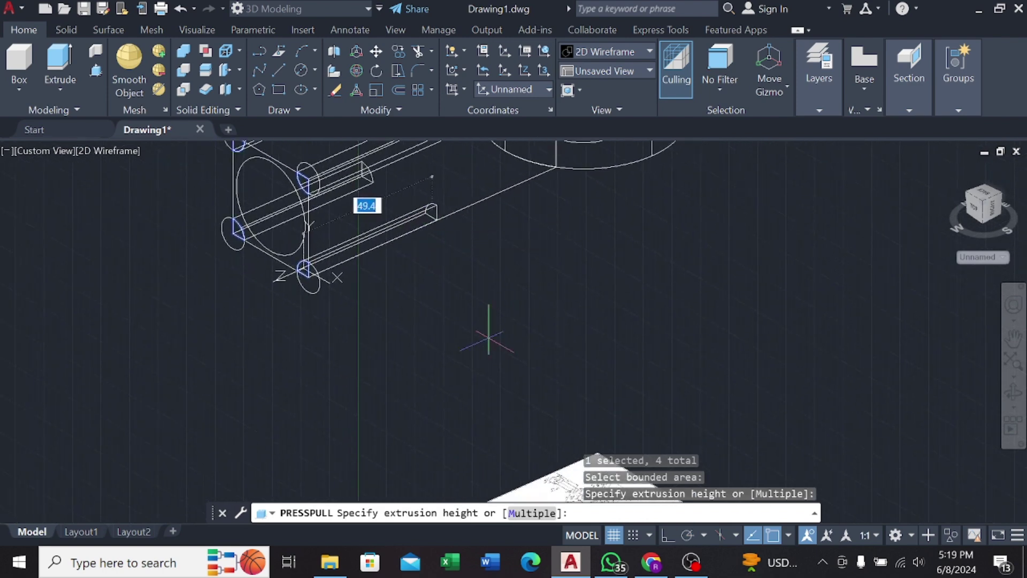
scroll(434, 245, "down", 3)
scroll(473, 366, "up", 2)
scroll(484, 377, "up", 2)
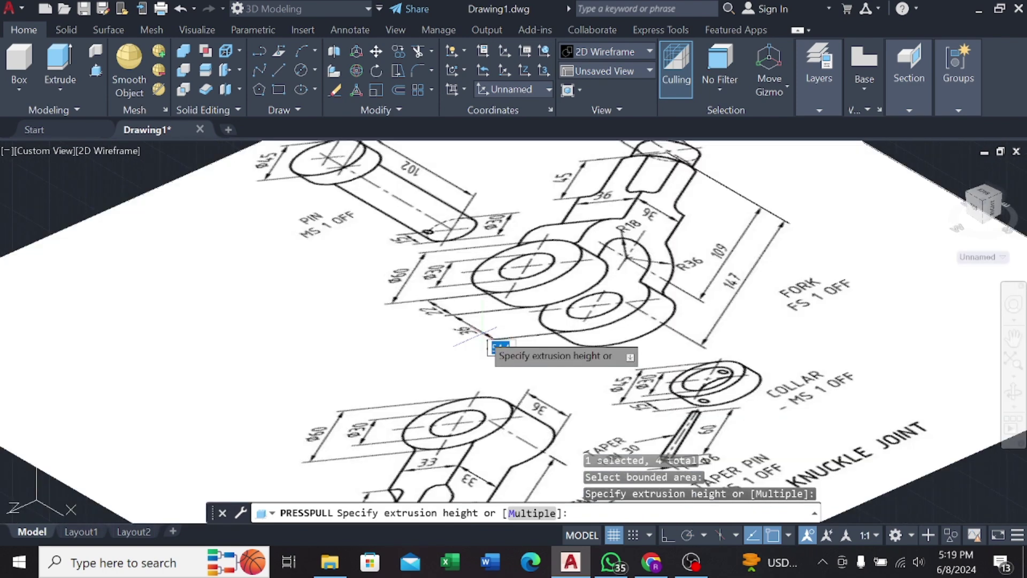
scroll(513, 369, "down", 2)
scroll(478, 374, "down", 1)
middle_click_drag(477, 375, 326, 338)
scroll(326, 337, "up", 6)
scroll(427, 427, "up", 1)
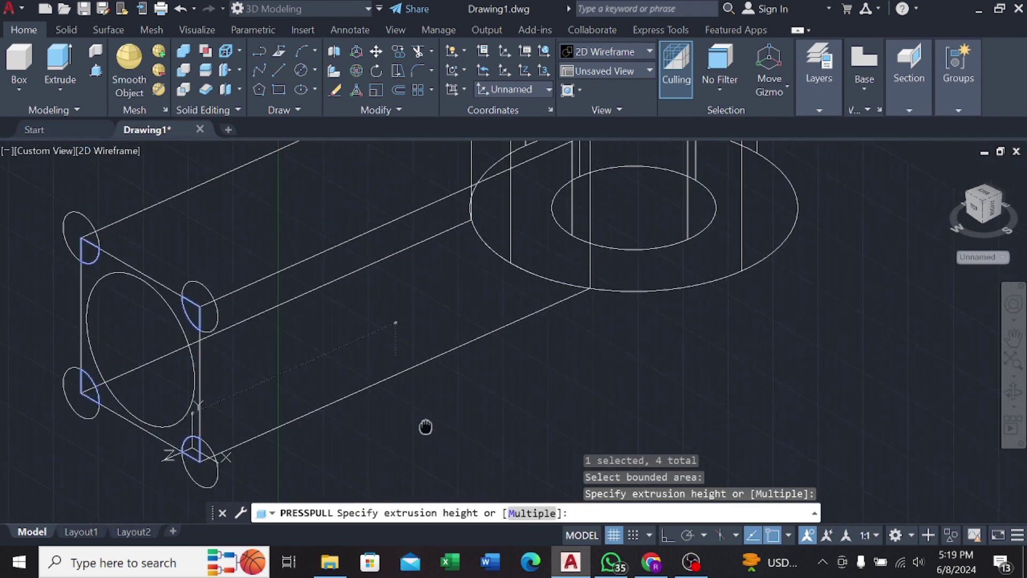
type("45")
key("Return")
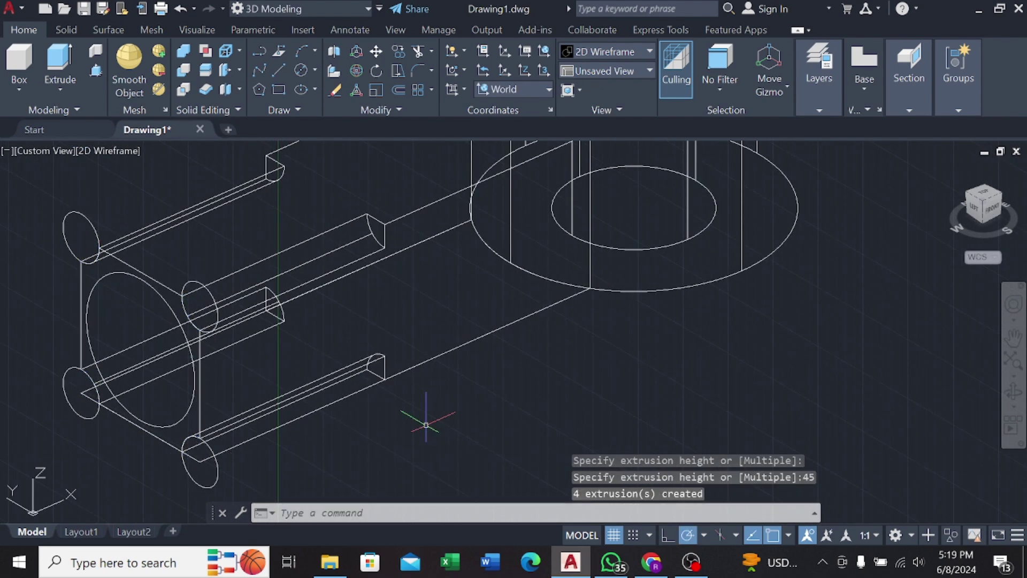
Step: Set the visual style to Conceptual and orbit to the fork's end face
left_click(126, 153)
left_click(160, 202)
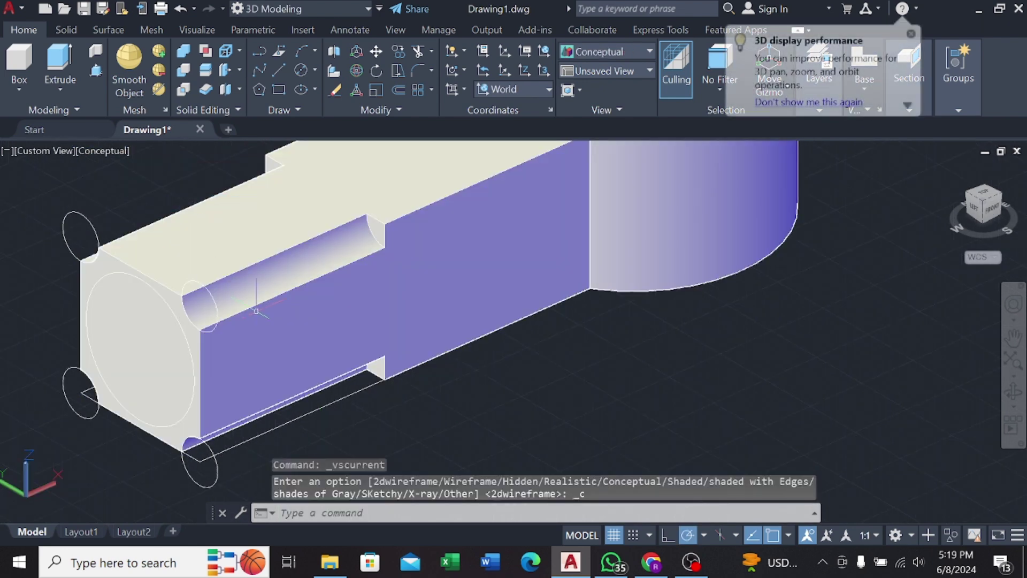
middle_click_drag(214, 305, 252, 364, "shift")
Step: Erase the four leftover corner circles
left_click(270, 261)
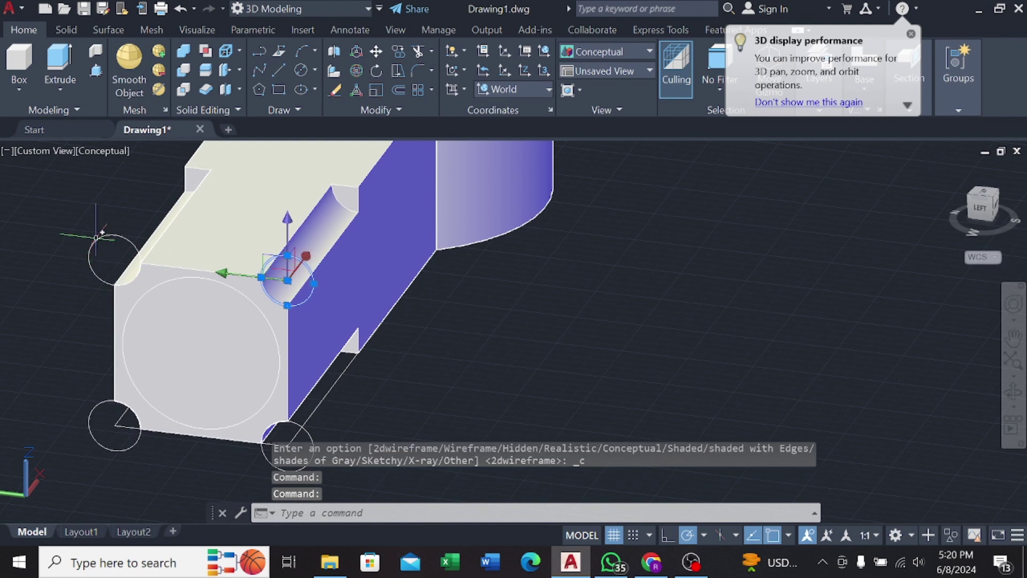
left_click(96, 241)
left_click(67, 380)
left_click(174, 453)
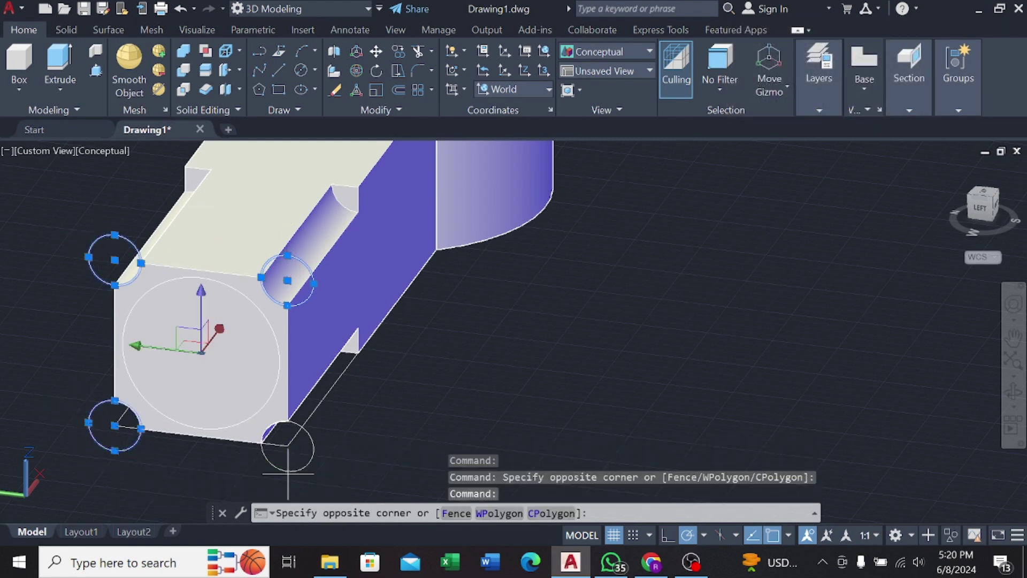
left_click(288, 448)
key("Delete")
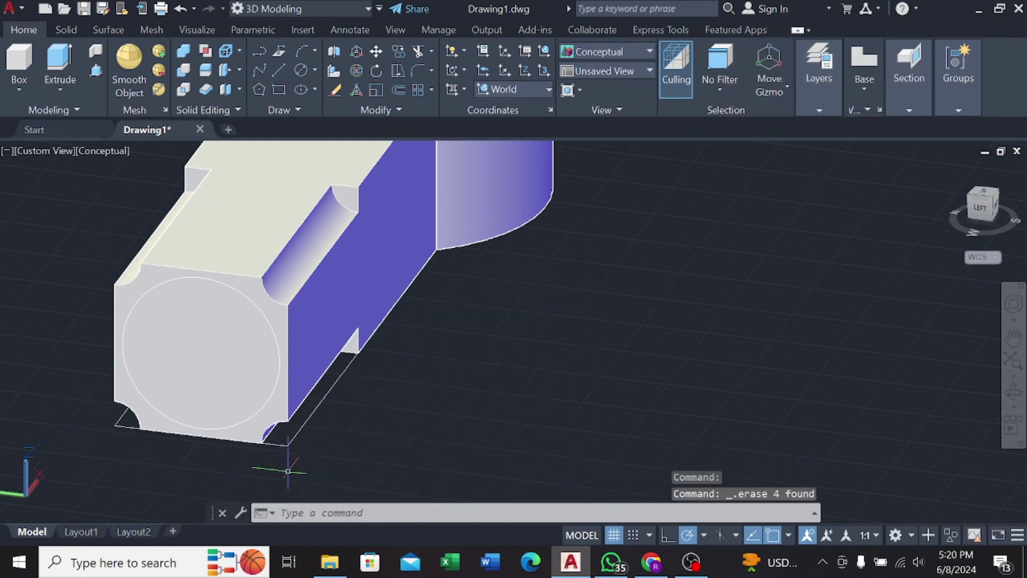
Step: Press-pull the centre circle 15 outward into a round boss
left_click(99, 72)
left_click(198, 300)
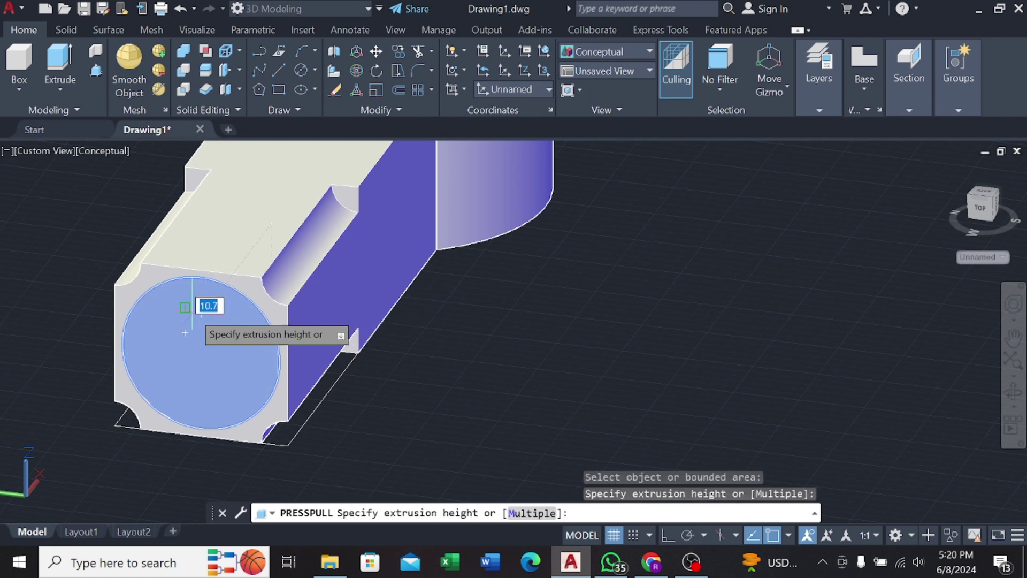
middle_click_drag(198, 300, 74, 332, "shift")
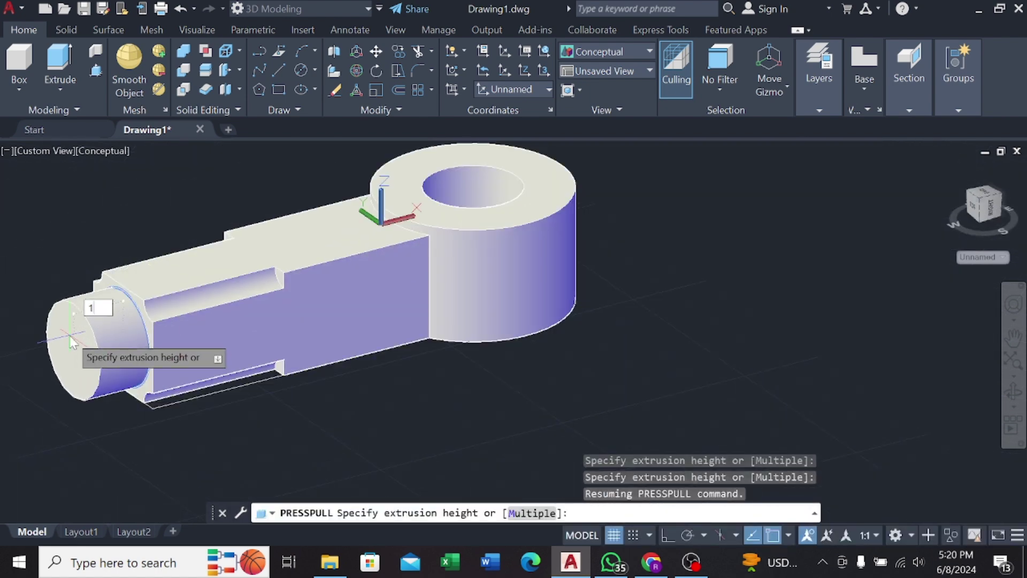
type("5")
key("Return")
key("Return")
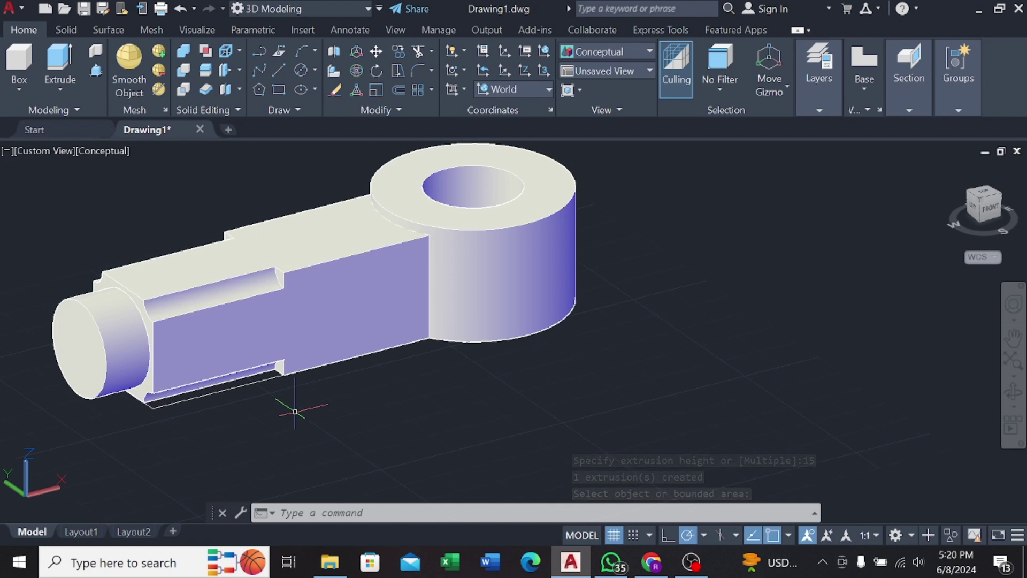
Step: Round one groove end edge of the fork with a 10-unit edge fillet
left_click(76, 34)
left_click(555, 66)
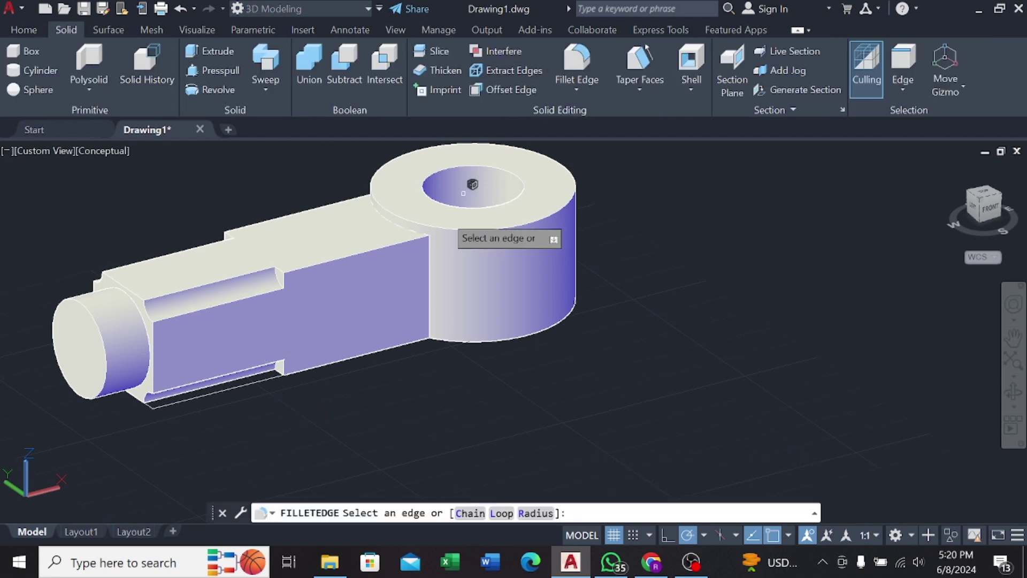
type("r")
key("Return")
type("10")
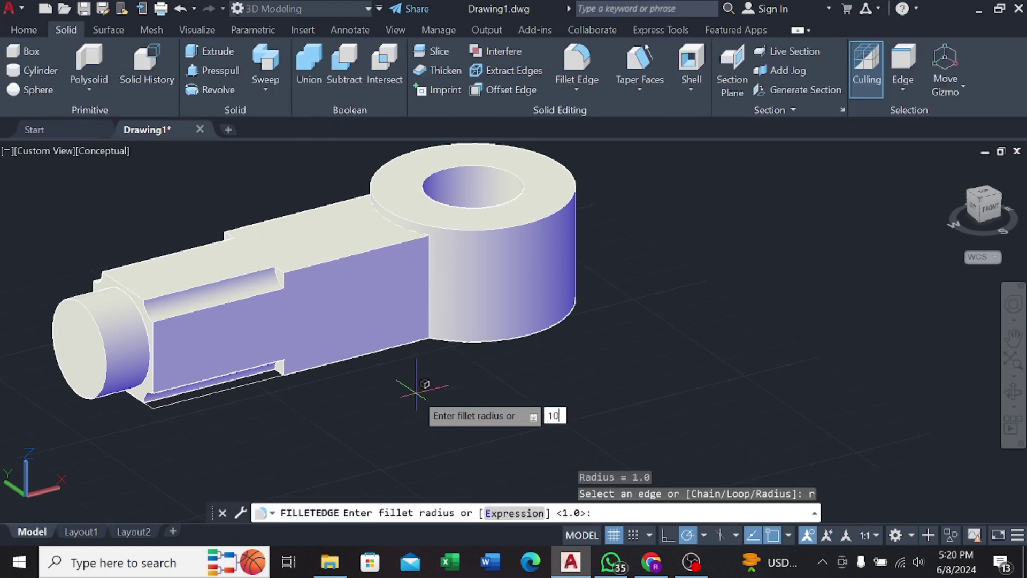
key("Return")
middle_click_drag(420, 388, 362, 409, "shift")
scroll(316, 282, "up", 5)
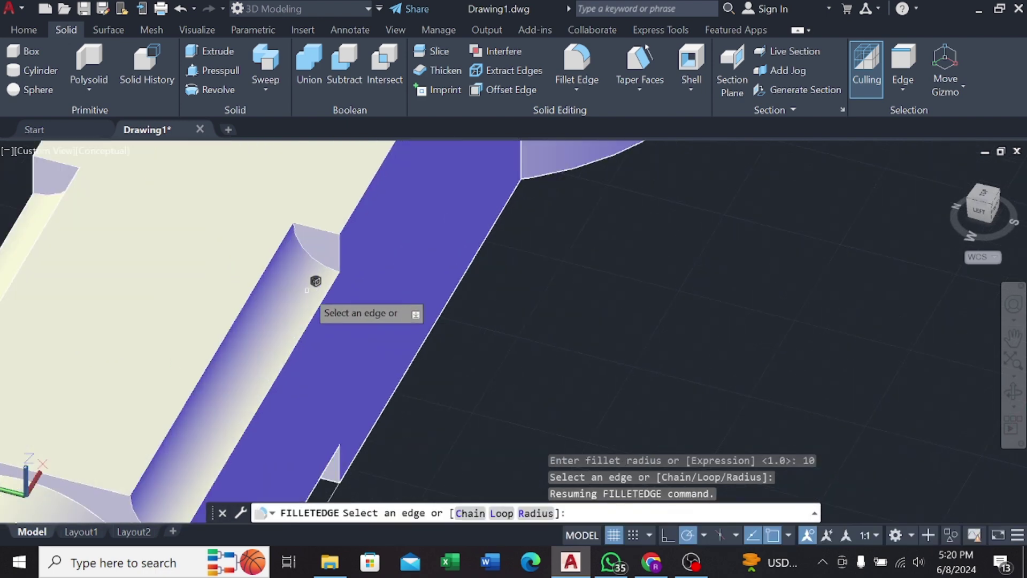
left_click(335, 257)
key("Return")
scroll(335, 257, "down", 3)
scroll(335, 258, "down", 2)
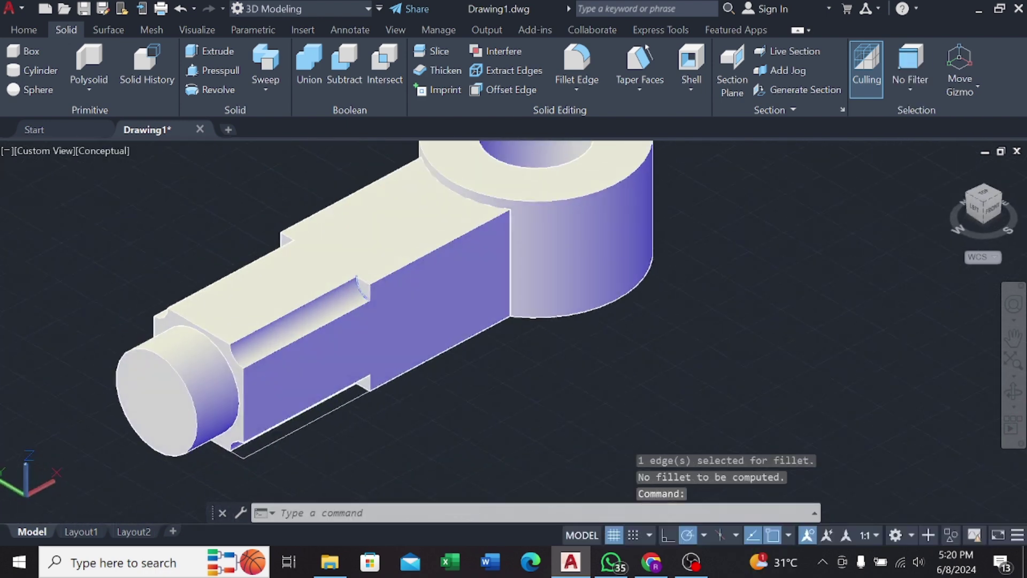
scroll(396, 278, "down", 2)
Step: Union all 8 solids of the eye-end part into a single body
type("un")
key("Down")
key("Down")
key("Return")
left_click(630, 142)
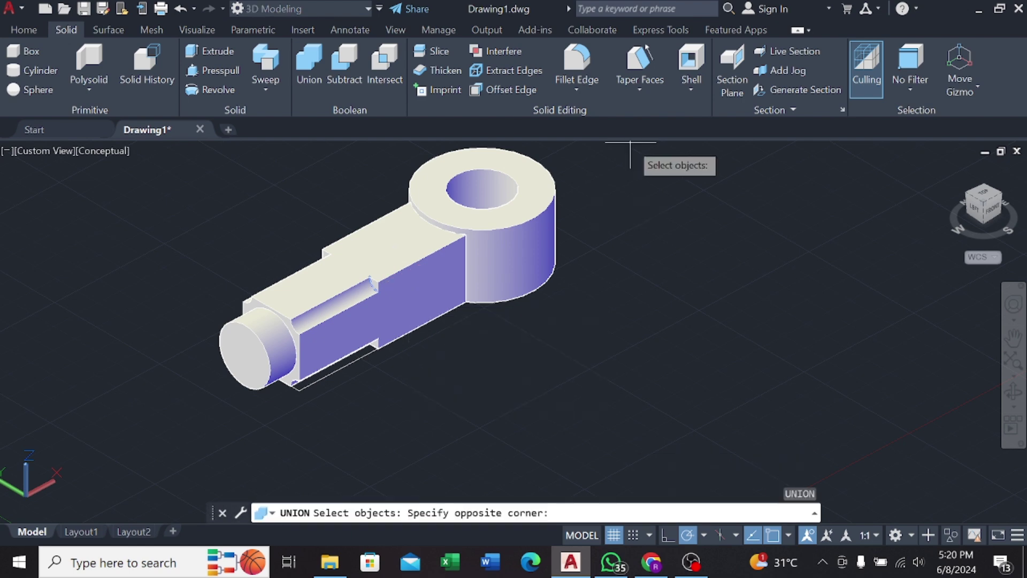
left_click(156, 409)
key("Return")
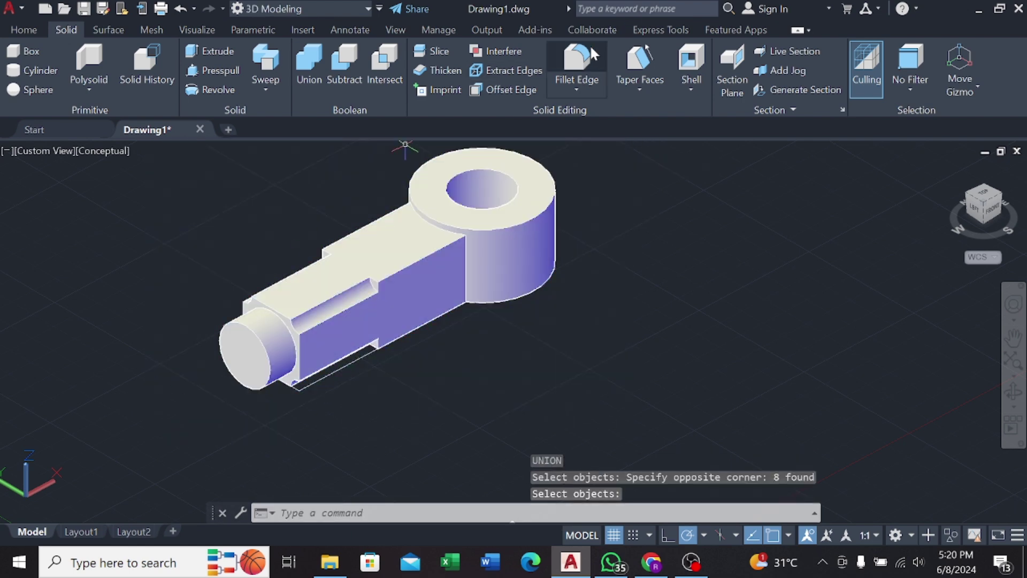
Step: Begin a radius-10 edge fillet on the groove end edge, then cancel it
left_click(592, 53)
type("r")
key("Return")
type("10")
key("Return")
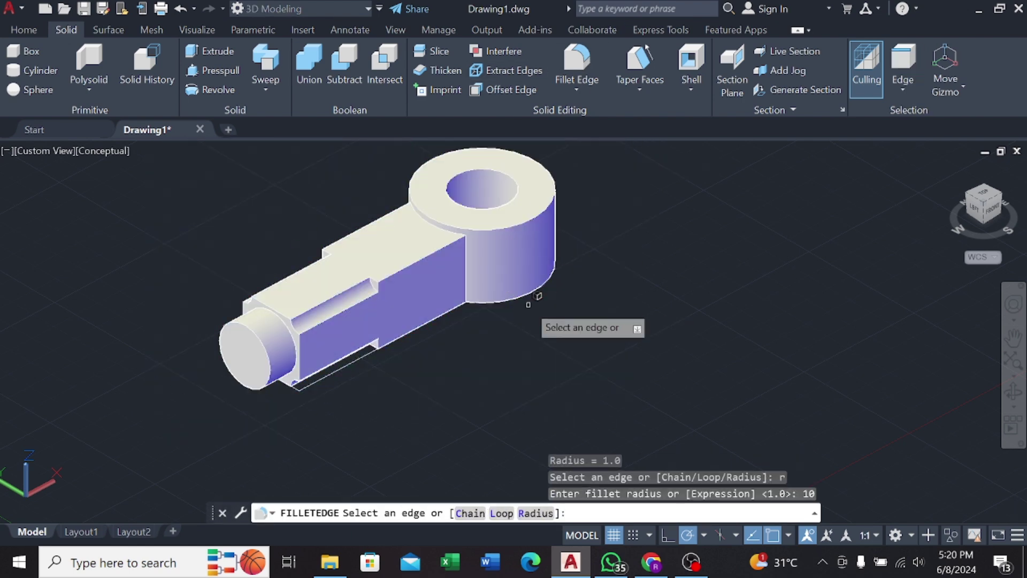
scroll(397, 282, "up", 5)
scroll(407, 403, "up", 3)
left_click(337, 363)
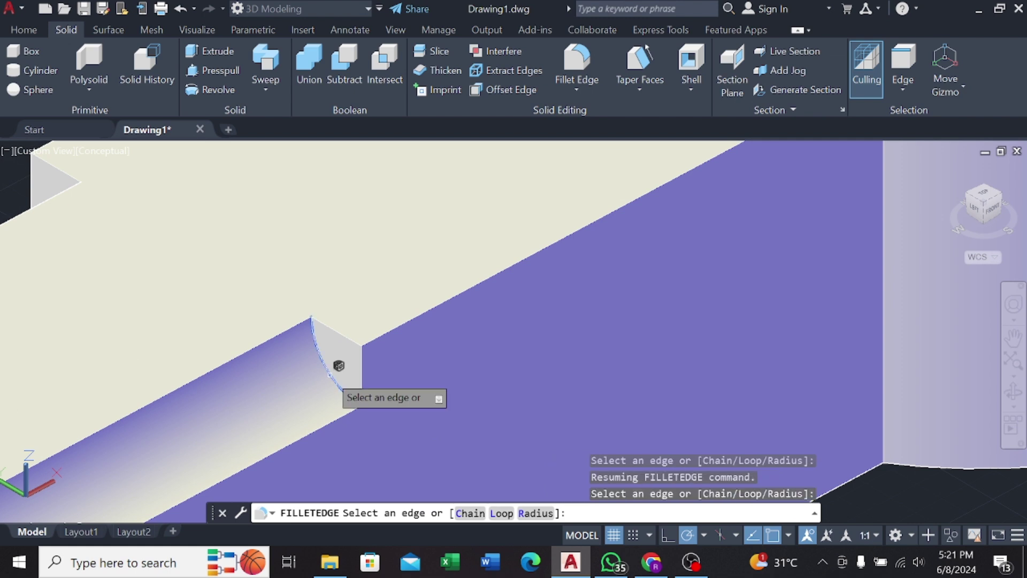
scroll(337, 366, "down", 2)
key("Escape")
Step: Restart the edge fillet at radius 5, orbit toward the slot, then cancel
left_click(577, 59)
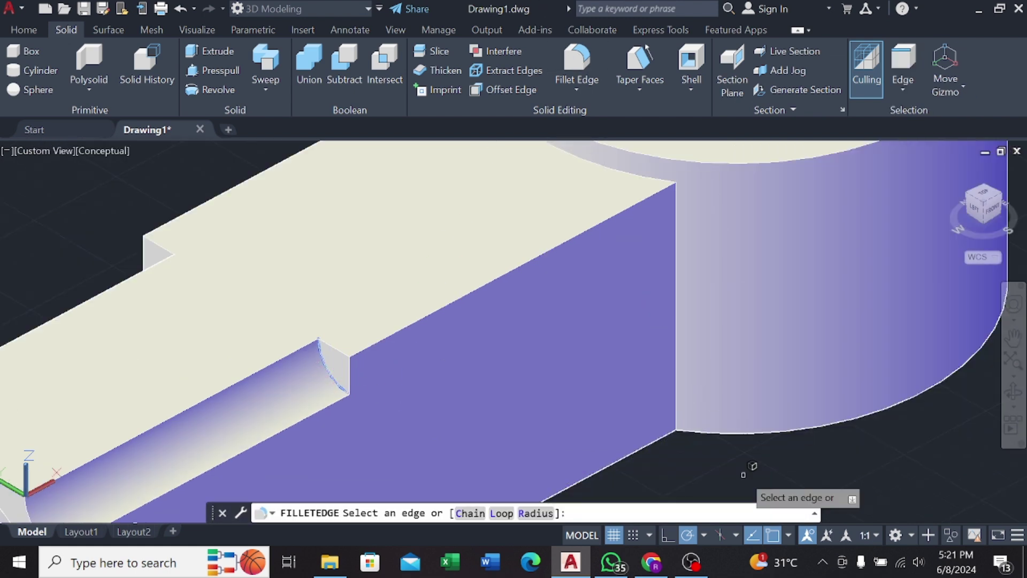
type("r")
key("Return")
type("5")
key("Return")
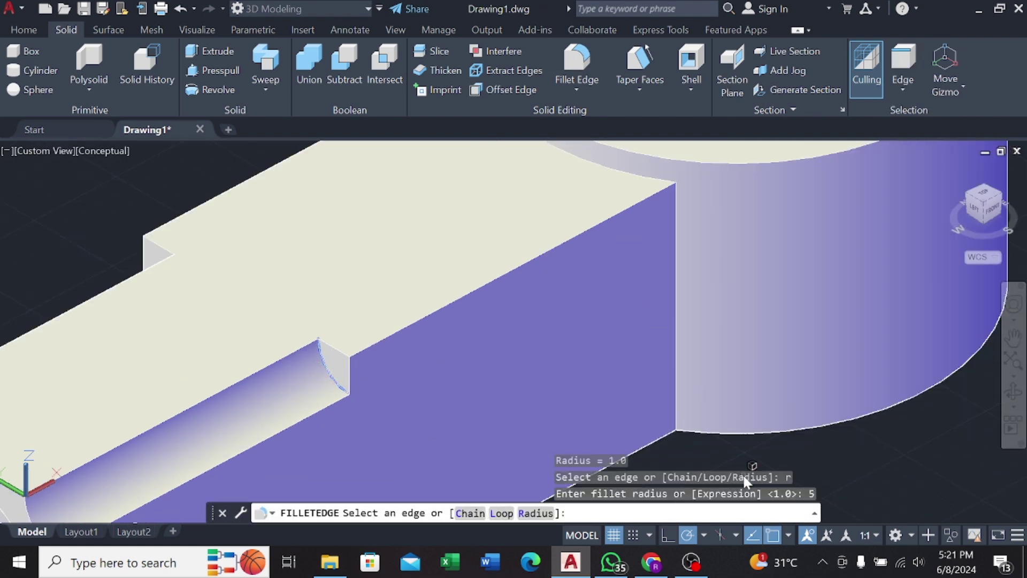
middle_click_drag(335, 358, 407, 380, "shift")
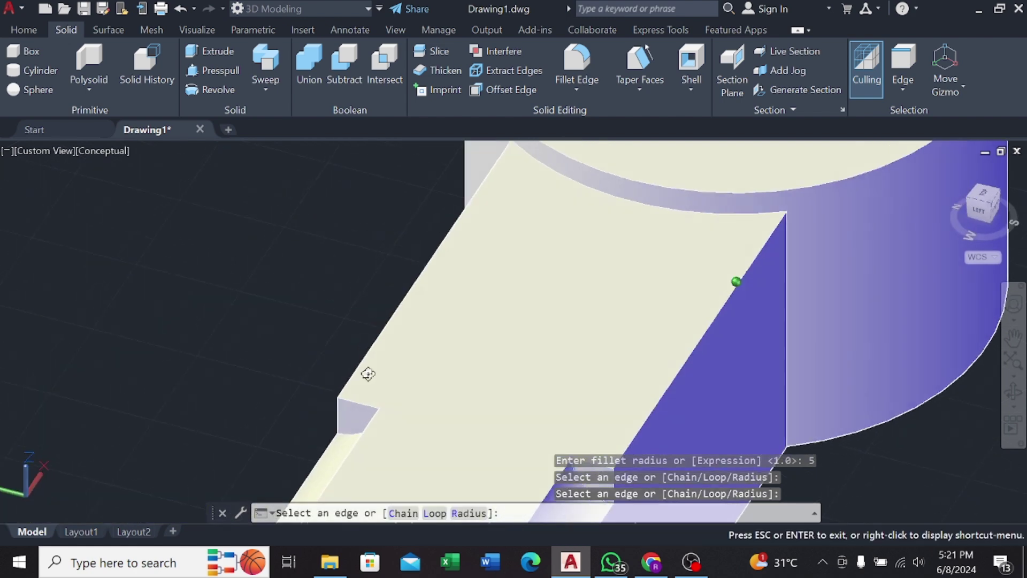
key("Escape")
Step: Restart the edge fillet at radius 5 with the slot facing the view
left_click(577, 64)
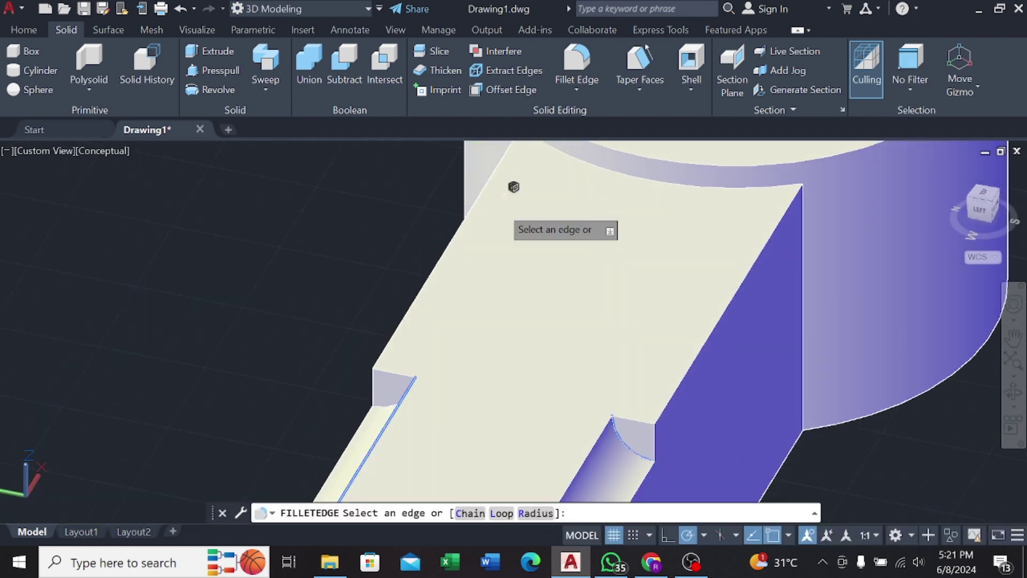
middle_click_drag(499, 282, 546, 327, "shift")
type("r")
key("Return")
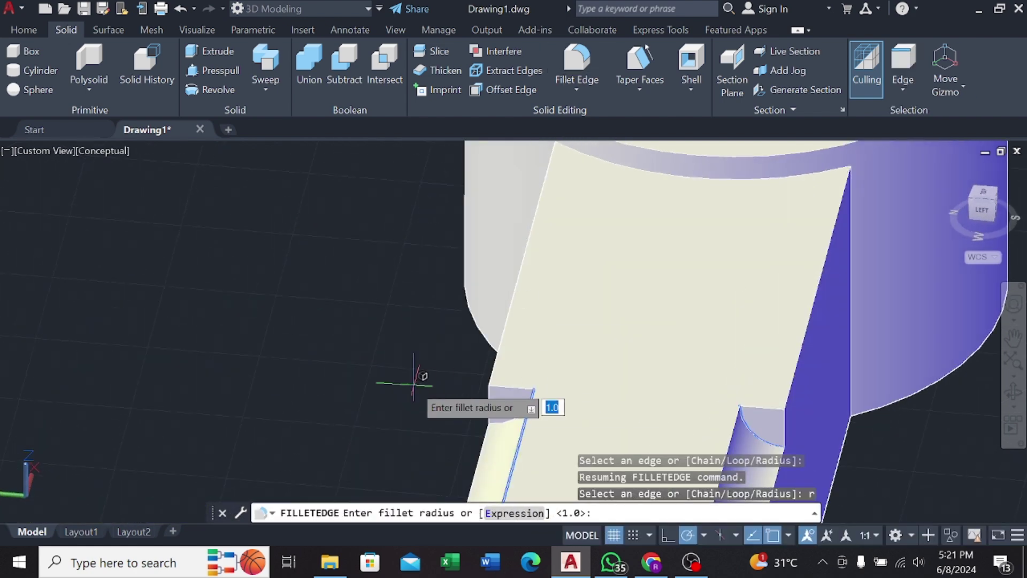
key("Return")
scroll(495, 415, "up", 3)
scroll(482, 415, "up", 2)
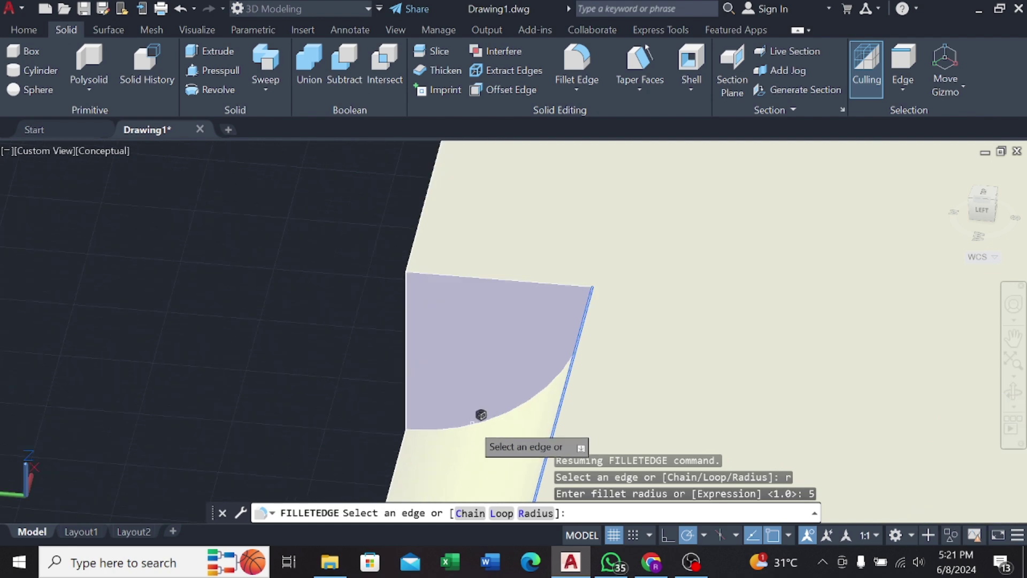
Step: Pick the four slot corner edges to finish the radius-5 fillets, then inspect them
mouse_move(480, 414)
middle_mouse_down("shift")
mouse_move(663, 259)
mouse_move(497, 351)
mouse_move(500, 454)
mouse_move(523, 349)
mouse_move(505, 413)
middle_mouse_up("shift")
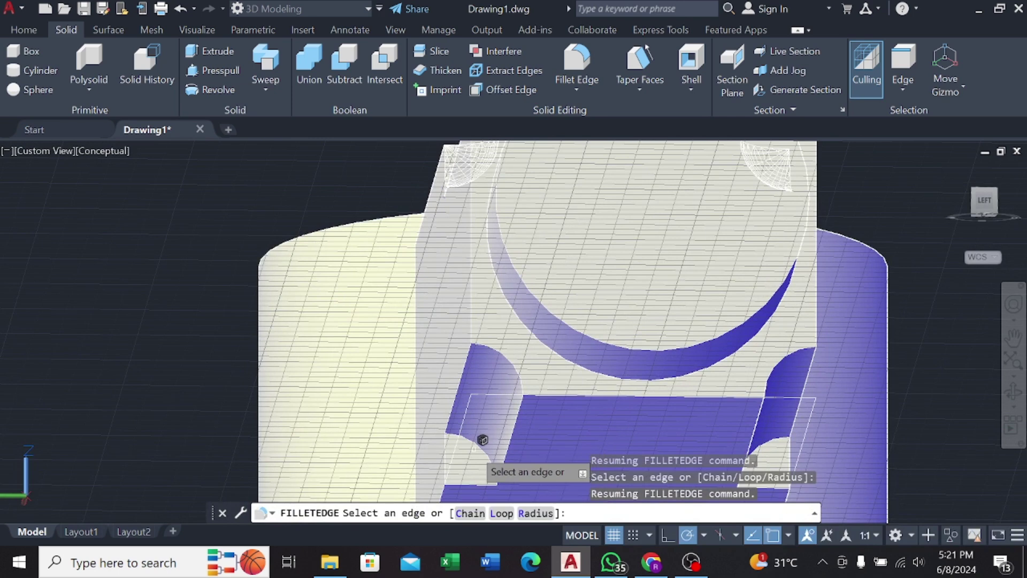
mouse_move(595, 445)
middle_mouse_down("shift")
mouse_move(525, 380)
mouse_move(635, 426)
middle_mouse_up("shift")
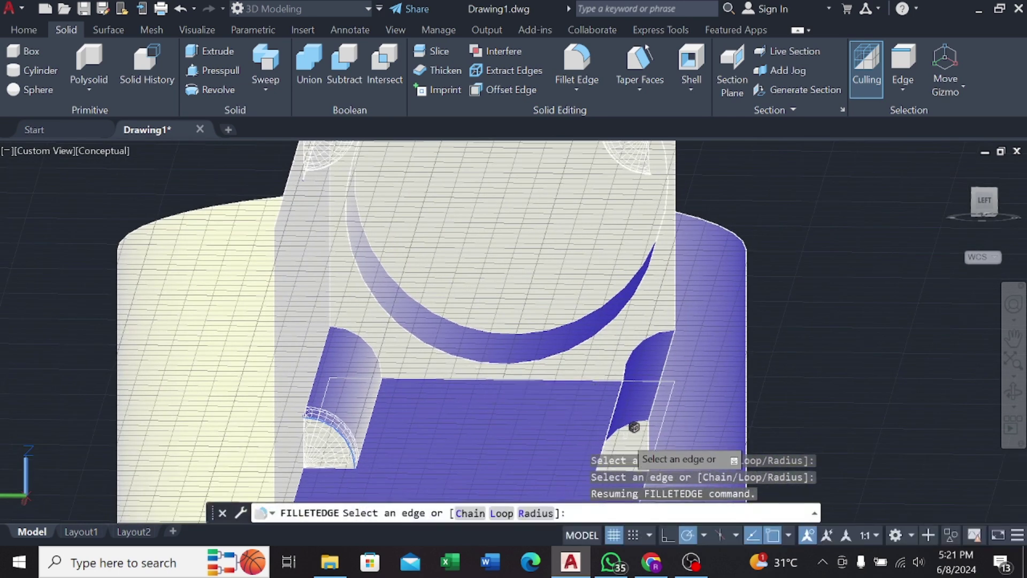
scroll(636, 416, "up", 3)
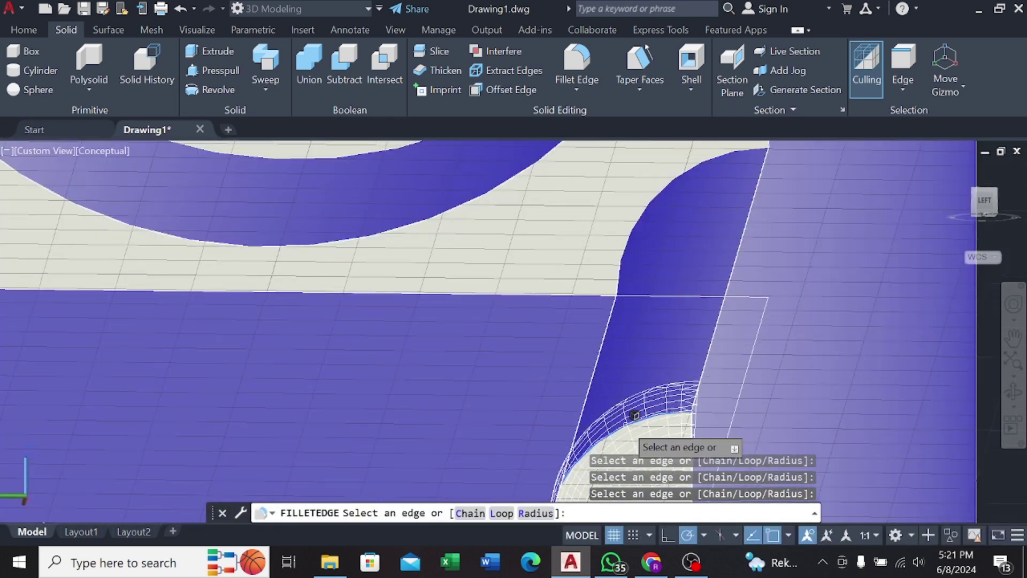
scroll(635, 416, "down", 5)
key("Return")
key("Return")
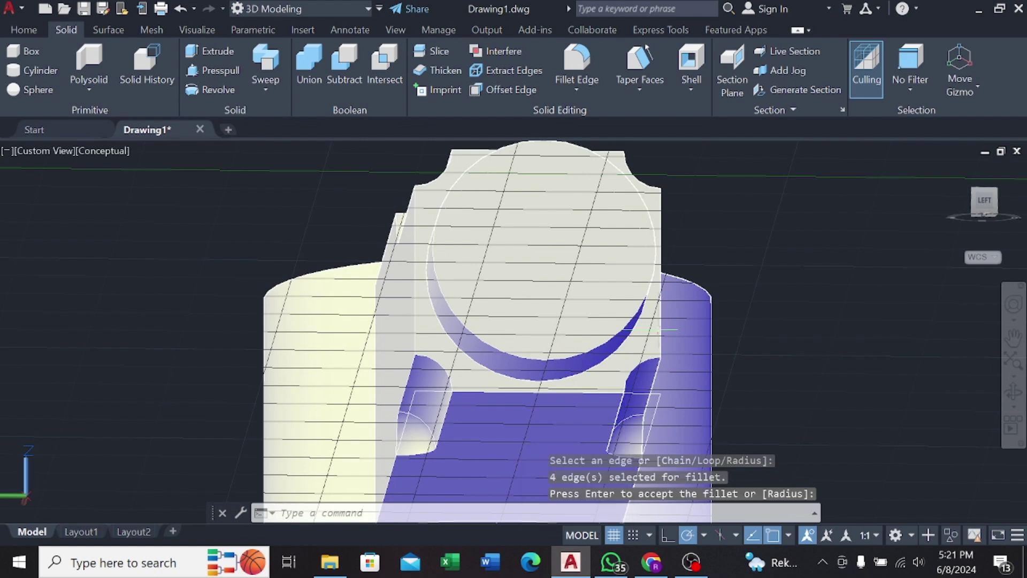
middle_click_drag(626, 425, 634, 358, "shift")
scroll(634, 357, "down", 5)
scroll(696, 332, "up", 1)
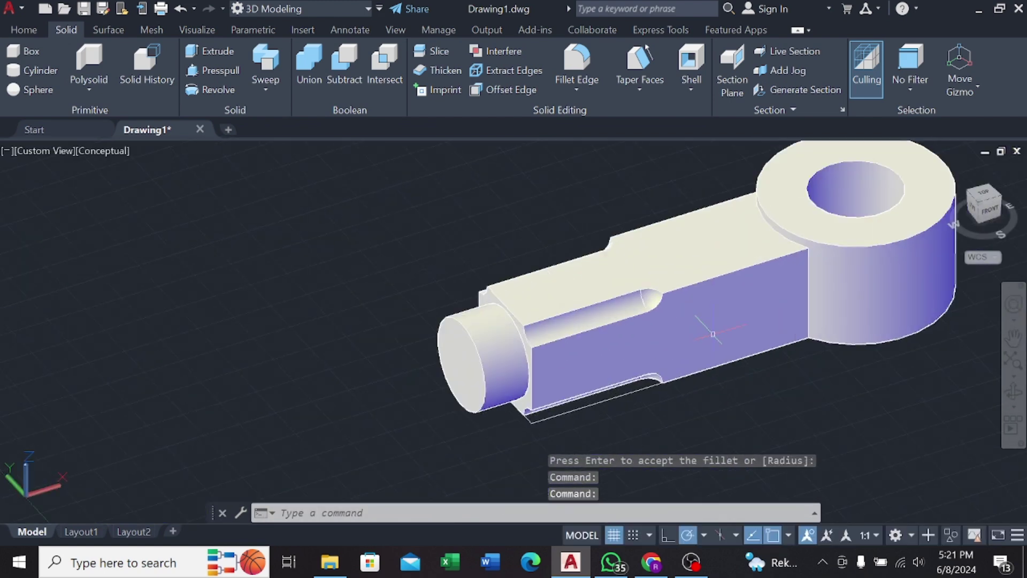
Step: Inspect the taper pin and collar dimensions in Top view, then return to SW Isometric
left_click(33, 151)
left_click(53, 177)
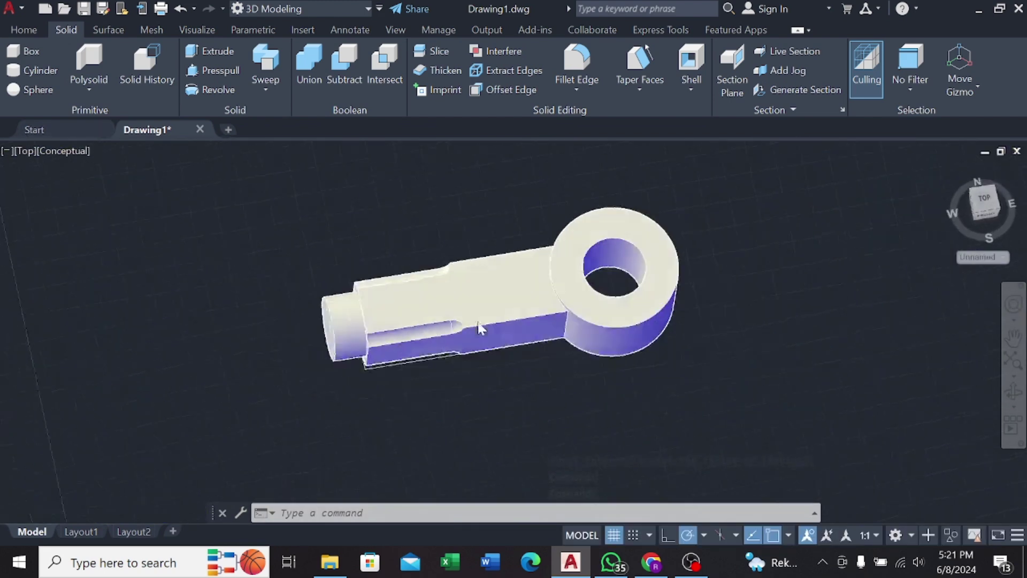
scroll(414, 380, "up", 3)
scroll(357, 374, "up", 3)
scroll(357, 369, "down", 3)
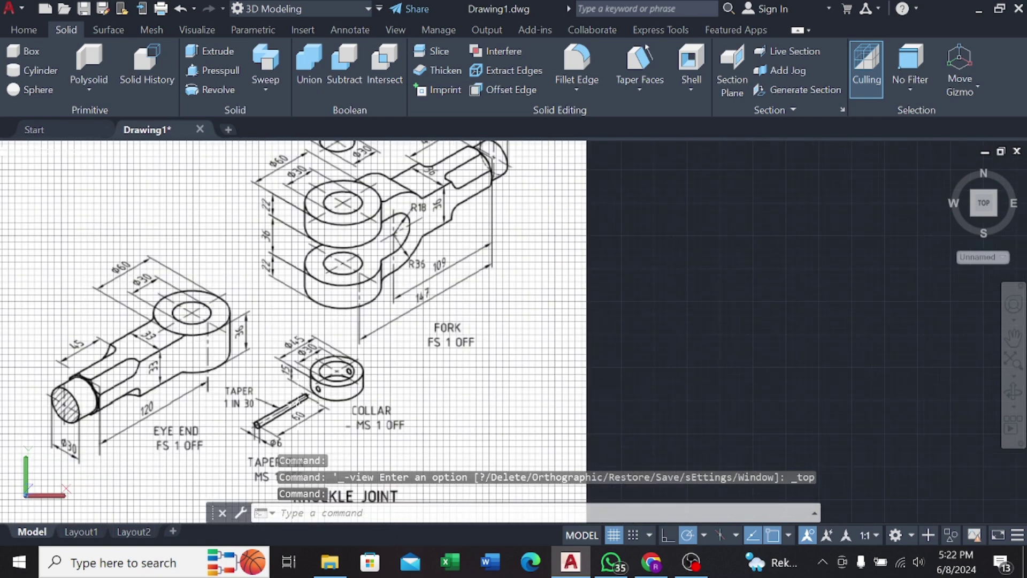
scroll(359, 359, "up", 2)
scroll(361, 347, "down", 1)
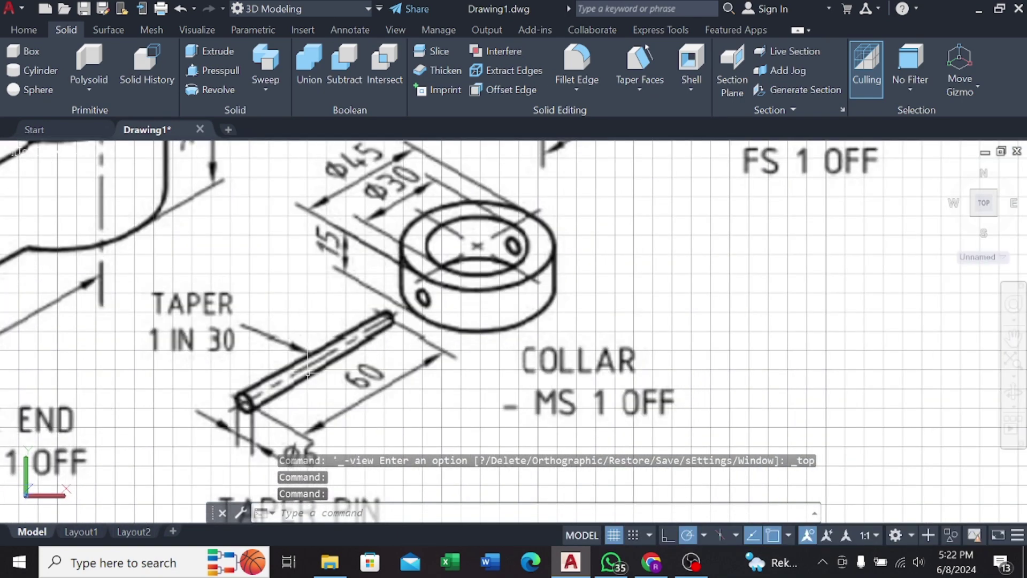
scroll(329, 292, "up", 2)
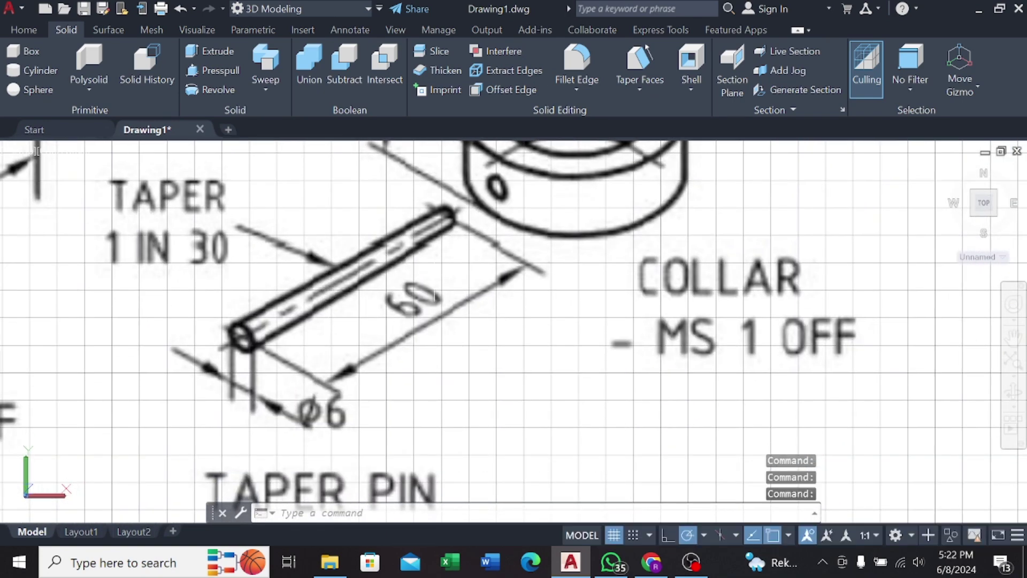
scroll(441, 232, "down", 5)
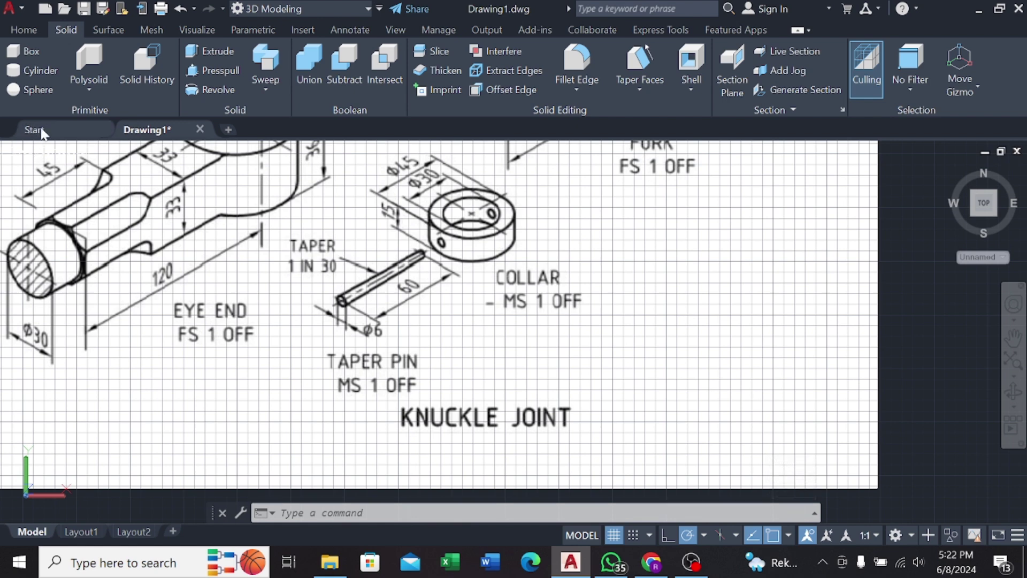
scroll(281, 241, "down", 5)
left_click(25, 151)
left_click(64, 287)
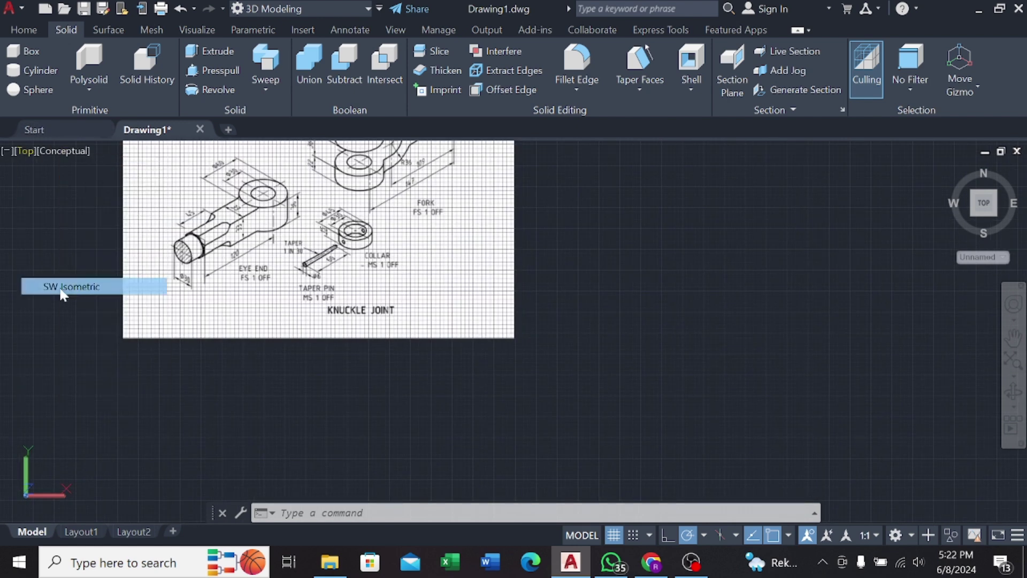
Step: Draw a 6-diameter circle for the pin's wide end
left_click(21, 32)
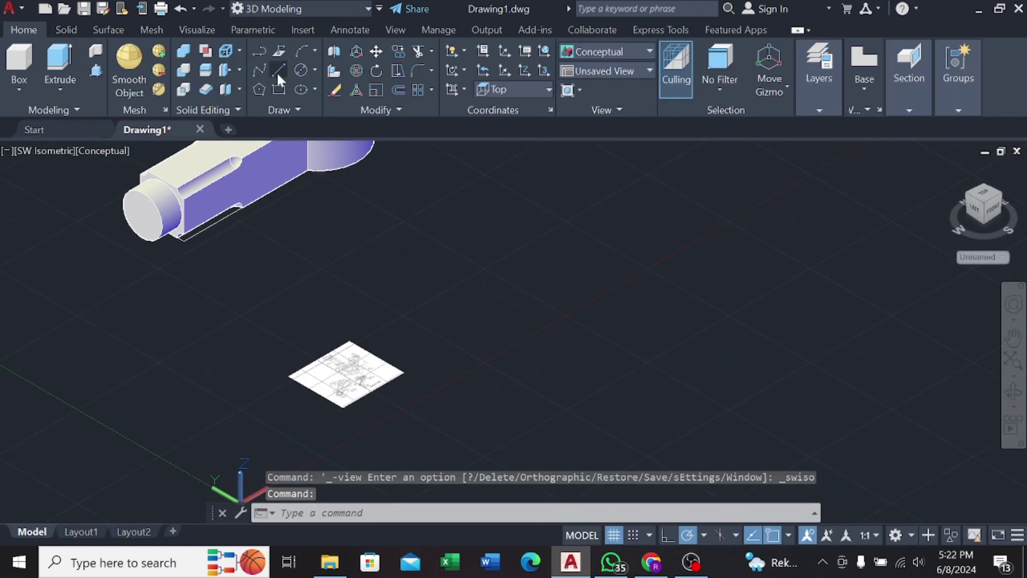
left_click(301, 70)
scroll(458, 236, "up", 2)
left_click(457, 258)
type("d")
key("Return")
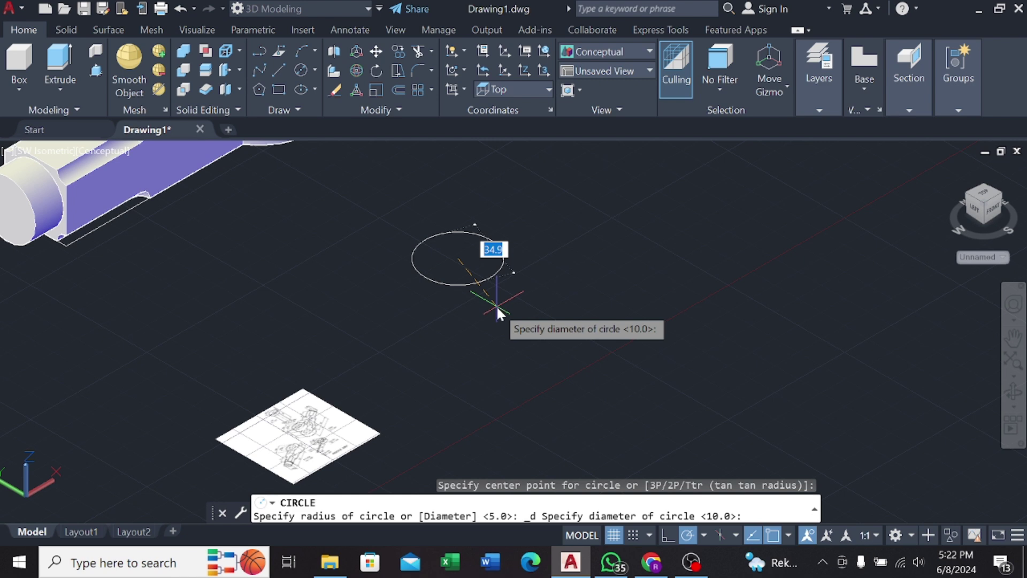
type("6")
key("Return")
Step: Select the new circle and attempt a 3D rotation, cancelling it
scroll(495, 292, "up", 3)
left_click(409, 204)
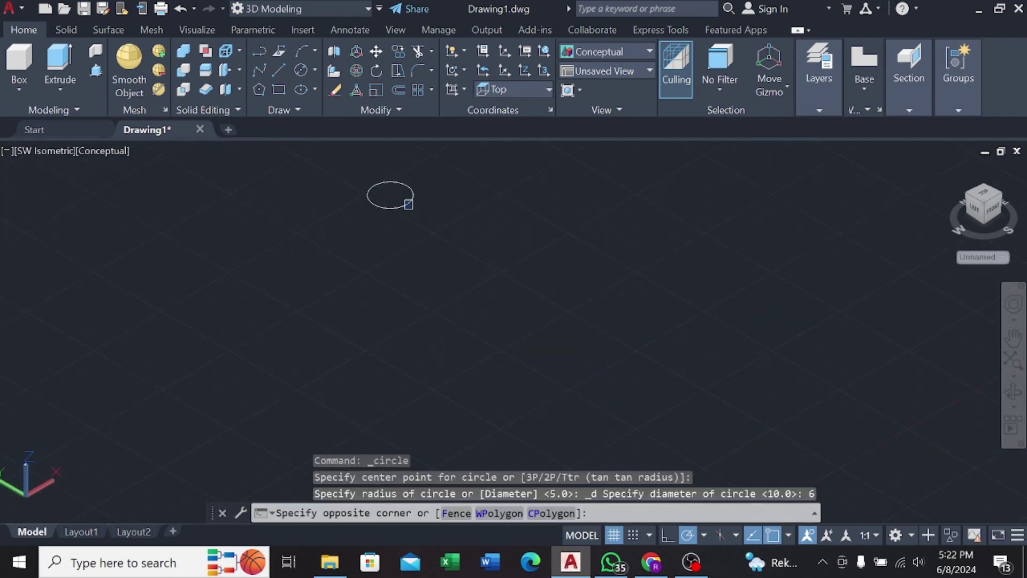
left_click(364, 179)
left_click(355, 70)
left_click(414, 161)
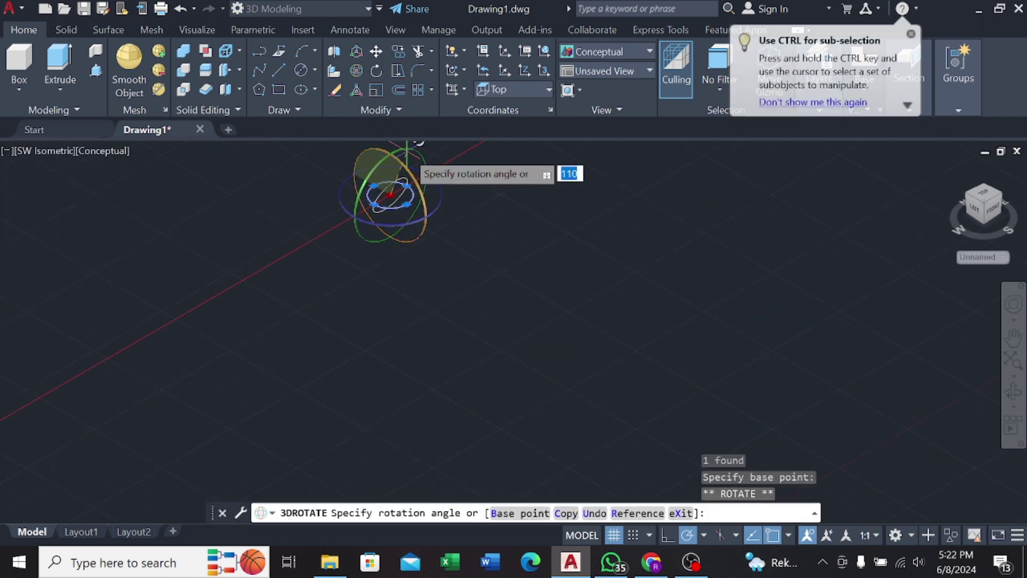
key("Escape")
left_click(423, 160)
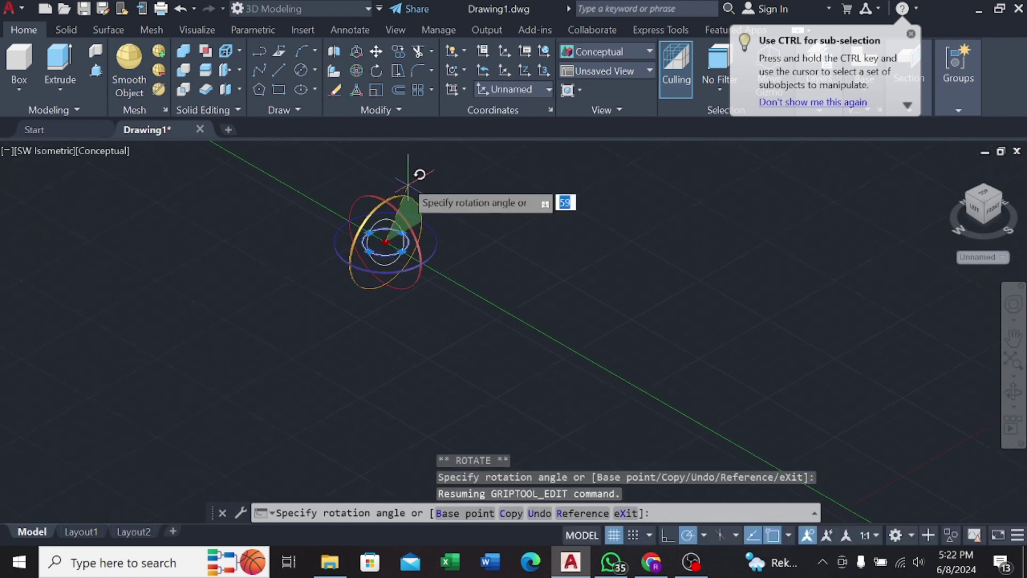
middle_click_drag(388, 149, 370, 202)
key("Escape")
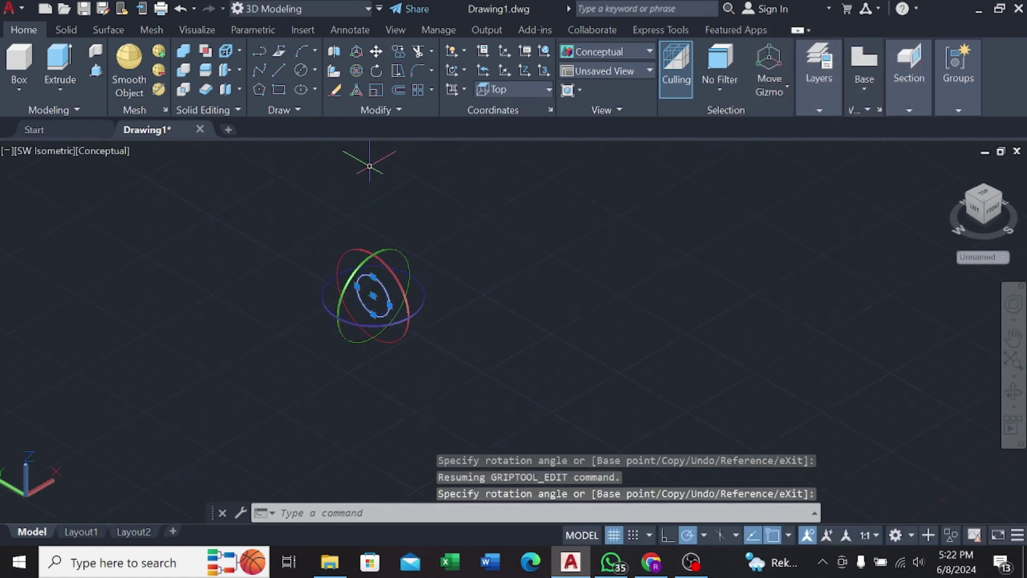
key("Escape")
Step: Draw a second, 3-diameter circle for the pin's narrow end
scroll(695, 282, "up", 3)
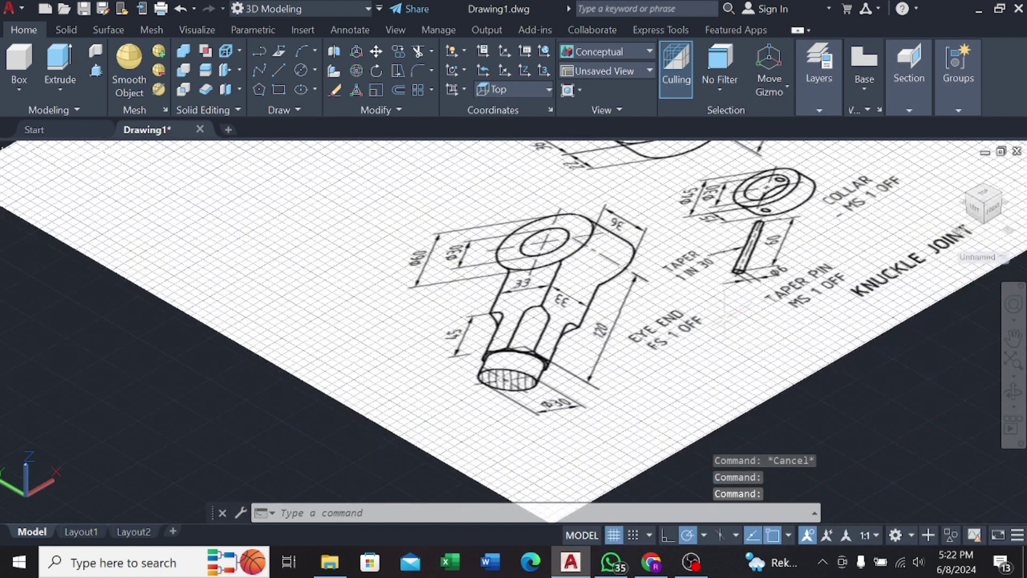
scroll(649, 279, "down", 8)
middle_click_drag(650, 280, 516, 299)
left_click_drag(516, 298, 453, 324)
key("Escape")
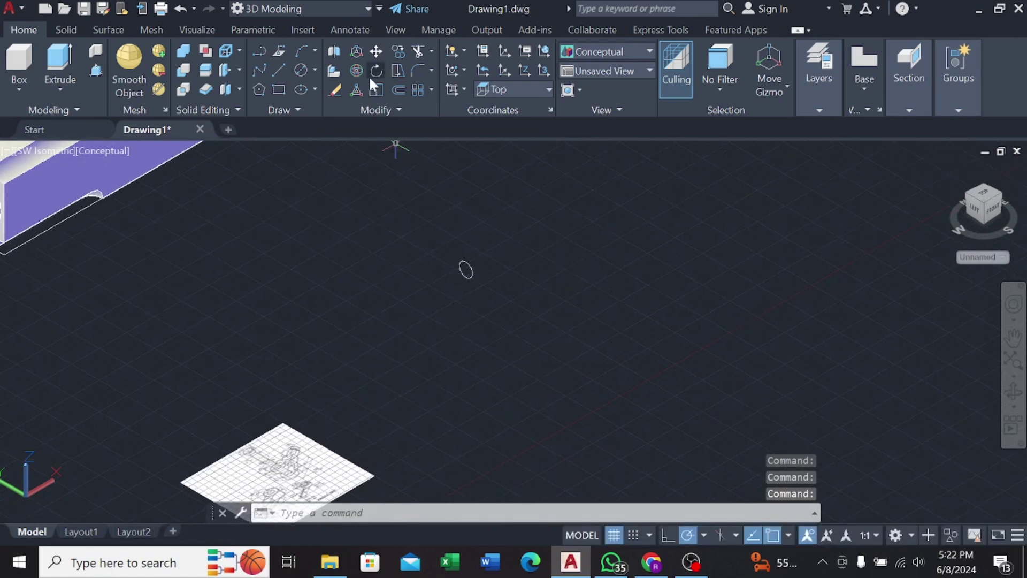
left_click(302, 70)
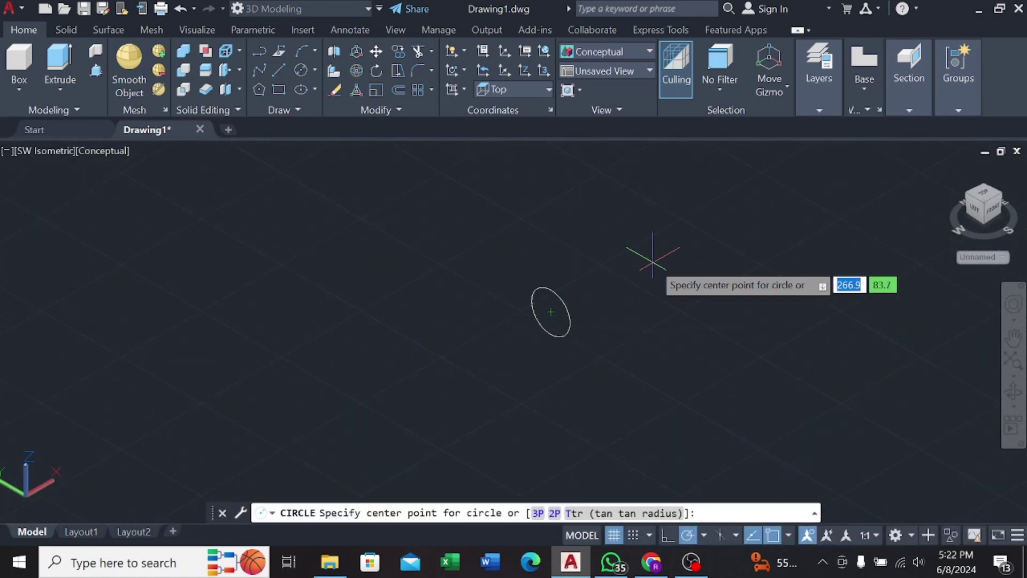
type("60")
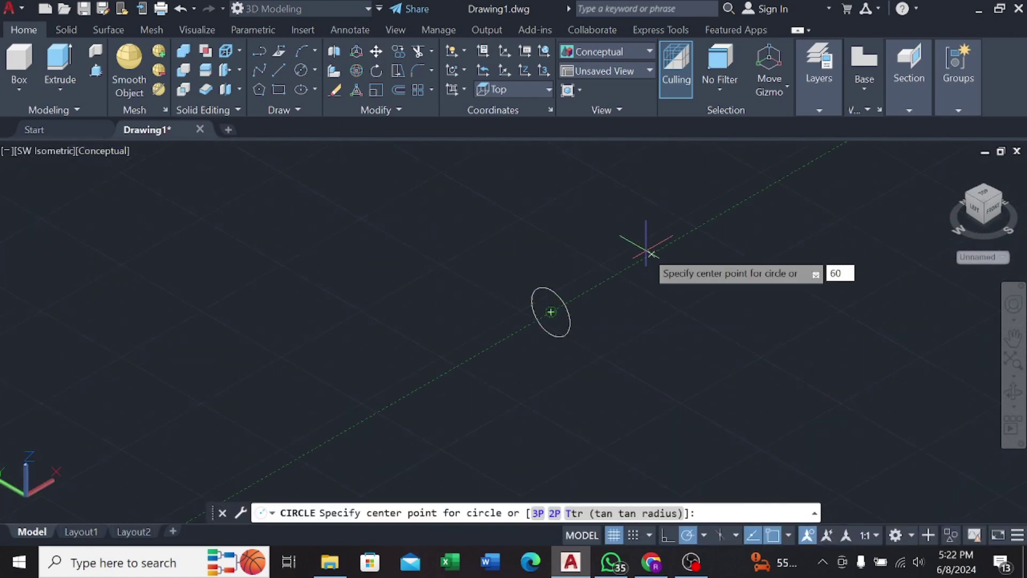
key("Return")
scroll(725, 202, "down", 2)
scroll(562, 292, "down", 2)
middle_click_drag(613, 302, 677, 287)
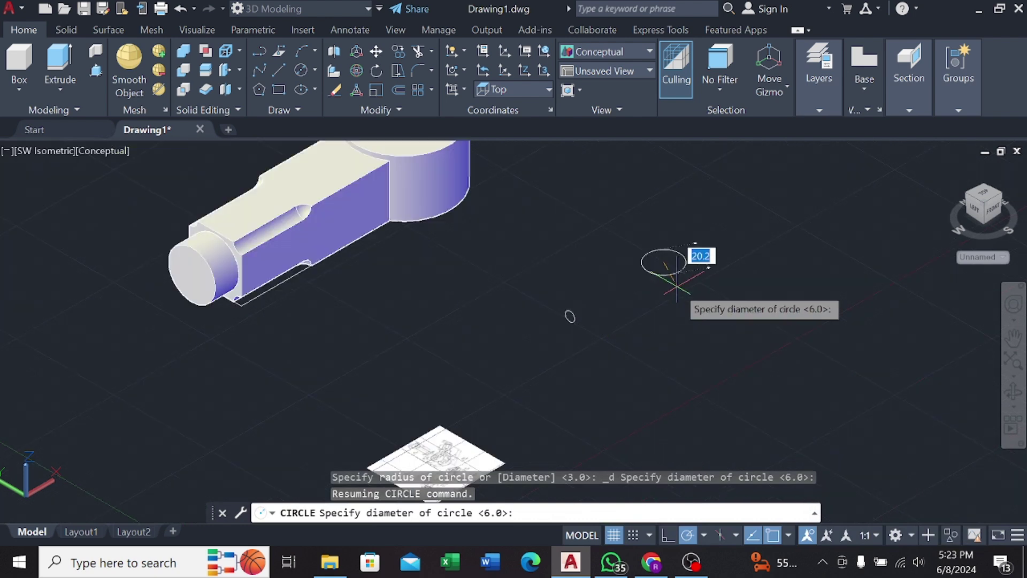
scroll(677, 286, "up", 4)
key("Return")
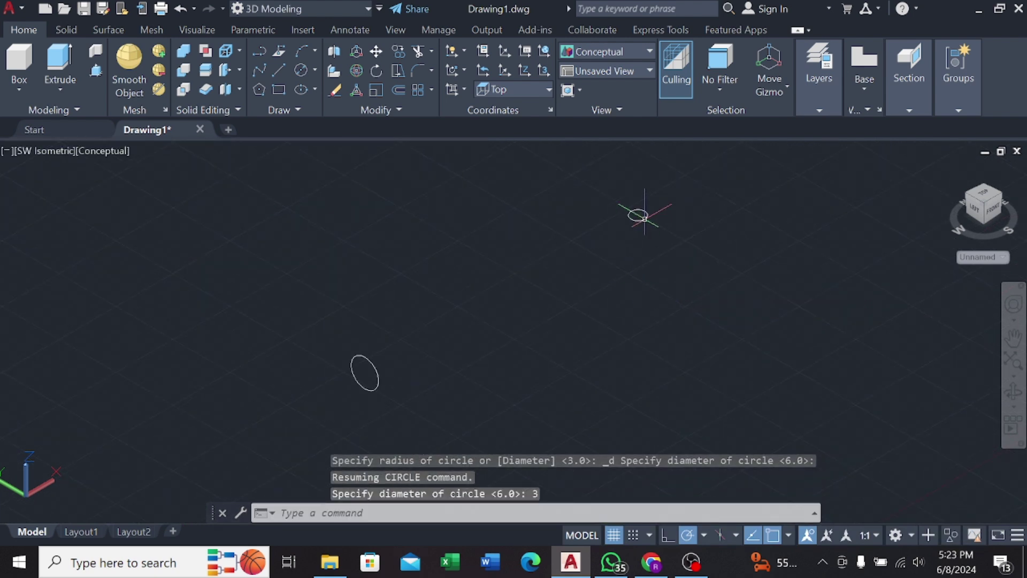
Step: Try a 3D rotation on the 3-diameter circle, then cancel it
left_click(641, 215)
left_click(357, 70)
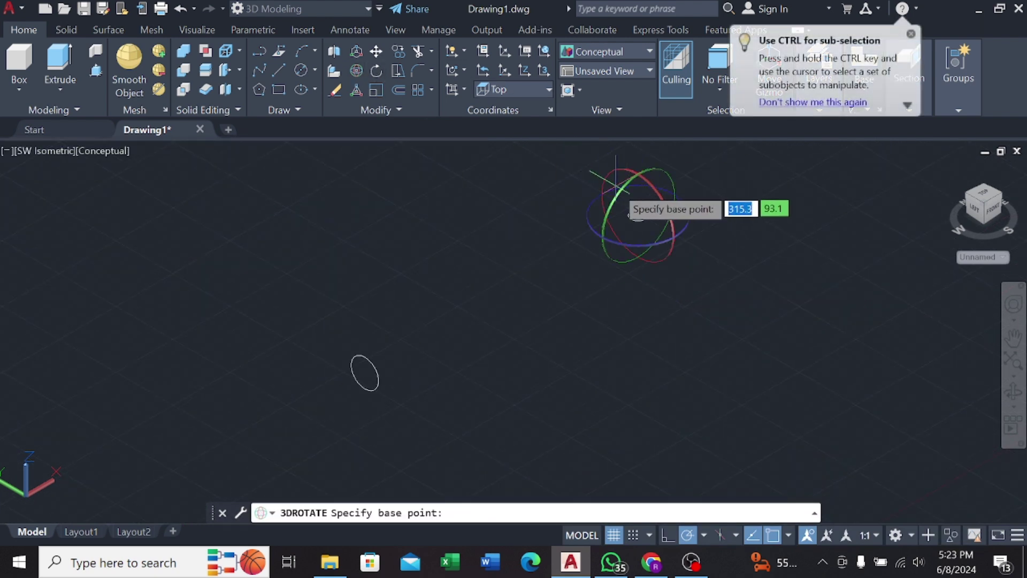
left_click(618, 185)
middle_click_drag(639, 155, 587, 201)
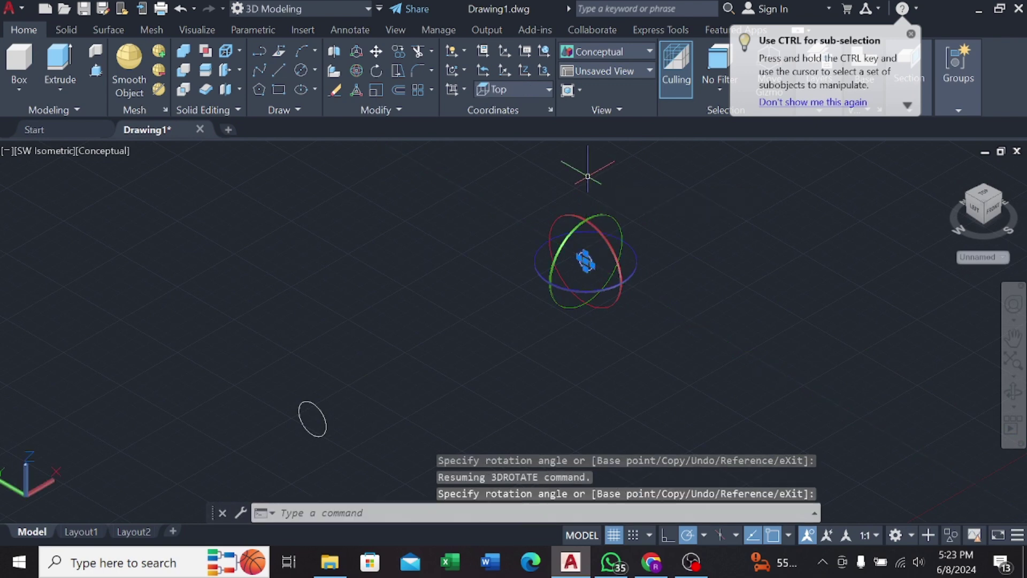
key("Escape")
Step: Loft between the 6- and 3-diameter circles to create the slender taper pin solid
left_click(75, 95)
left_click(54, 149)
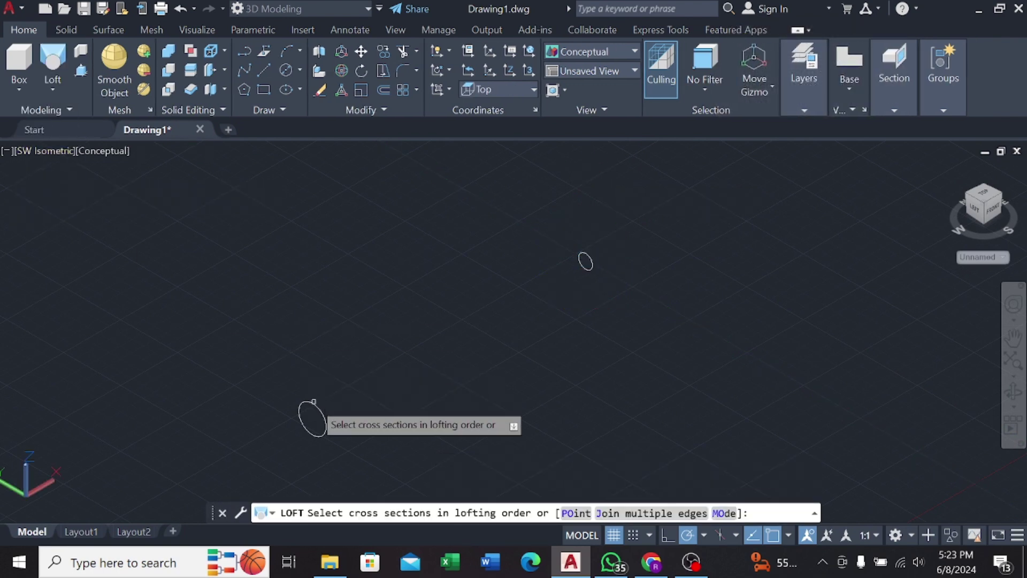
left_click(300, 416)
left_click(587, 262)
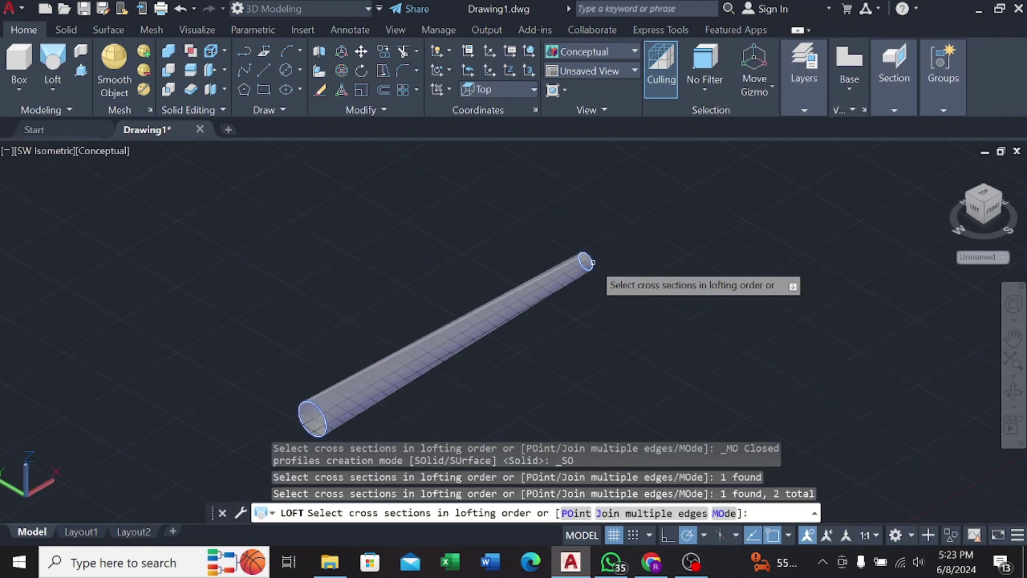
key("Return")
key("Return")
scroll(526, 321, "down", 3)
middle_click_drag(448, 433, 405, 448)
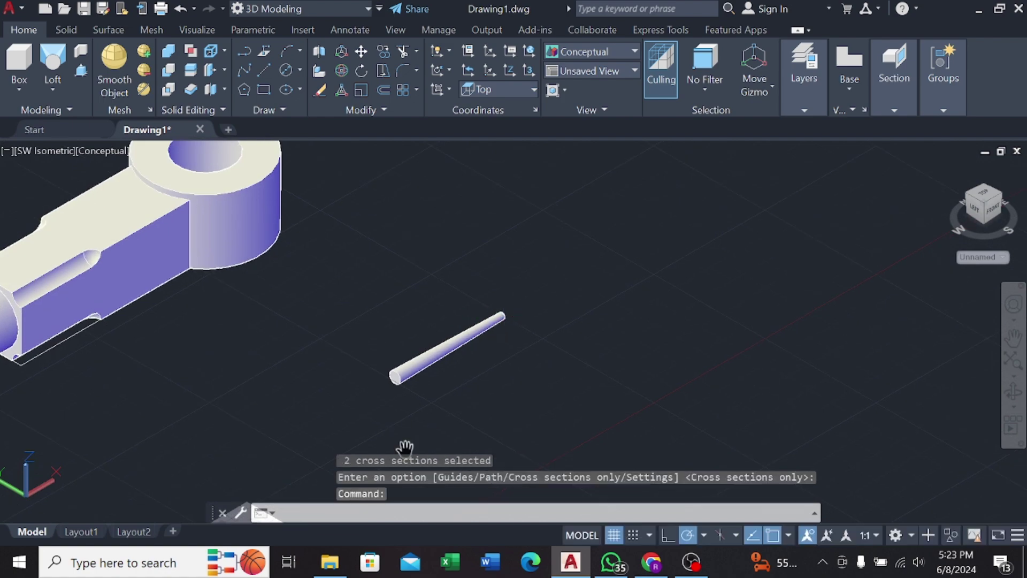
scroll(278, 344, "down", 10)
scroll(278, 344, "up", 3)
scroll(367, 355, "up", 4)
Step: Draw the collar's 30-diameter inner circle in clear space beside the pin
scroll(337, 296, "up", 4)
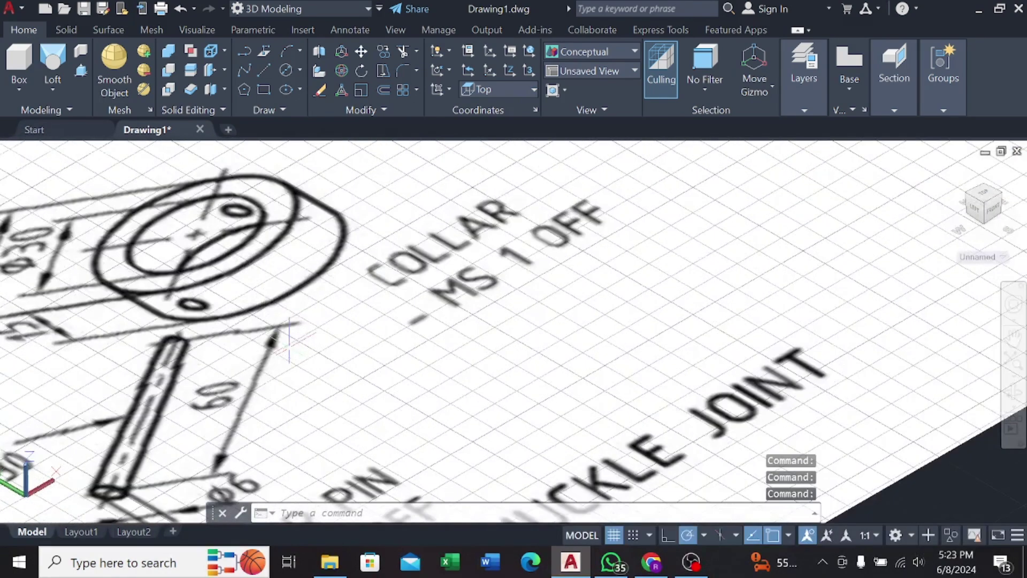
middle_click_drag(289, 337, 413, 361)
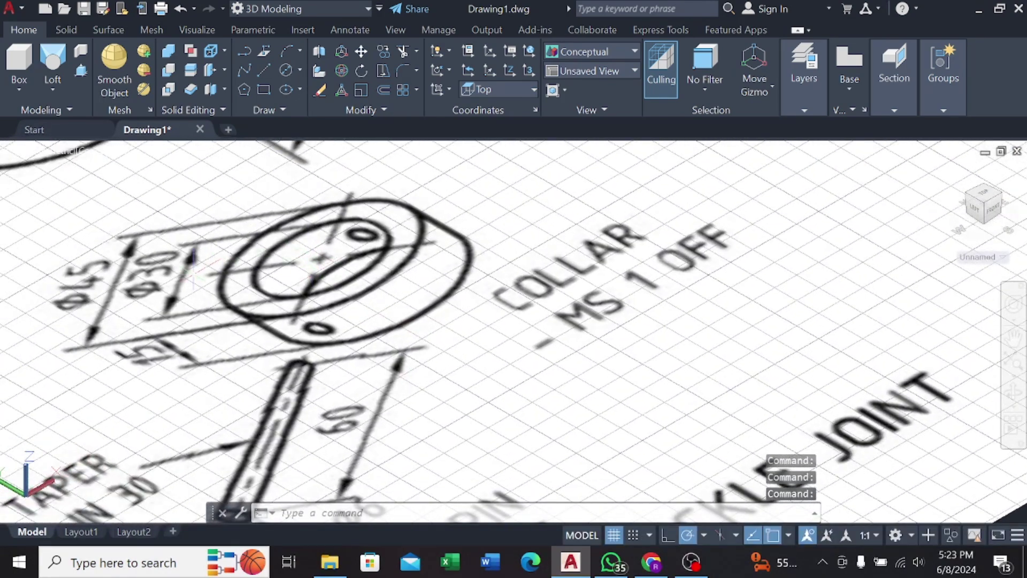
middle_click_drag(284, 377, 361, 292)
scroll(412, 220, "down", 5)
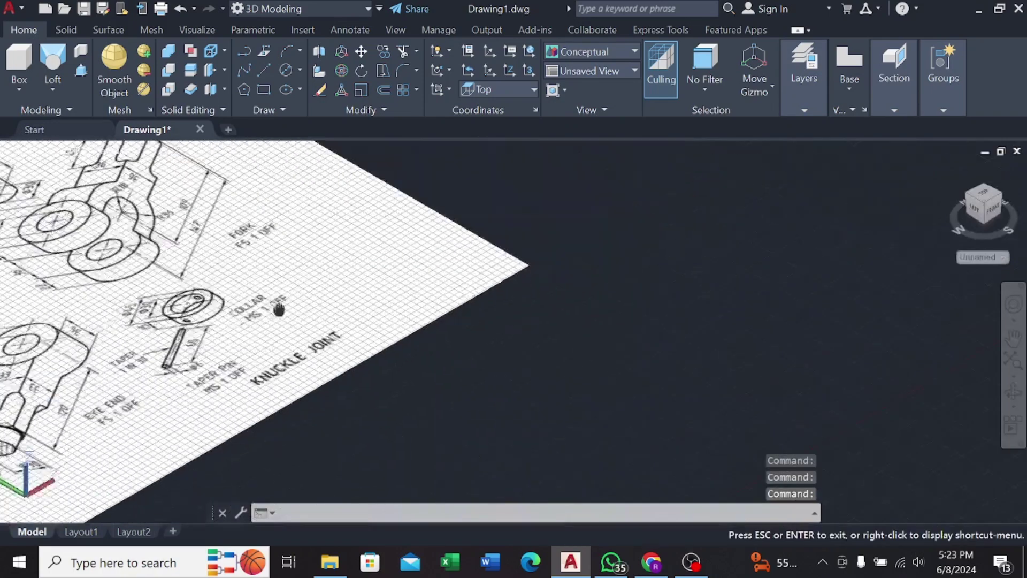
middle_click_drag(412, 219, 344, 321)
scroll(475, 241, "down", 3)
scroll(450, 235, "down", 2)
middle_click_drag(451, 235, 319, 257)
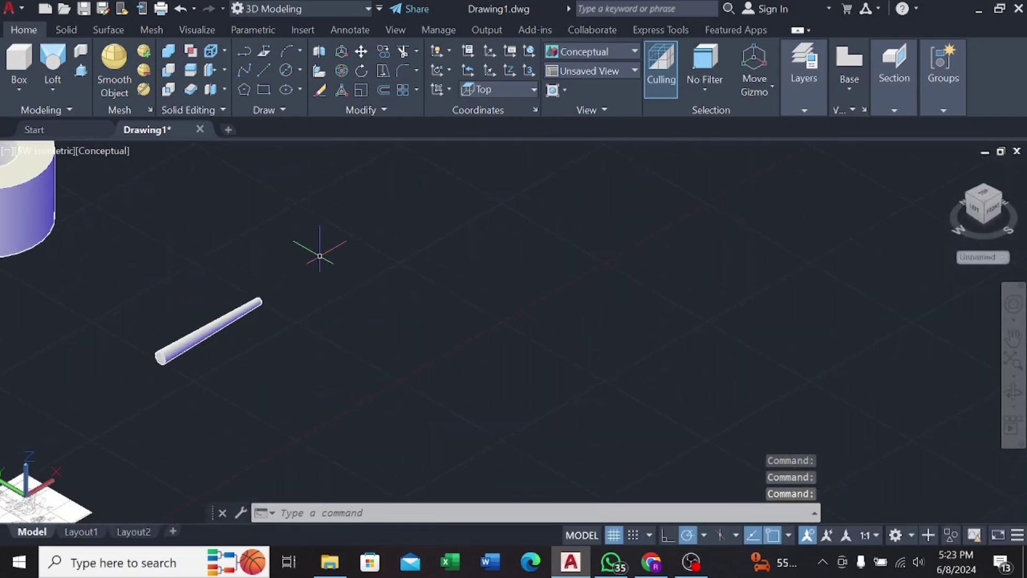
left_click(286, 74)
middle_click_drag(372, 223, 308, 291)
left_click(351, 277)
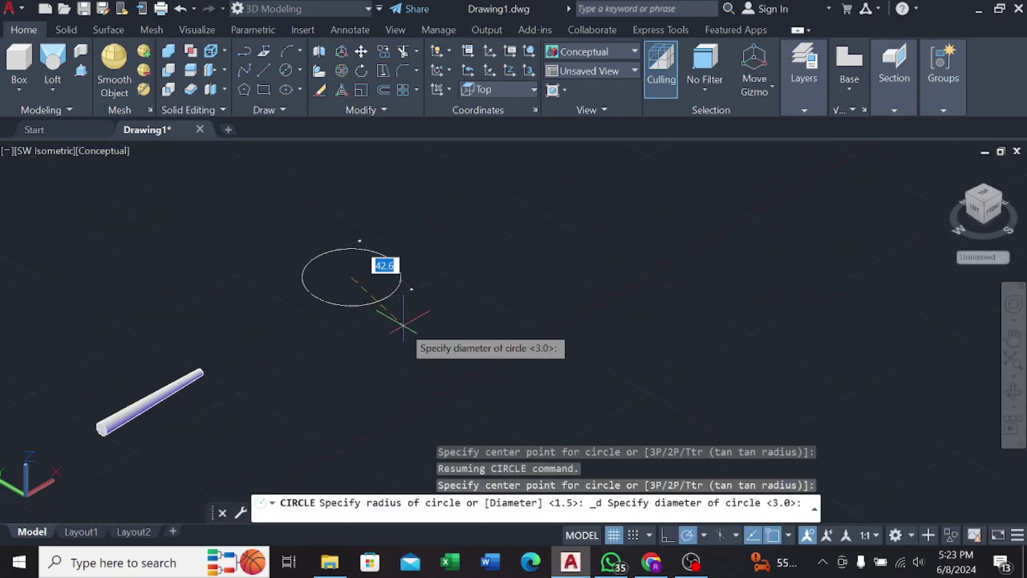
type("30")
key("Return")
Step: Add a concentric 45-diameter outer circle for the collar
left_click(286, 72)
scroll(333, 210, "up", 3)
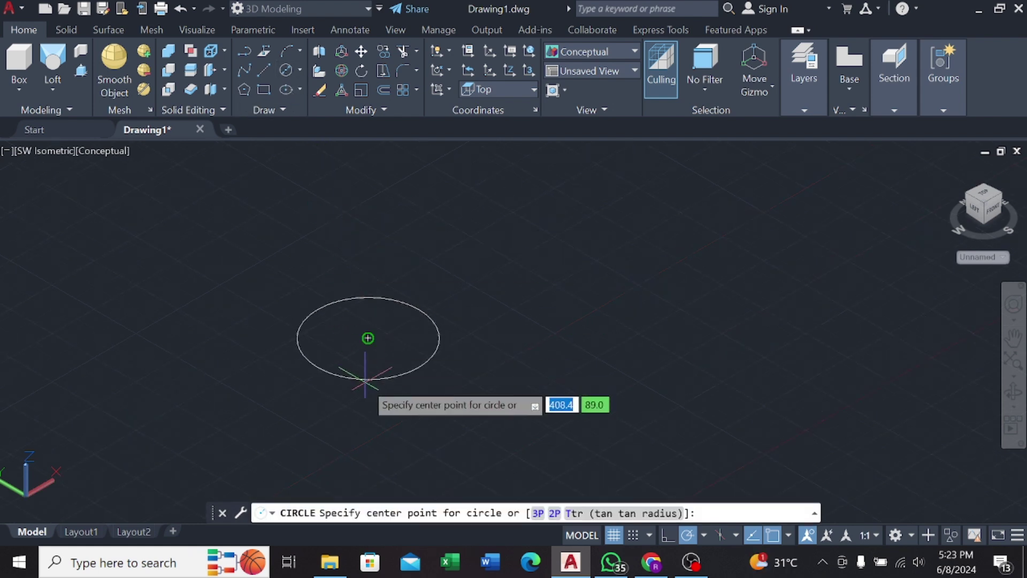
left_click(368, 338)
type("45")
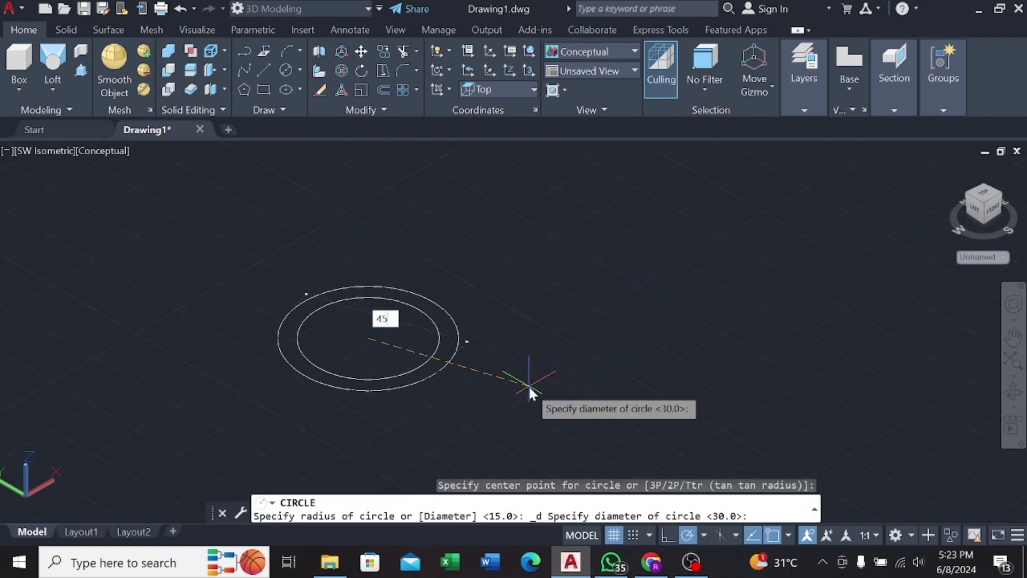
key("Return")
Step: Press-pull the ring 15 units into a solid collar and open the visual styles list
left_click(81, 71)
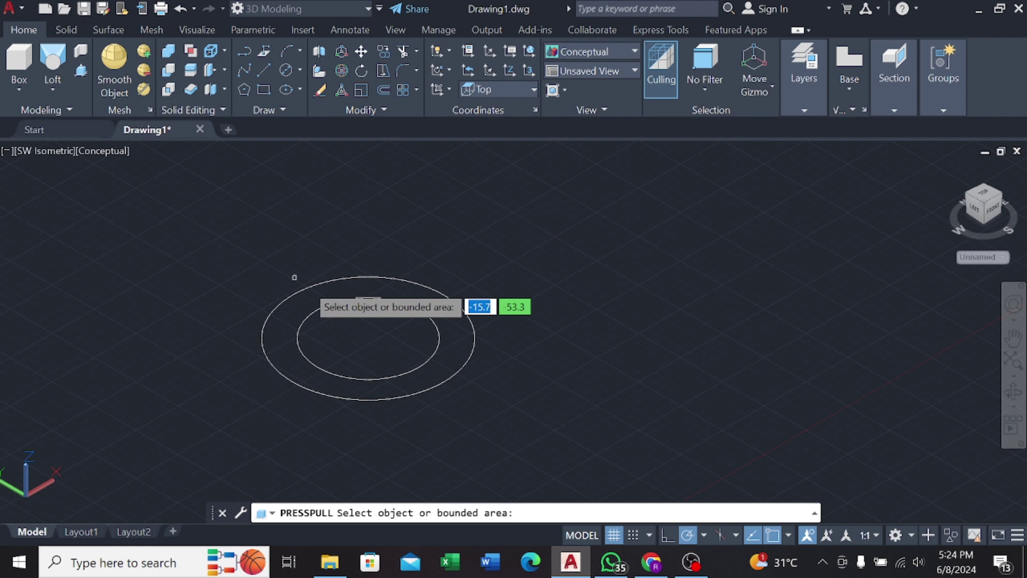
left_click(440, 363)
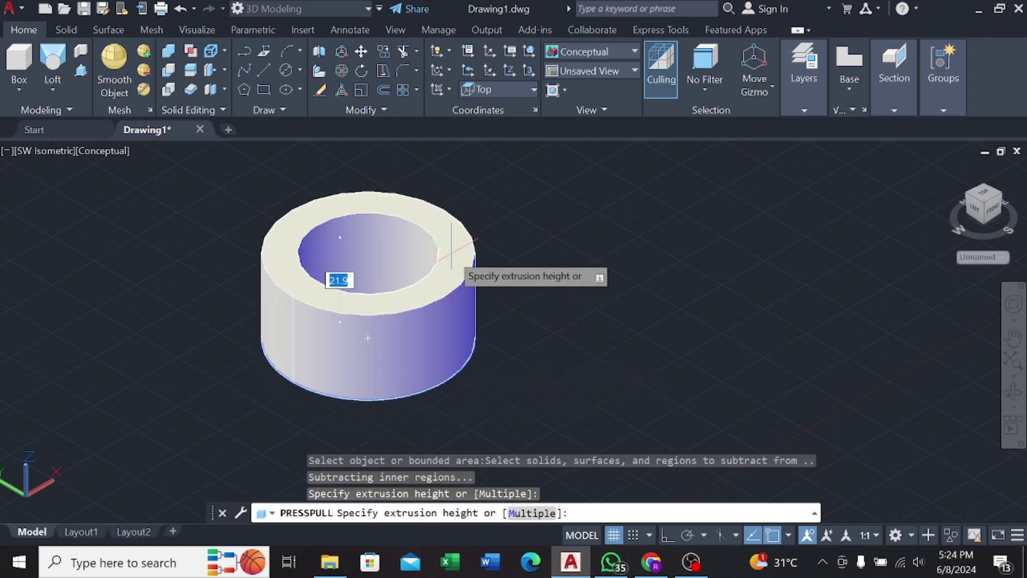
key("Return")
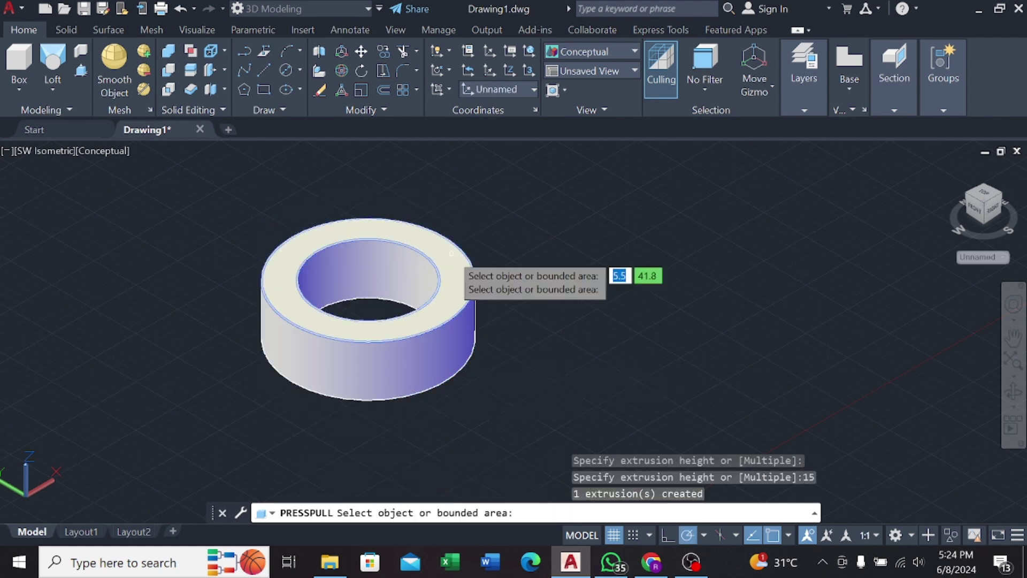
key("Return")
left_click(94, 156)
Step: Switch to 2D Wireframe and draw a 6-diameter pin-hole circle 15 up the collar
left_click(124, 186)
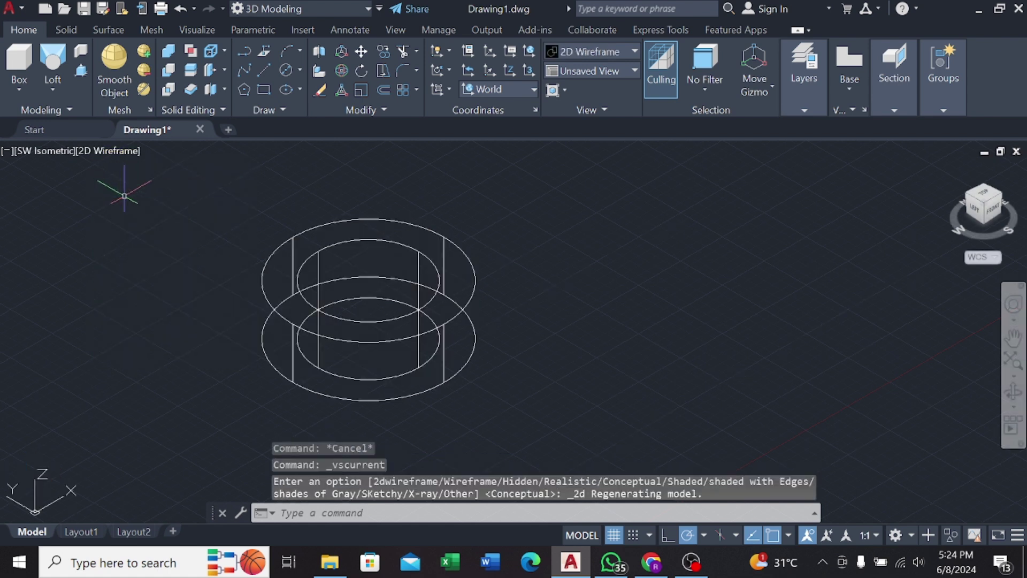
left_click(264, 70)
scroll(331, 348, "up", 4)
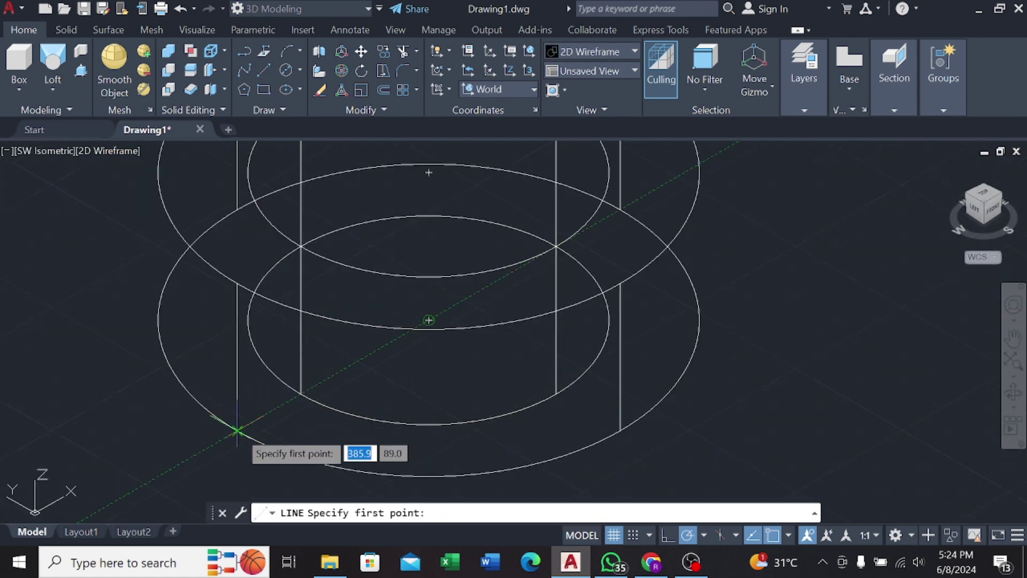
left_click(237, 430)
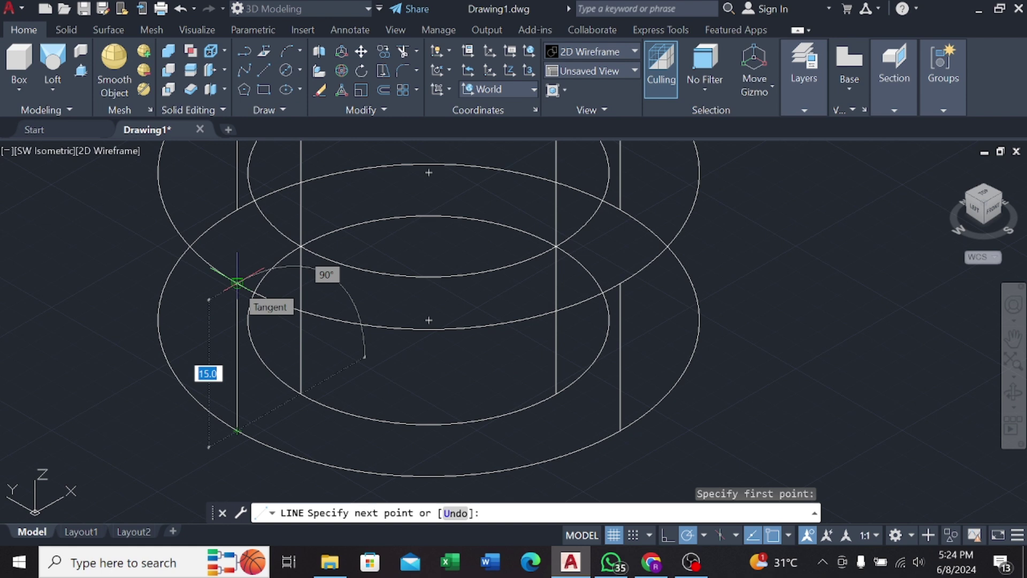
key("Escape")
left_click(286, 70)
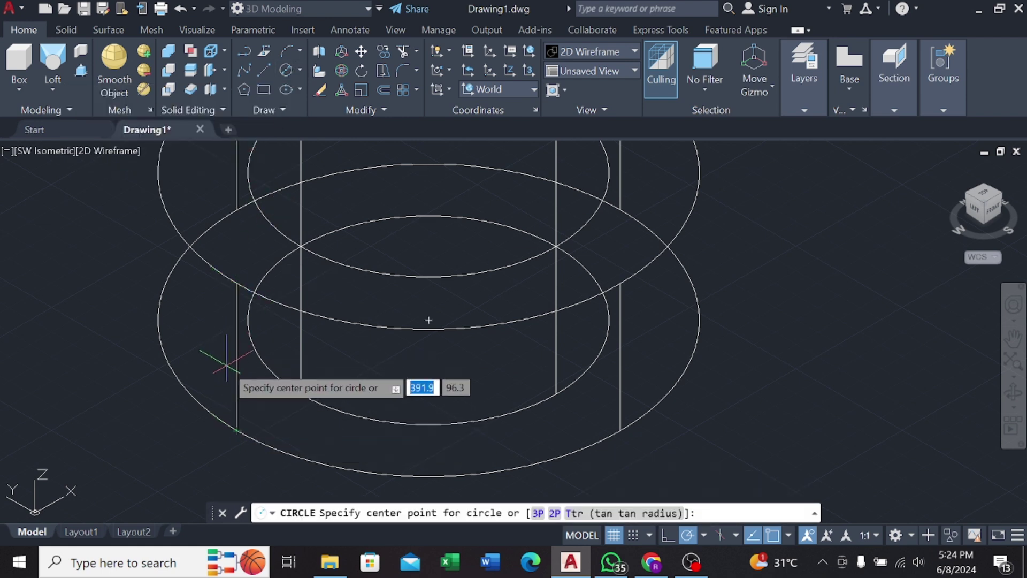
type("15/2")
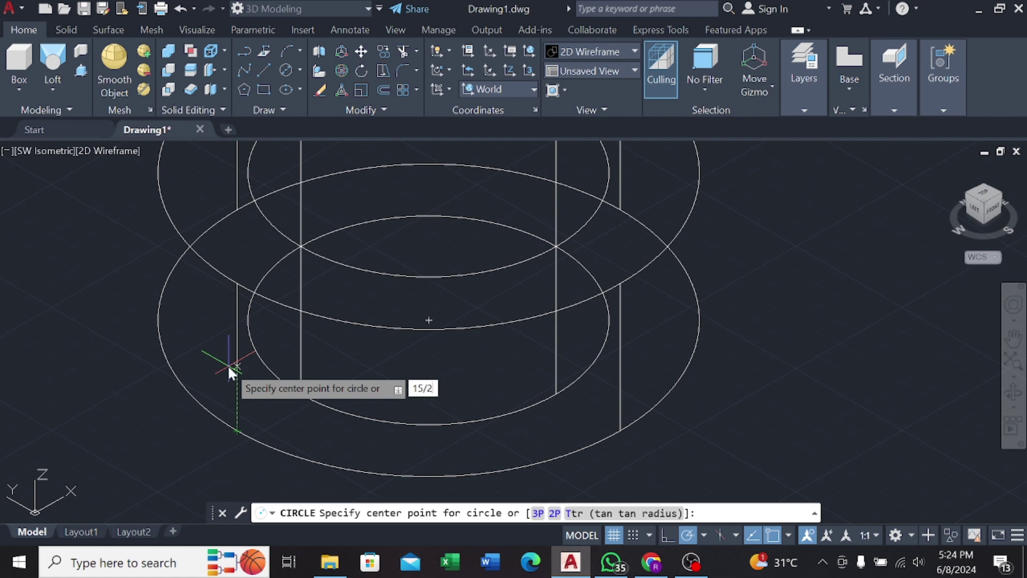
key("Return")
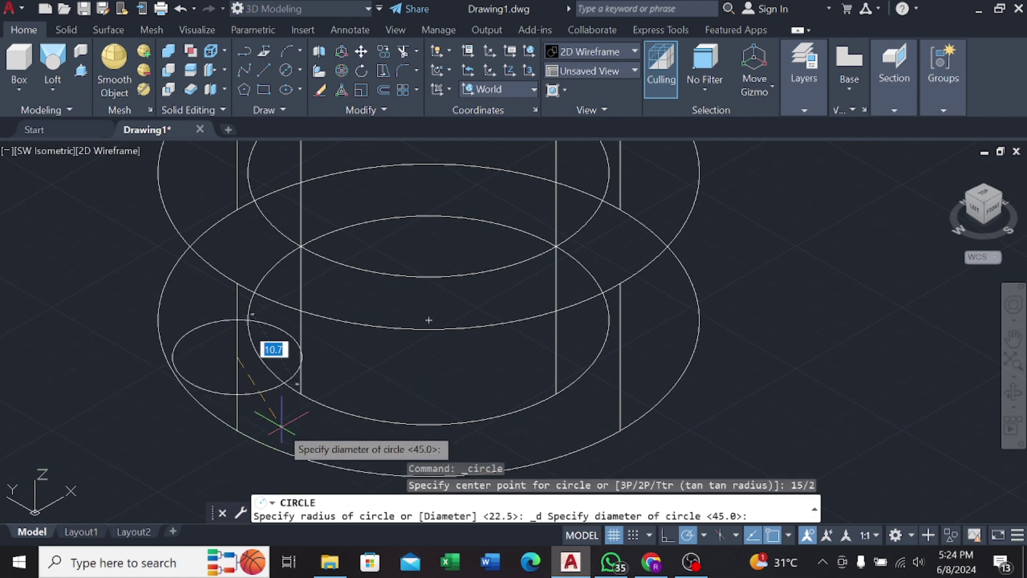
type("6")
key("Return")
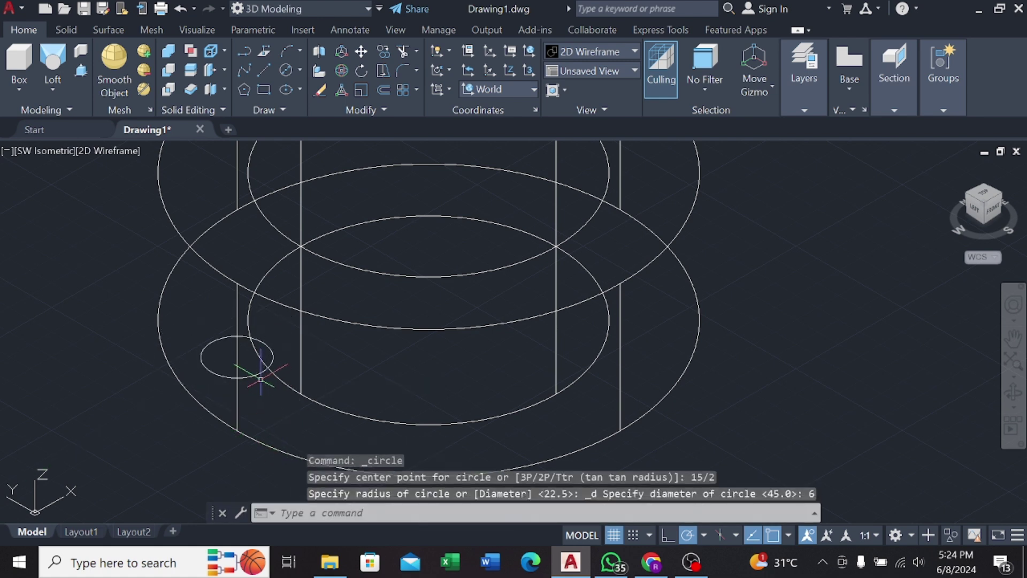
Step: Rotate the small circle upright on the collar side, erase the construction line, and restore Conceptual shading
left_click(273, 370)
left_click(342, 70)
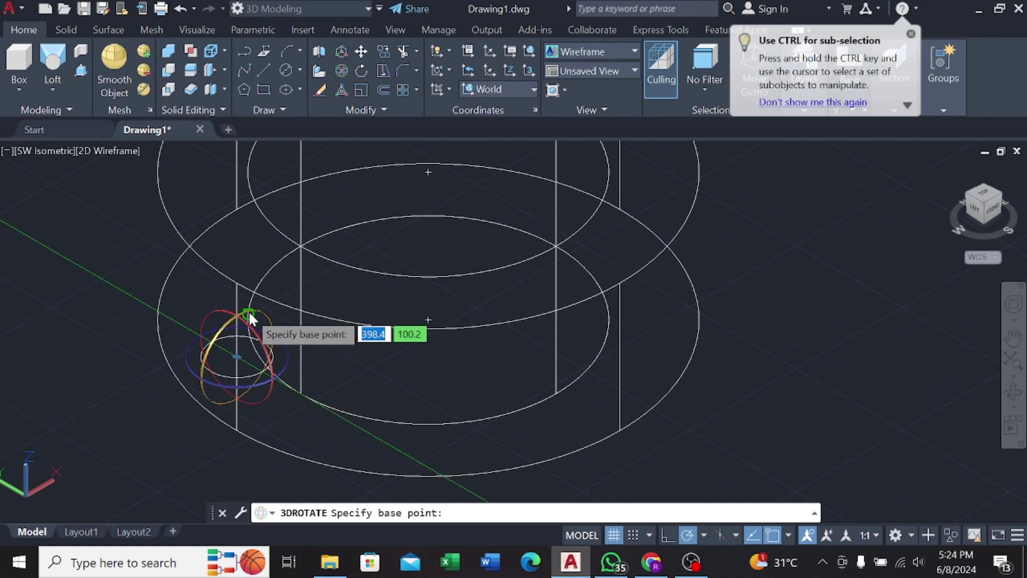
left_click(237, 357)
left_click(257, 314)
left_click(245, 177)
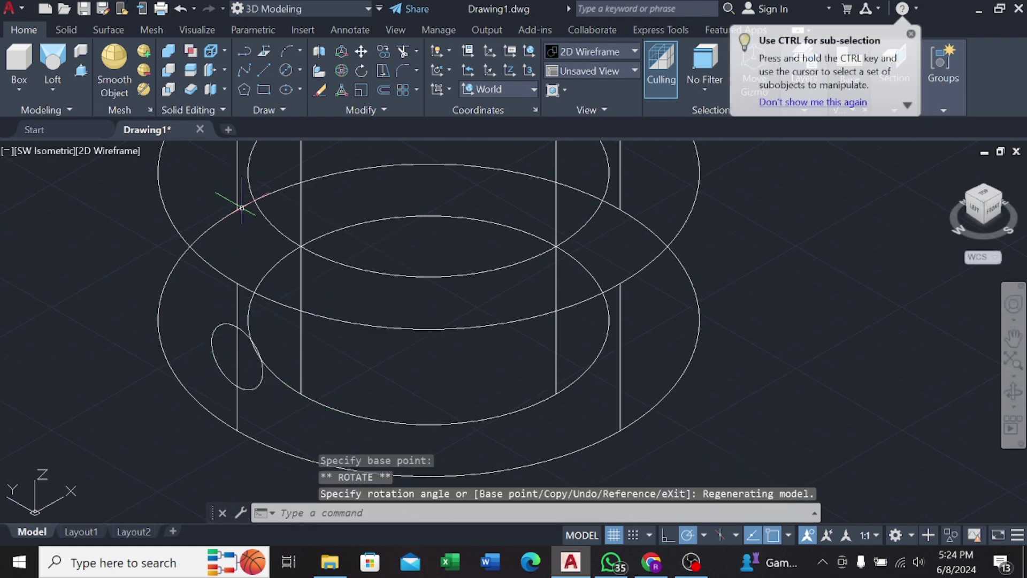
left_click(124, 152)
left_click(104, 342)
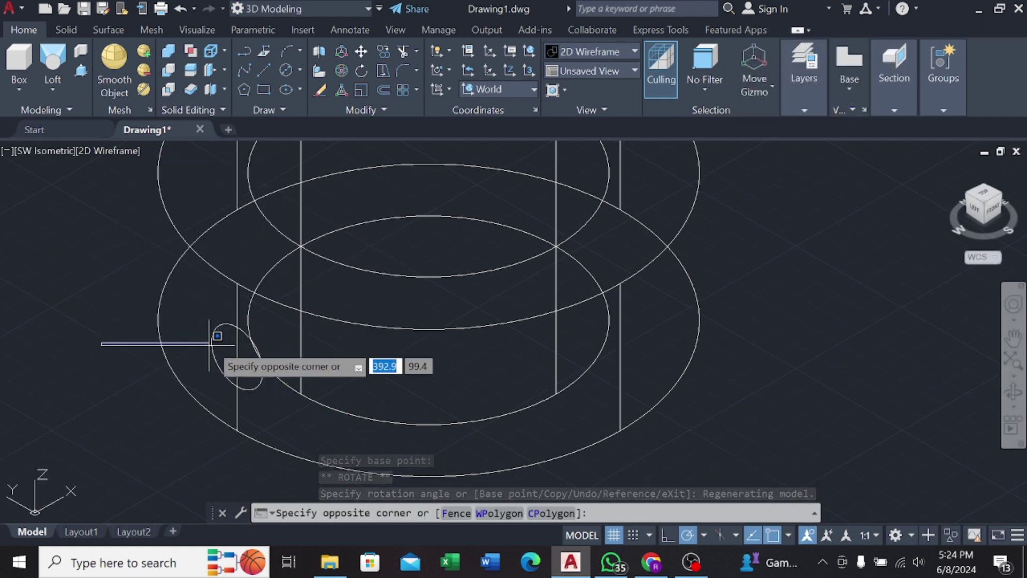
key("Escape")
left_click(239, 303)
key("Delete")
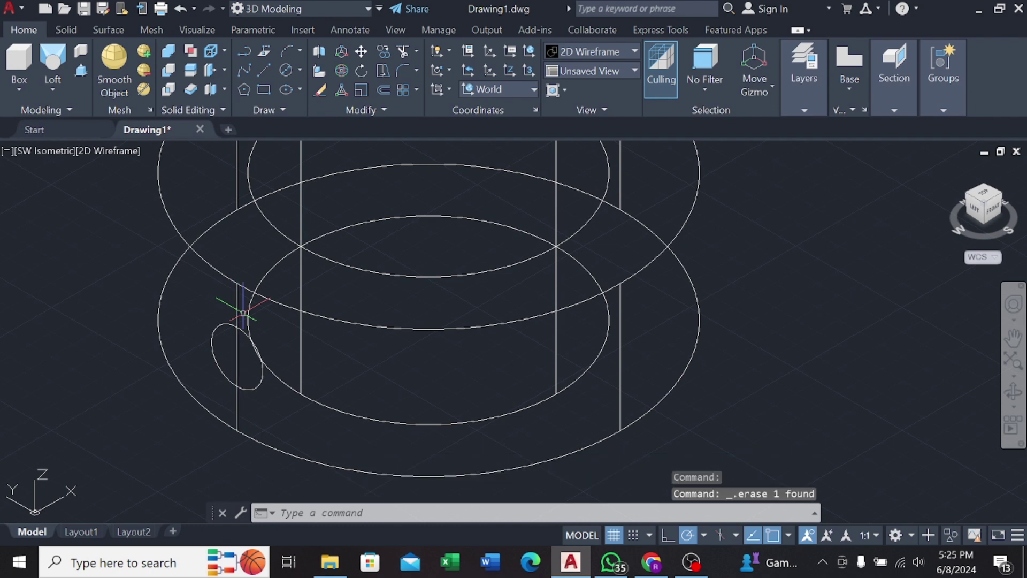
left_click(124, 150)
left_click(160, 202)
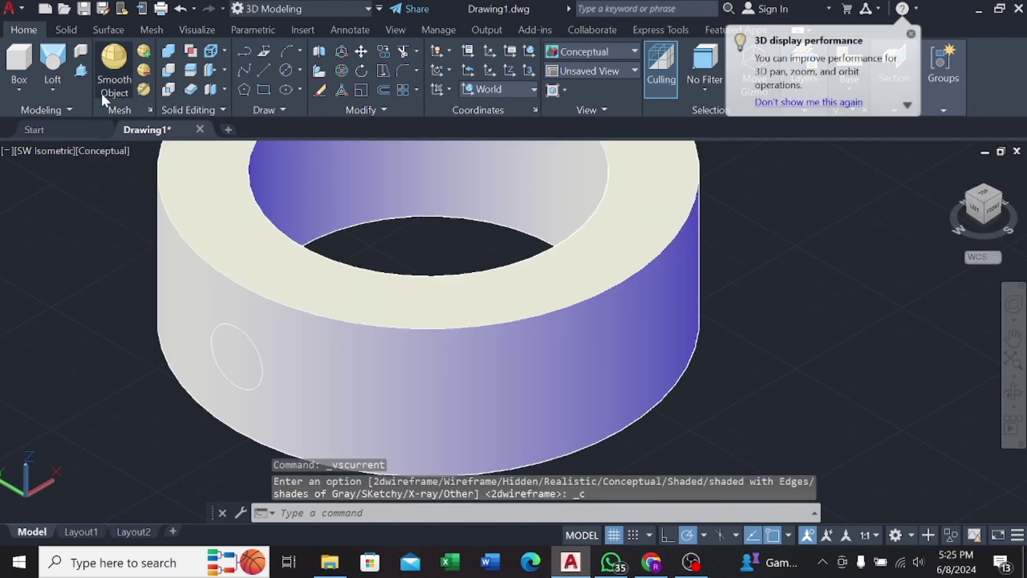
Step: Press-pull the small circle into a rod passing through the ring
left_click(81, 69)
left_click(251, 345)
scroll(351, 326, "down", 4)
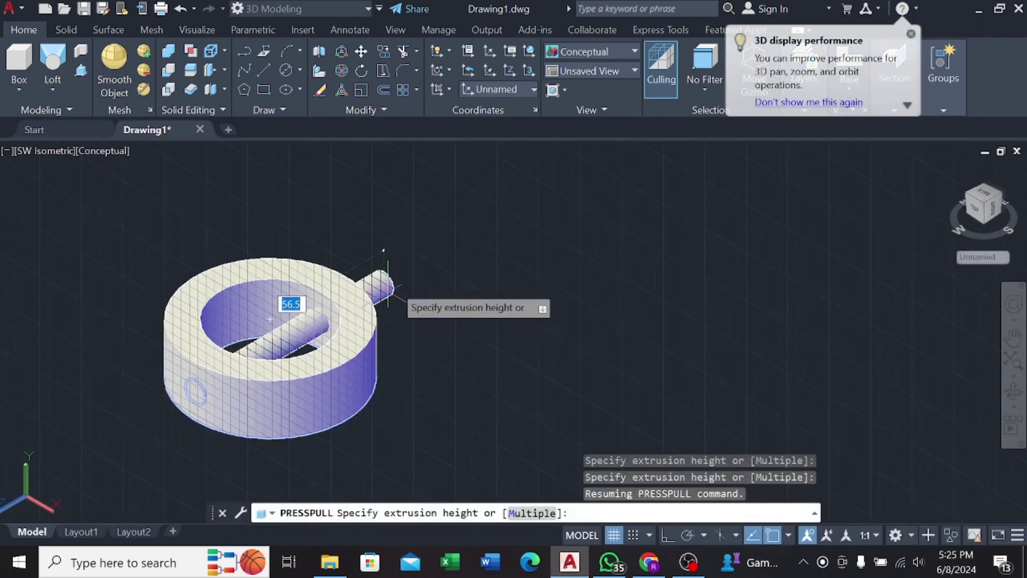
left_click(422, 256)
key("Return")
Step: Subtract the rod from the ring to cut the cross hole
type("b")
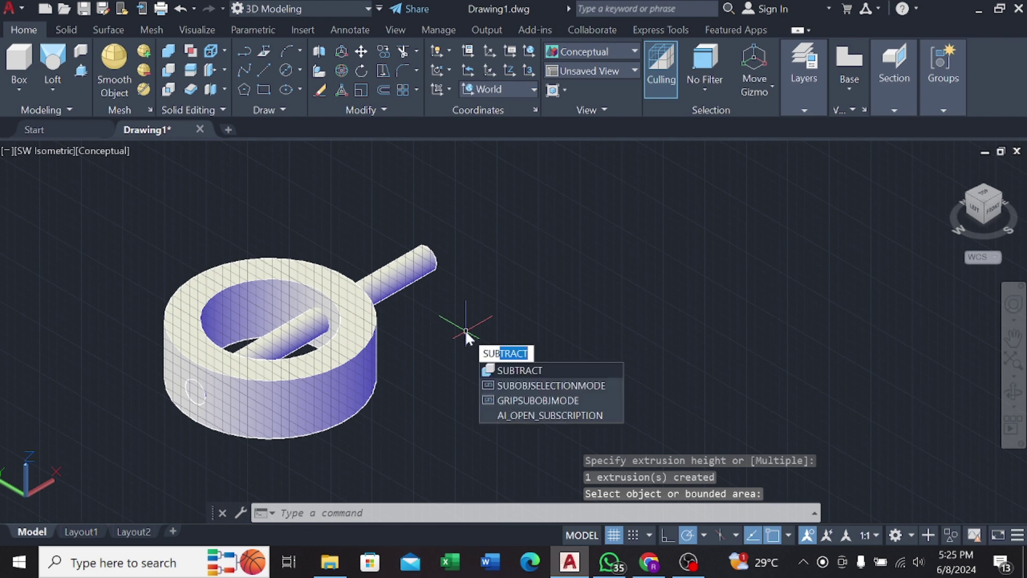
left_click(509, 372)
left_click(373, 372)
key("Return")
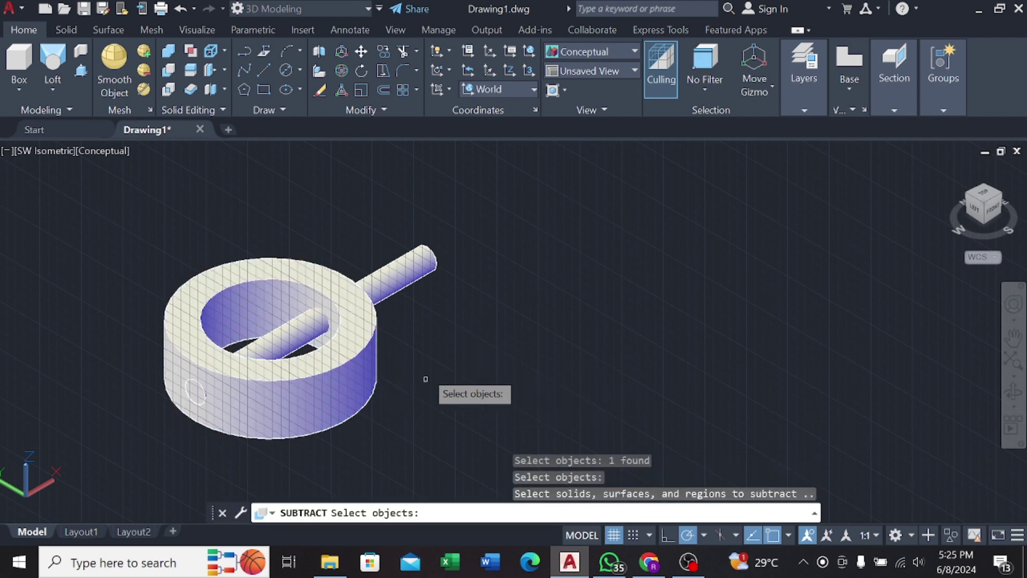
left_click(412, 281)
key("Return")
Step: Pan across the reference knuckle joint drawing, then return to the 3D parts
scroll(408, 275, "down", 5)
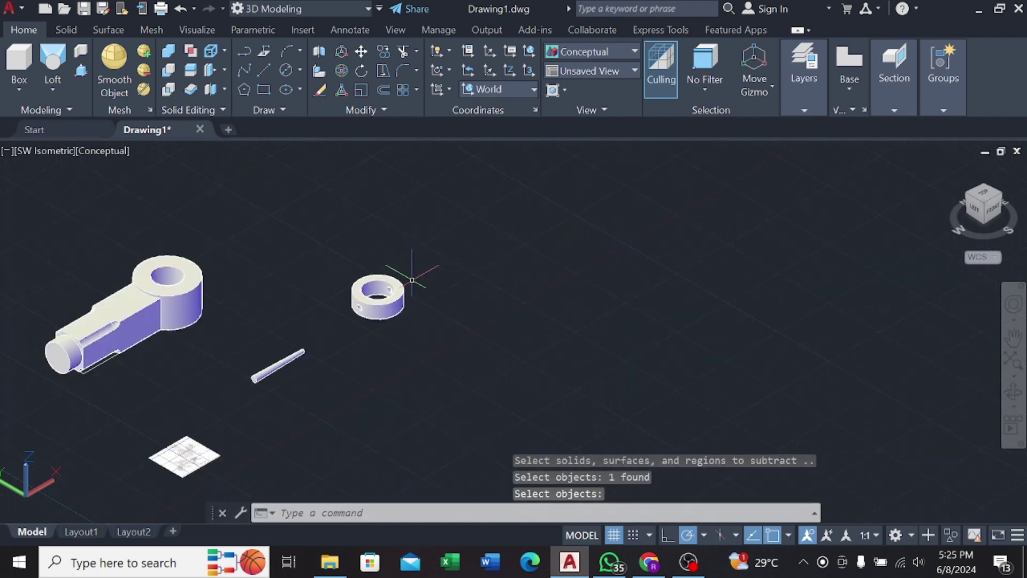
scroll(257, 482, "up", 5)
middle_click_drag(257, 481, 268, 378)
scroll(268, 378, "up", 5)
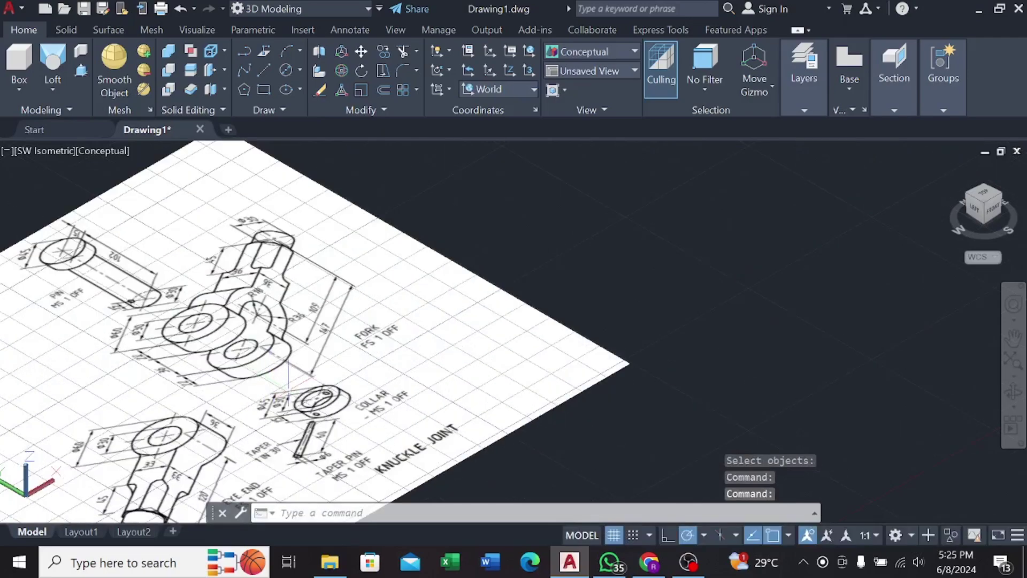
scroll(268, 378, "up", 5)
middle_click_drag(189, 225, 234, 308)
scroll(129, 278, "up", 3)
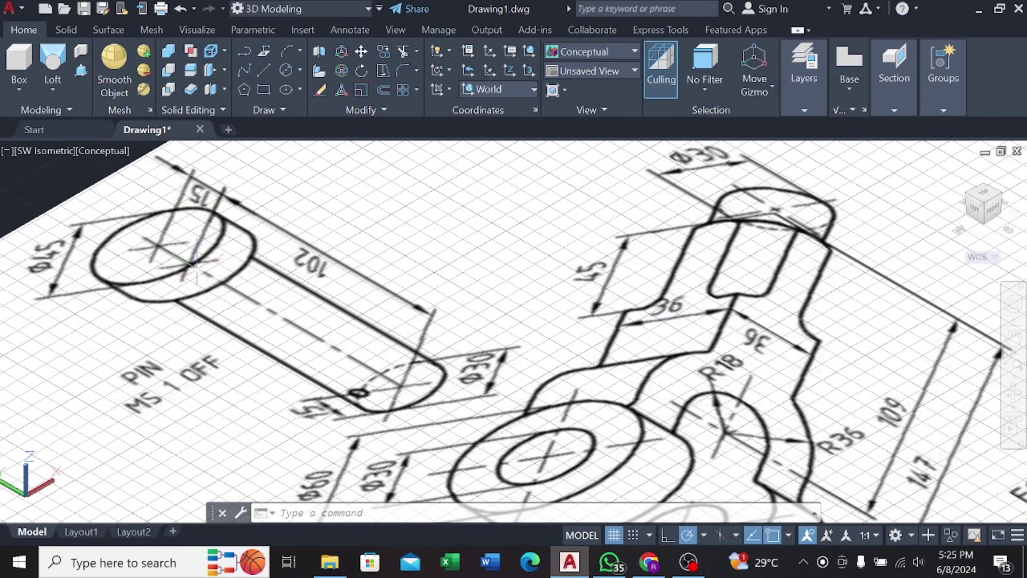
scroll(195, 261, "down", 5)
scroll(339, 257, "down", 5)
mouse_move(339, 256)
middle_mouse_down()
mouse_move(247, 300)
mouse_move(293, 297)
mouse_move(299, 367)
middle_mouse_up()
Step: Draw a 30-diameter circle in empty space and press-pull it 102 into the pin shaft
left_click(287, 71)
scroll(229, 291, "up", 1)
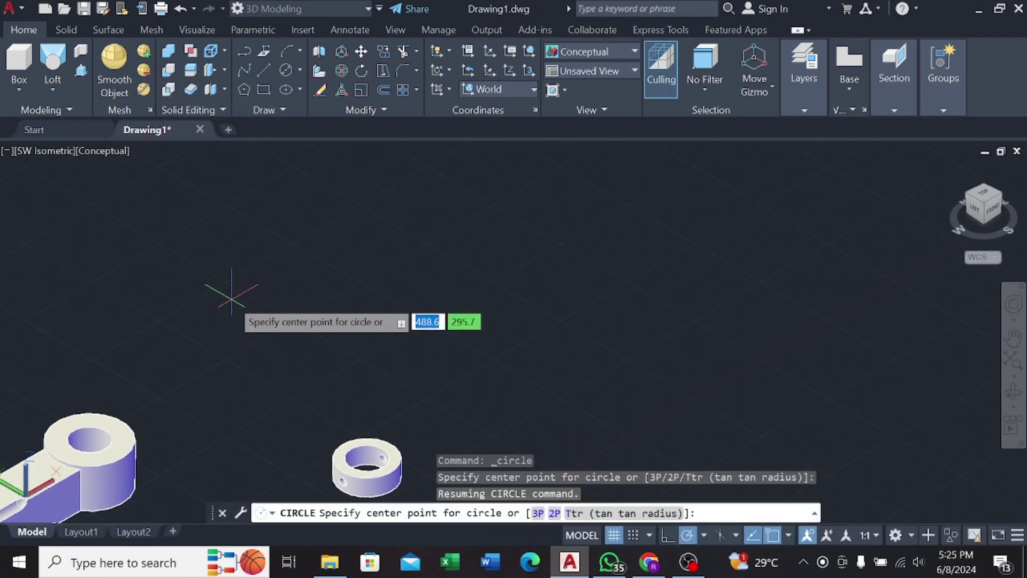
scroll(230, 289, "up", 2)
left_click(230, 286)
type("3")
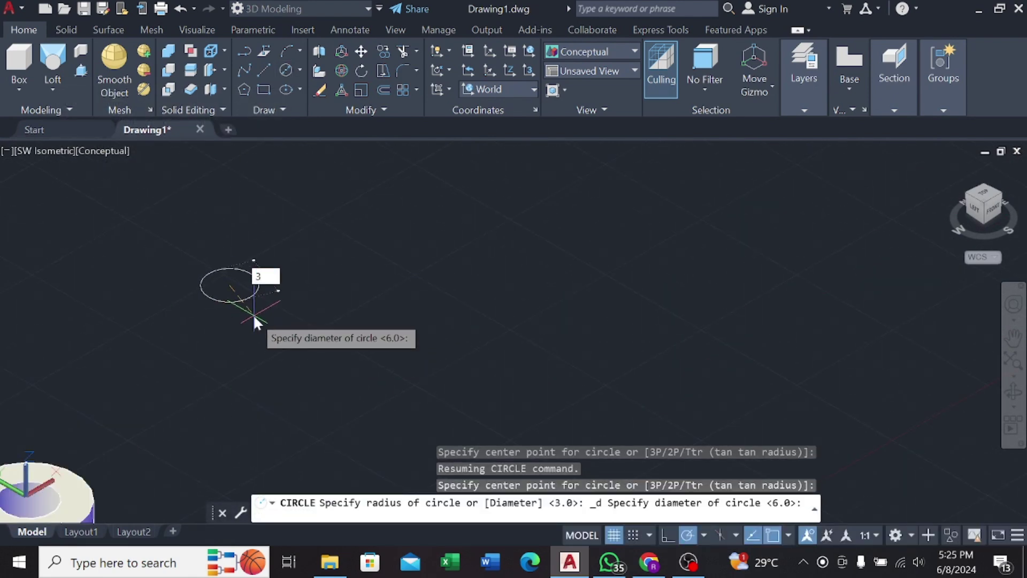
type("0")
key("Return")
left_click(81, 70)
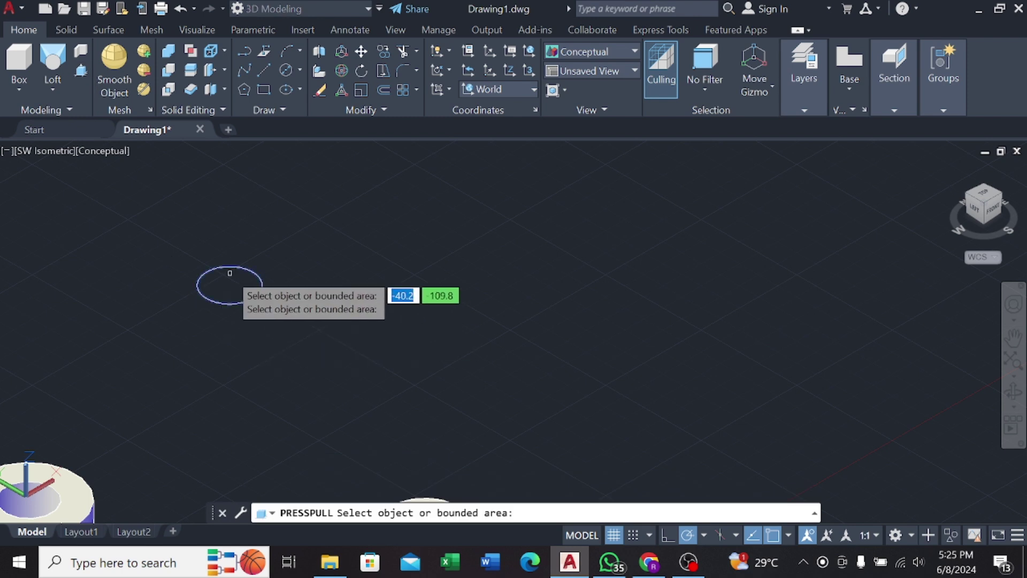
left_click(229, 285)
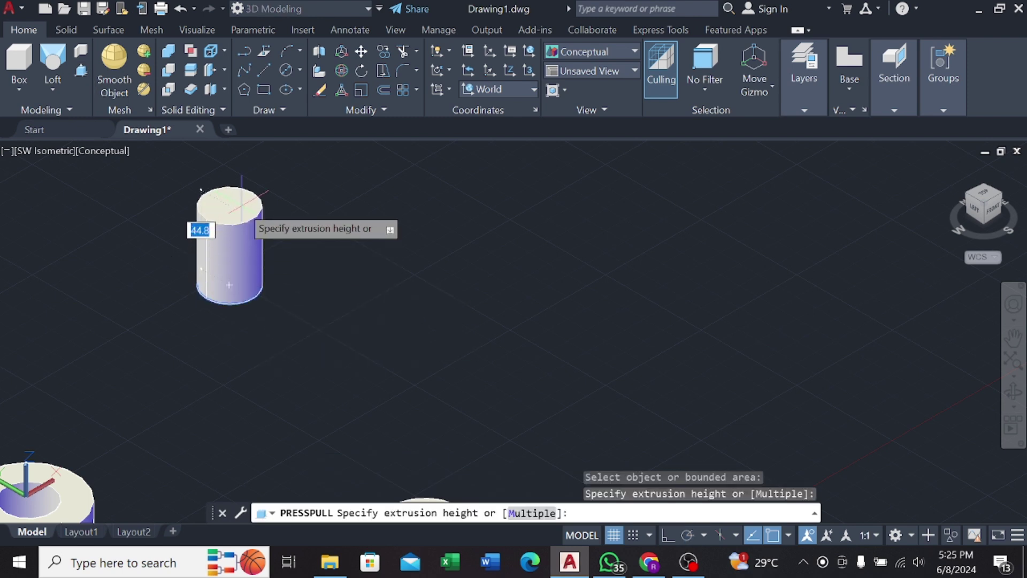
type("102")
key("Return")
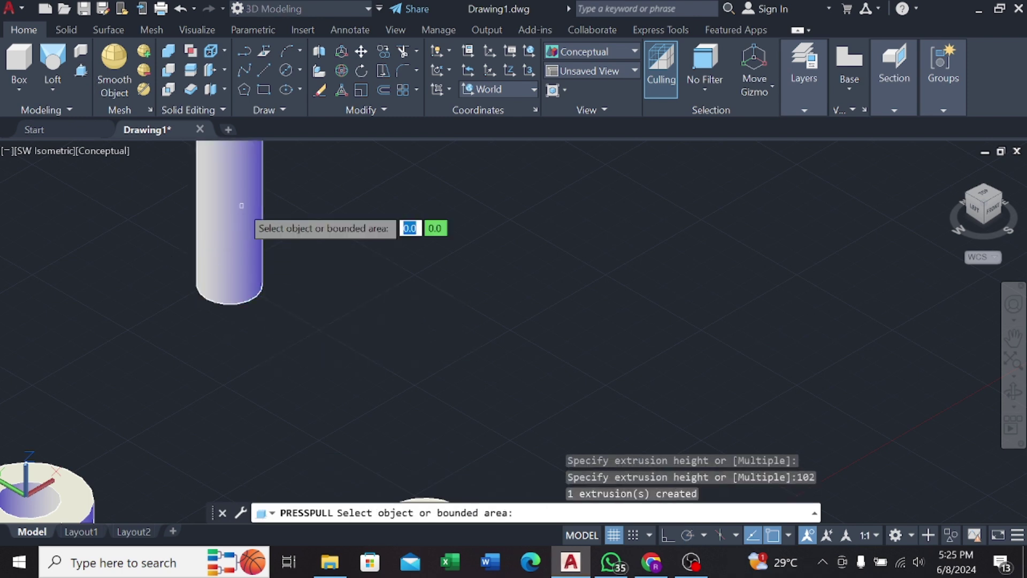
Step: Add a 45-diameter circle on the shaft's top face and press-pull the head 15 high
middle_click_drag(241, 206, 159, 290)
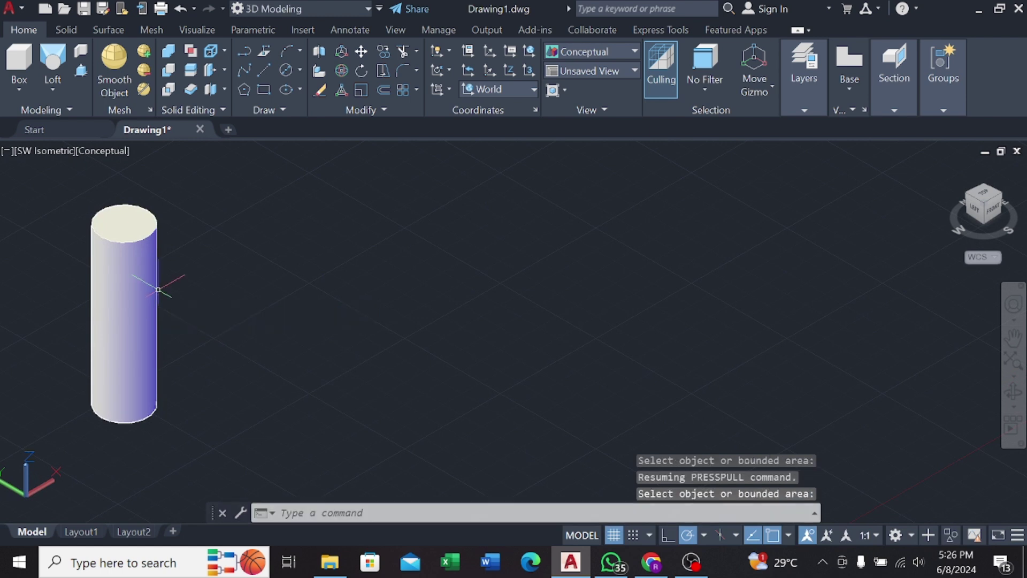
left_click(286, 70)
left_click(124, 223)
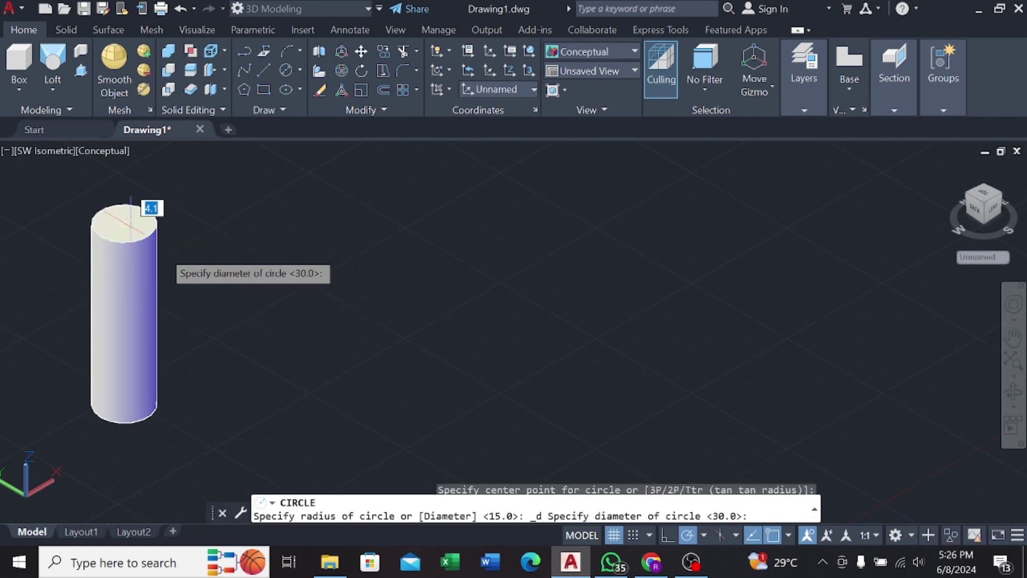
key("Return")
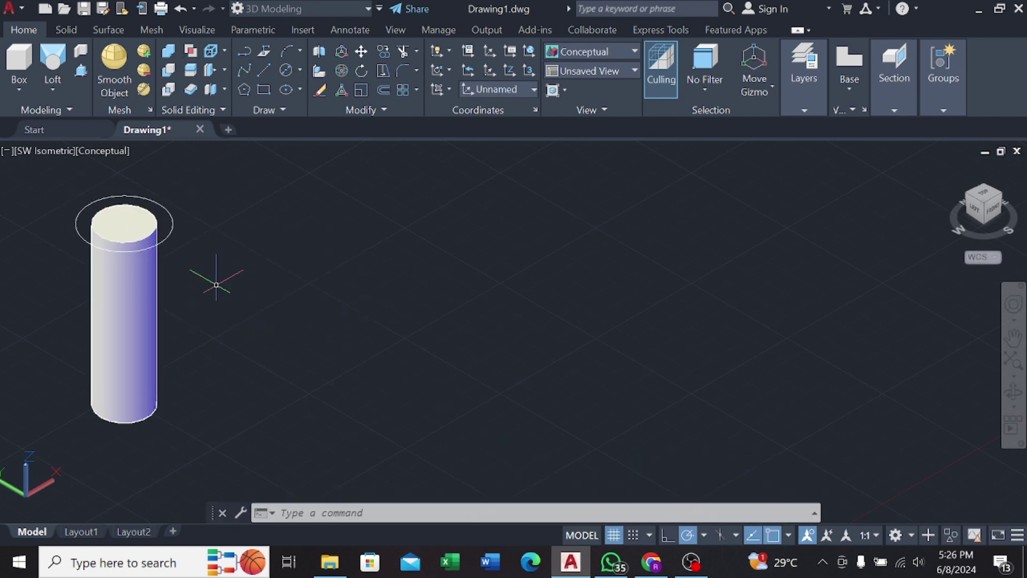
left_click(80, 70)
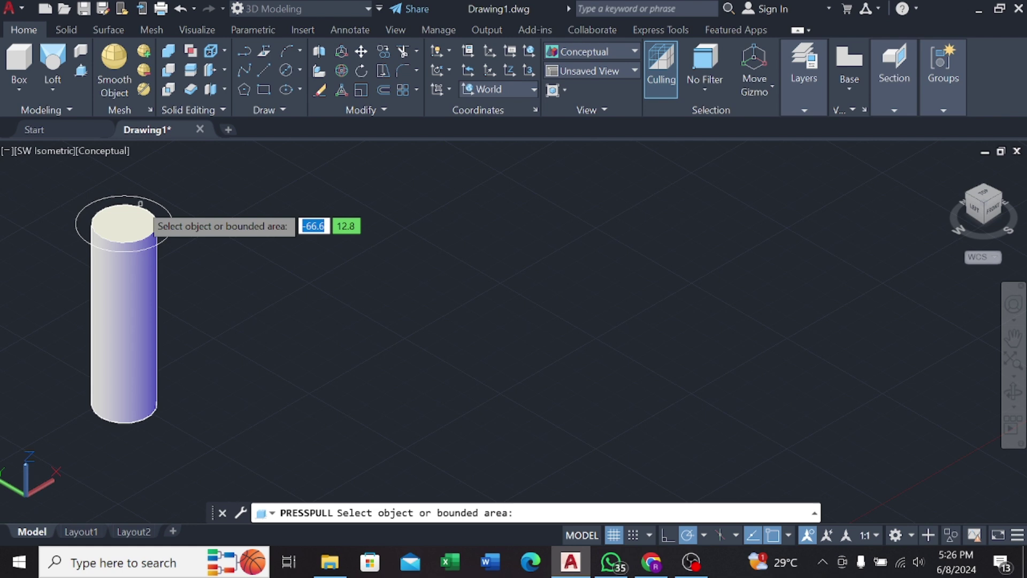
left_click(163, 236)
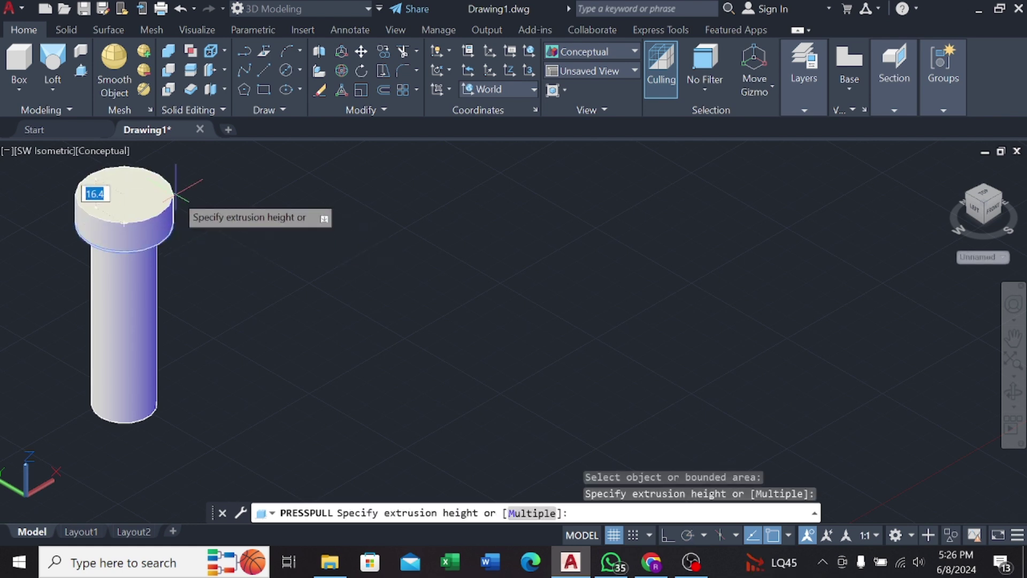
type("15")
key("Return")
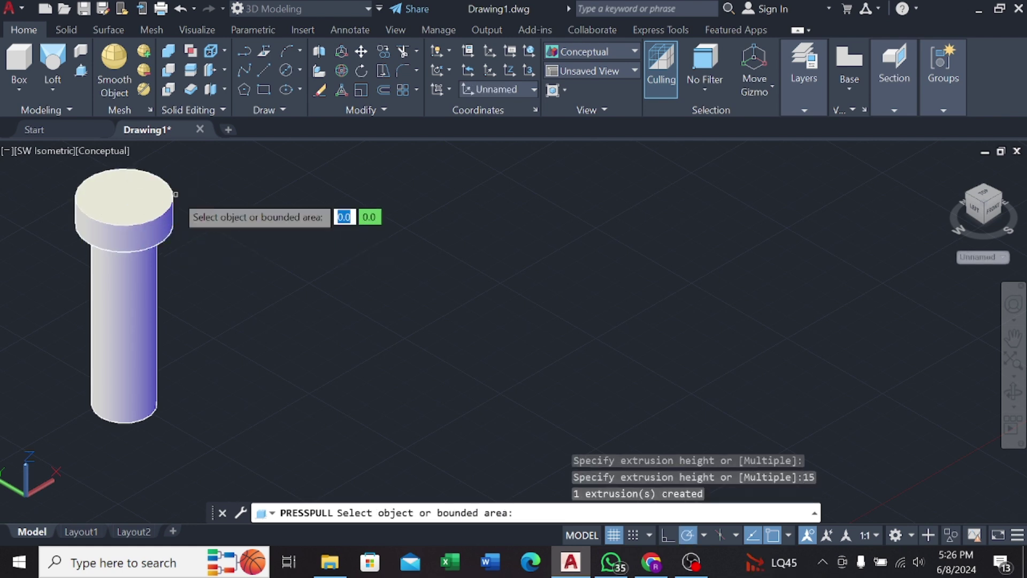
key("Return")
middle_click_drag(131, 428, 190, 399)
Step: Switch to 2D Wireframe and draw a 15-long vertical construction line from the shaft's bottom edge
left_click(103, 152)
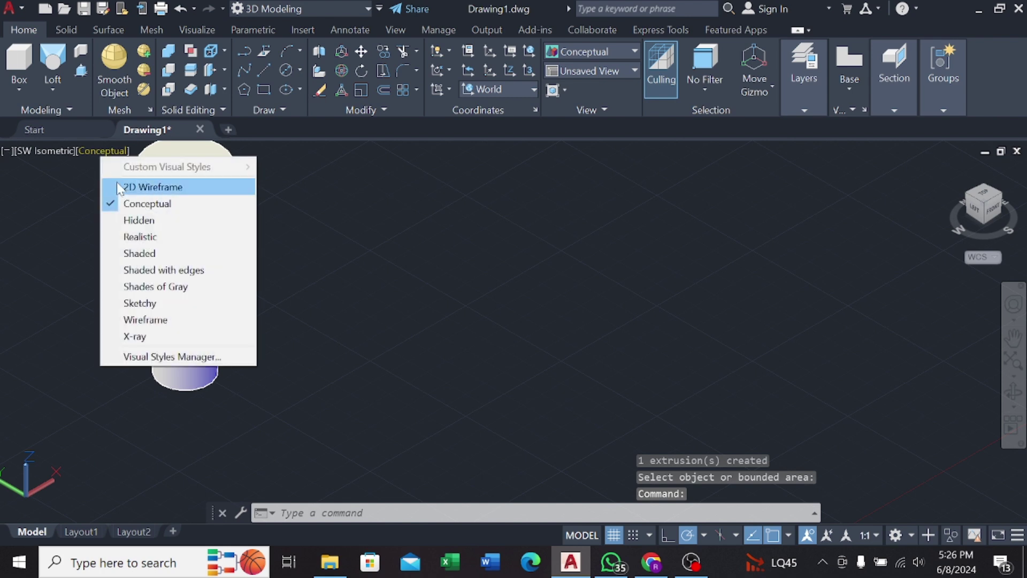
left_click(123, 184)
scroll(194, 143, "up", 3)
left_click(259, 69)
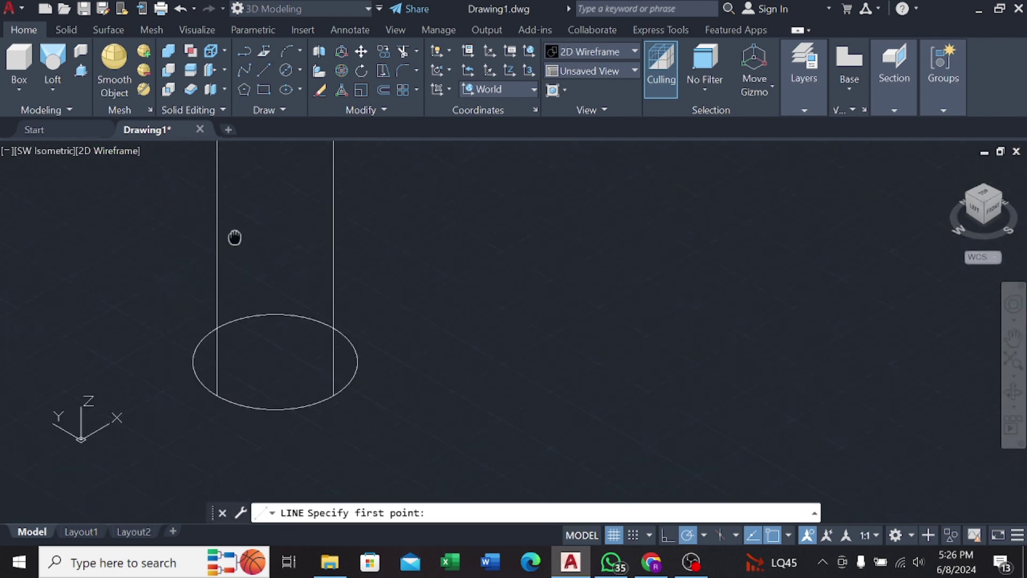
scroll(234, 236, "up", 5)
scroll(275, 424, "down", 1)
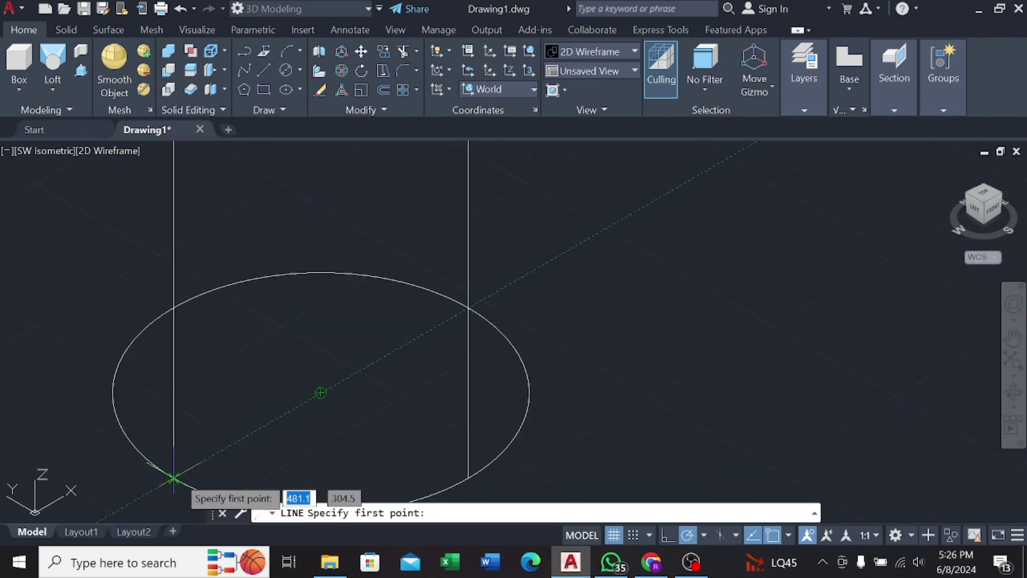
left_click(174, 477)
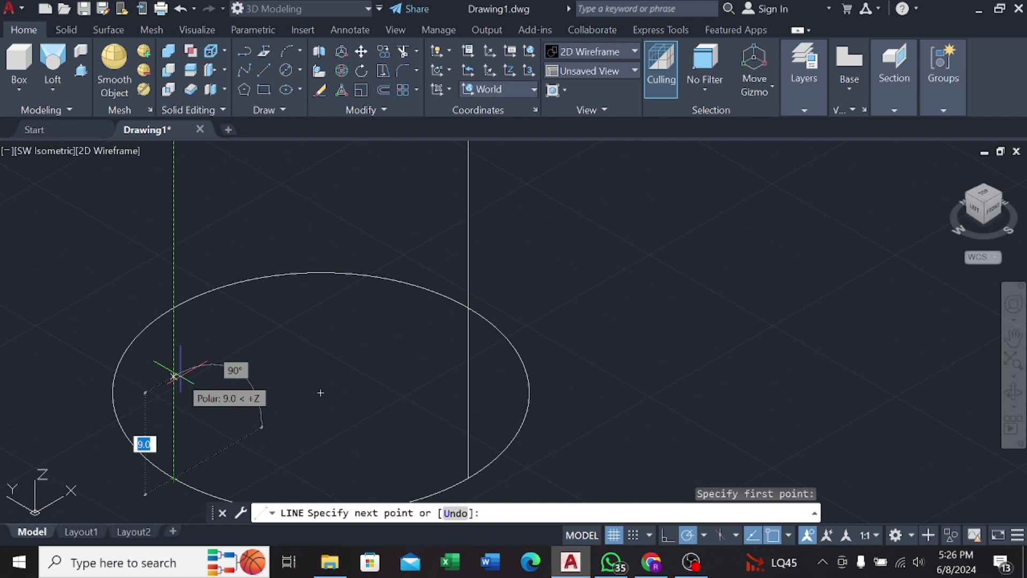
type("15")
key("Return")
key("Escape")
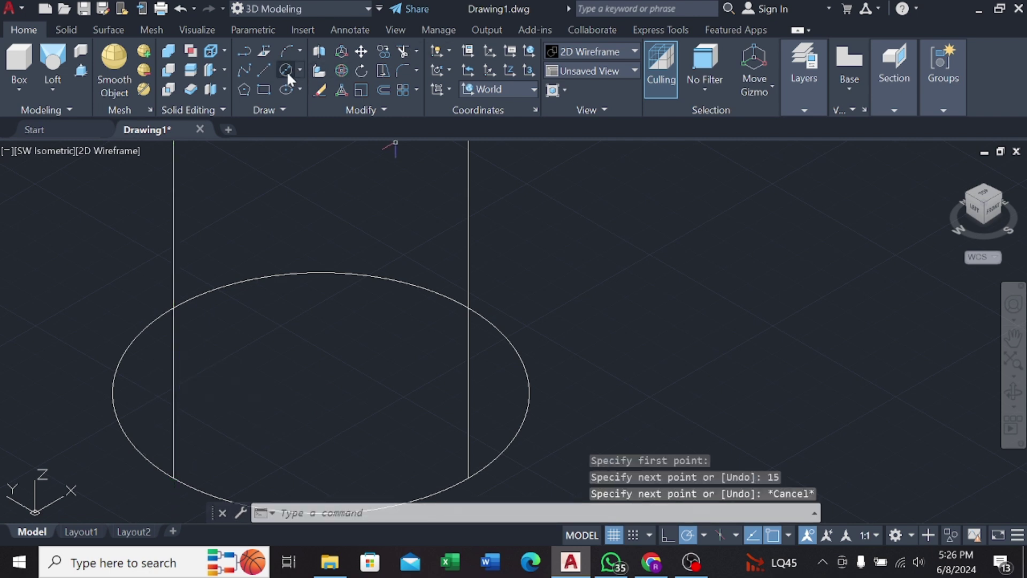
Step: Draw a 6-diameter circle 15 along the line and rotate it upright against the shaft
left_click(287, 70)
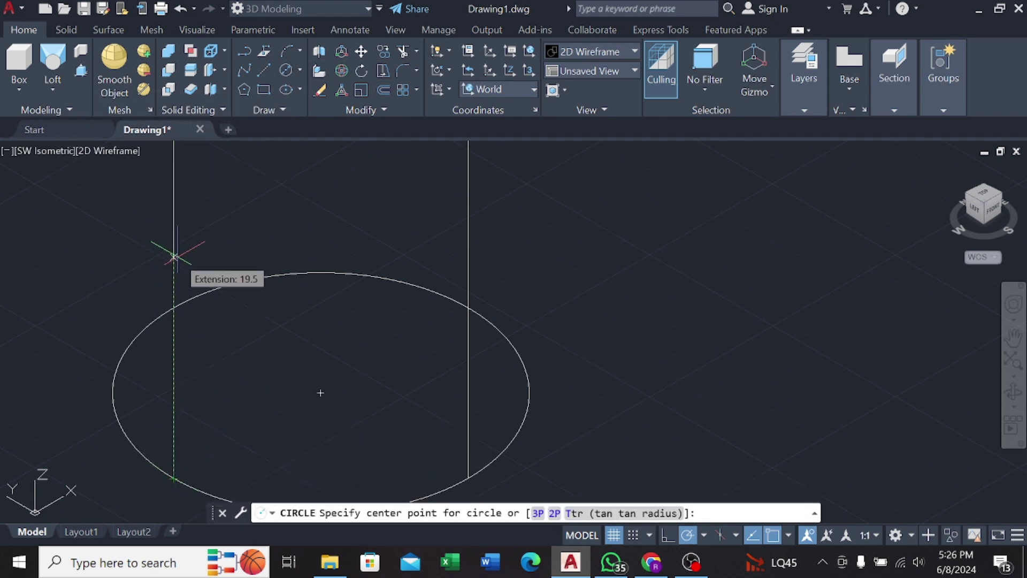
type("15")
key("Return")
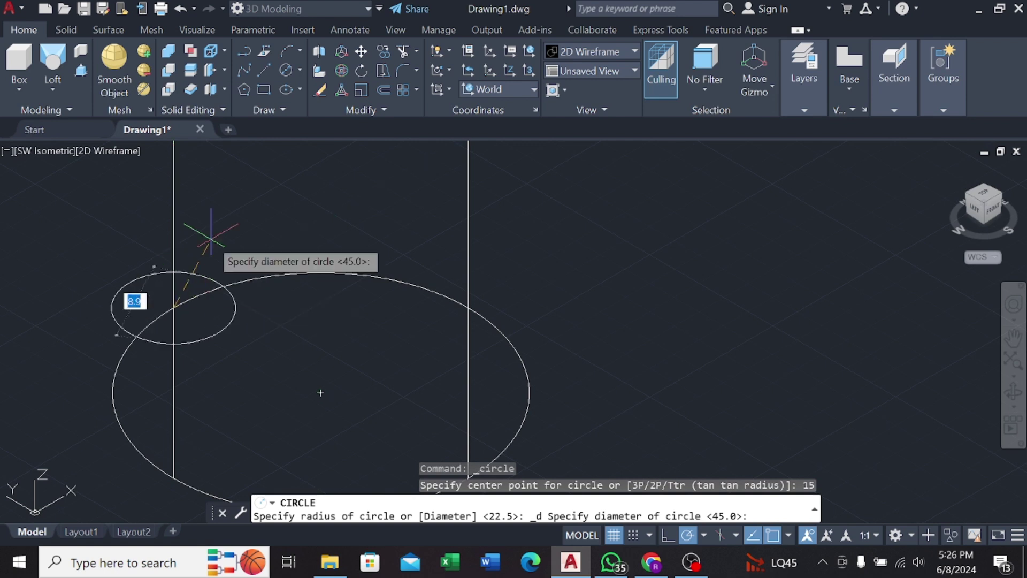
type("6")
key("Return")
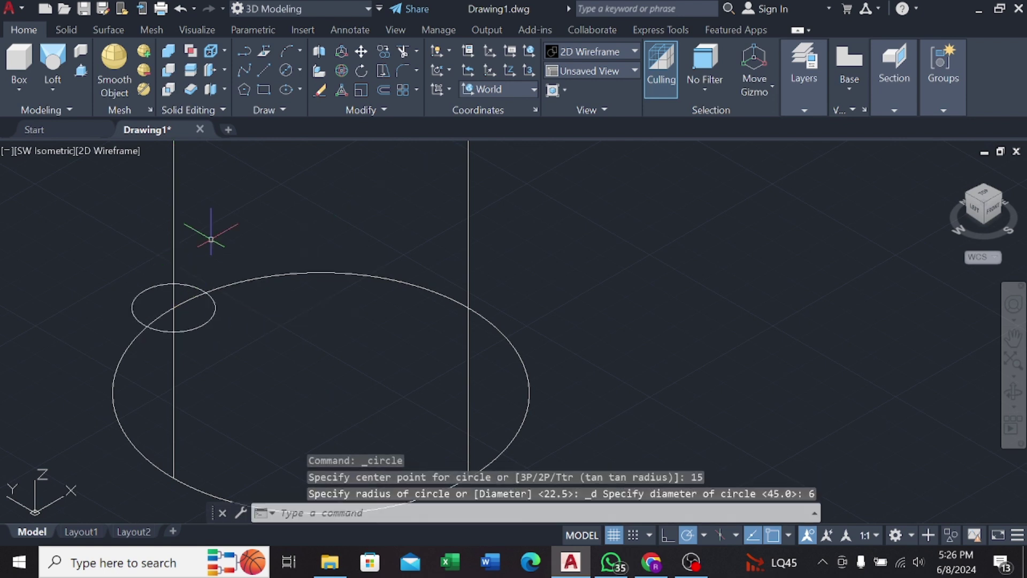
left_click(203, 292)
left_click(340, 74)
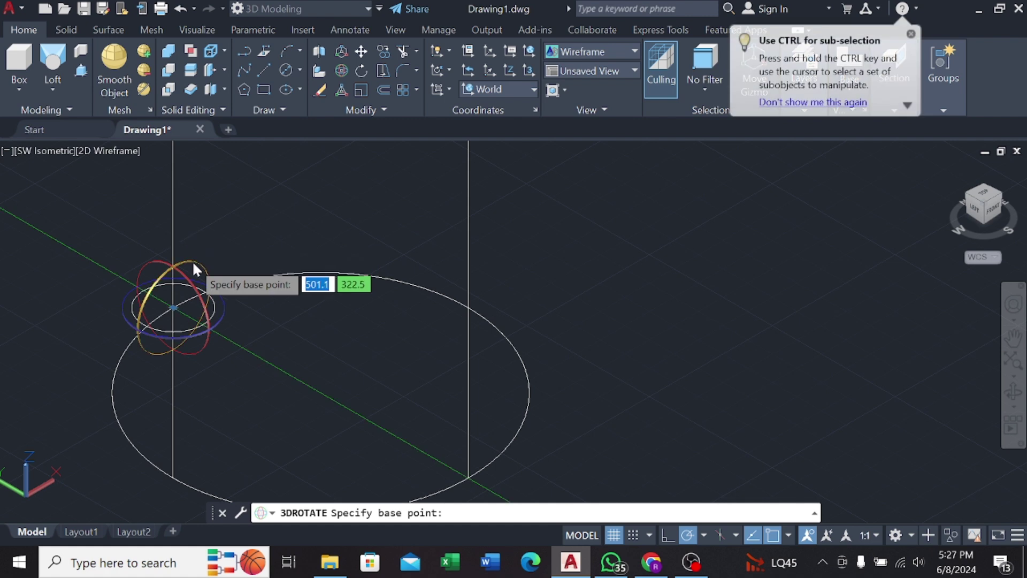
left_click(195, 268)
key("Return")
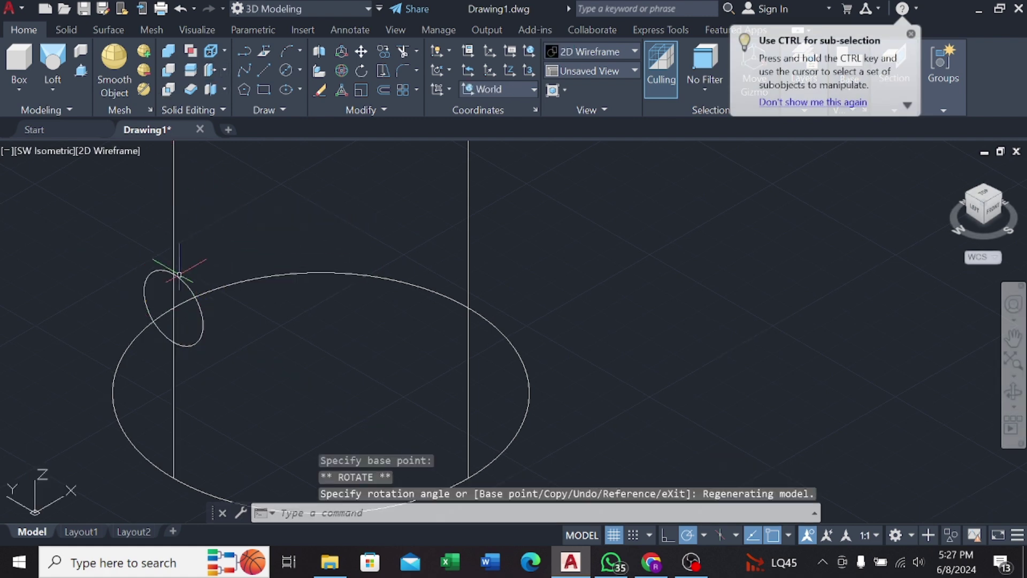
Step: Delete the construction line, cancel a stray circle, and return to Conceptual style
left_click(176, 381)
key("Escape")
left_click(173, 322)
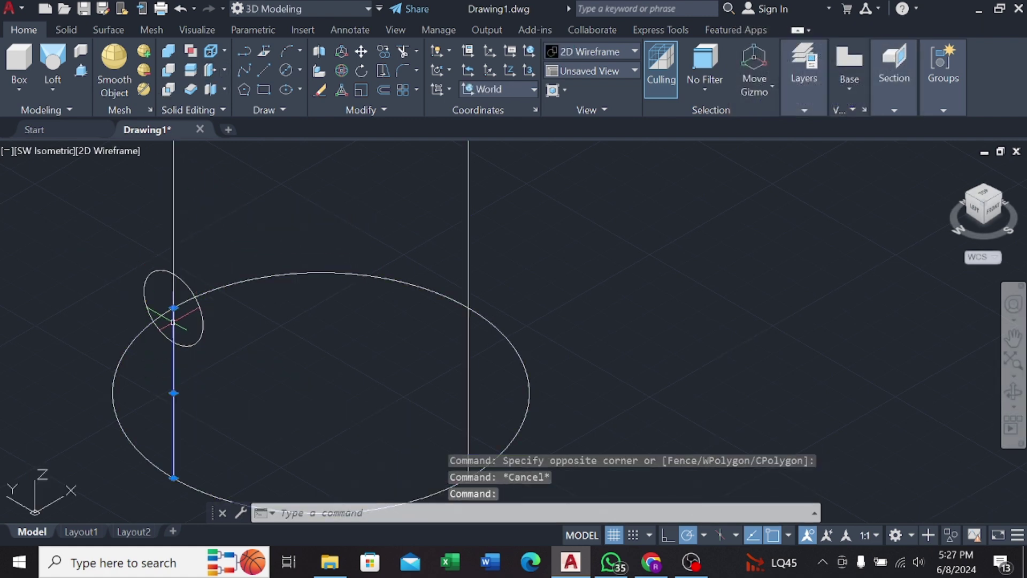
key("Delete")
left_click(285, 70)
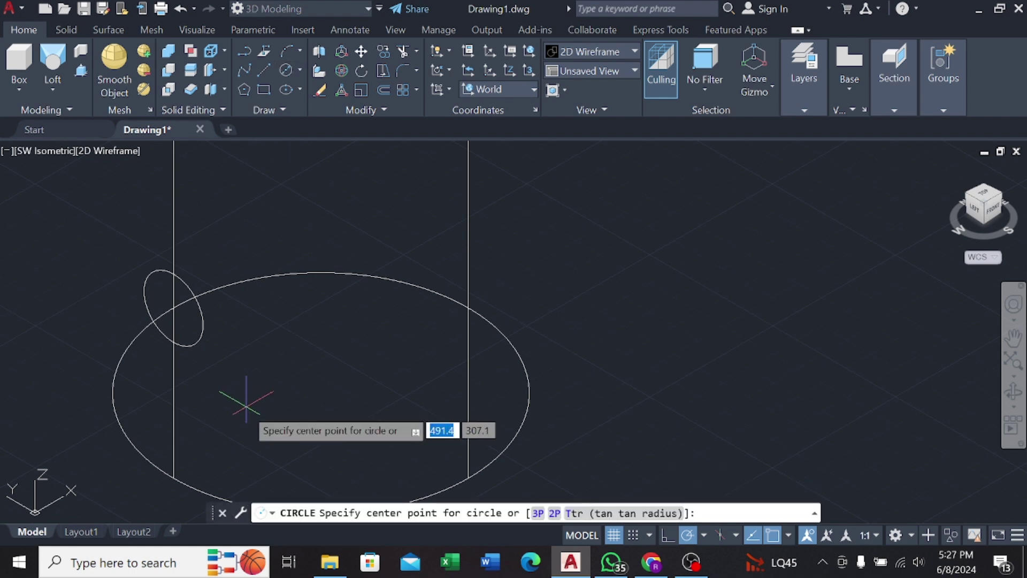
left_click(173, 476)
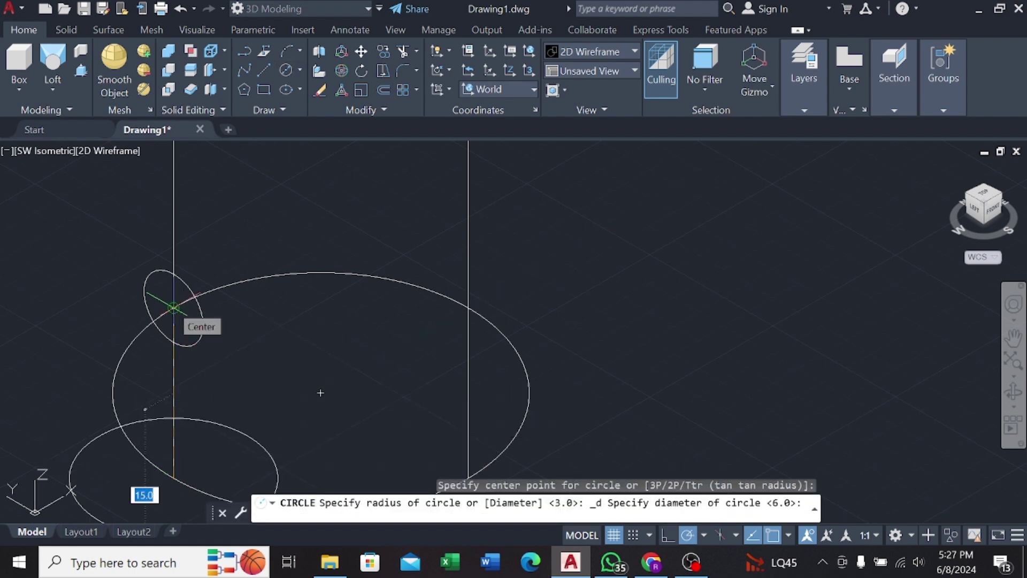
key("Escape")
scroll(171, 305, "down", 2)
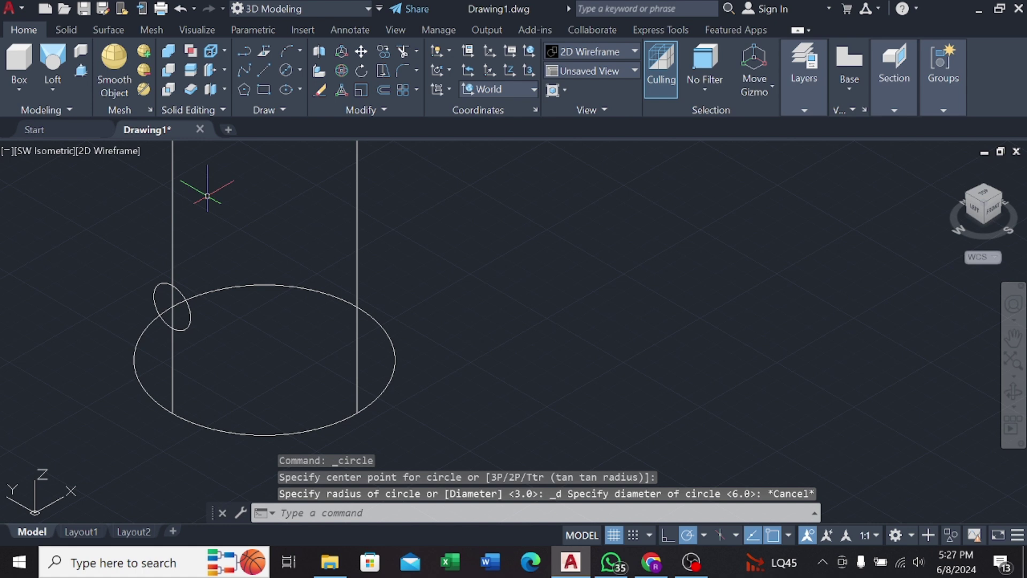
left_click(113, 151)
left_click(155, 204)
Step: Press-pull the small circle into a pin through the shaft
left_click(81, 70)
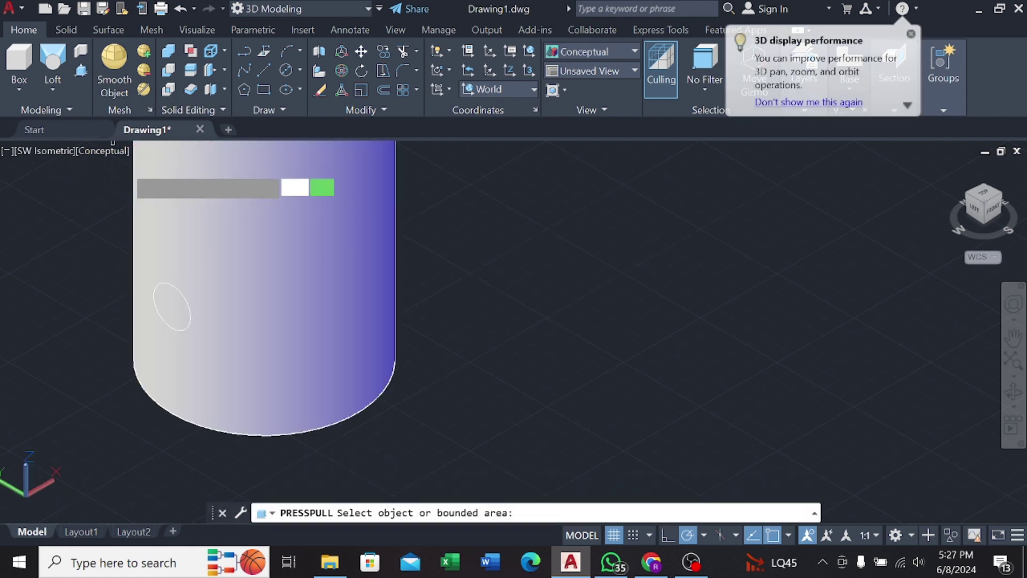
left_click(173, 308)
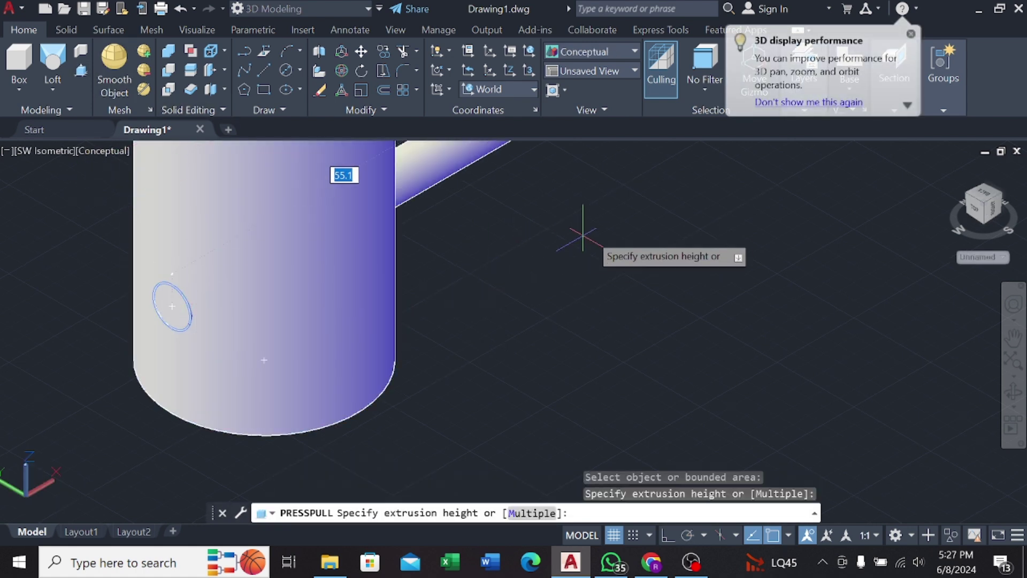
left_click(583, 236)
scroll(546, 269, "down", 2)
scroll(503, 294, "down", 1)
key("Escape")
Step: Subtract the small pin from the large cylinder with SU to leave a hole
type("su")
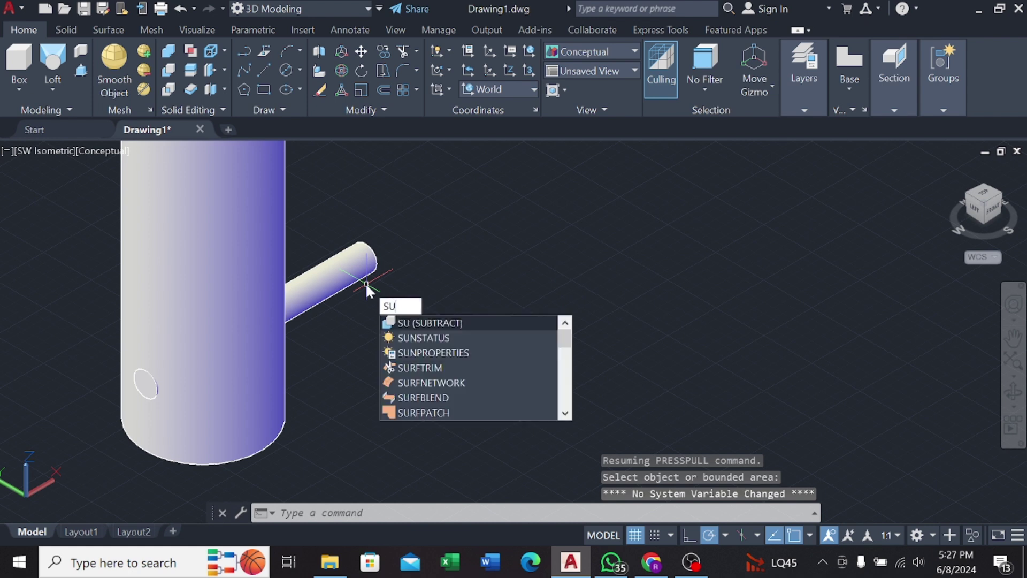
key("Return")
left_click(177, 252)
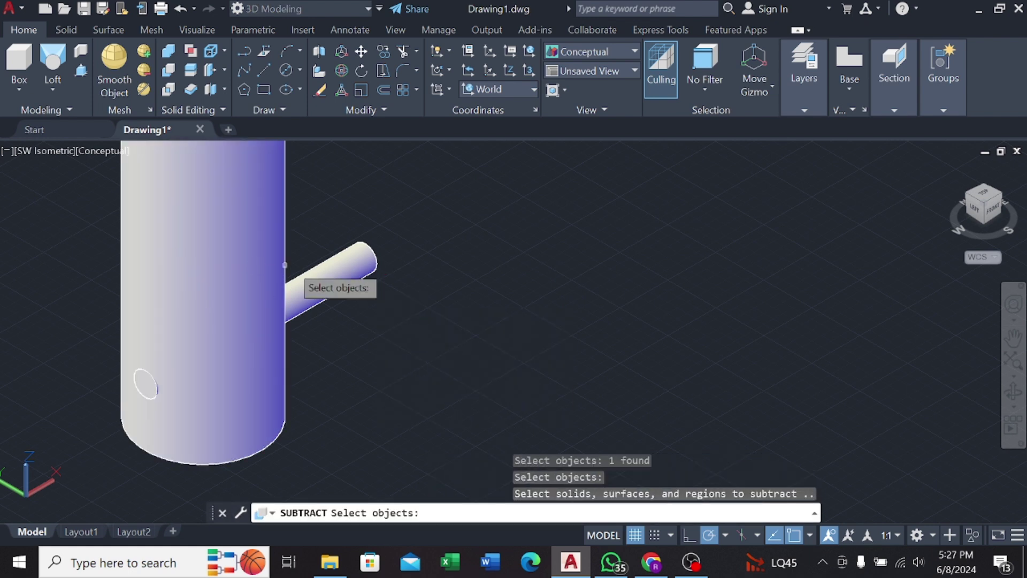
key("Return")
left_click(315, 270)
key("Return")
scroll(314, 270, "down", 2)
middle_click_drag(314, 294, 377, 418)
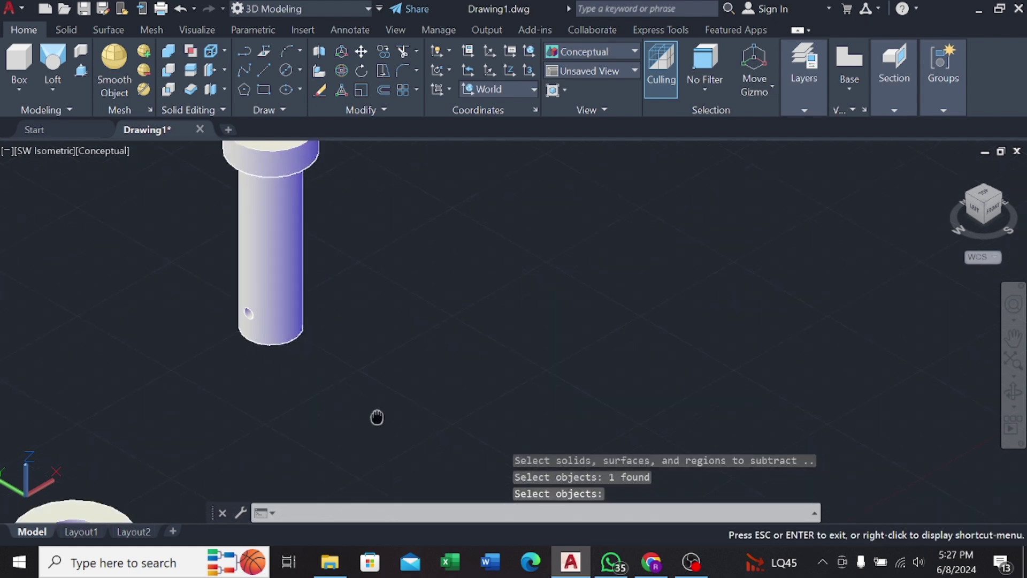
key("Return")
Step: Pan back to the 3D parts and switch to the Top preset view
scroll(377, 417, "down", 2)
scroll(214, 321, "up", 5)
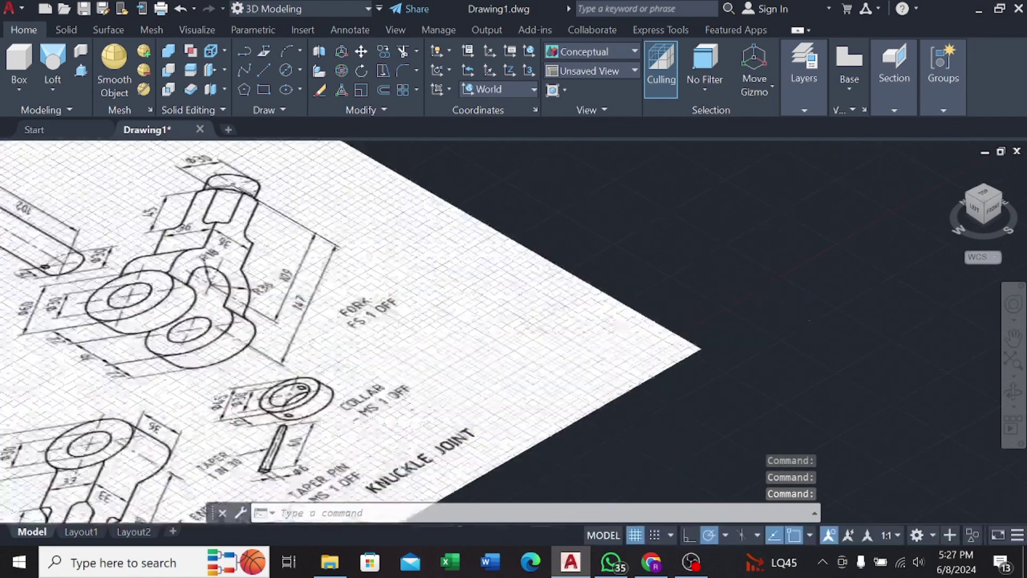
scroll(185, 334, "down", 1)
scroll(185, 335, "down", 1)
scroll(183, 338, "up", 2)
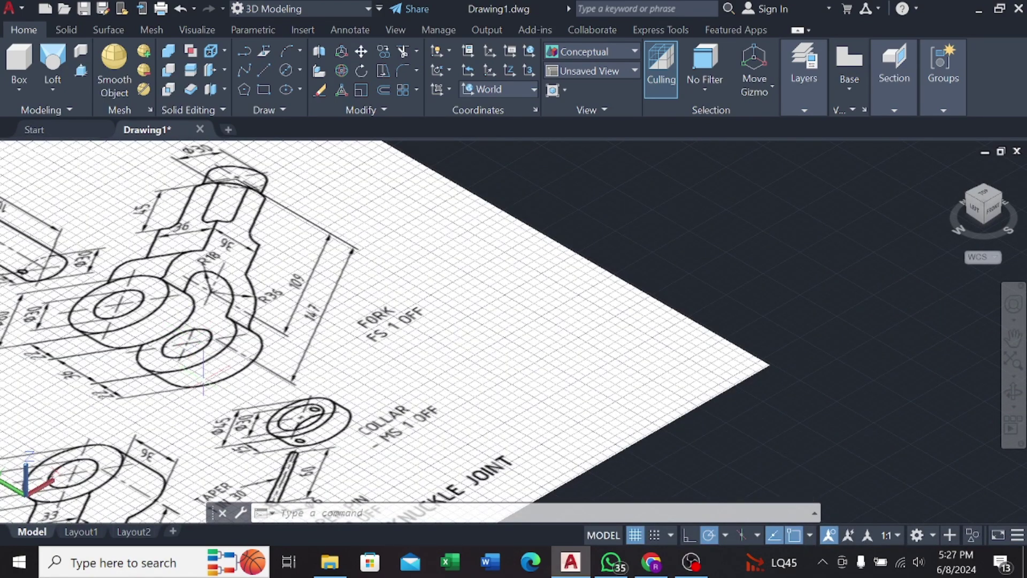
scroll(204, 370, "down", 3)
scroll(204, 371, "down", 2)
scroll(367, 207, "down", 1)
middle_click_drag(561, 142, 281, 364)
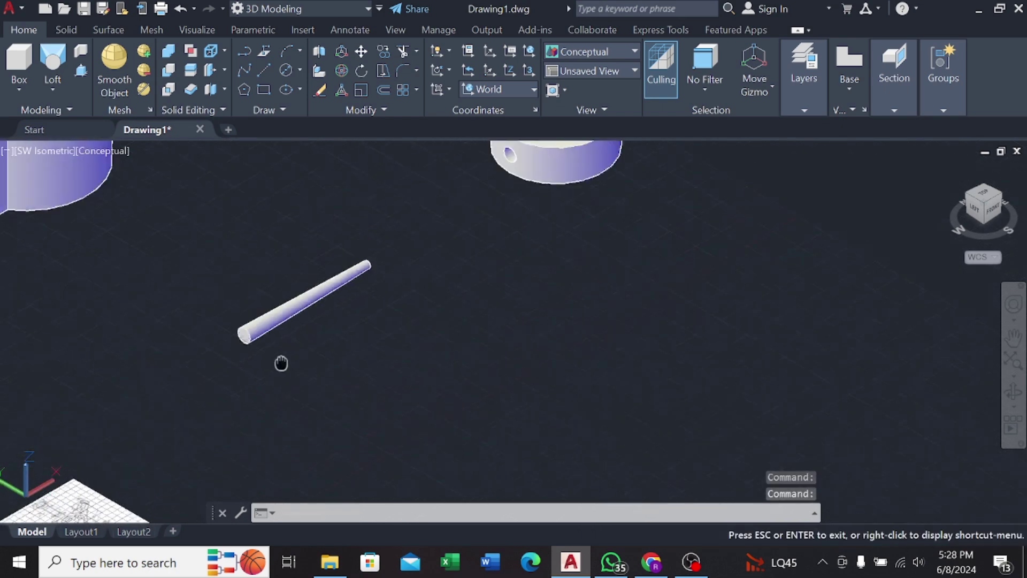
scroll(281, 363, "down", 2)
key("Escape")
left_click(30, 150)
left_click(39, 188)
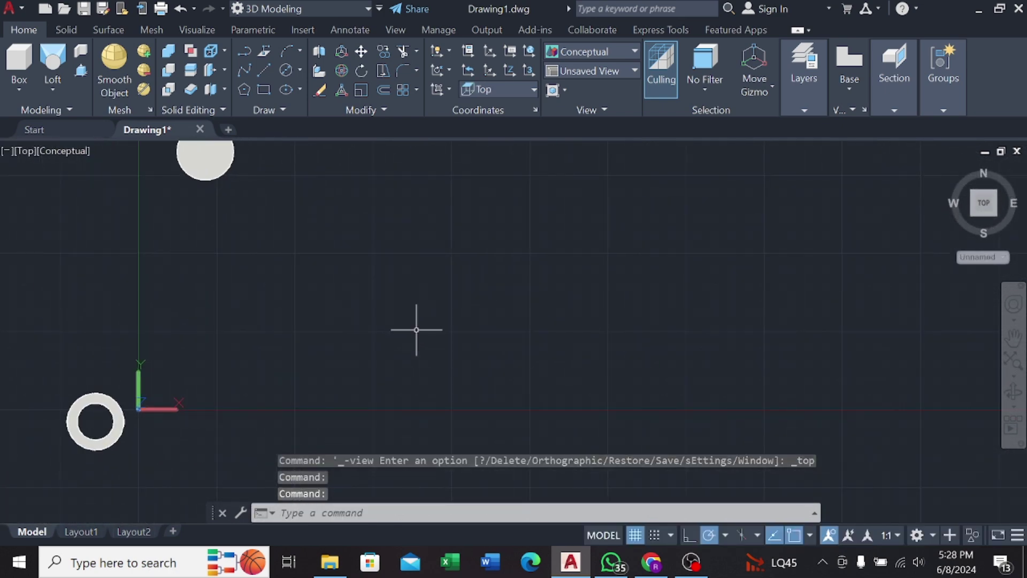
Step: Draw two concentric circles for the fork head, the outer one radius 18
double_click(293, 70)
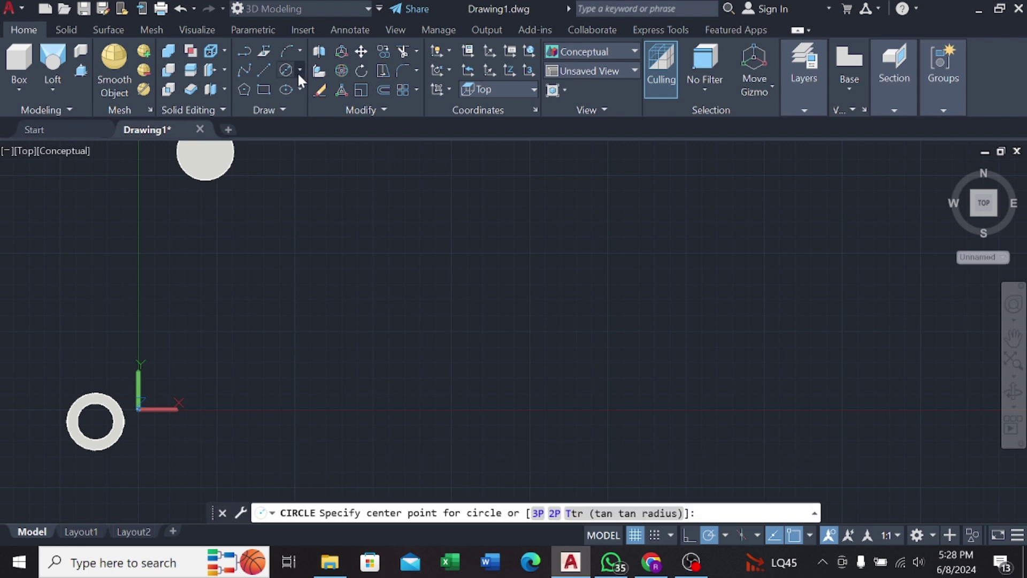
middle_click_drag(388, 190, 221, 228)
left_click(366, 264)
key("Escape")
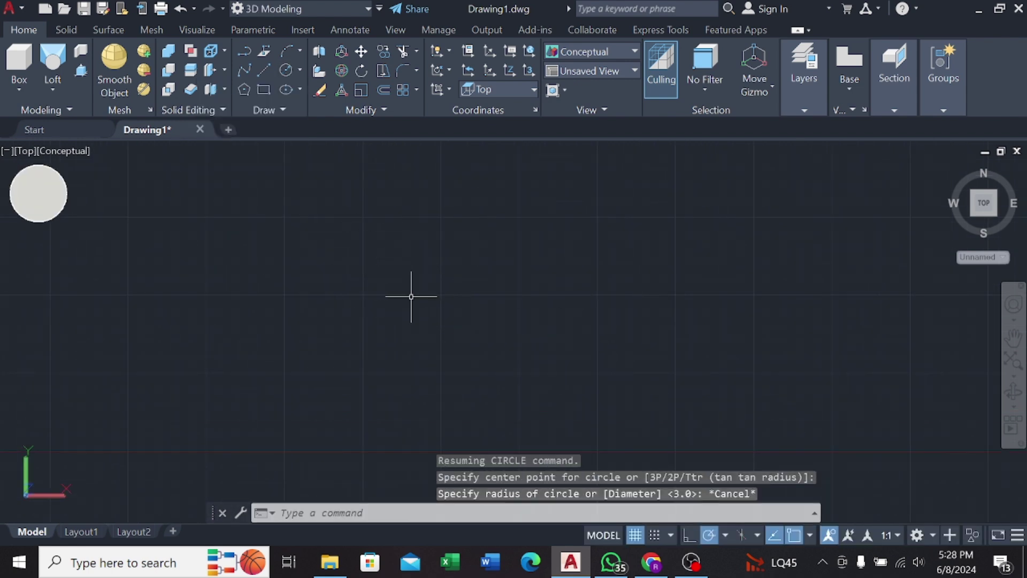
left_click(293, 70)
left_click(654, 289)
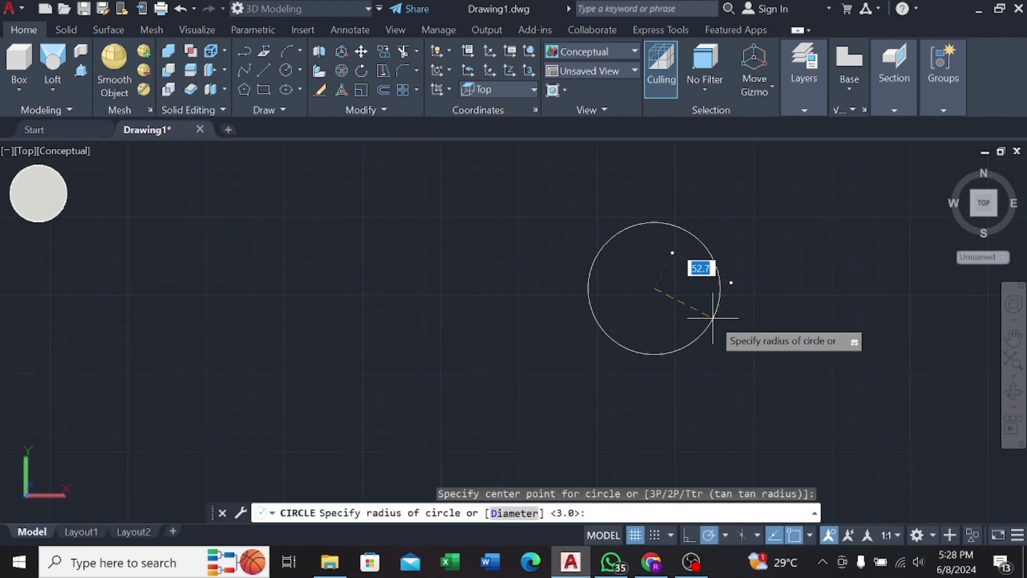
key("Return")
key("Return")
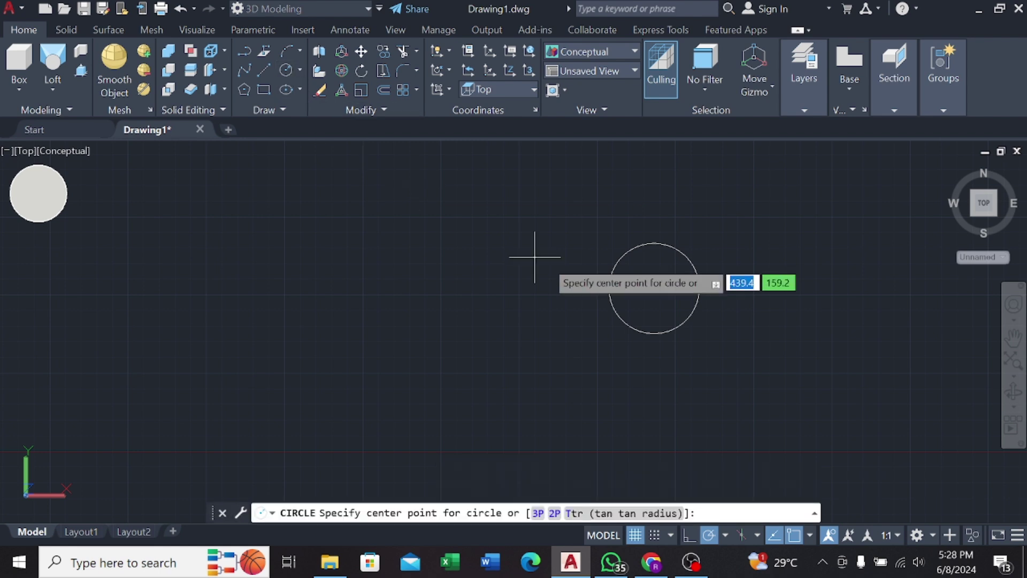
left_click(654, 289)
type("18")
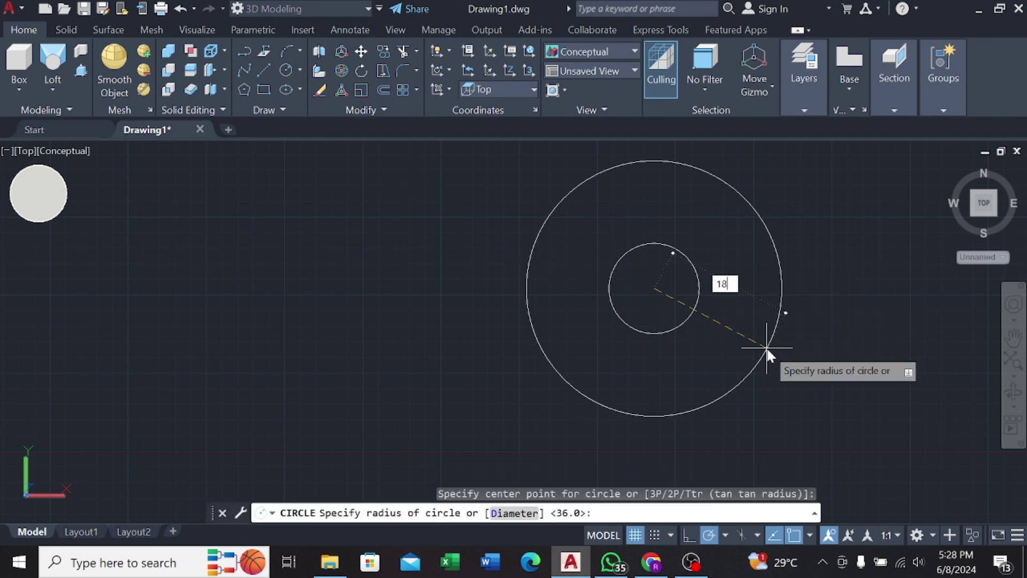
key("Return")
Step: Draw a vertical line through the centre and trim away both circles' left halves
scroll(714, 330, "up", 2)
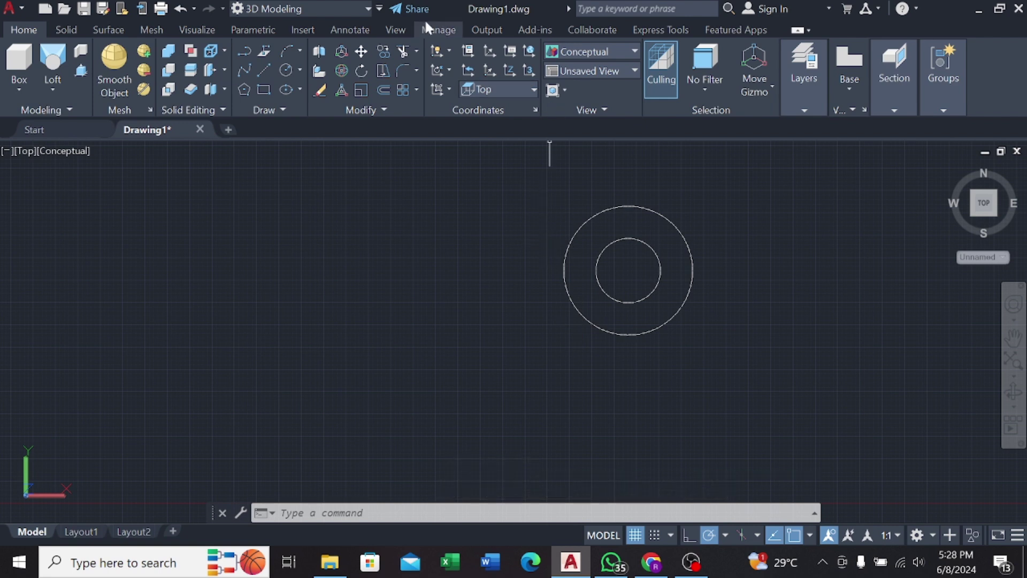
left_click(264, 70)
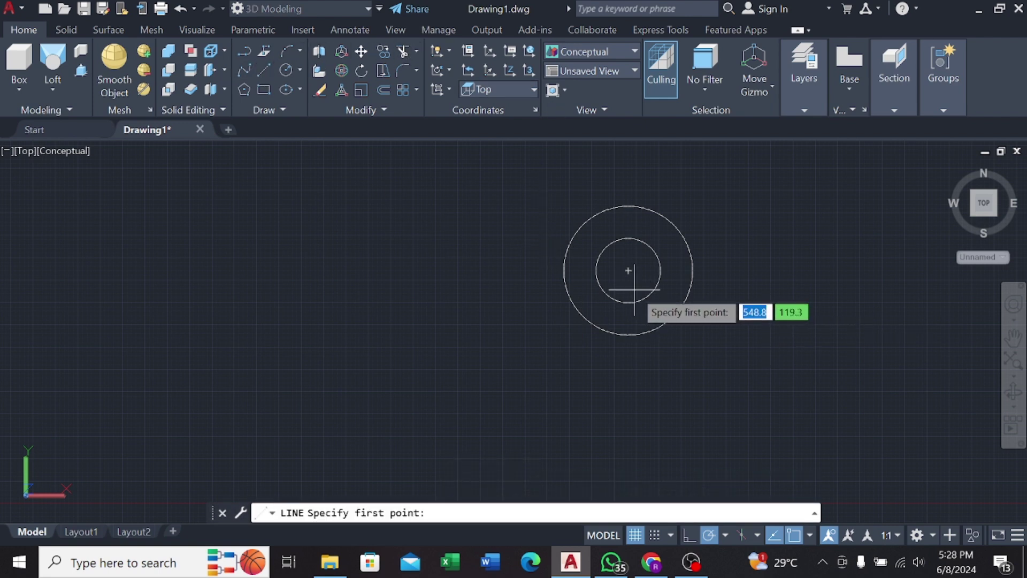
left_click(629, 335)
key("Escape")
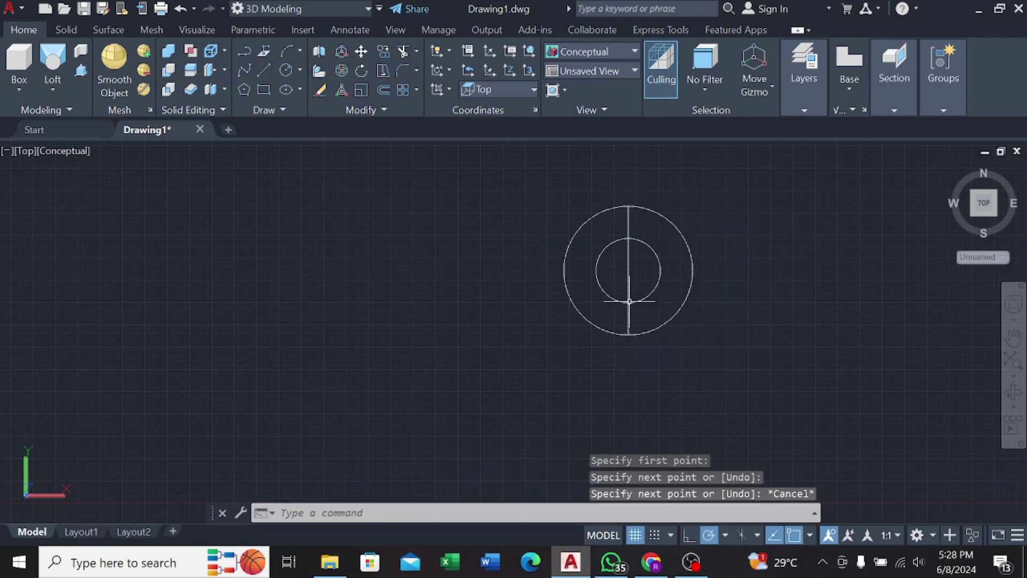
left_click(403, 50)
left_click_drag(589, 236, 607, 277)
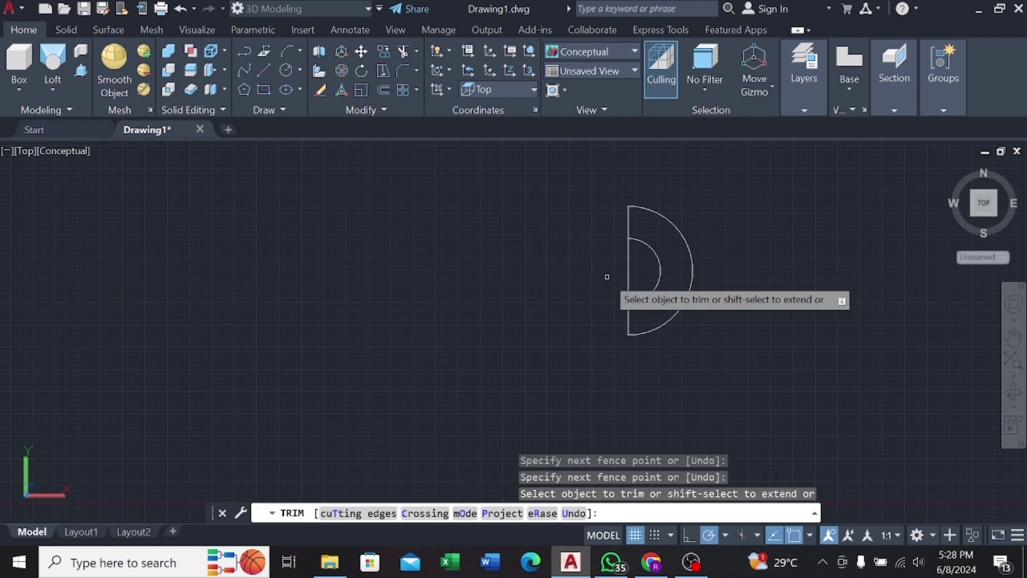
Step: Finish the trim and begin the arm line at a 36/2 offset, restarting after a misplaced line
key("Return")
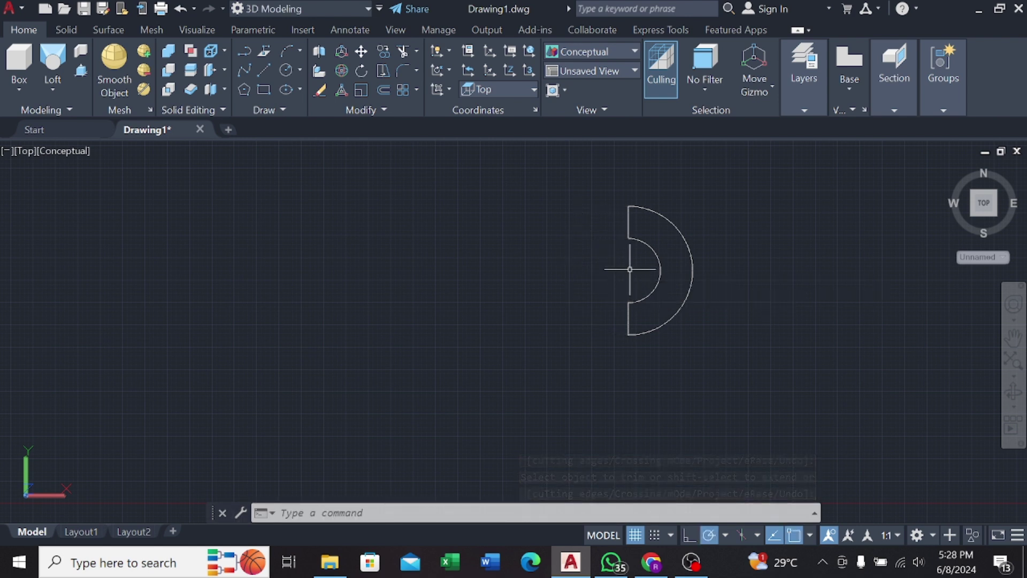
left_click(264, 70)
scroll(647, 287, "up", 1)
scroll(601, 271, "up", 2)
type("36/")
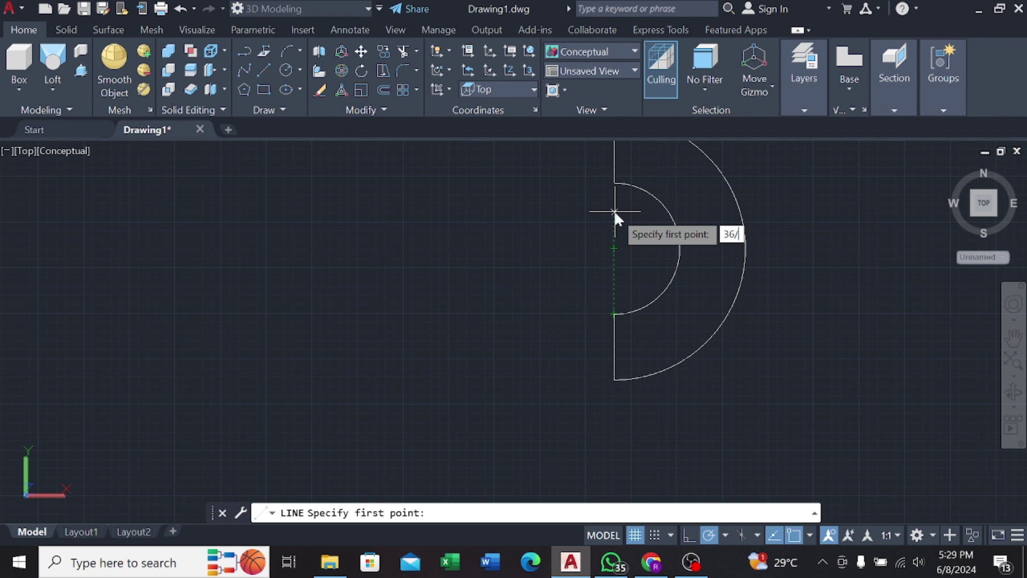
type("2")
key("Return")
key("Escape")
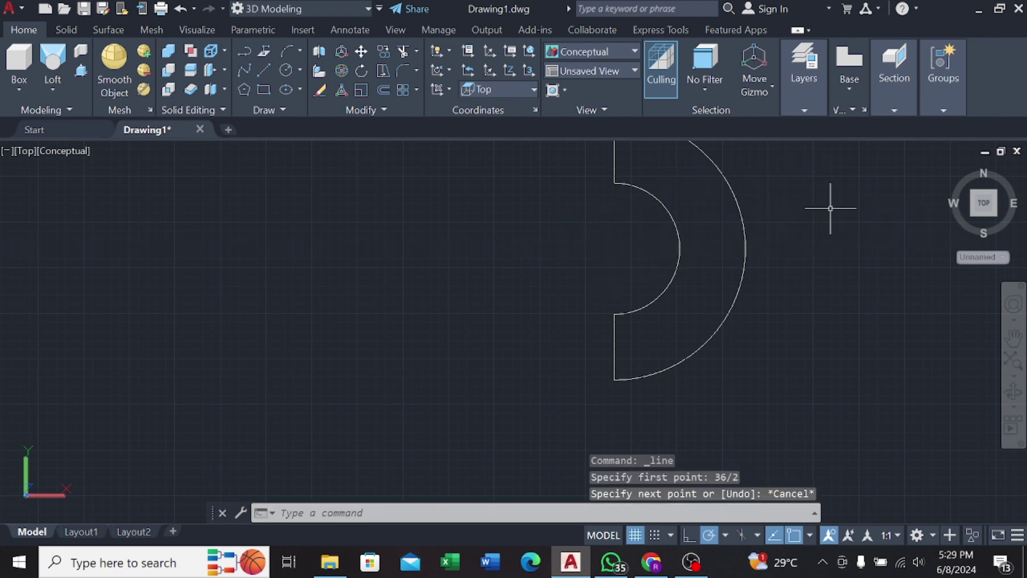
key("Return")
Step: Draw the arm outline: start 36/2 above centre, 109-long top edge, 36-long end edge, closing at the arc
middle_click_drag(614, 251, 546, 360)
type("36/")
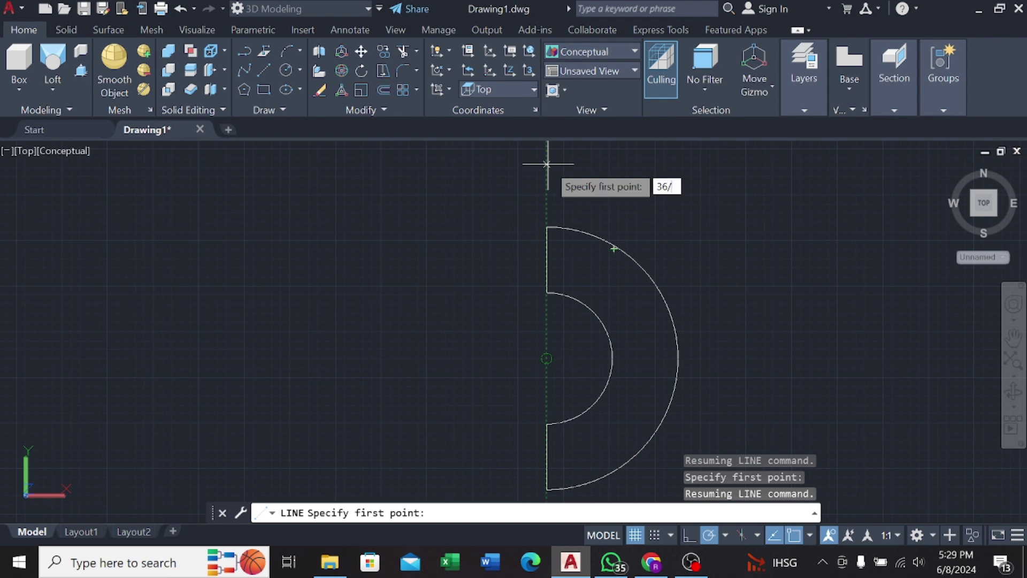
type("2")
key("Return")
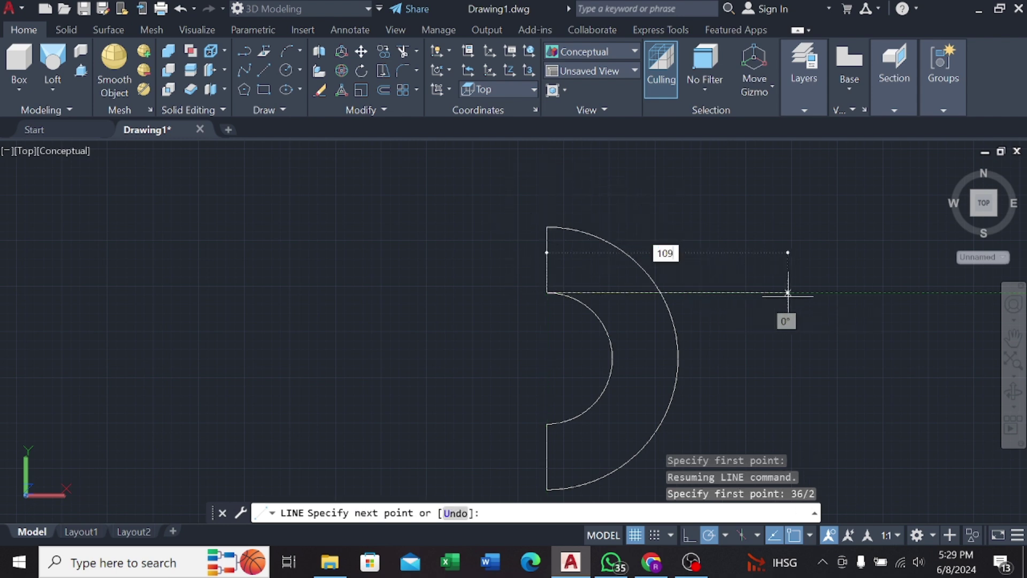
key("Return")
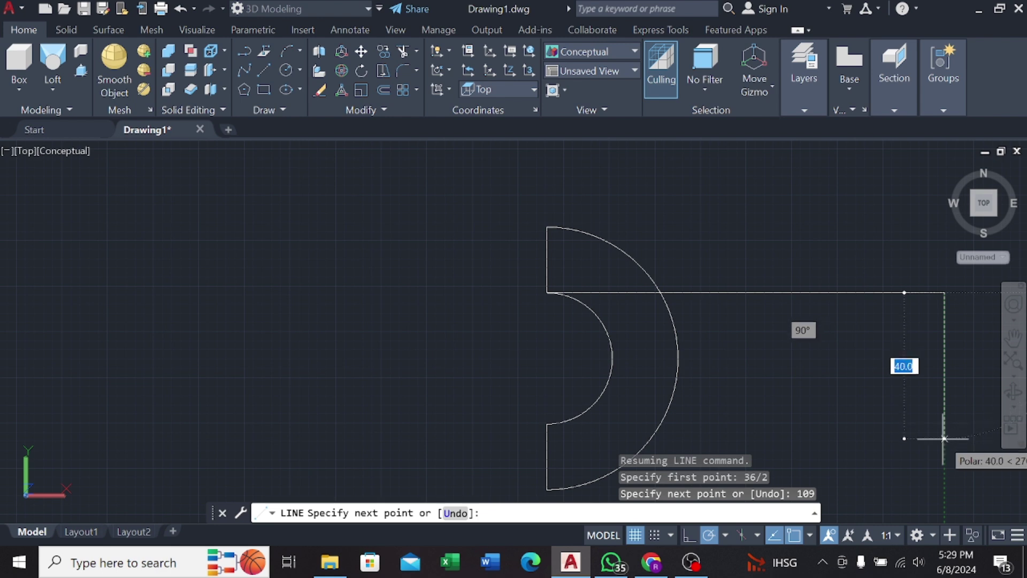
key("Return")
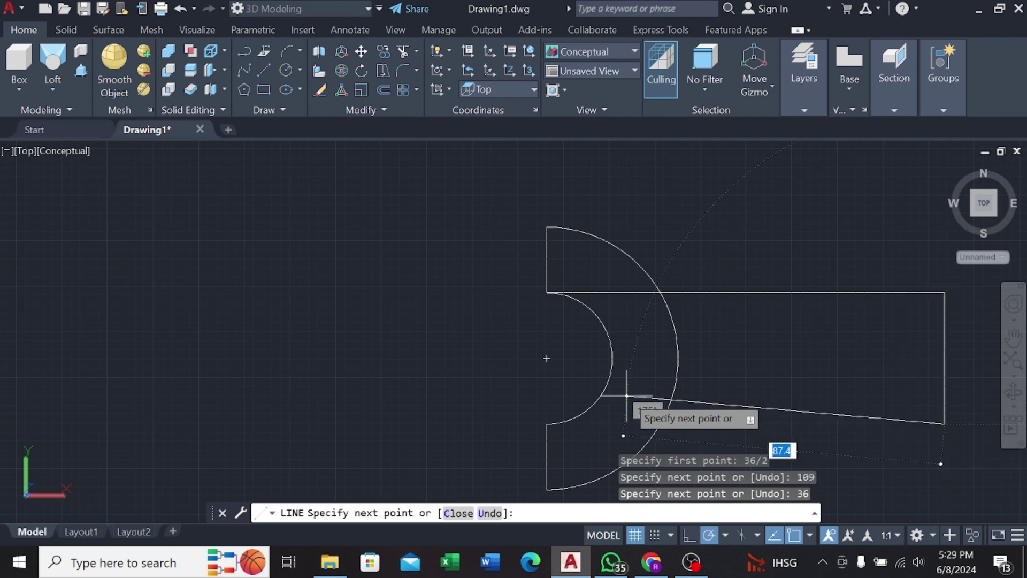
left_click(660, 424)
key("Escape")
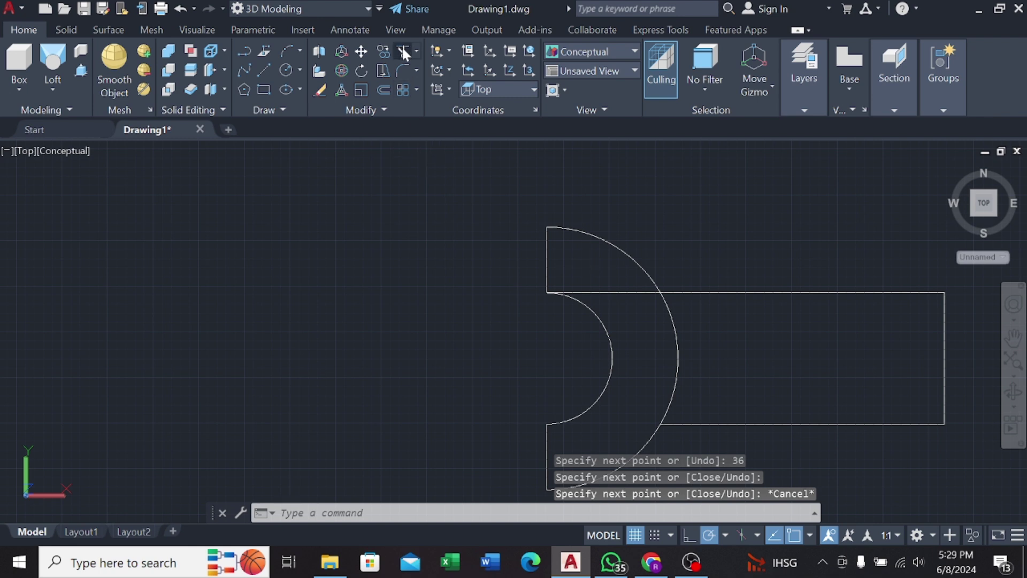
Step: Trim the overlapping arc and switch to the SW Isometric view of the wrench outline
left_click(404, 52)
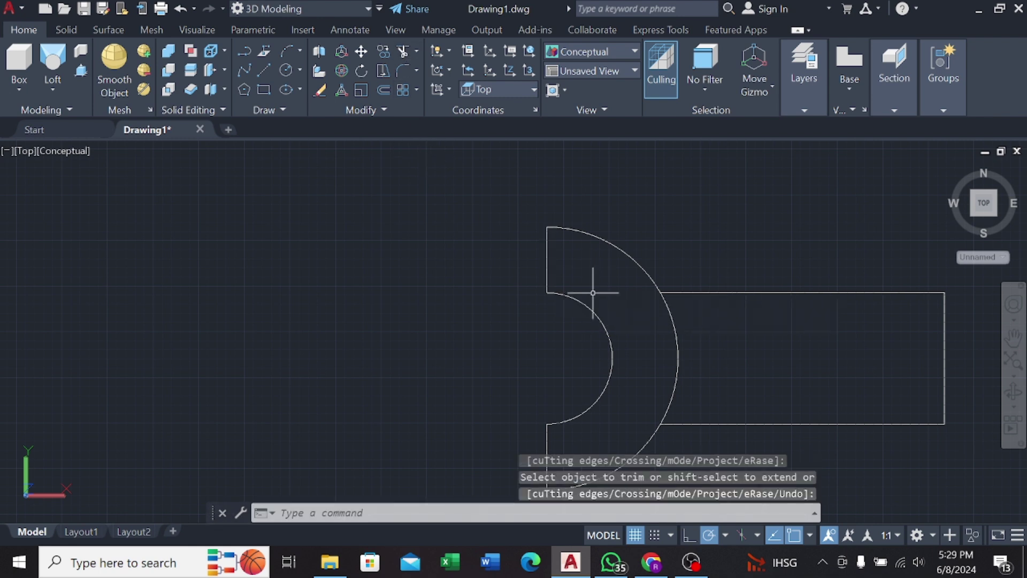
left_click(25, 150)
left_click(80, 284)
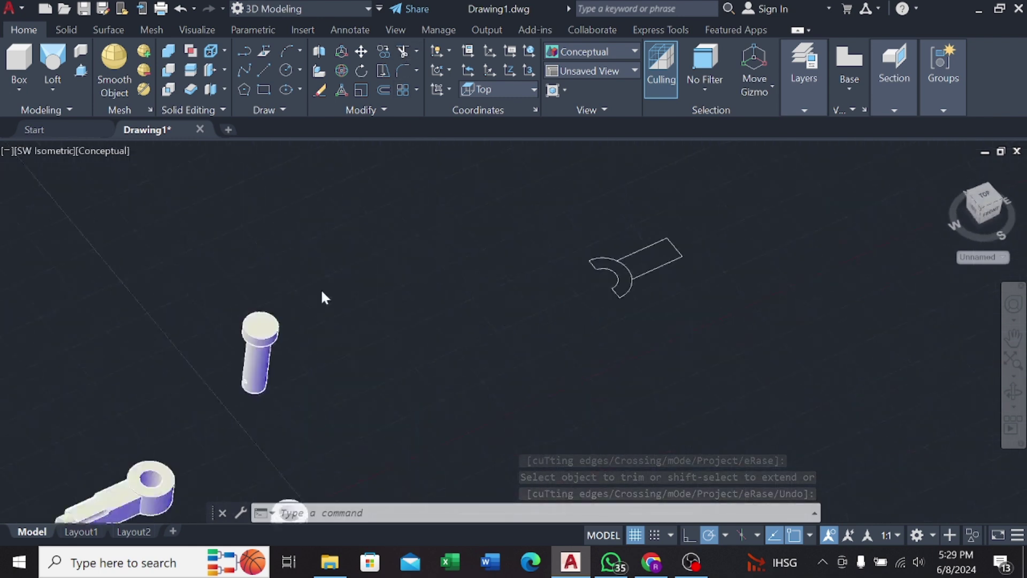
scroll(628, 290, "up", 5)
middle_click_drag(592, 294, 549, 323)
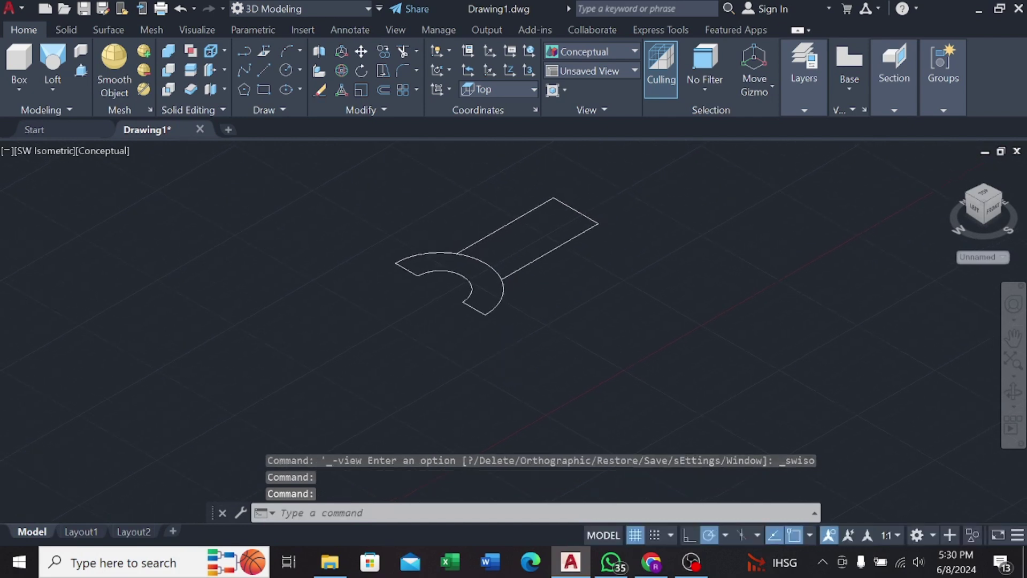
key("ctrl+shift+e")
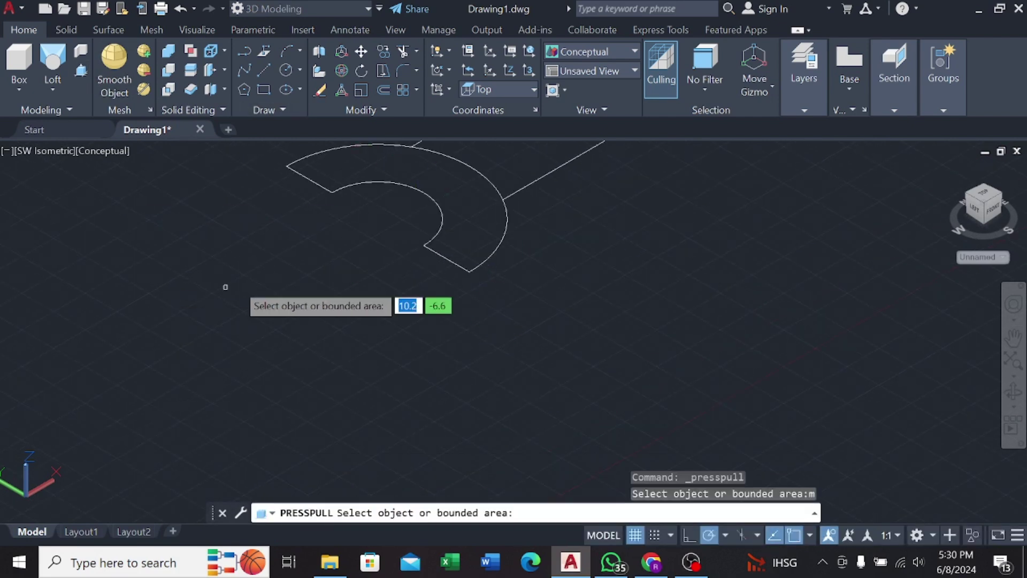
Step: Press-pull the arm rectangle and fork-head areas together to a height of 36
middle_click_drag(521, 138, 365, 236)
left_click(406, 225)
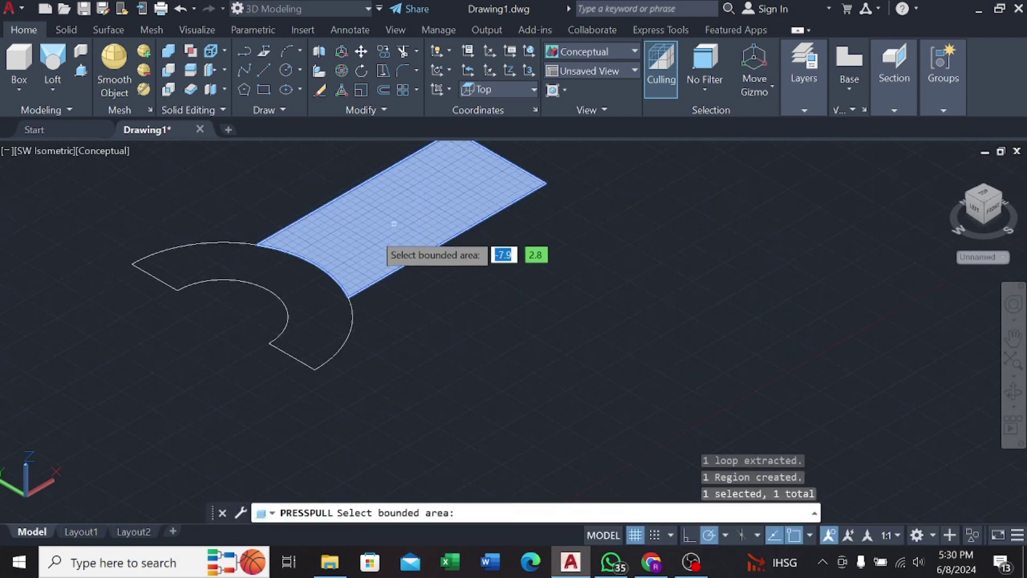
left_click(335, 250)
key("Return")
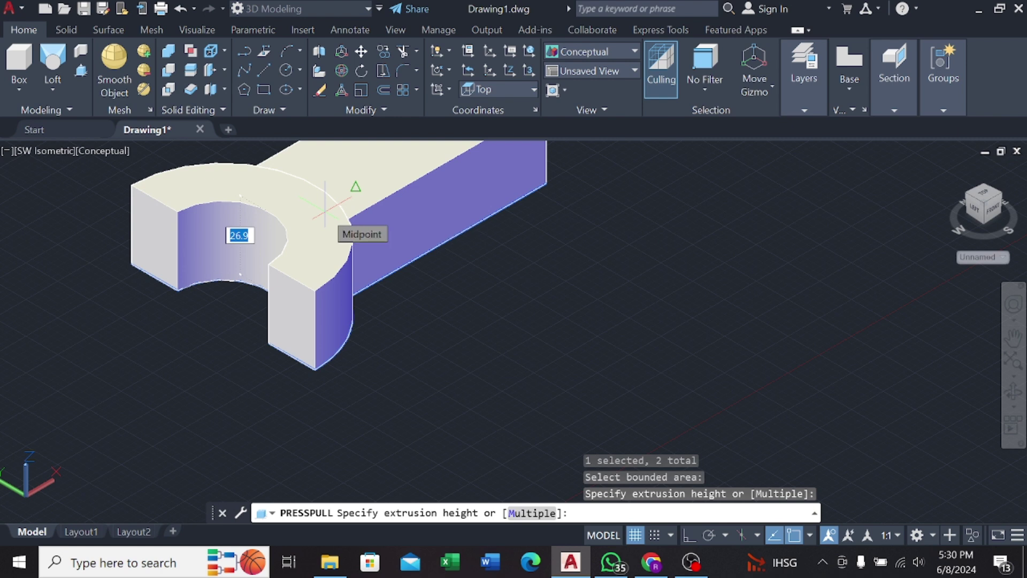
middle_click_drag(325, 210, 266, 255)
type("36")
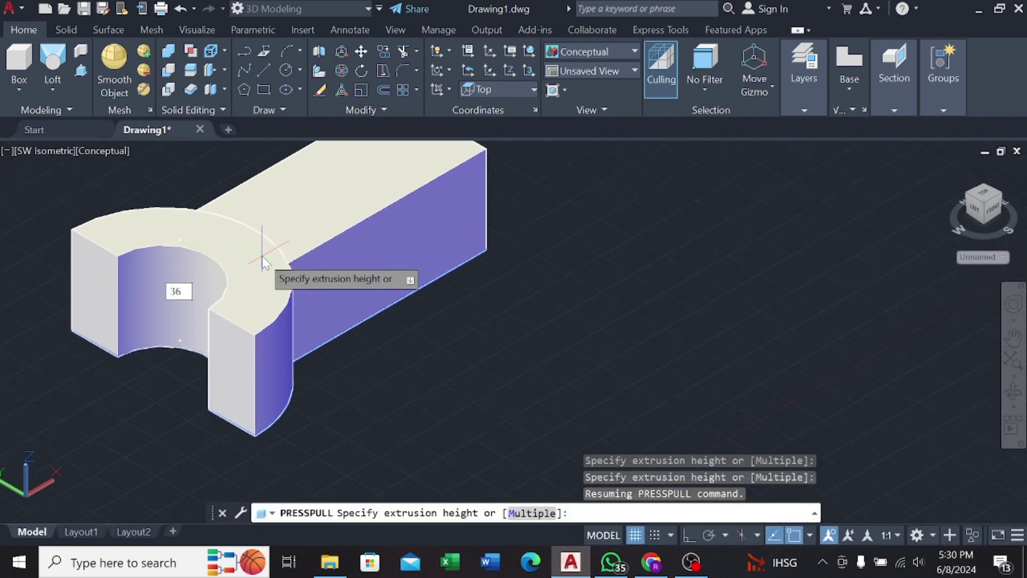
key("Return")
key("Escape")
scroll(305, 230, "down", 1)
scroll(348, 243, "down", 2)
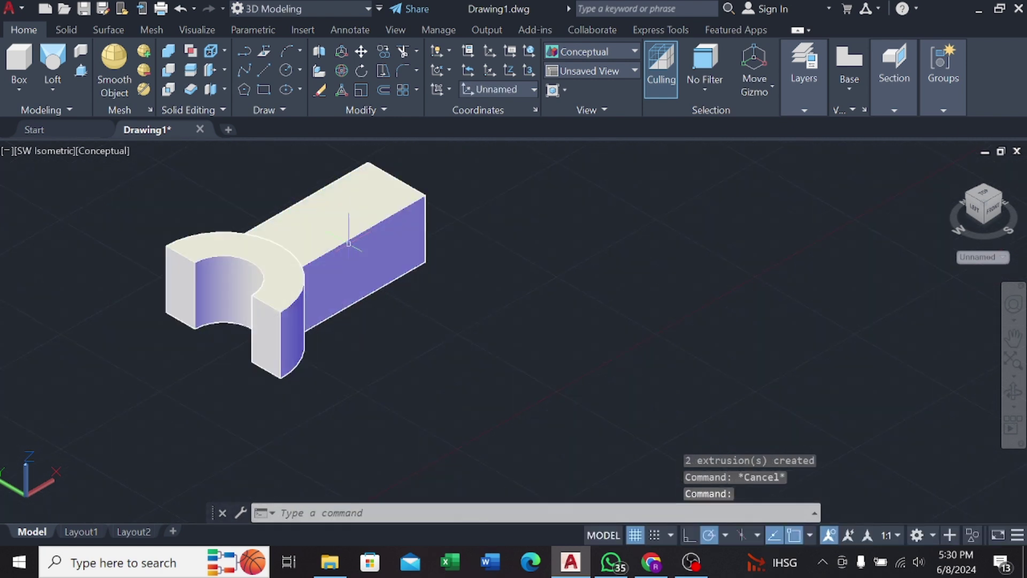
scroll(349, 244, "down", 1)
Step: Orbit the fork solid to its right side and set the 2D Wireframe visual style
left_click(436, 253)
left_click(172, 375)
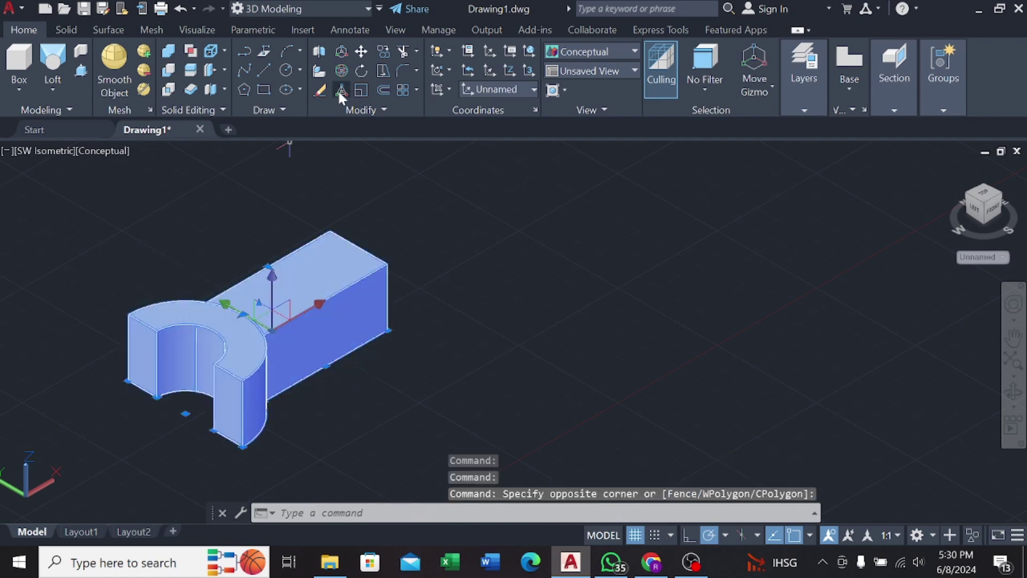
left_click(340, 91)
left_click(272, 328)
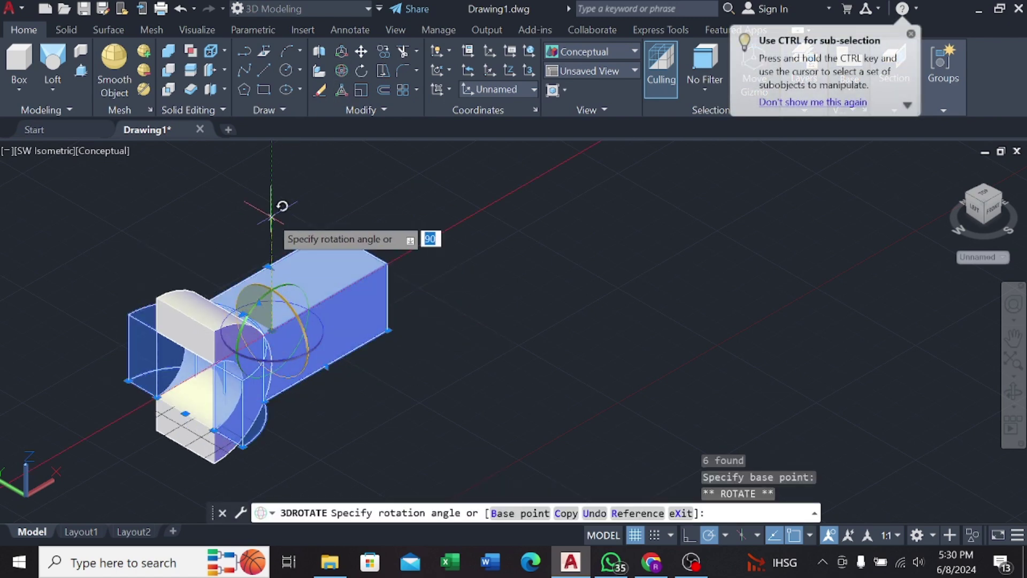
key("Escape")
middle_click_drag(374, 368, 213, 330, "shift")
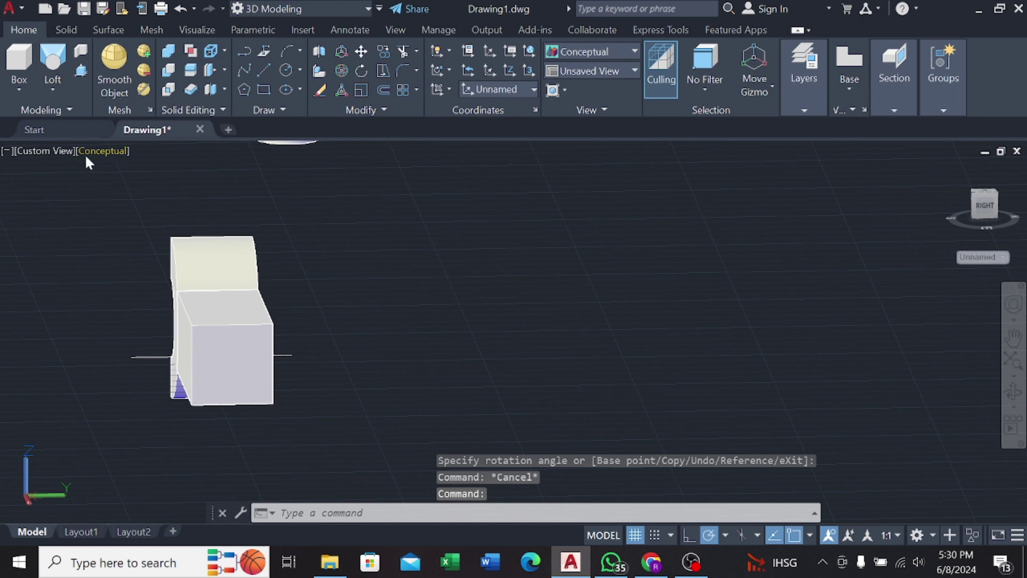
left_click(86, 153)
left_click(161, 186)
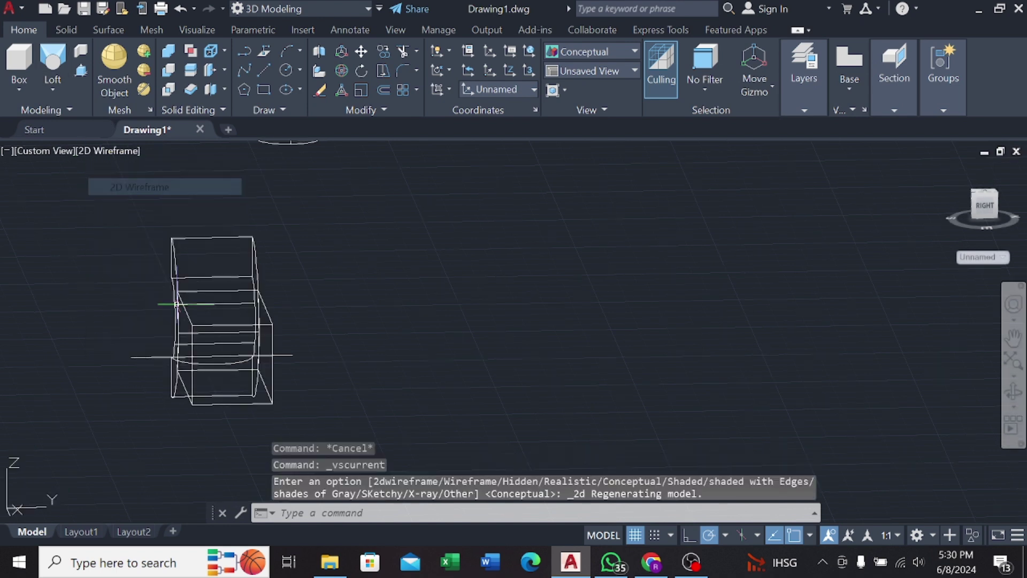
Step: Draw a vertical centre line between the top and bottom edge midpoints
left_click(264, 75)
left_click(249, 316)
left_click(249, 442)
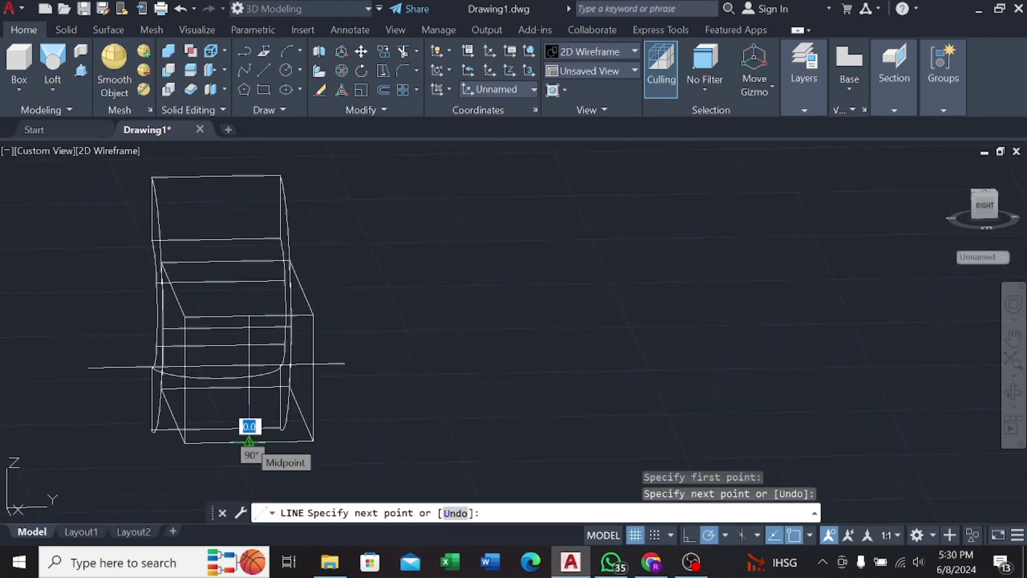
key("Escape")
Step: Draw a 36-diameter centre-diameter circle on the fork's end face
left_click(294, 69)
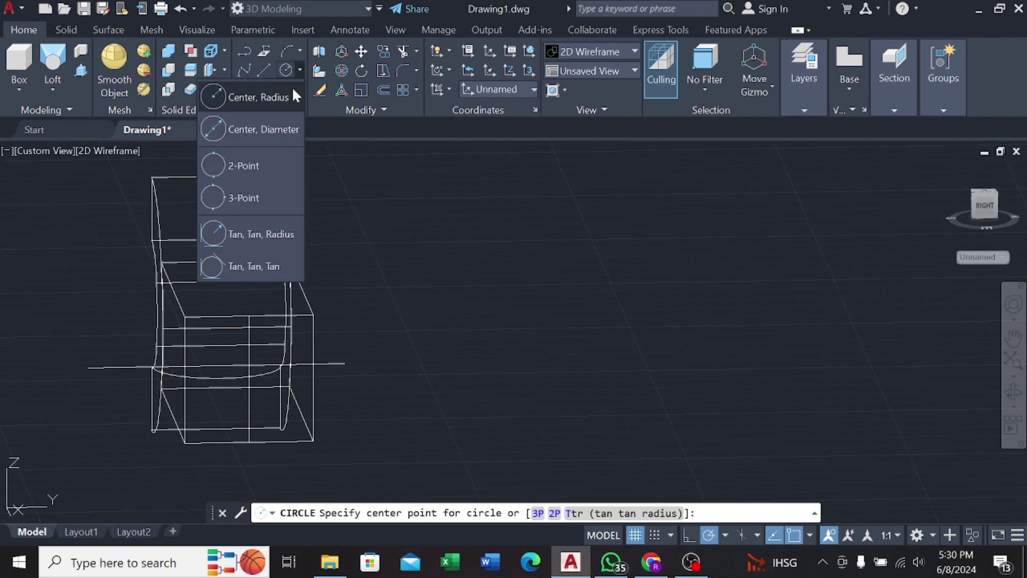
left_click(271, 131)
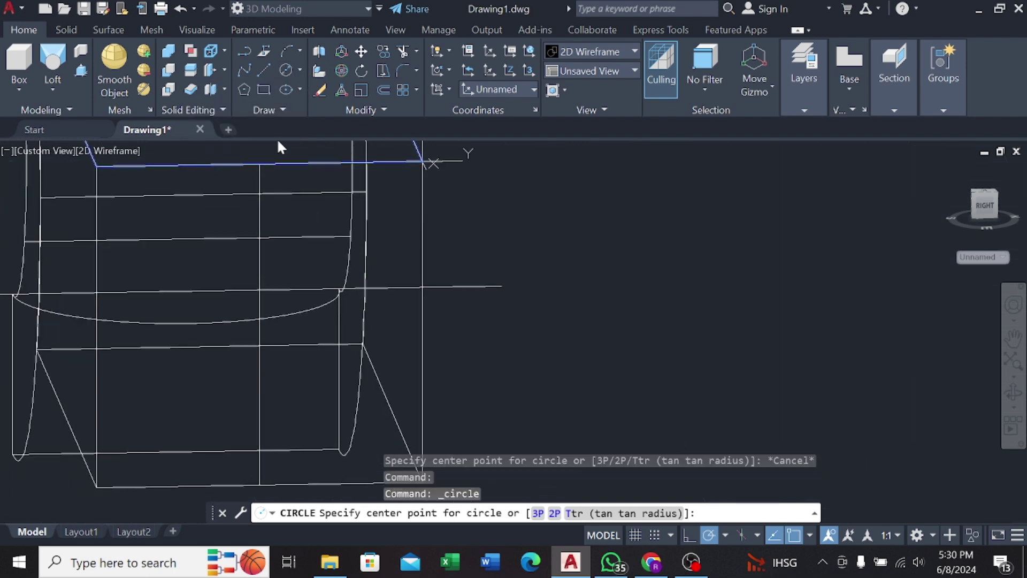
left_click(259, 324)
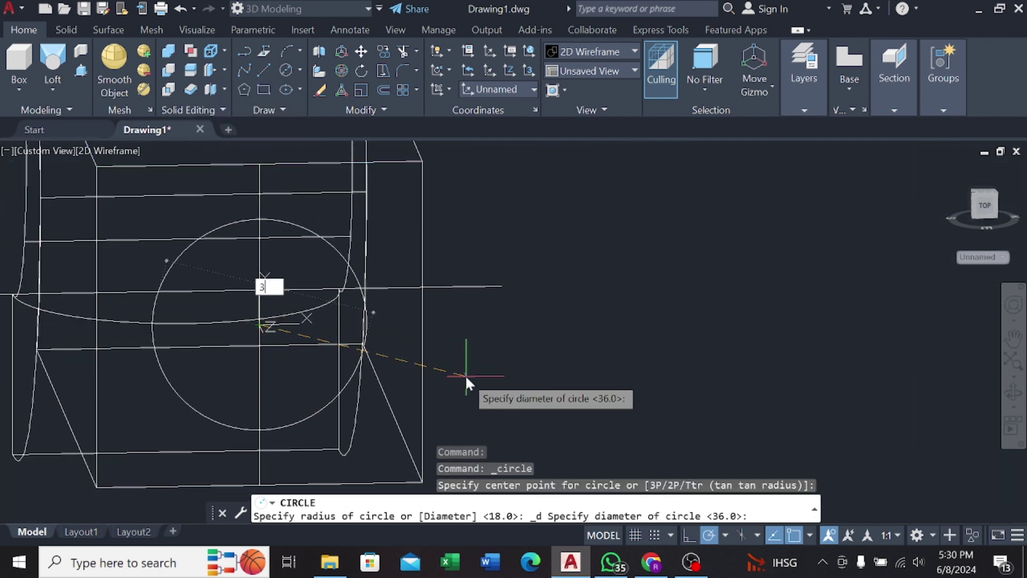
type("6")
key("Return")
key("Return")
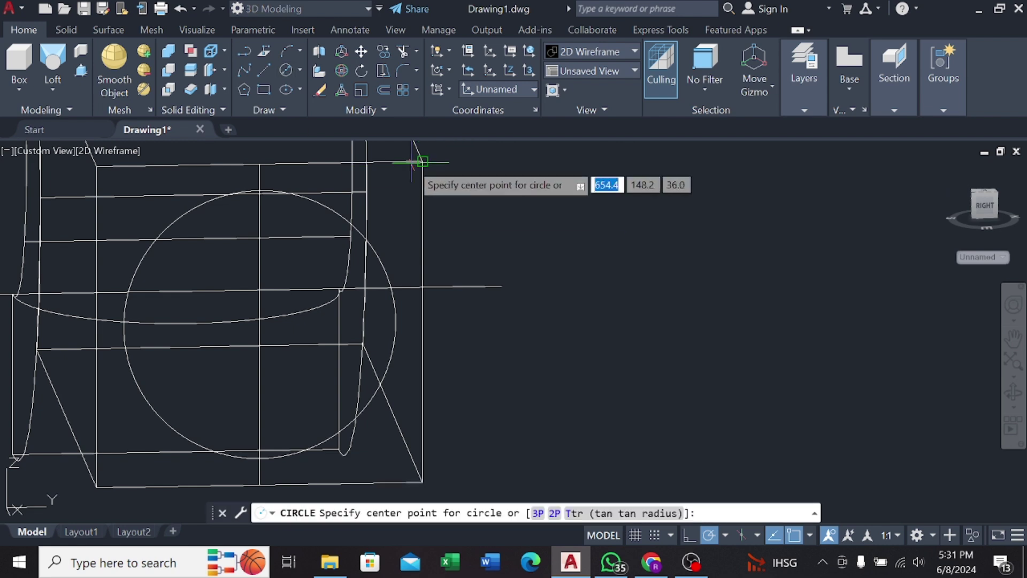
Step: Add a 20-diameter circle at the top corner and select it
left_click(412, 161)
middle_click_drag(463, 207, 427, 262)
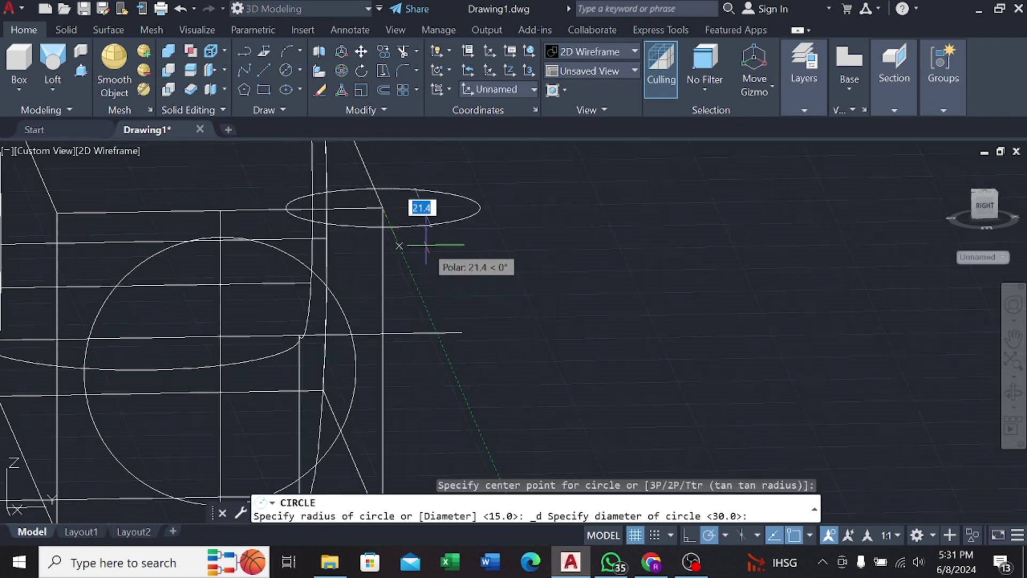
type("20")
key("Return")
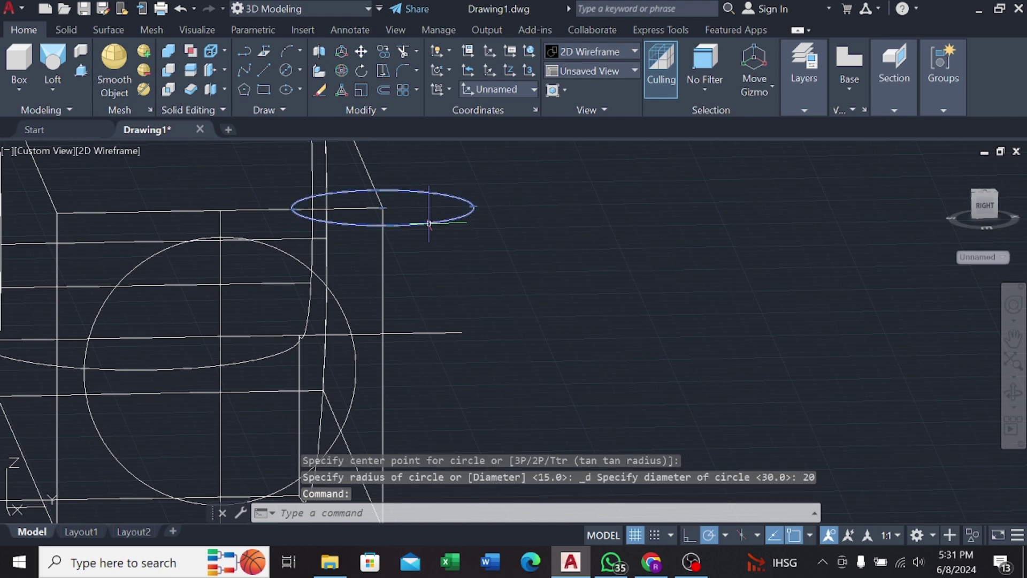
scroll(423, 223, "down", 2)
mouse_move(423, 224)
middle_mouse_down()
mouse_move(439, 264)
mouse_move(430, 171)
middle_mouse_up()
left_click(439, 263)
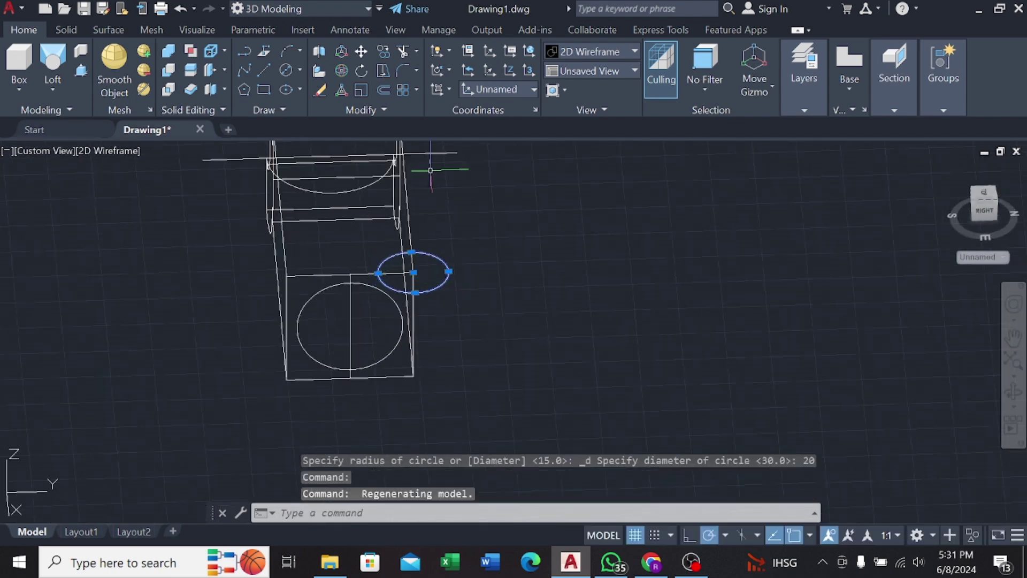
Step: Abandon a trial 3D rotation of the small circle and switch to SW Isometric view
left_click(342, 71)
left_click(413, 273)
left_click(411, 241)
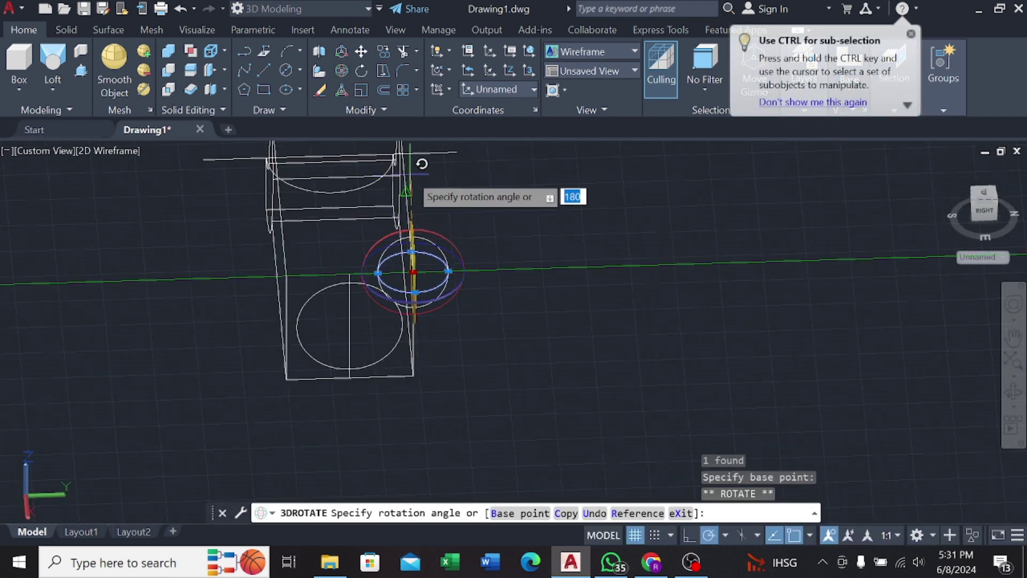
key("Escape")
middle_click_drag(447, 230, 528, 263, "shift")
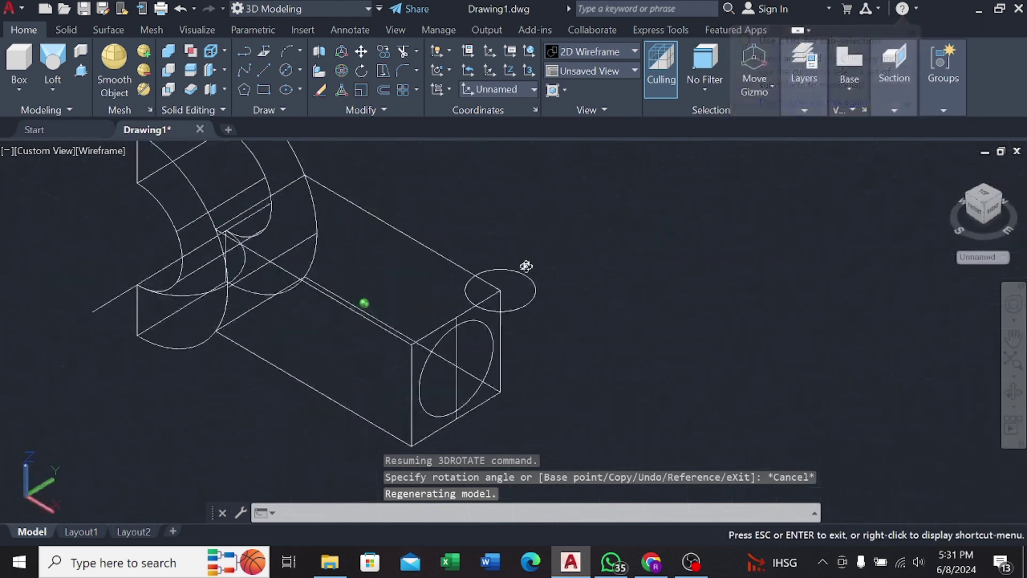
left_click(45, 150)
left_click(116, 286)
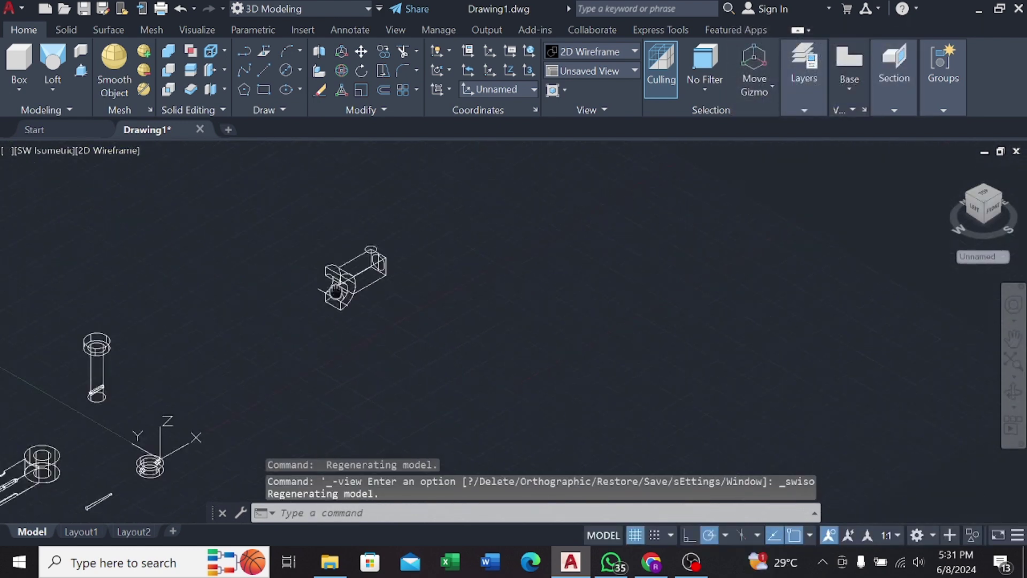
Step: Try rotating the 20 circle upright, then delete it
left_click(176, 271)
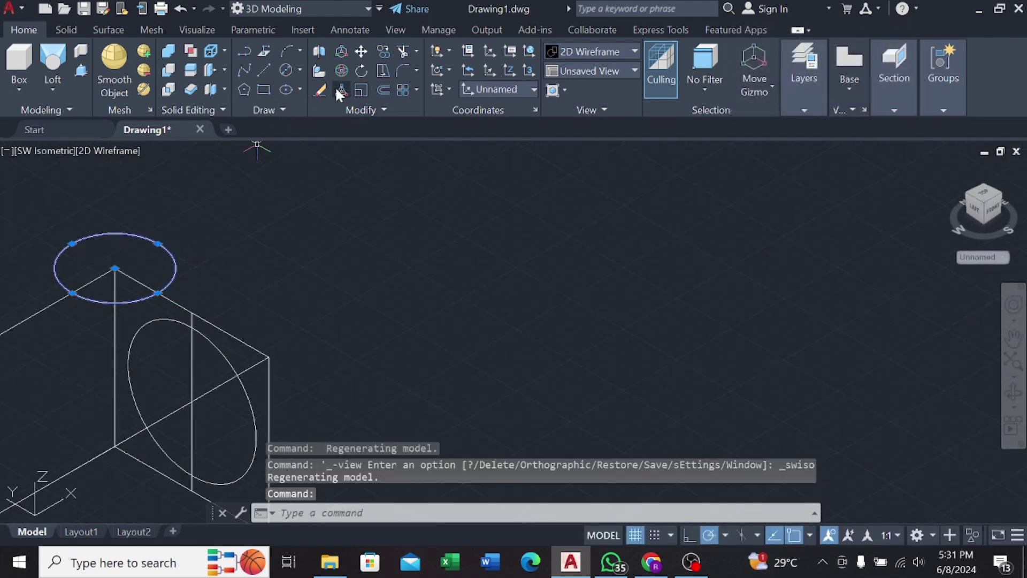
left_click(339, 69)
left_click(114, 267)
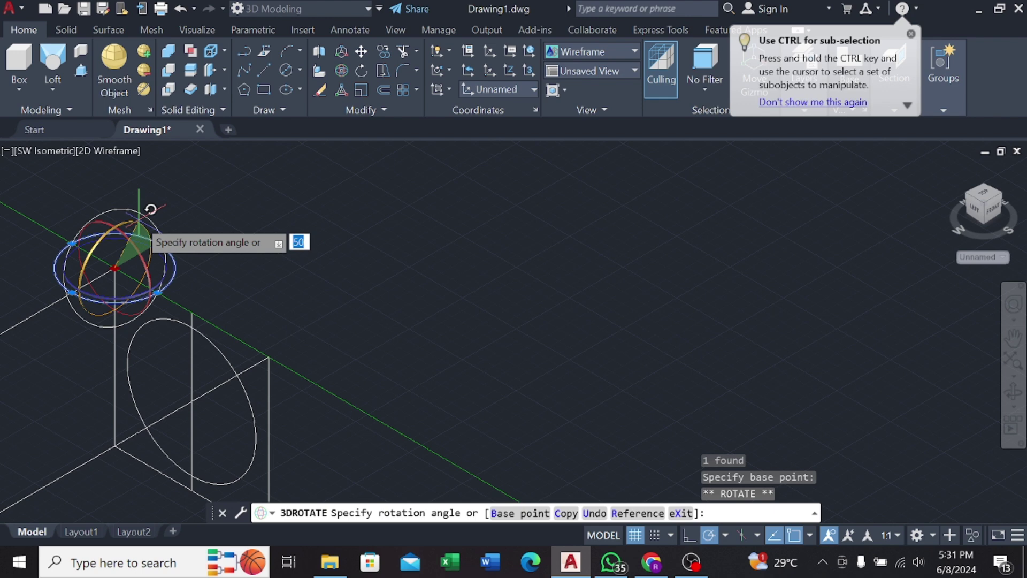
left_click(119, 179)
middle_click_drag(197, 273, 41, 271, "shift")
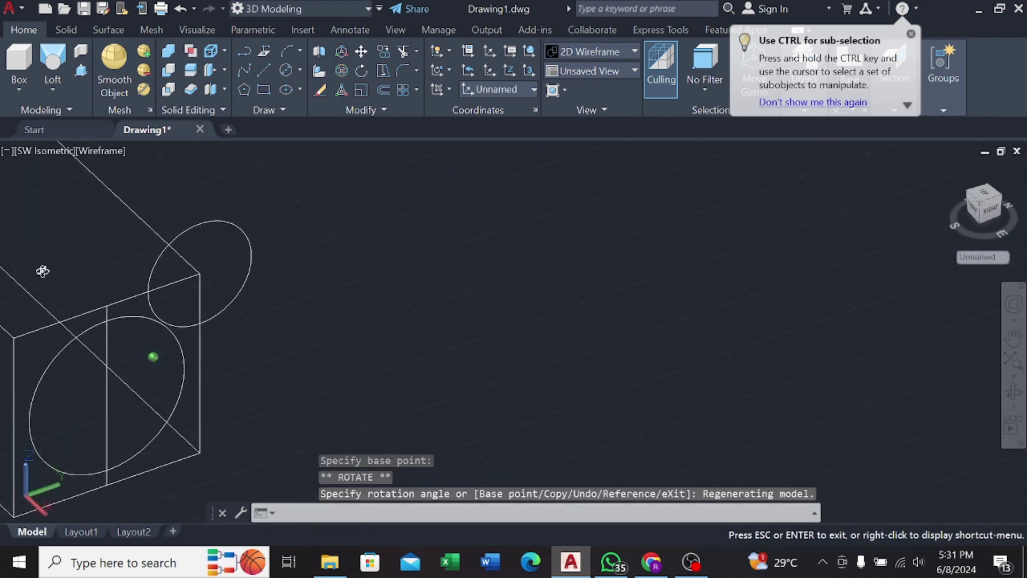
left_click(223, 222)
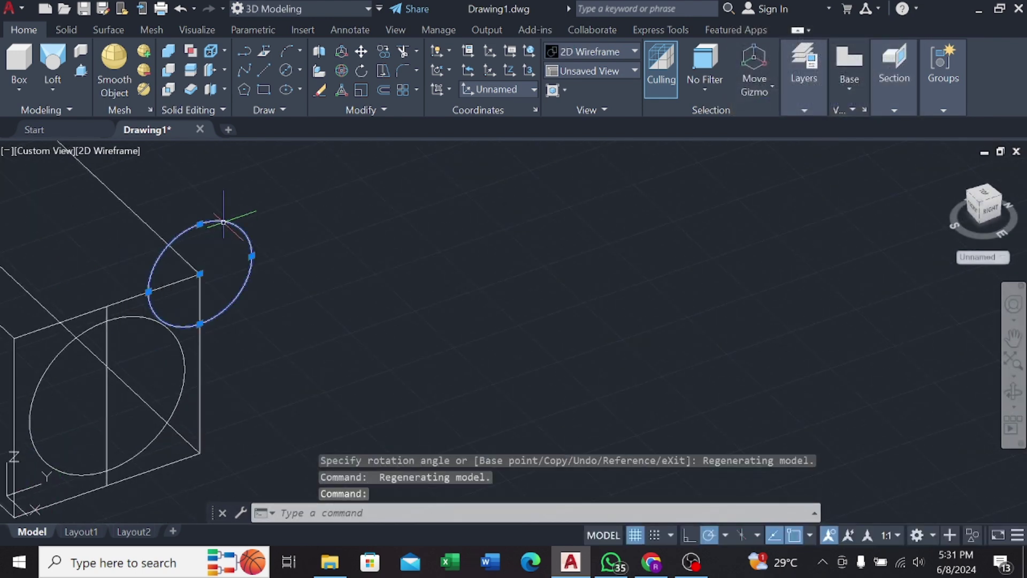
key("Delete")
Step: In SE Isometric view, draw a 15-diameter circle at the box's top corner
left_click(53, 154)
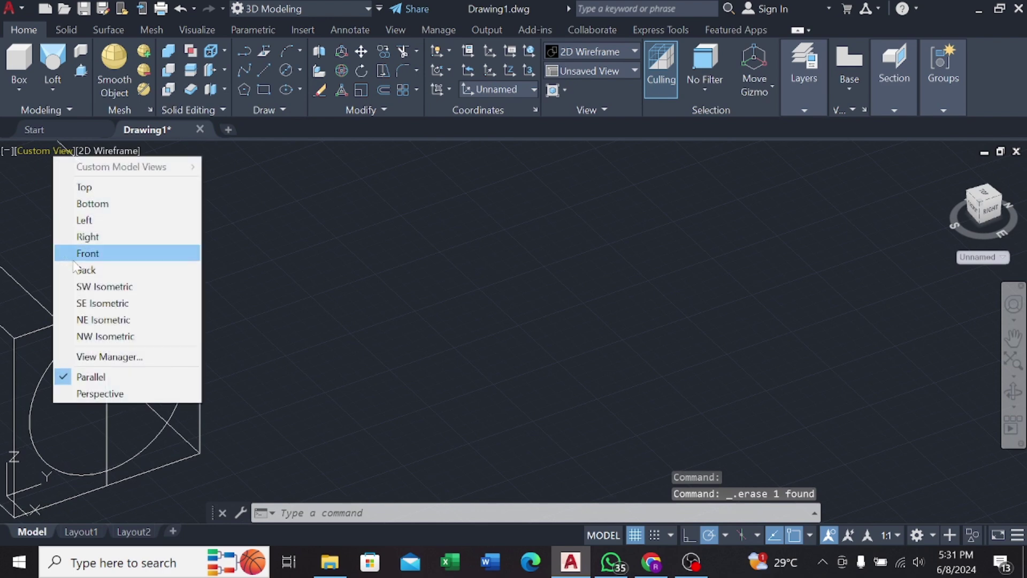
left_click(88, 300)
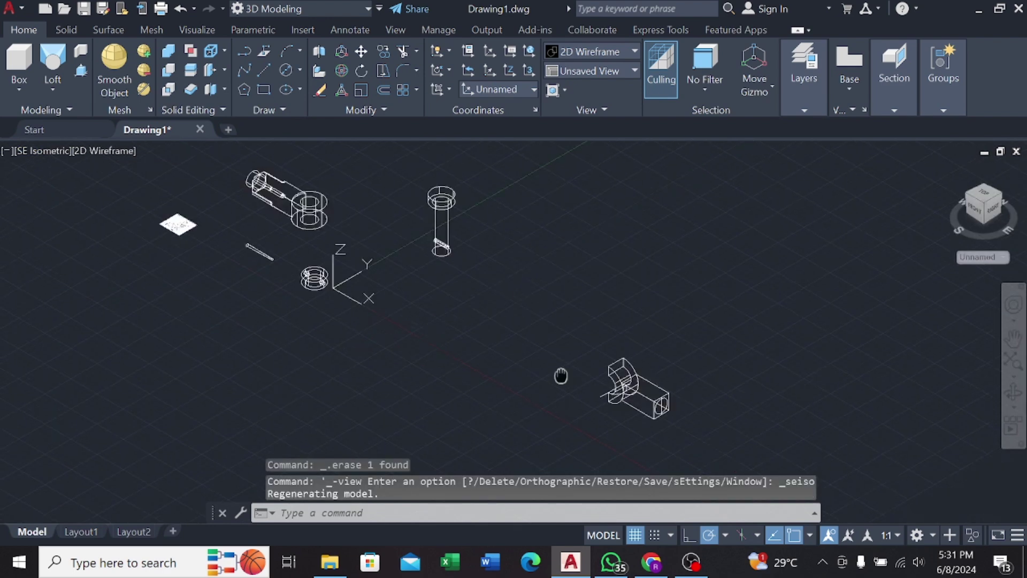
scroll(459, 298, "up", 5)
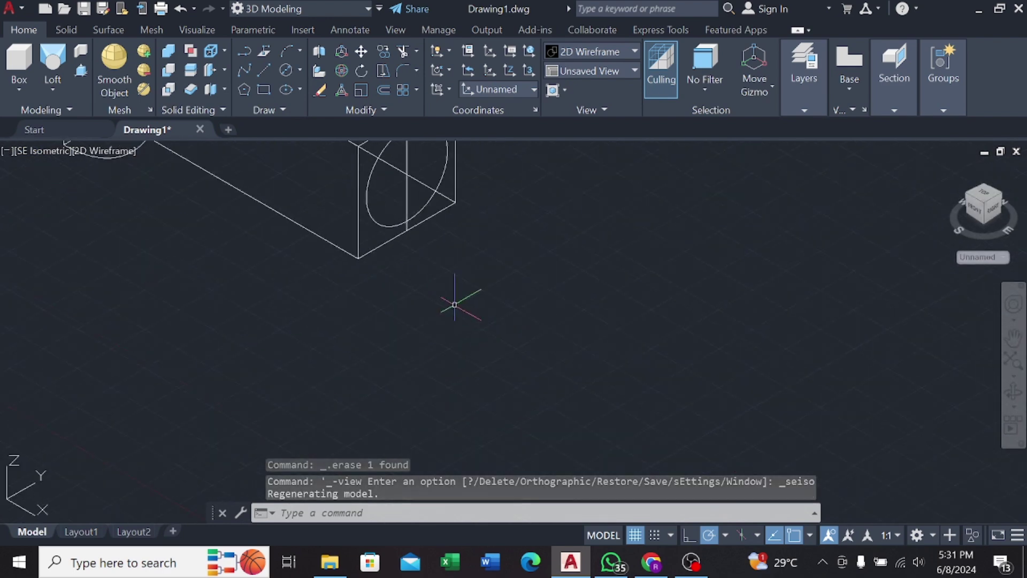
left_click(287, 70)
left_click(386, 180)
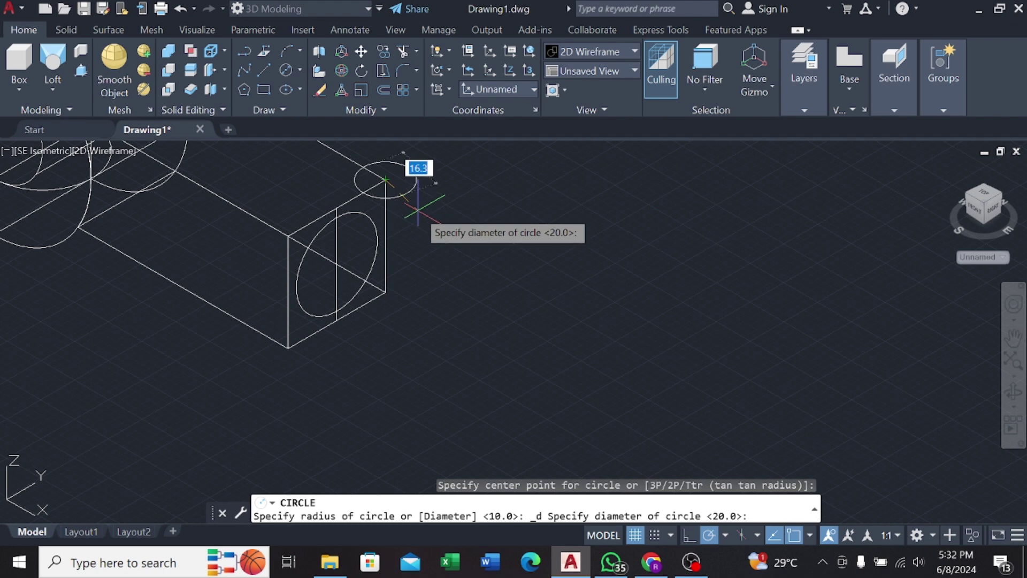
key("Return")
left_click(414, 177)
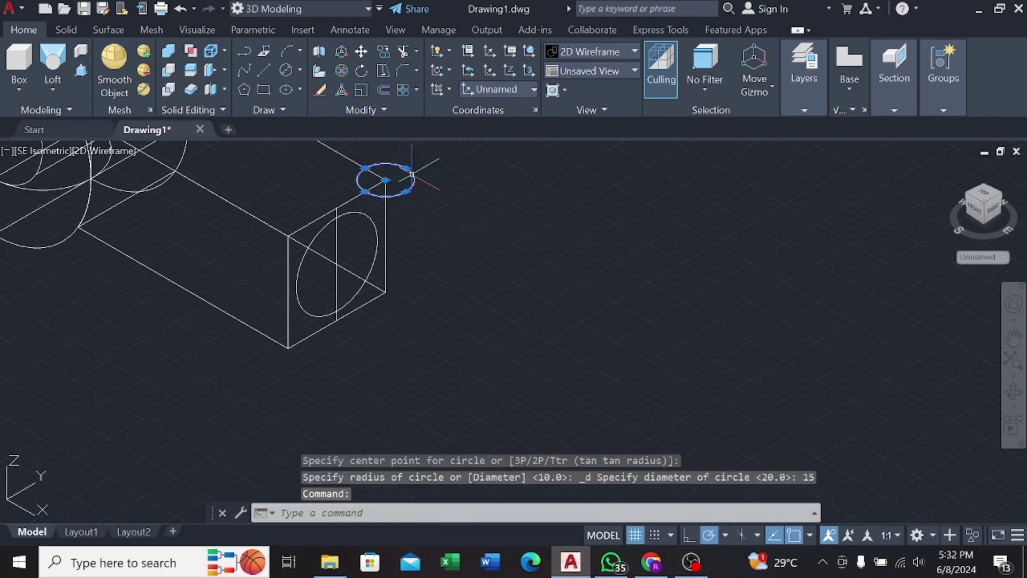
Step: 3D-rotate the 15-diameter circle so it stands upright
left_click(341, 51)
left_click(385, 180)
middle_click_drag(385, 180, 394, 249)
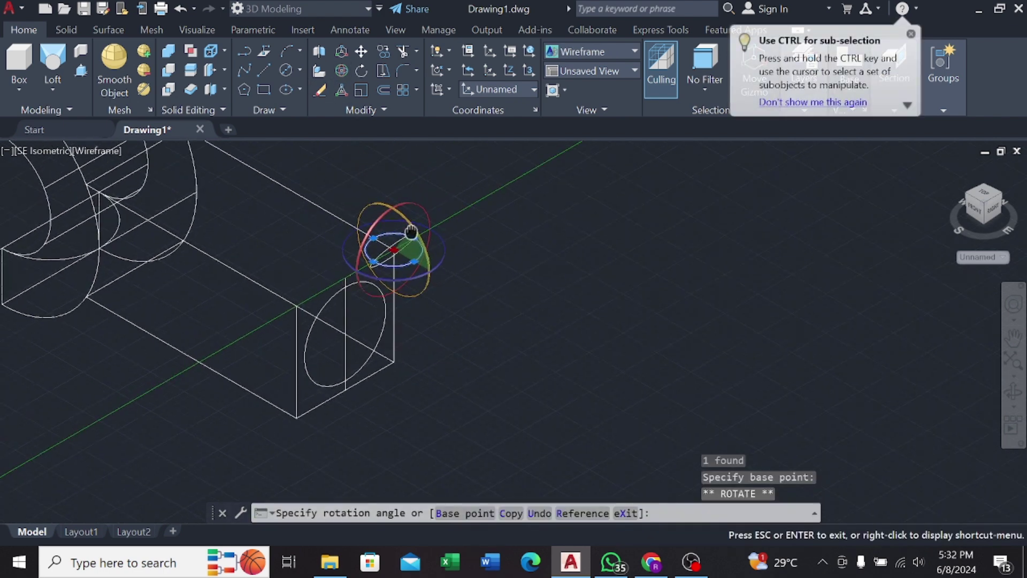
left_click(397, 171)
left_click(397, 230)
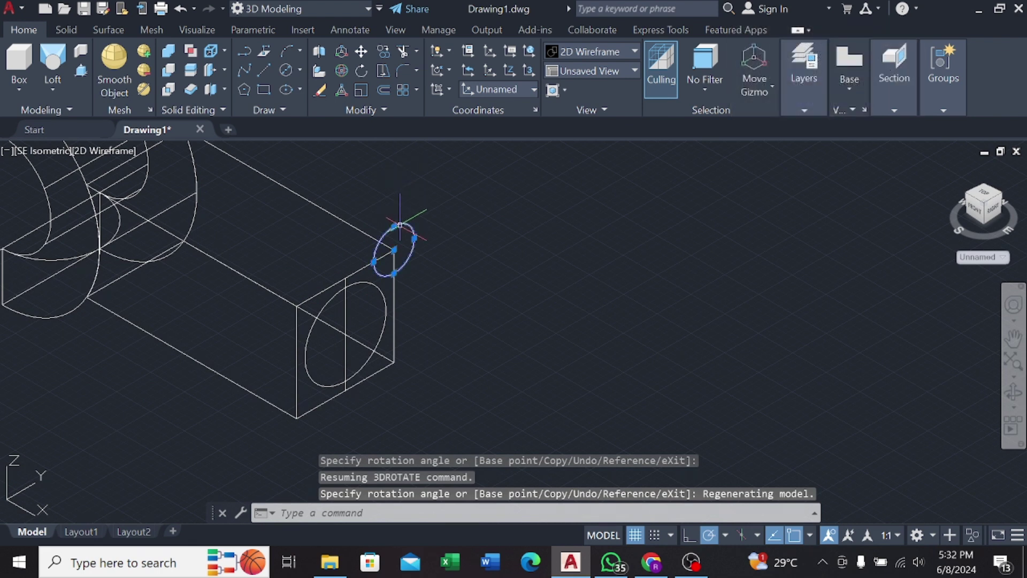
Step: Copy the upright 15 circle to the end face's other three corners
type("co")
key("Return")
left_click(392, 251)
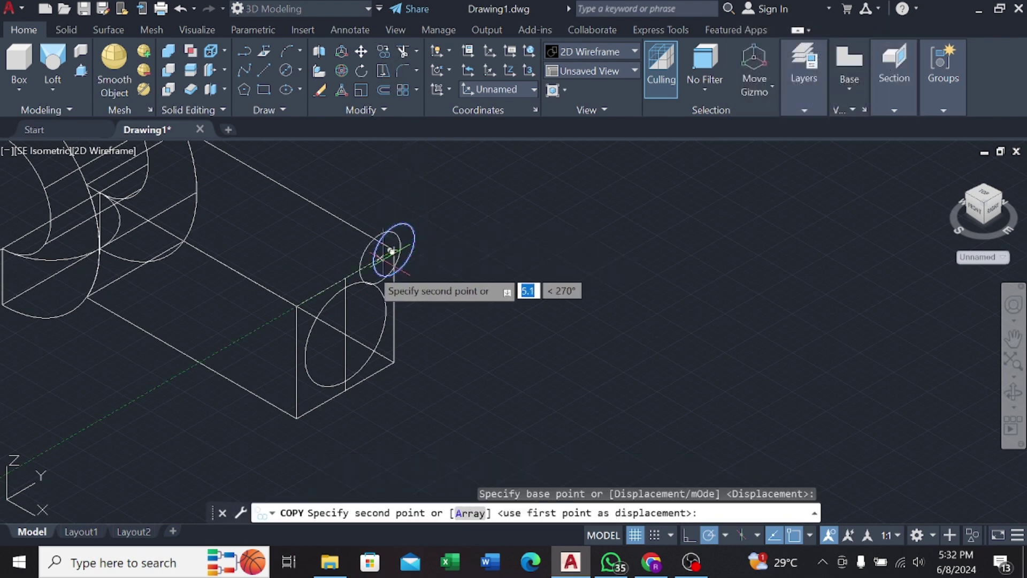
left_click(296, 306)
left_click(296, 417)
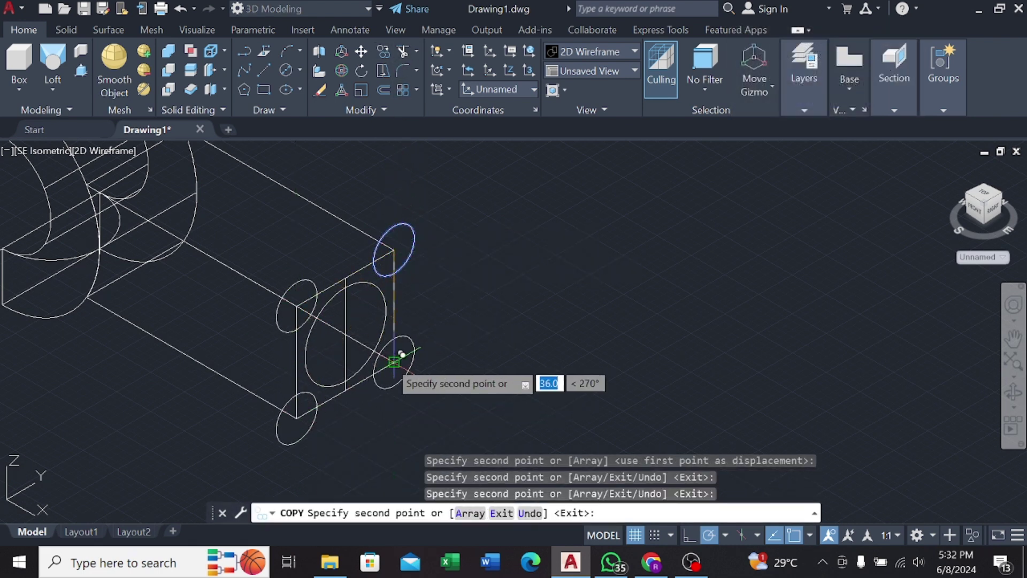
left_click(401, 353)
key("Escape")
Step: Press-pull the four corner circle areas 45 units to form rounded channels
left_click(81, 70)
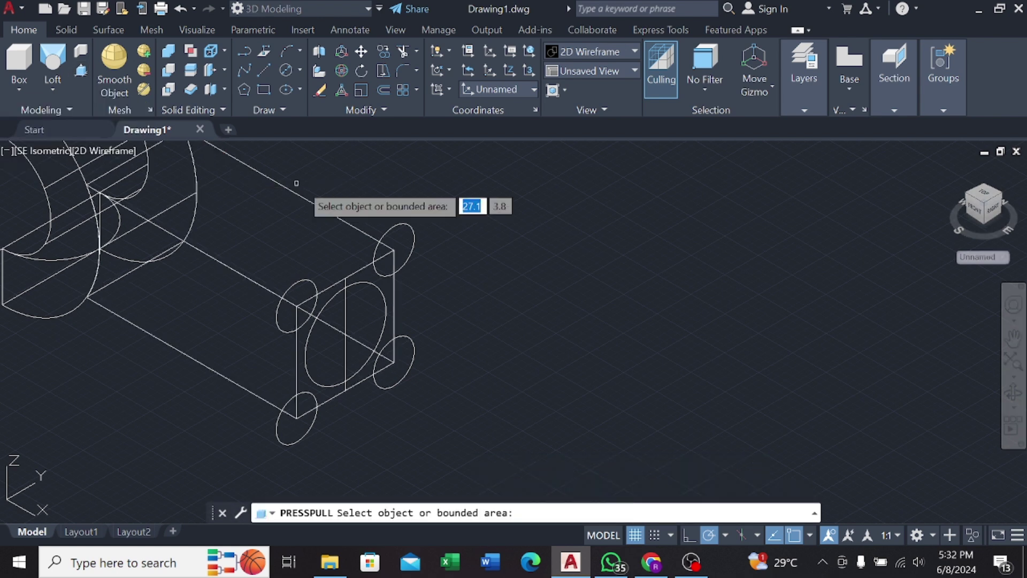
key("Return")
scroll(519, 257, "up", 2)
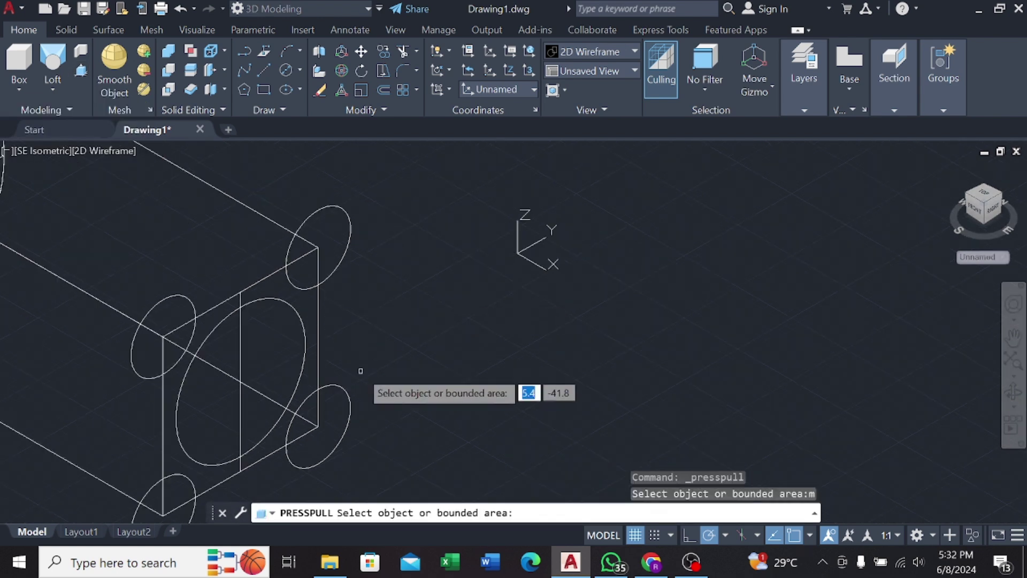
left_click(306, 283)
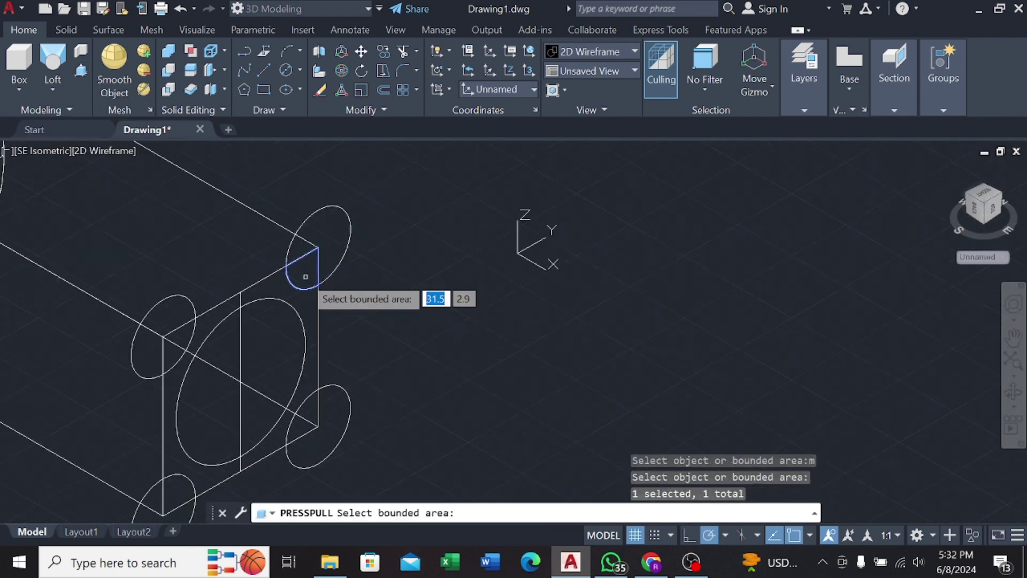
left_click(173, 345)
left_click(173, 488)
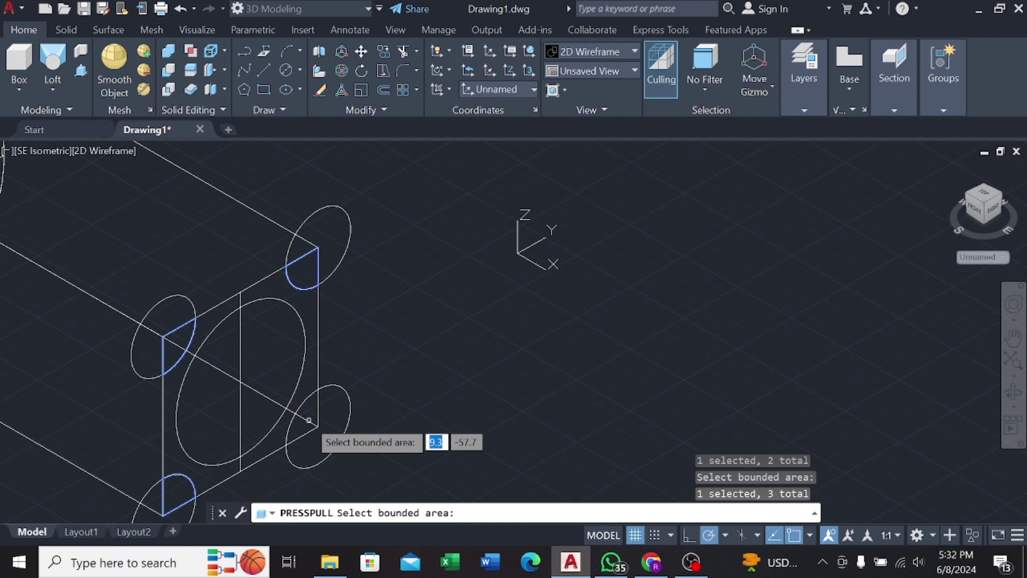
scroll(308, 420, "up", 3)
left_click(348, 411)
scroll(353, 412, "down", 3)
key("Return")
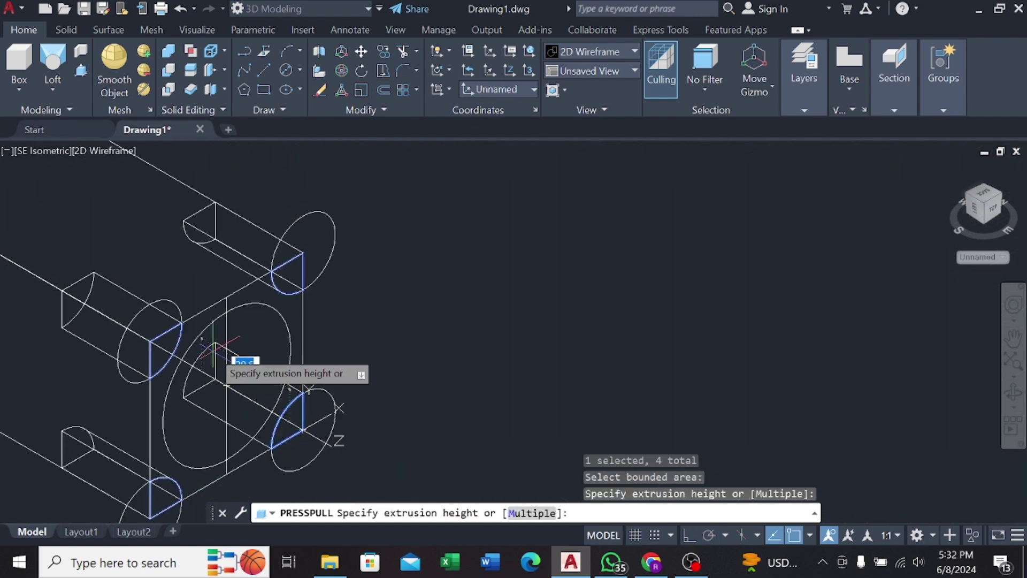
key("Return")
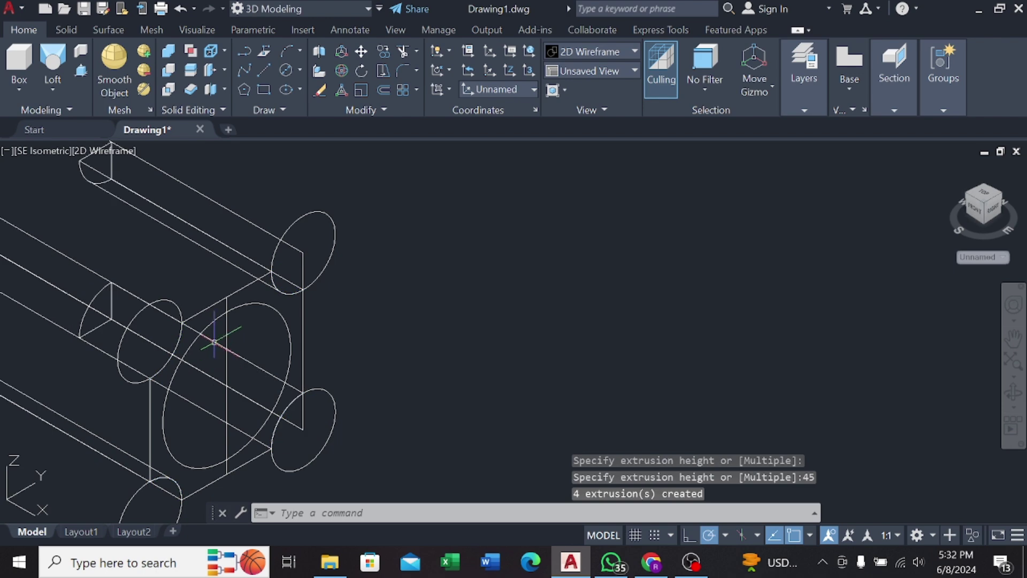
Step: Switch to the Conceptual visual style and orbit to inspect the shank
left_click(110, 151)
left_click(152, 204)
scroll(267, 268, "up", 5)
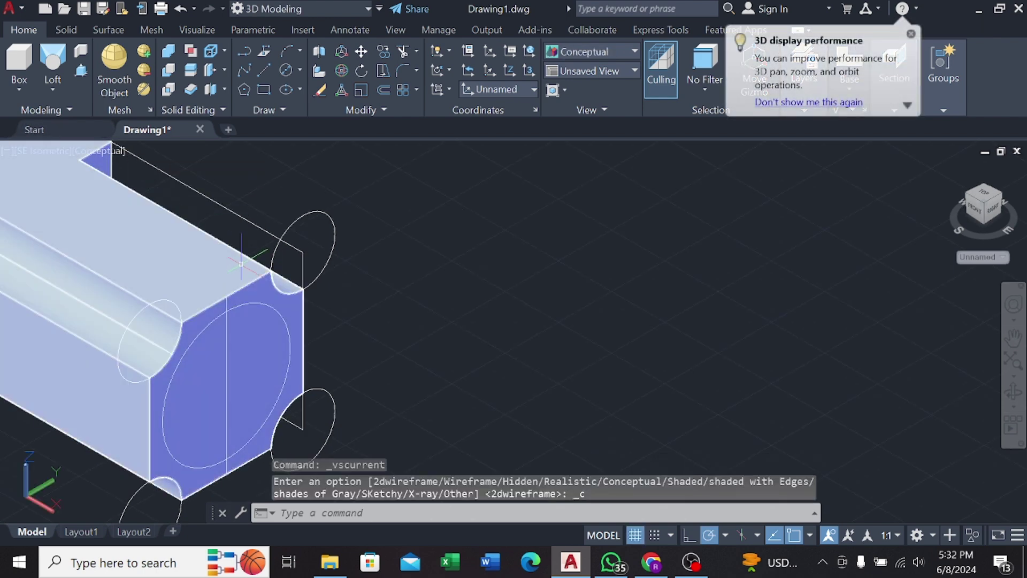
middle_click_drag(215, 267, 272, 268, "shift")
key("Escape")
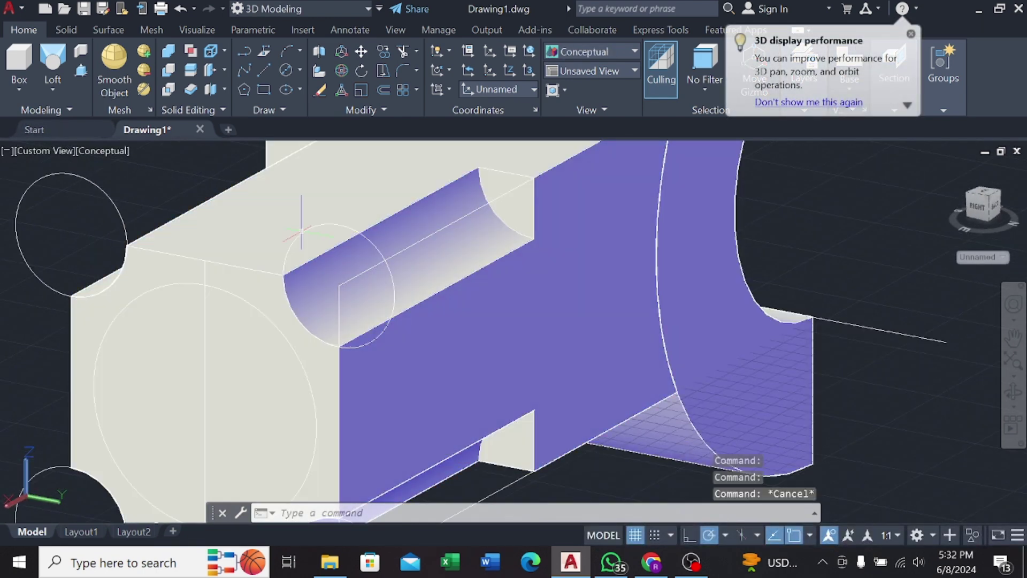
scroll(284, 257, "down", 4)
Step: Erase the leftover corner circles and select the stray line on the front face
left_click(337, 375)
left_click(227, 377)
left_click(198, 343)
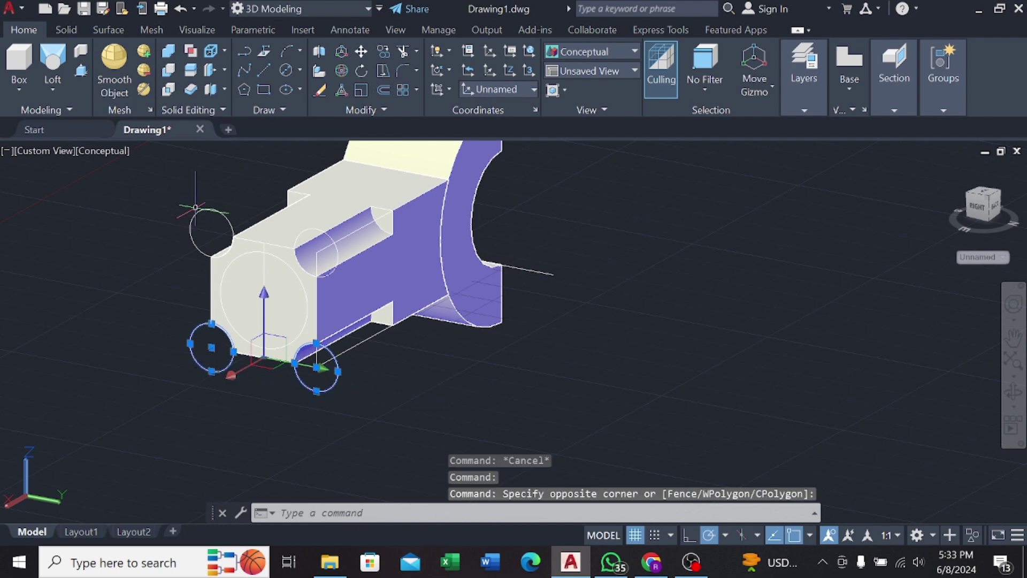
left_click(212, 210)
scroll(281, 231, "up", 5)
left_click(421, 236)
key("Delete")
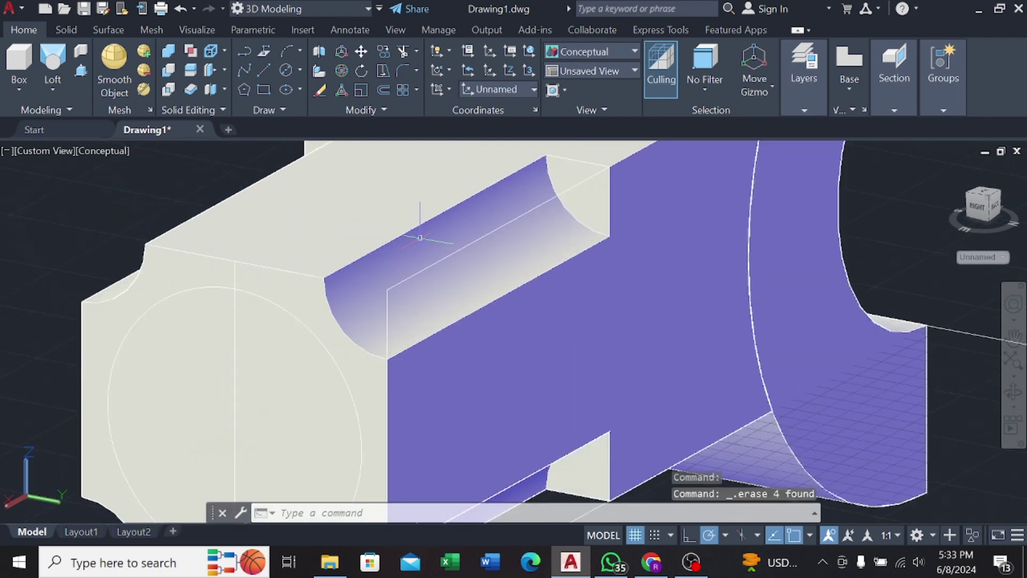
scroll(421, 243, "down", 3)
scroll(421, 248, "up", 1)
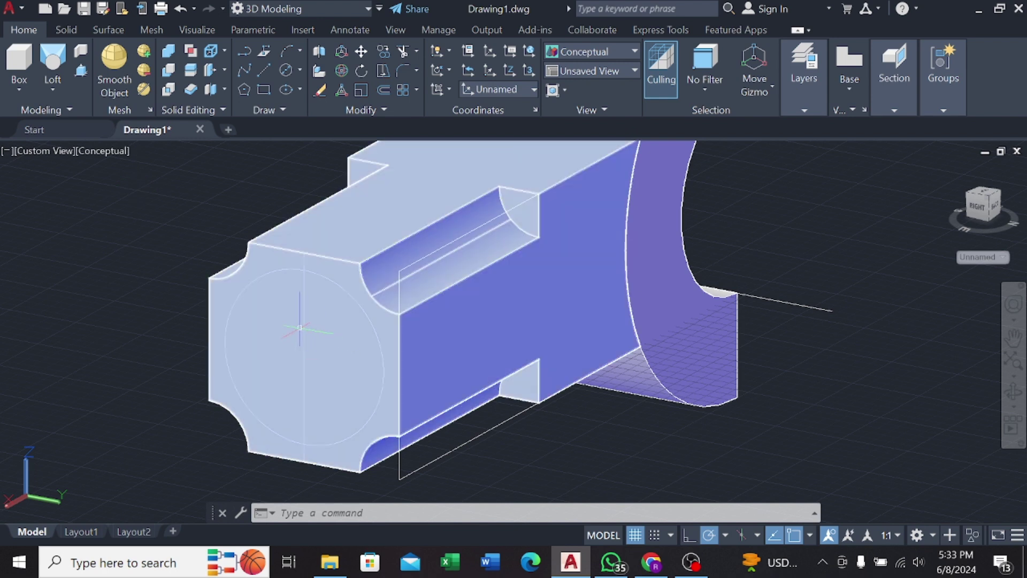
left_click(304, 329)
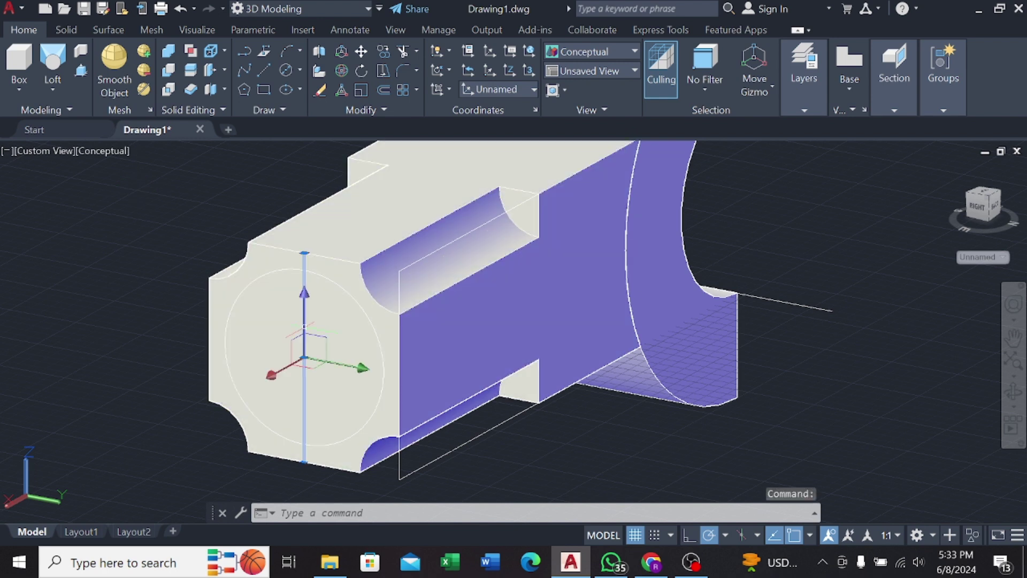
Step: Press-pull the end-face circle 15 units into a cylindrical boss
left_click(86, 75)
left_click(304, 357)
key("Return")
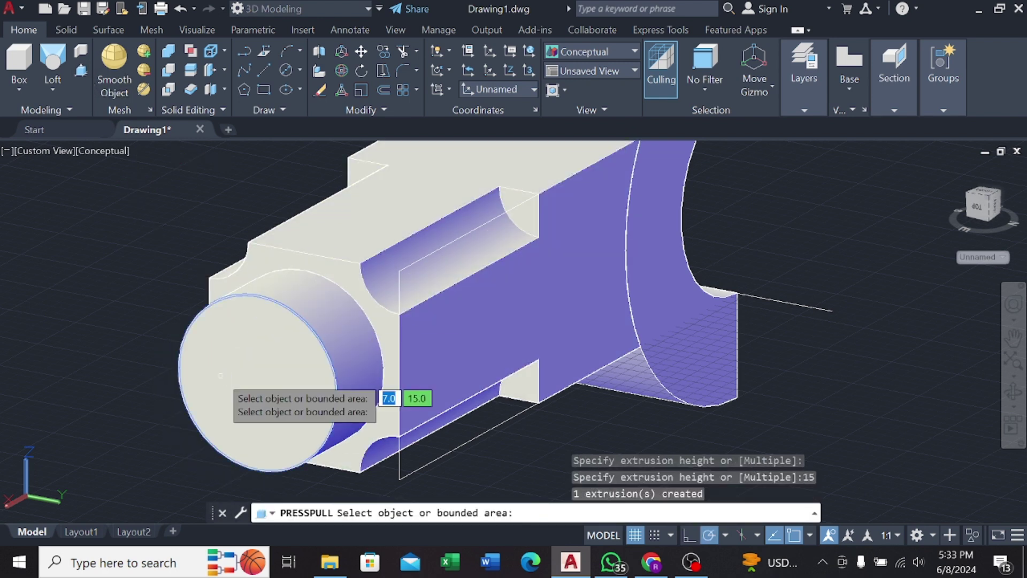
mouse_move(287, 367)
middle_mouse_down("shift")
mouse_move(531, 349)
mouse_move(259, 334)
middle_mouse_up("shift")
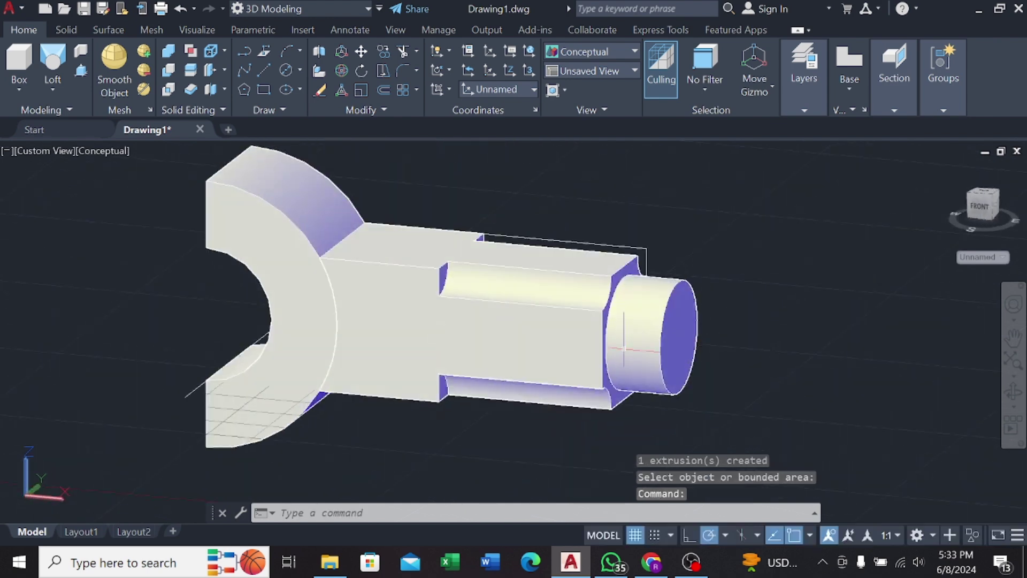
left_click(225, 322)
Step: Erase the leftover object and the stray line beside the fork
key("Delete")
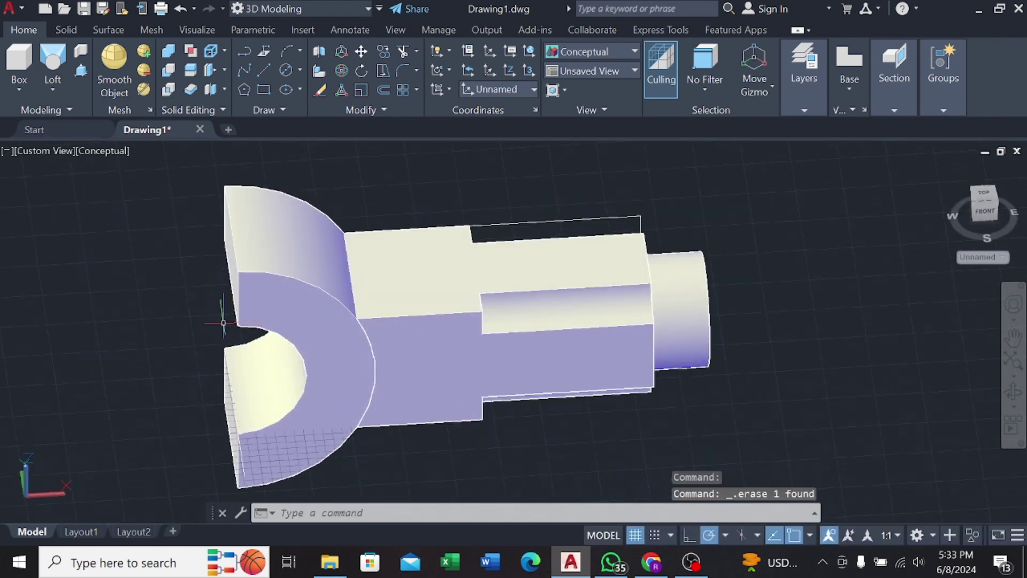
middle_click_drag(221, 321, 170, 378, "shift")
left_click(171, 378)
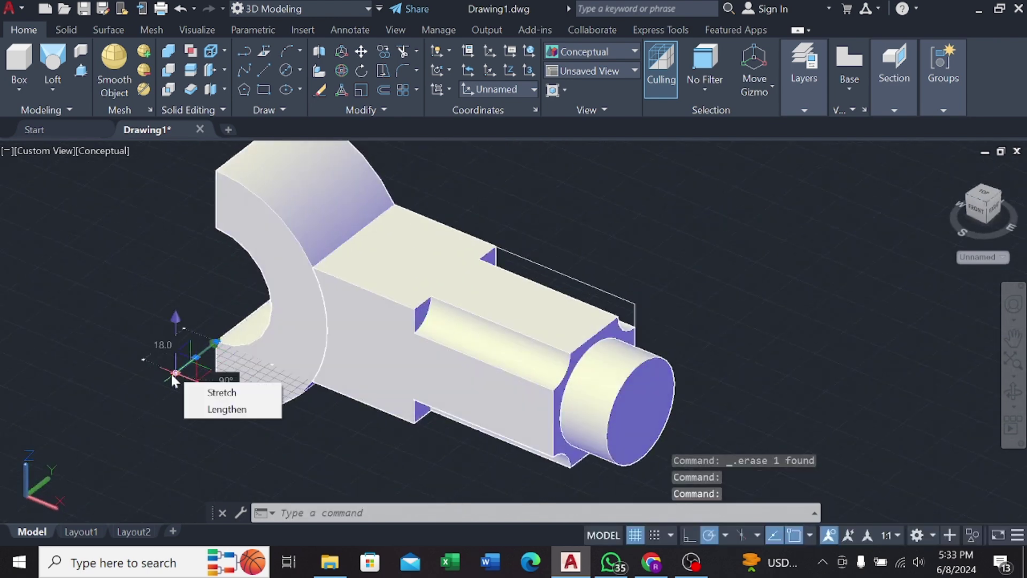
key("Delete")
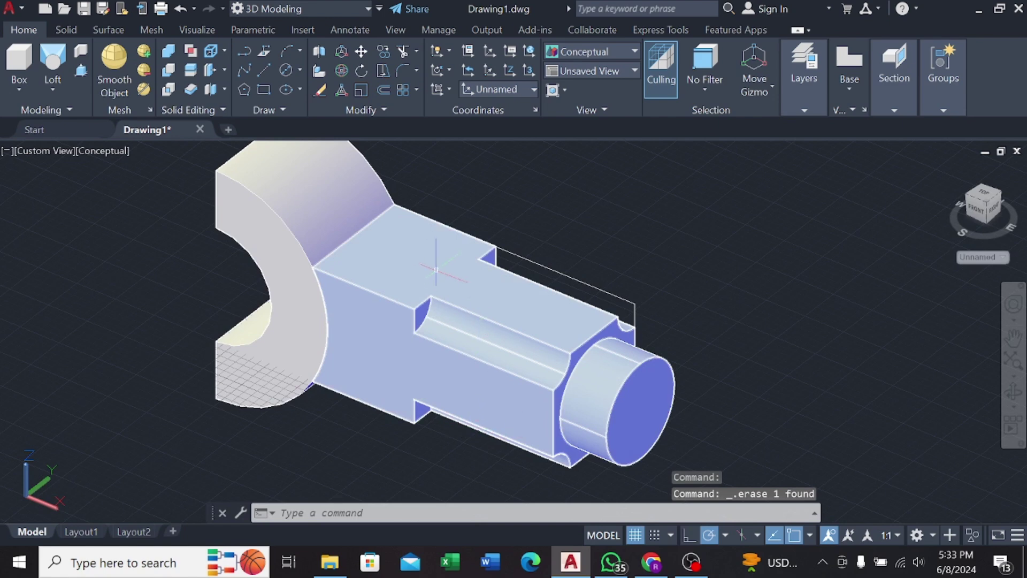
Step: Union the boss and fork into a single solid with UN
key("Escape")
type("UN")
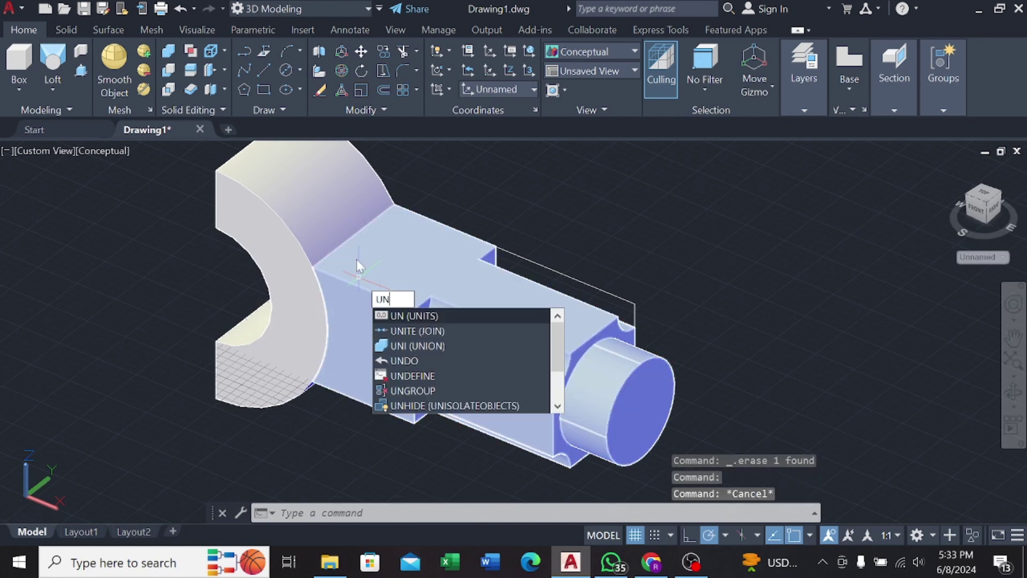
left_click(417, 346)
left_click(321, 297)
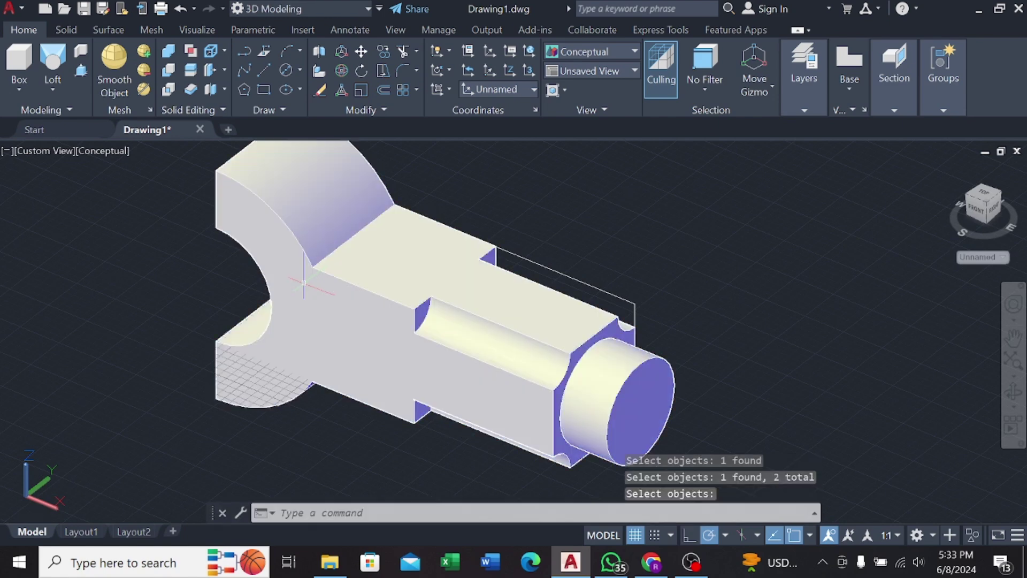
Step: Try Fillet Edge at the default 5.0 radius, then abandon it after orbiting to the channel end
left_click(66, 29)
left_click(577, 64)
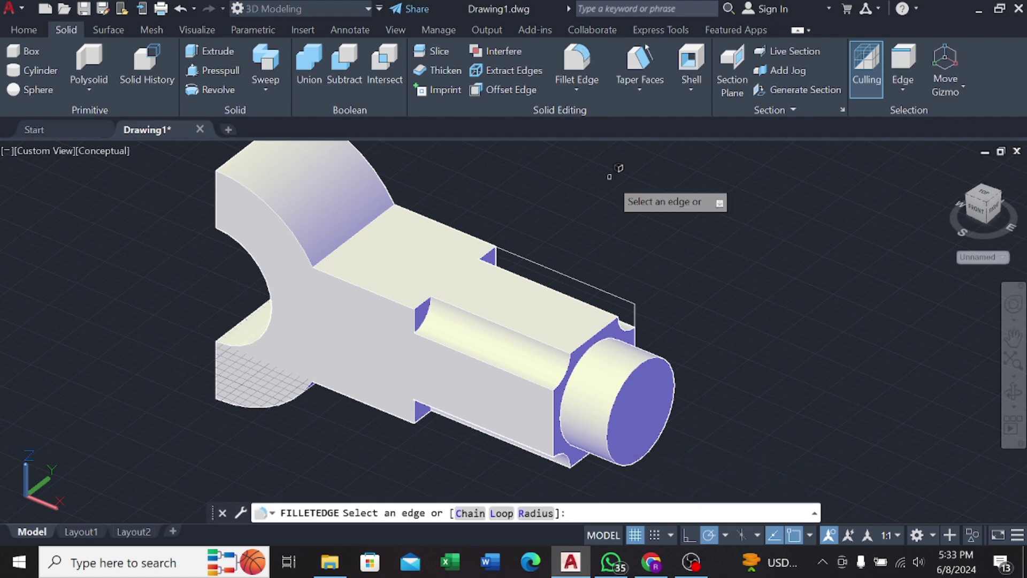
type("r")
key("Return")
key("Return")
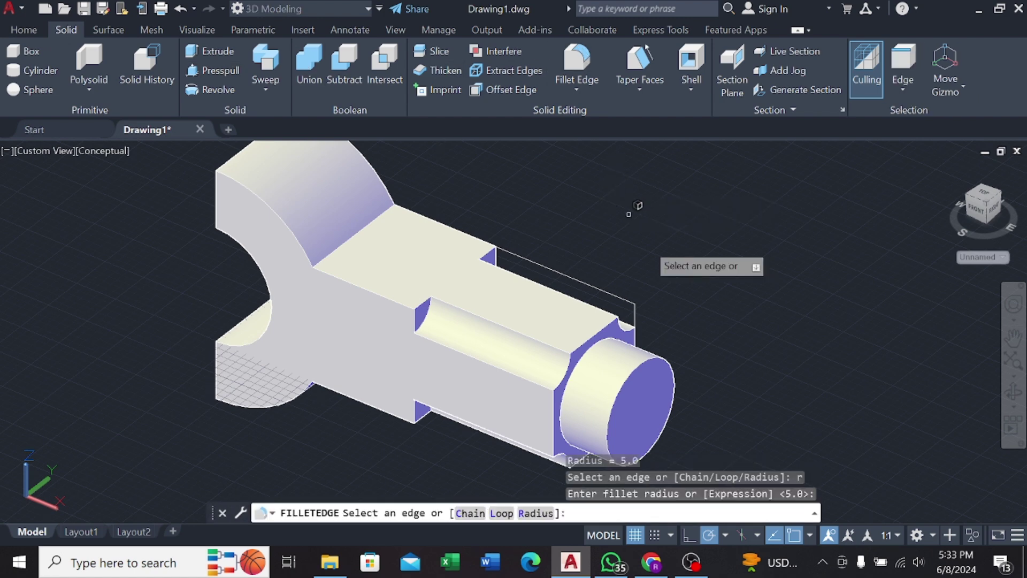
scroll(459, 305, "up", 5)
middle_click_drag(423, 323, 289, 262, "shift")
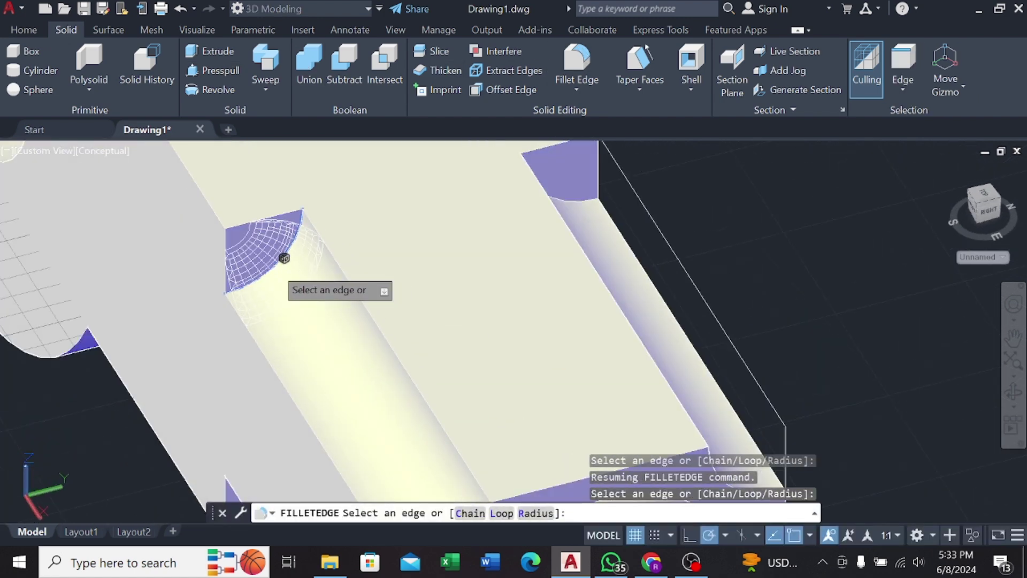
scroll(284, 258, "up", 3)
key("Escape")
Step: Retry Fillet Edge with radius 6, then cancel without rounding anything
left_click(577, 64)
scroll(594, 157, "down", 5)
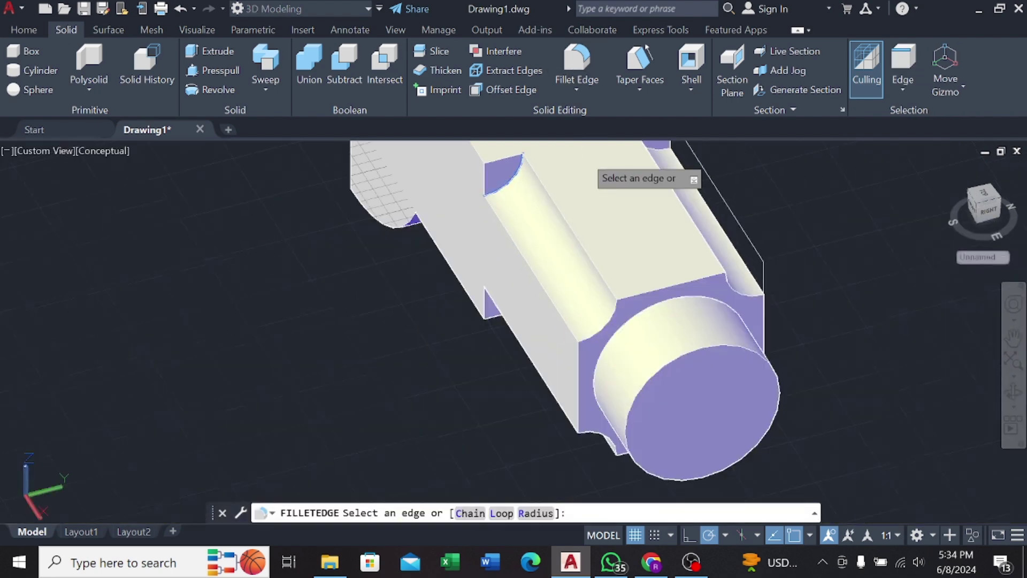
type("r")
key("Return")
type("6")
key("Return")
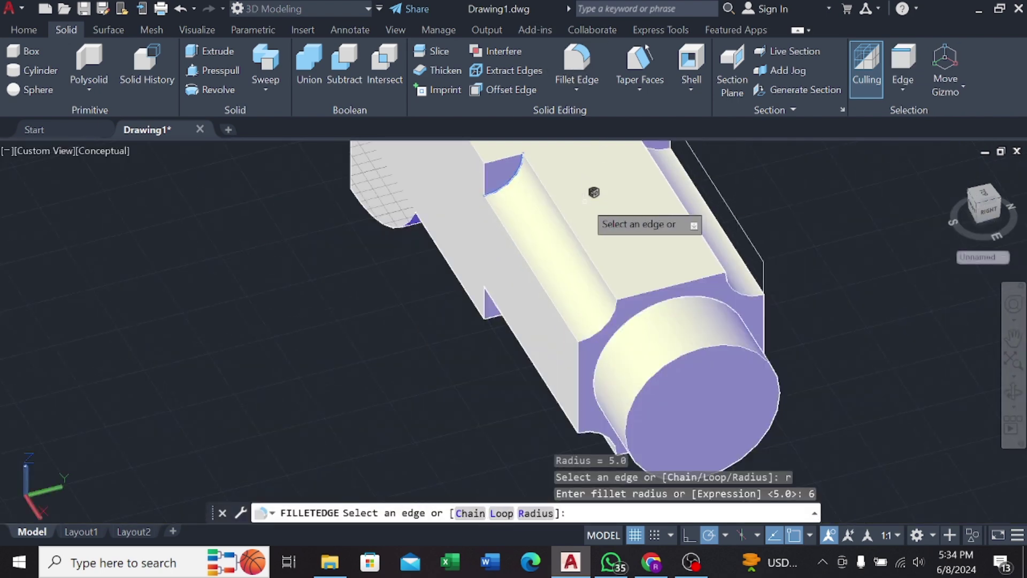
scroll(594, 193, "up", 2)
scroll(534, 188, "up", 2)
scroll(500, 287, "up", 2)
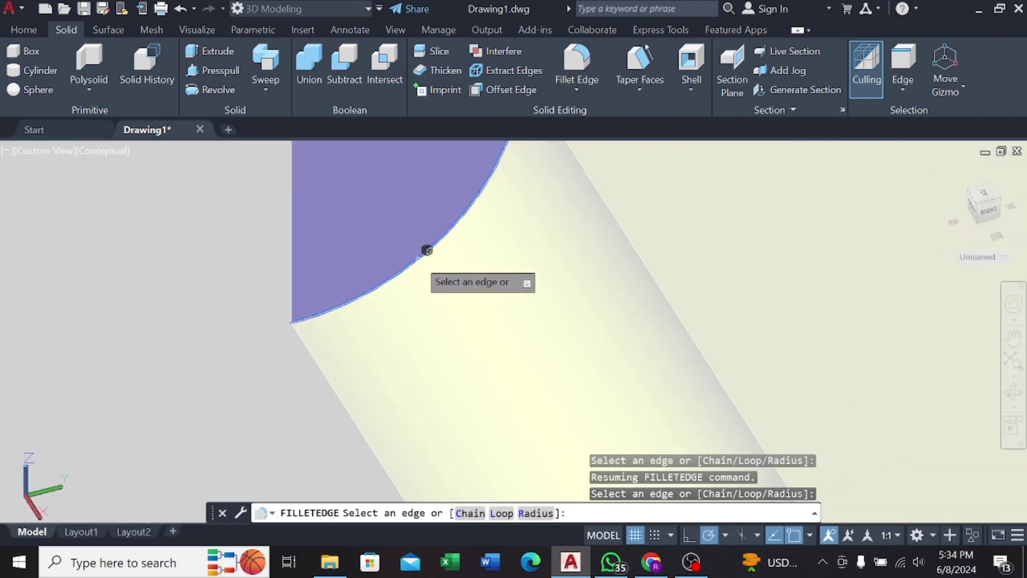
scroll(427, 250, "down", 2)
key("Escape")
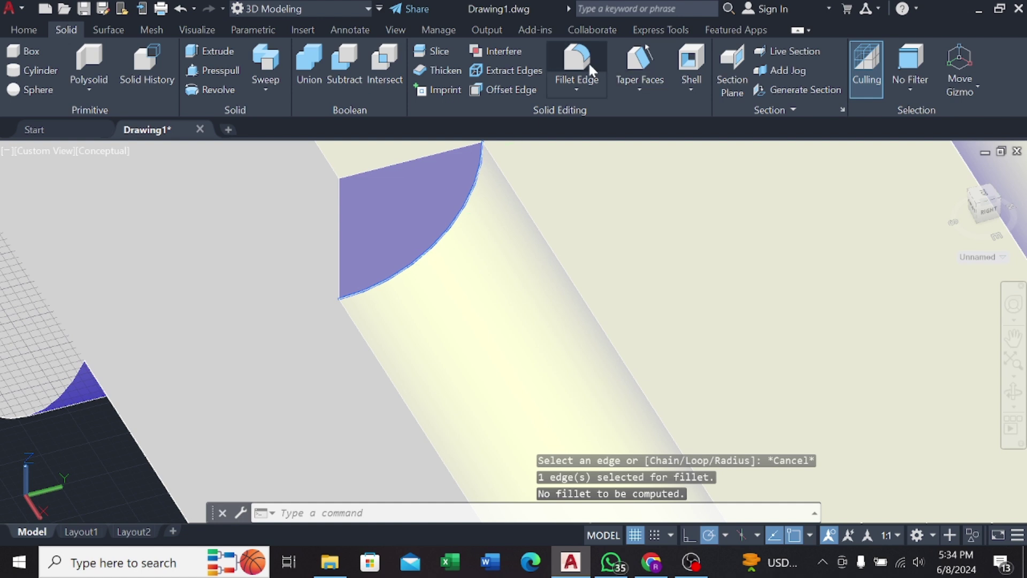
Step: Set the fillet radius to 7 and select the first curved channel edges
left_click(590, 65)
key("Return")
type("7")
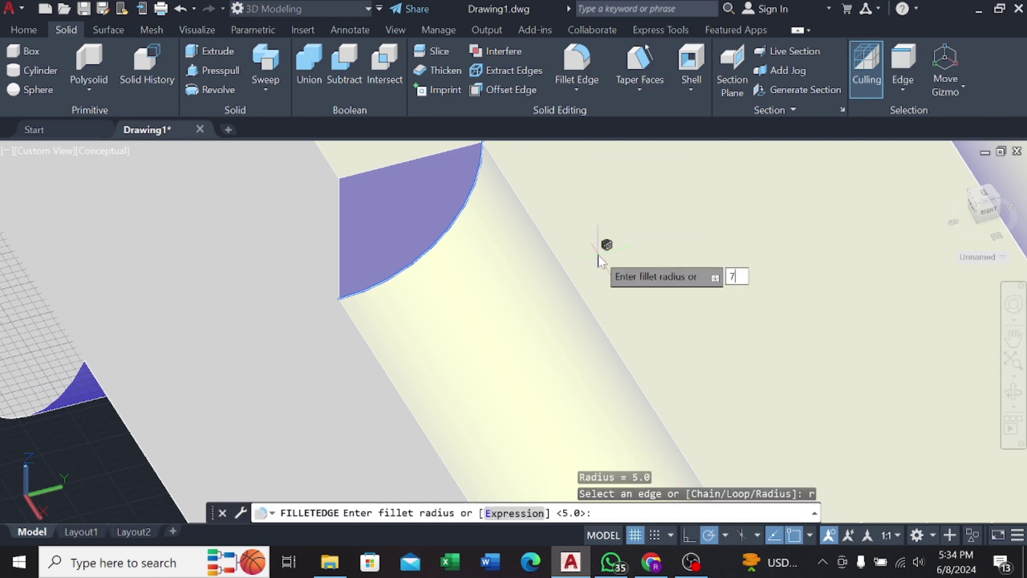
key("Return")
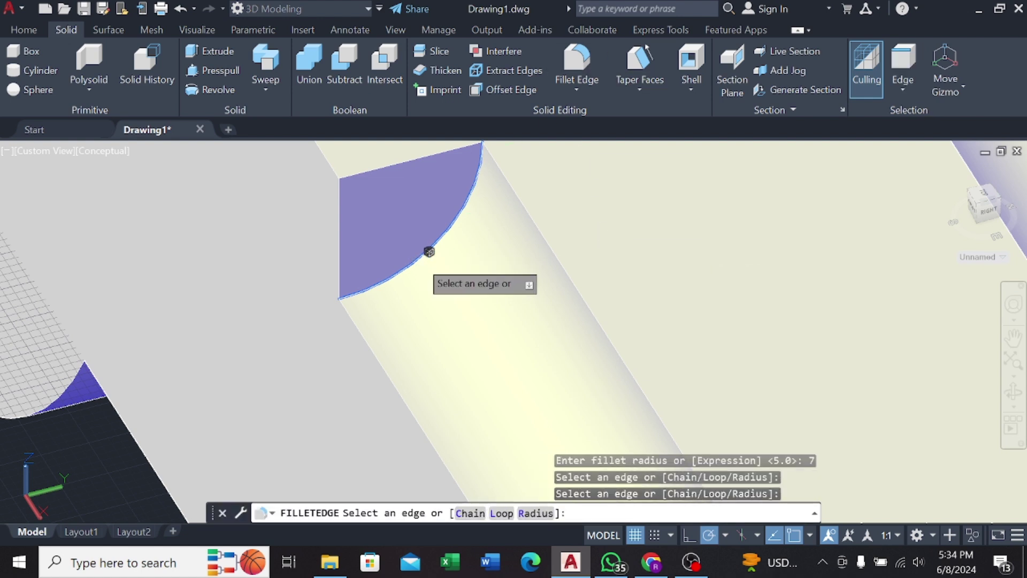
left_click(429, 250)
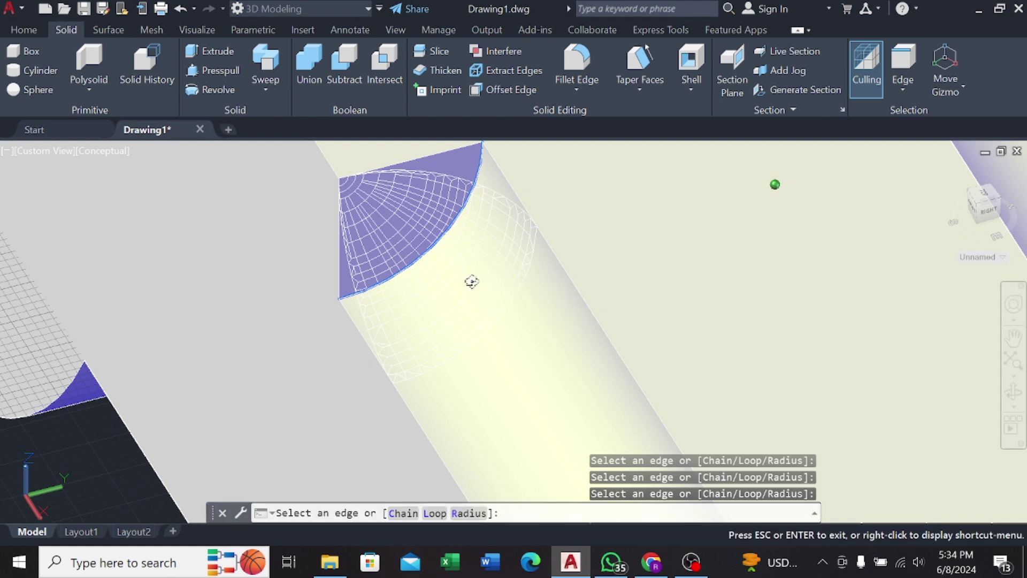
mouse_move(471, 248)
middle_mouse_down("shift")
mouse_move(584, 223)
mouse_move(528, 239)
middle_mouse_up("shift")
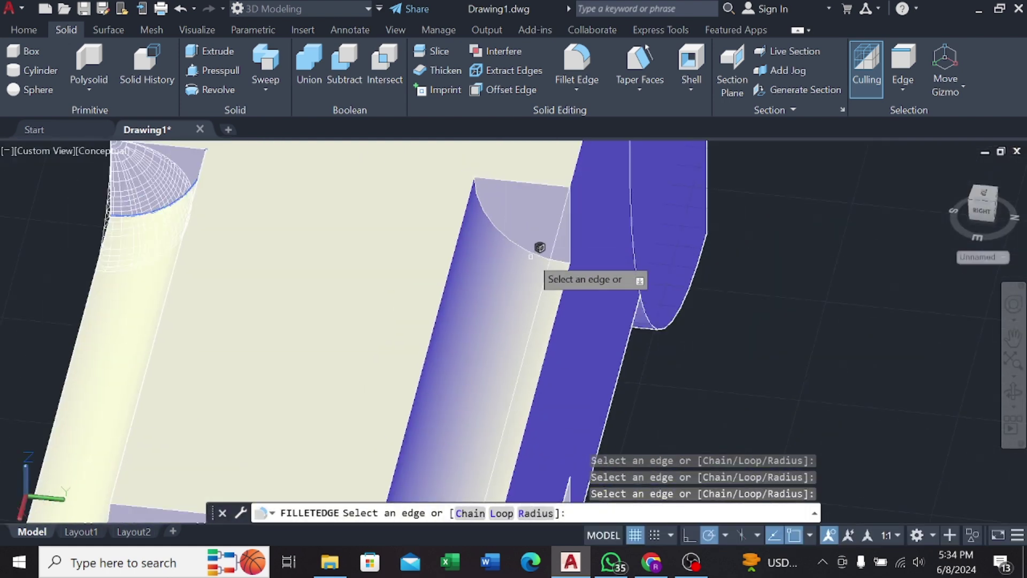
left_click(539, 248)
Step: Select the remaining channel edges and apply the radius-7 fillet to all four
mouse_move(551, 251)
middle_mouse_down()
mouse_move(305, 321)
mouse_move(503, 215)
middle_mouse_up()
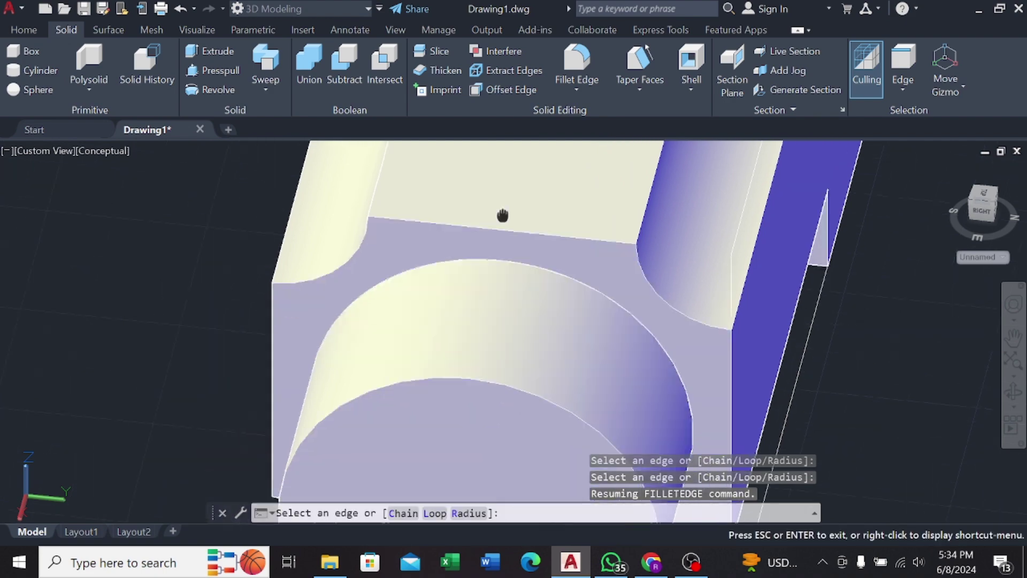
key("Escape")
mouse_move(493, 447)
middle_mouse_down("shift")
mouse_move(569, 252)
mouse_move(454, 417)
mouse_move(661, 374)
mouse_move(438, 471)
mouse_move(543, 445)
mouse_move(556, 366)
middle_mouse_up("shift")
left_click(444, 465)
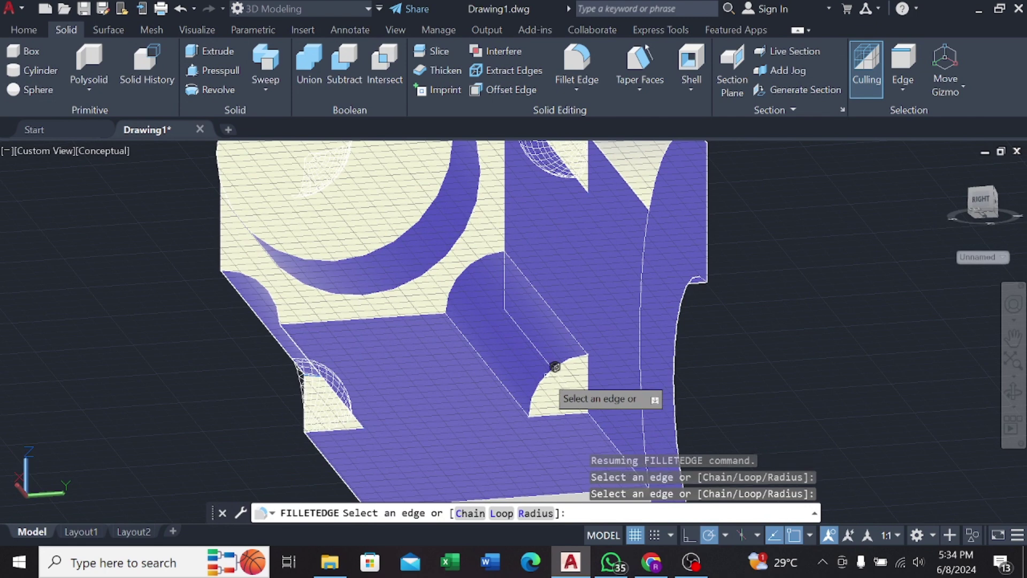
scroll(555, 367, "up", 2)
scroll(549, 364, "up", 2)
scroll(549, 371, "down", 5)
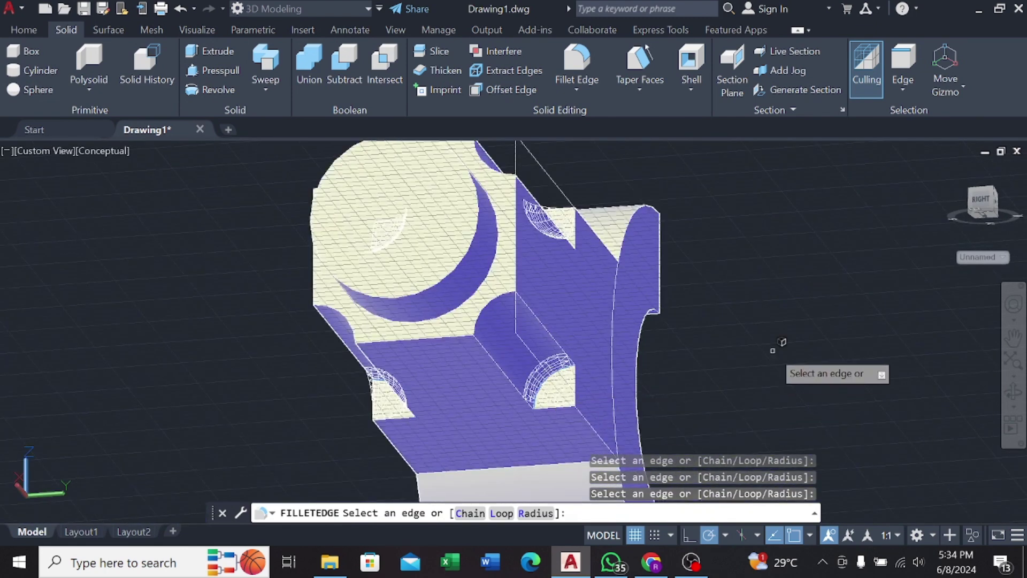
key("Return")
key("Return")
mouse_move(782, 342)
middle_mouse_down("shift")
mouse_move(665, 333)
mouse_move(601, 272)
middle_mouse_up("shift")
scroll(685, 321, "down", 3)
scroll(685, 318, "up", 2)
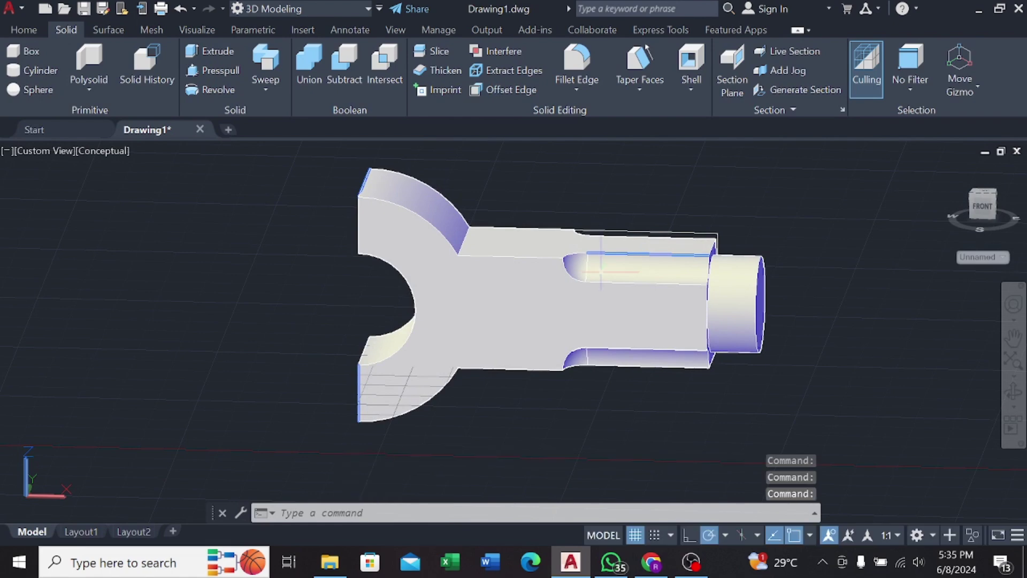
Step: Switch to the SW Isometric view with the 3D fork part in view
scroll(600, 272, "down", 8)
middle_click_drag(70, 332, 230, 348)
left_click(32, 150)
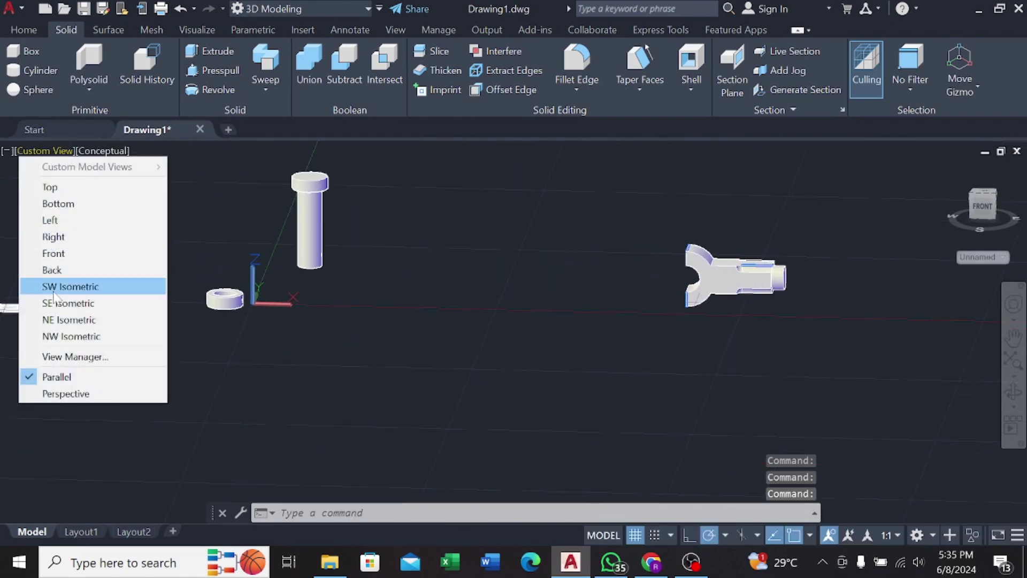
left_click(54, 292)
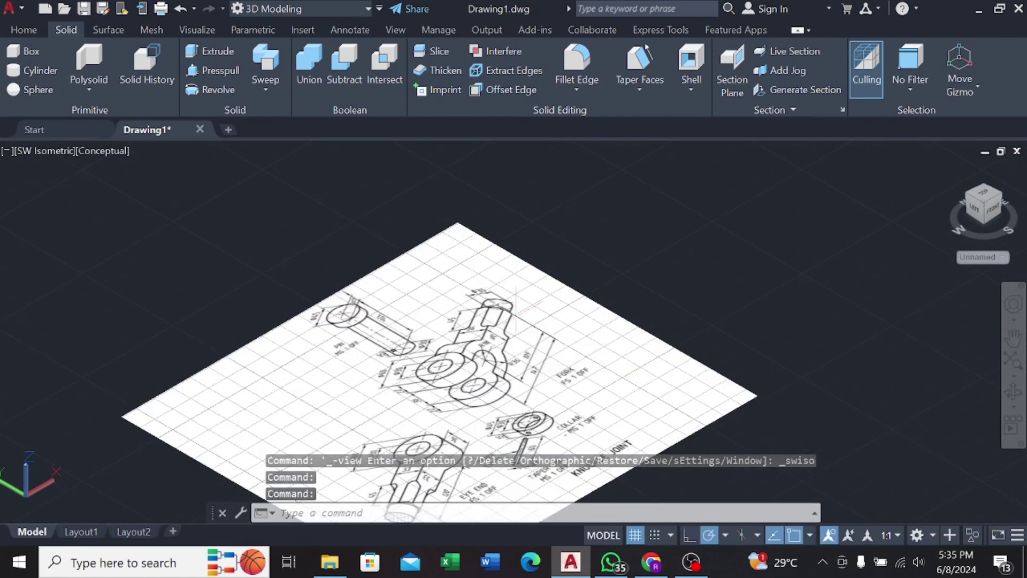
scroll(515, 311, "up", 5)
scroll(417, 325, "down", 5)
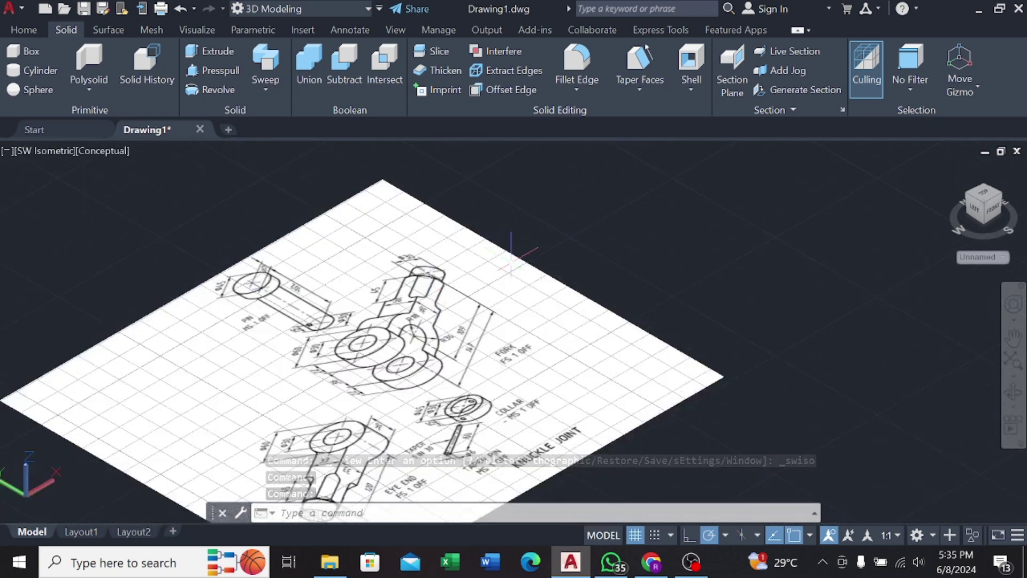
scroll(521, 229, "down", 3)
scroll(498, 234, "down", 3)
middle_click_drag(499, 233, 284, 423)
scroll(355, 348, "down", 3)
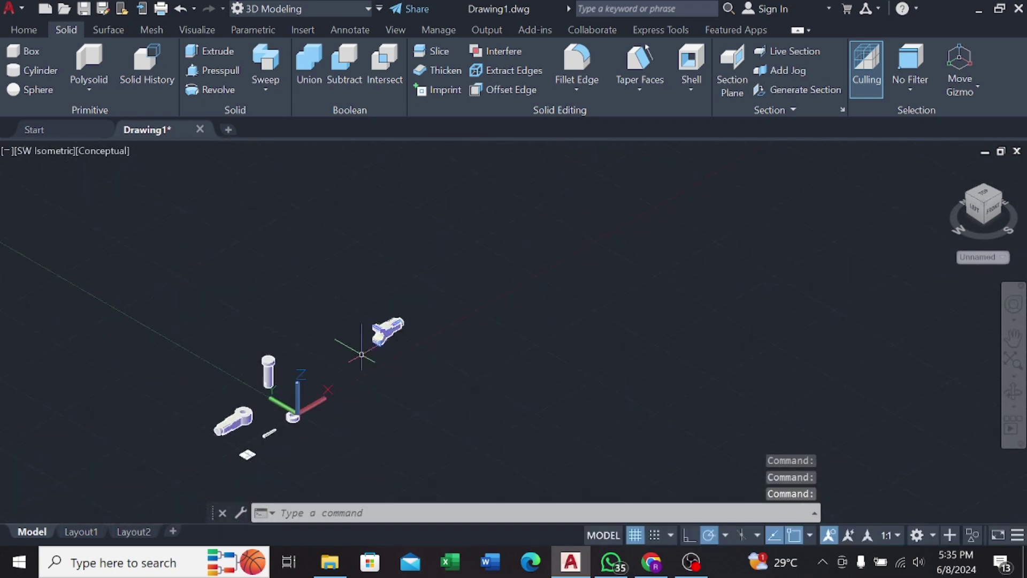
scroll(299, 321, "up", 5)
Step: Draw concentric circles of diameter 30 and 60
left_click(23, 29)
left_click(284, 70)
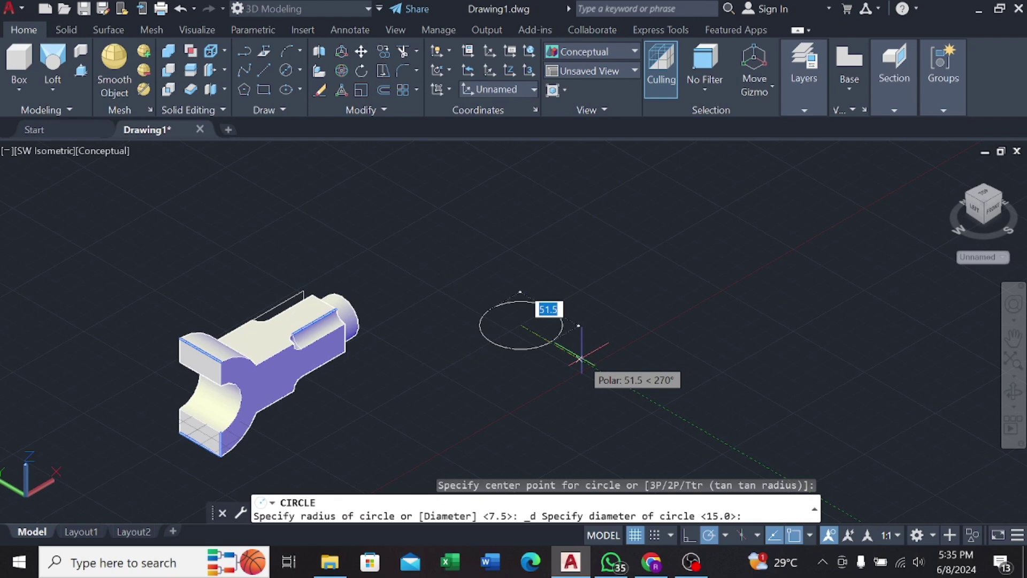
key("Return")
key("Return")
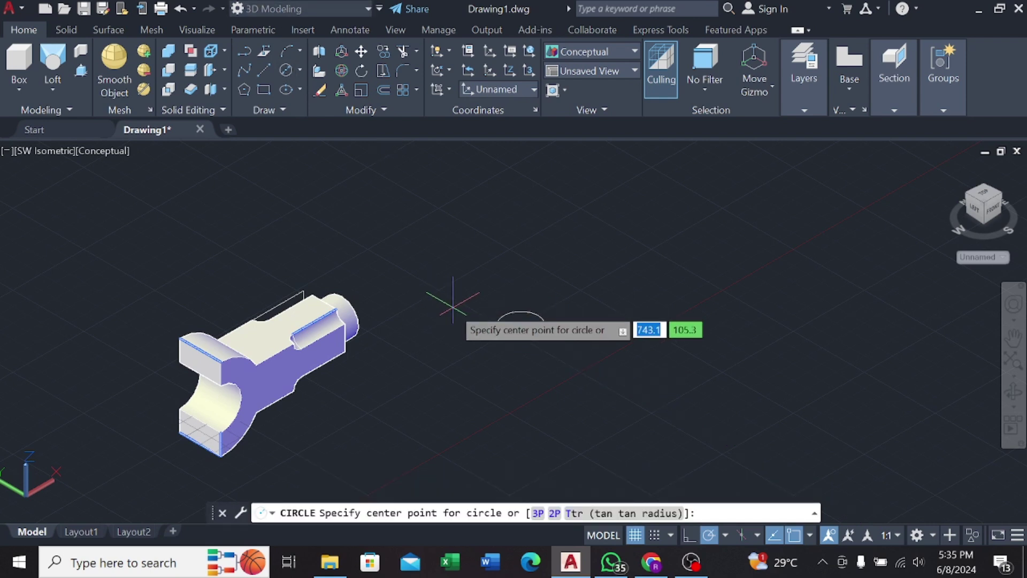
scroll(510, 336, "up", 3)
left_click(533, 314)
type("d")
key("Return")
type("6")
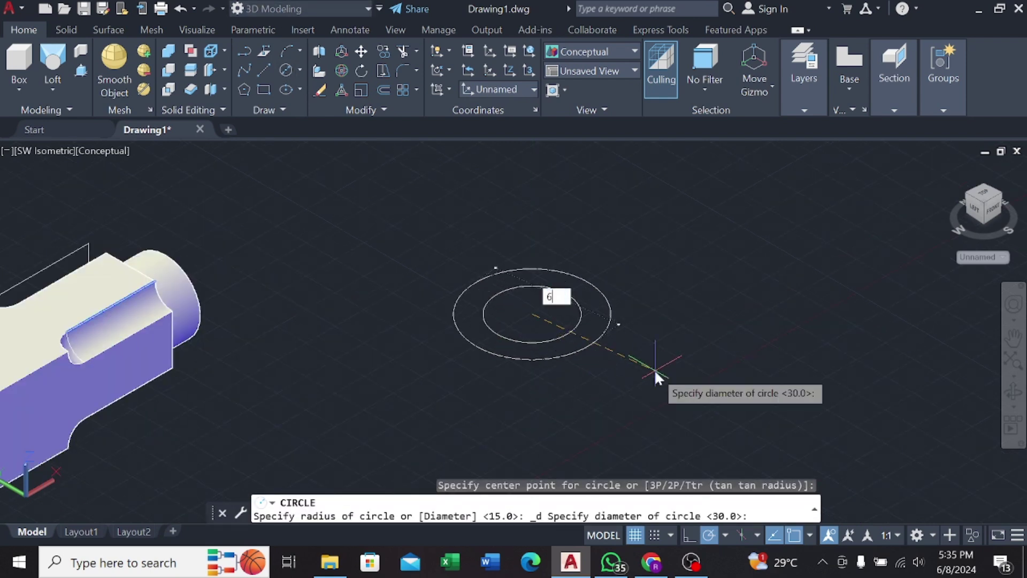
type("0")
key("Return")
Step: Presspull the area between the two circles to a height of 22
left_click(80, 71)
left_click(569, 344)
type("22")
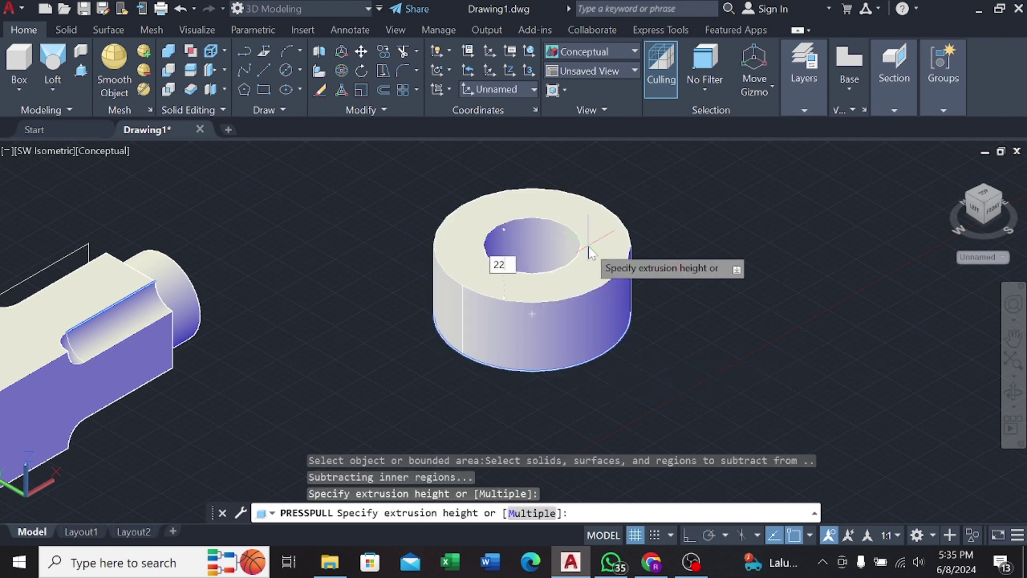
key("Return")
key("Return")
mouse_move(227, 297)
middle_mouse_down()
mouse_move(463, 219)
mouse_move(174, 175)
middle_mouse_up()
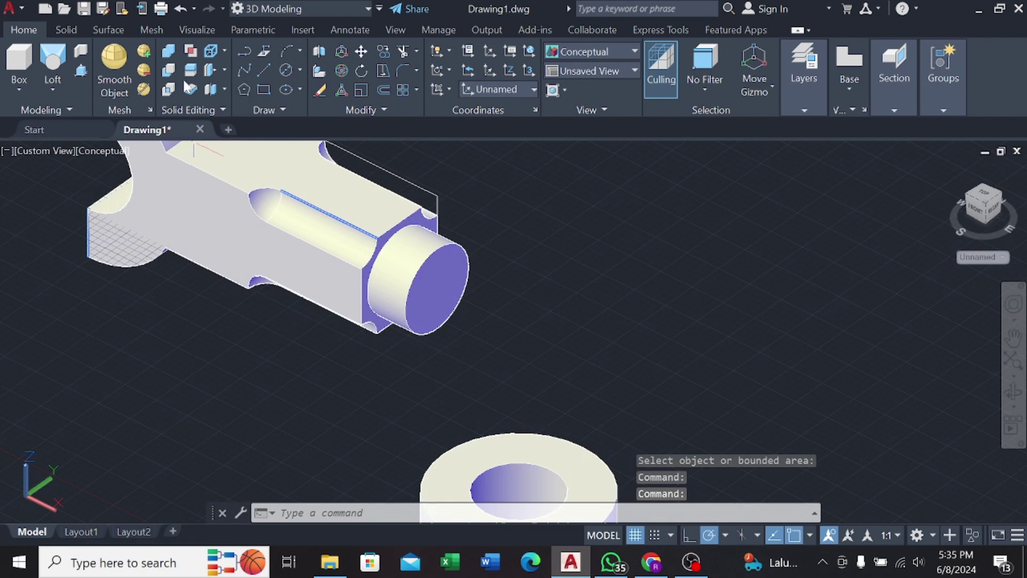
Step: Set the viewport visual style to 2D Wireframe and turn on Ortho mode
left_click(85, 151)
left_click(115, 184)
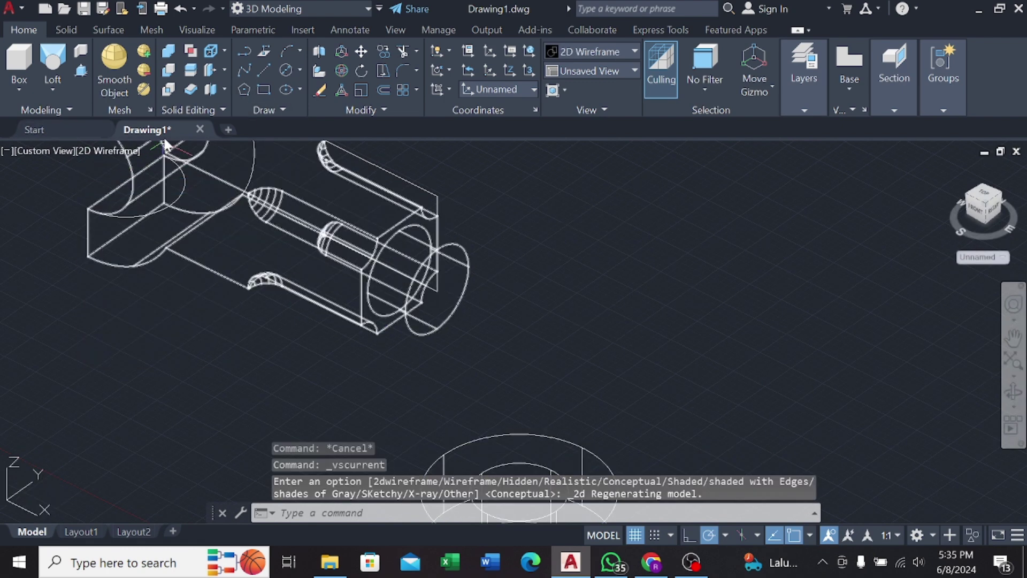
left_click(269, 67)
scroll(481, 344, "up", 3)
scroll(375, 268, "up", 2)
key("F8")
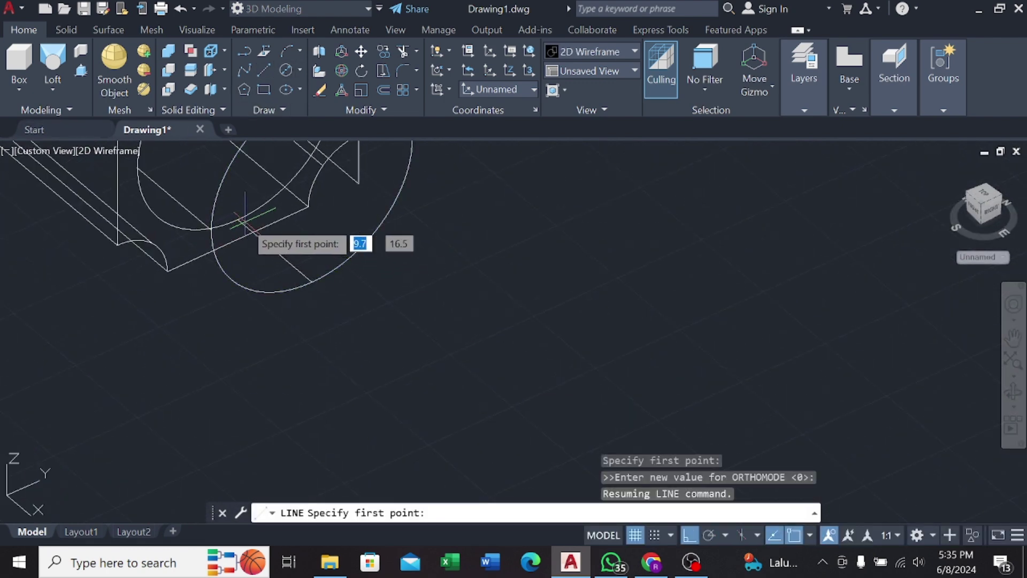
Step: Orbit to a right-side view and try placing construction lines, cancelling each attempt
middle_click_drag(242, 220, 232, 406)
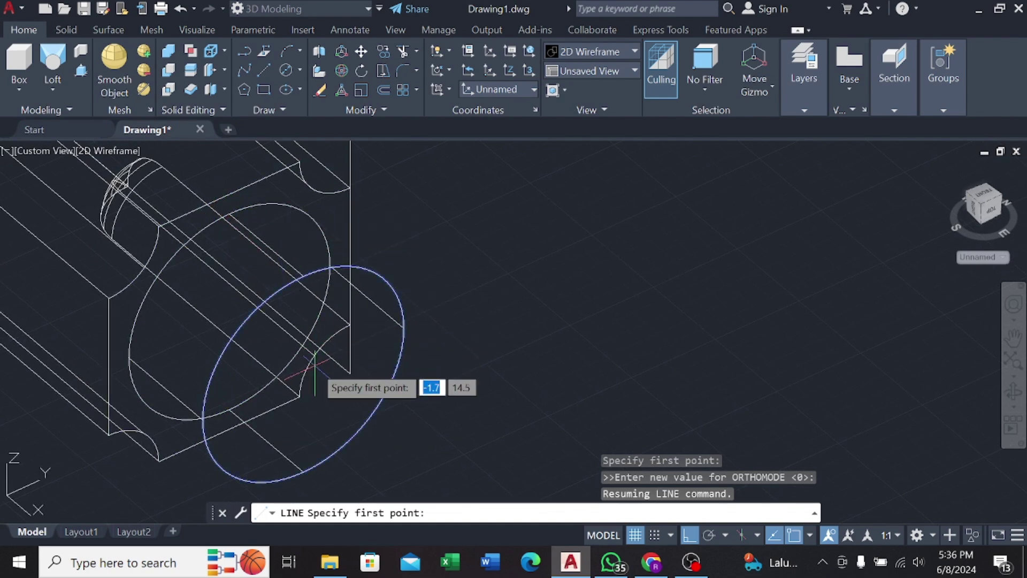
mouse_move(313, 386)
middle_mouse_down("shift")
mouse_move(275, 335)
mouse_move(255, 350)
mouse_move(252, 321)
middle_mouse_up("shift")
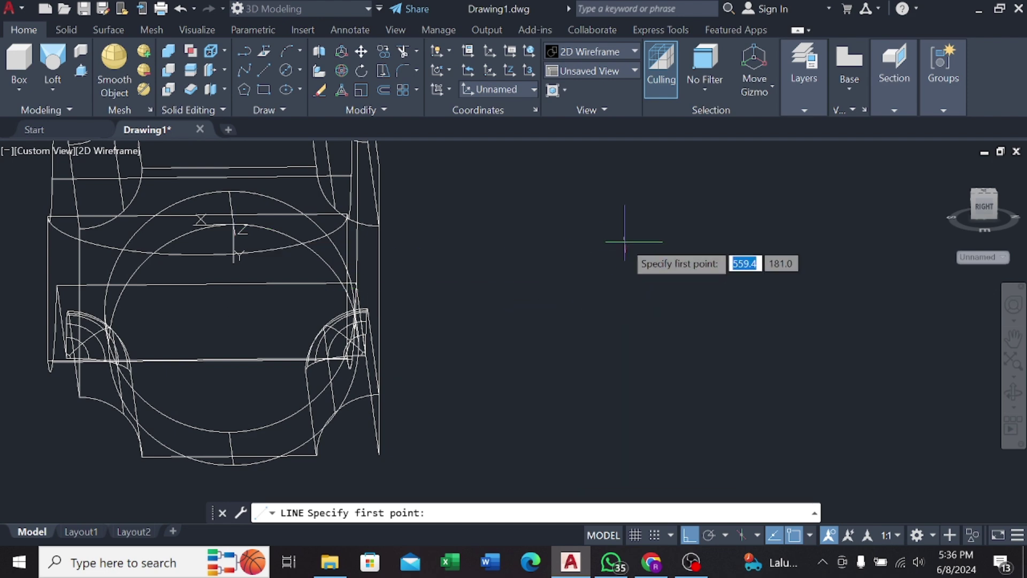
left_click(635, 211)
key("Escape")
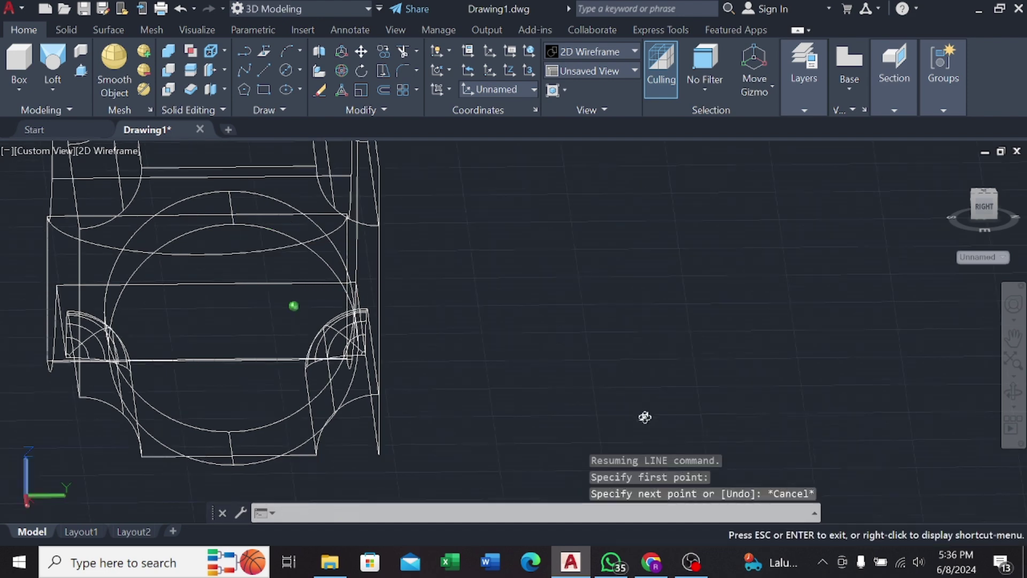
mouse_move(637, 432)
middle_mouse_down("shift")
mouse_move(738, 413)
mouse_move(699, 341)
middle_mouse_up("shift")
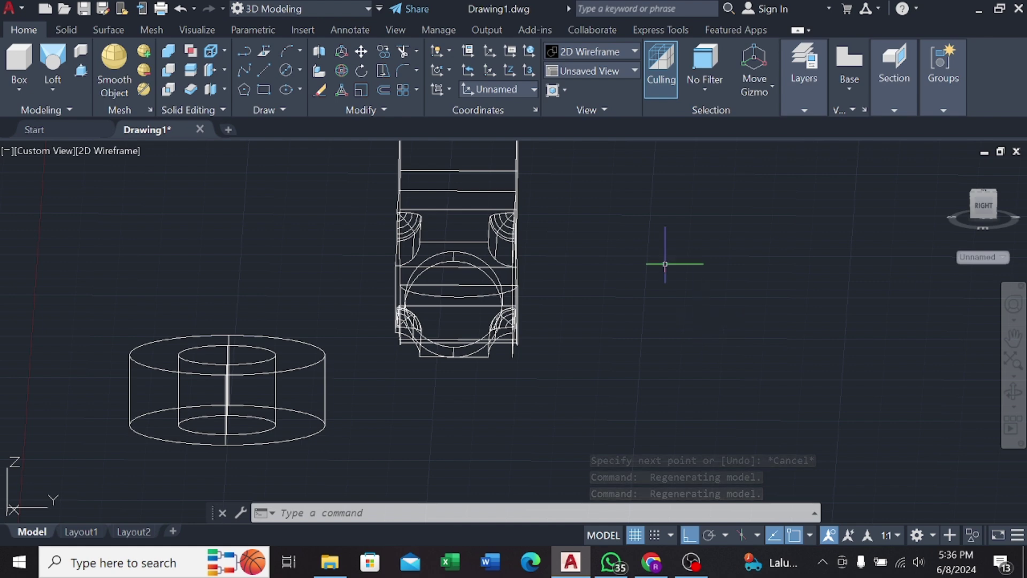
left_click(264, 70)
left_click(727, 208)
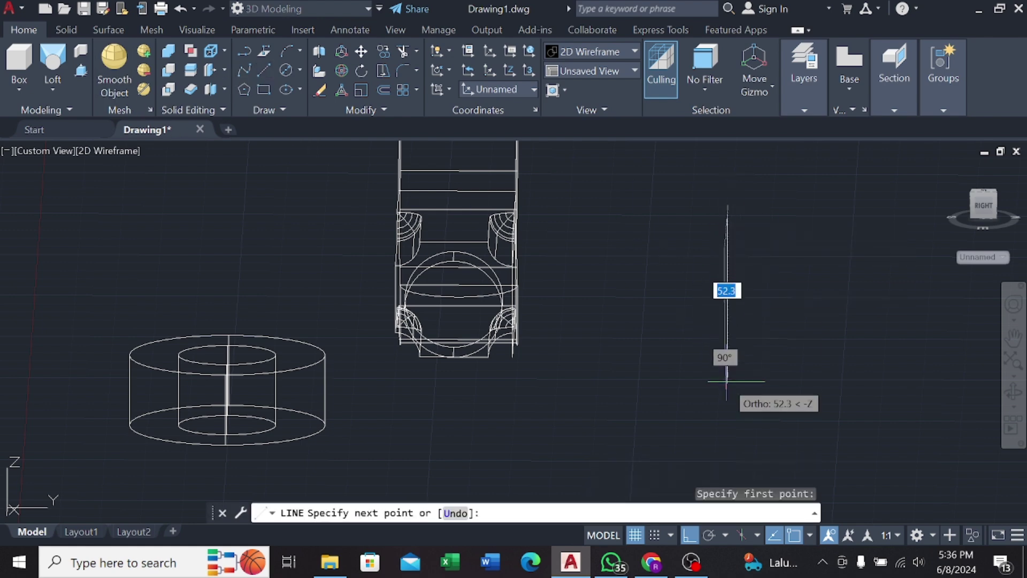
key("Escape")
key("Return")
left_click(723, 202)
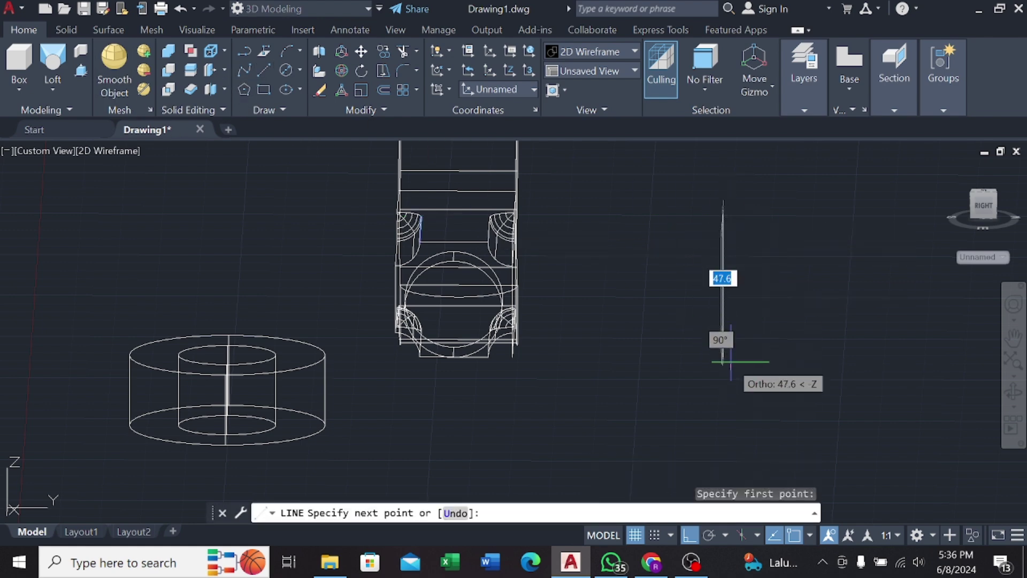
Step: Orbit toward the front, abandon another line, and switch to SW Isometric view
middle_click_drag(723, 362, 837, 367, "shift")
key("Escape")
middle_click_drag(619, 344, 566, 266, "shift")
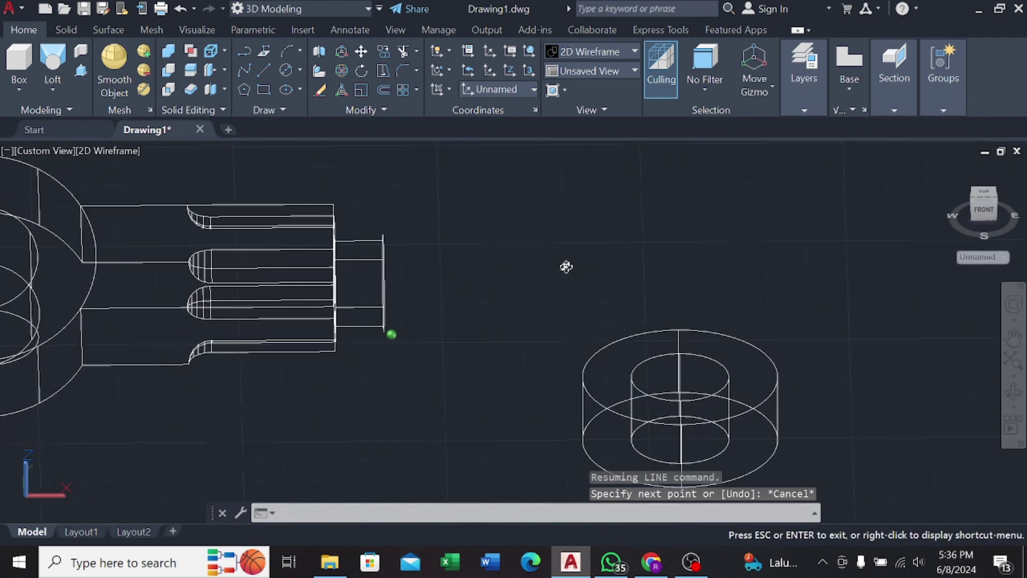
key("Return")
left_click(493, 176)
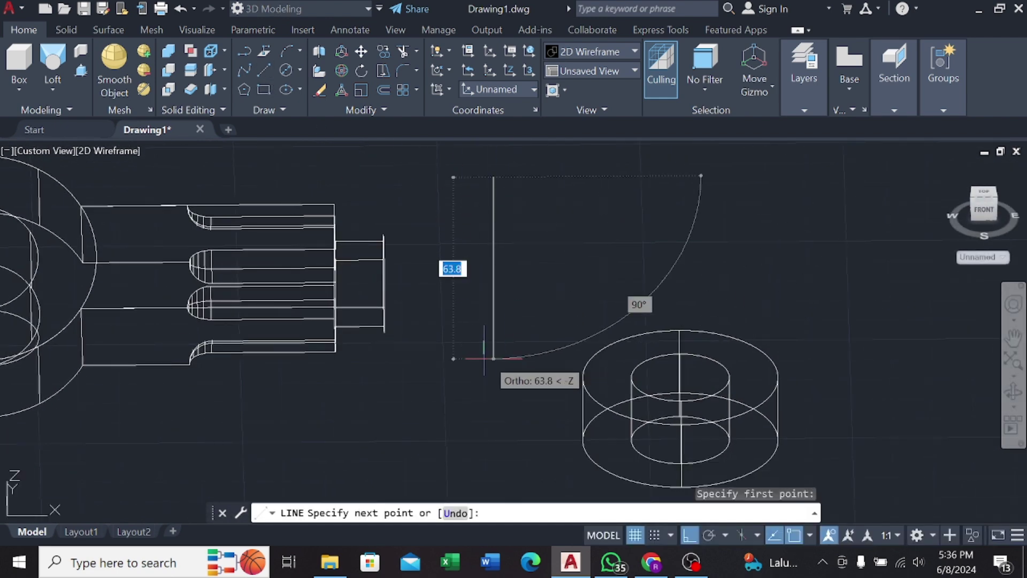
key("Escape")
left_click(67, 151)
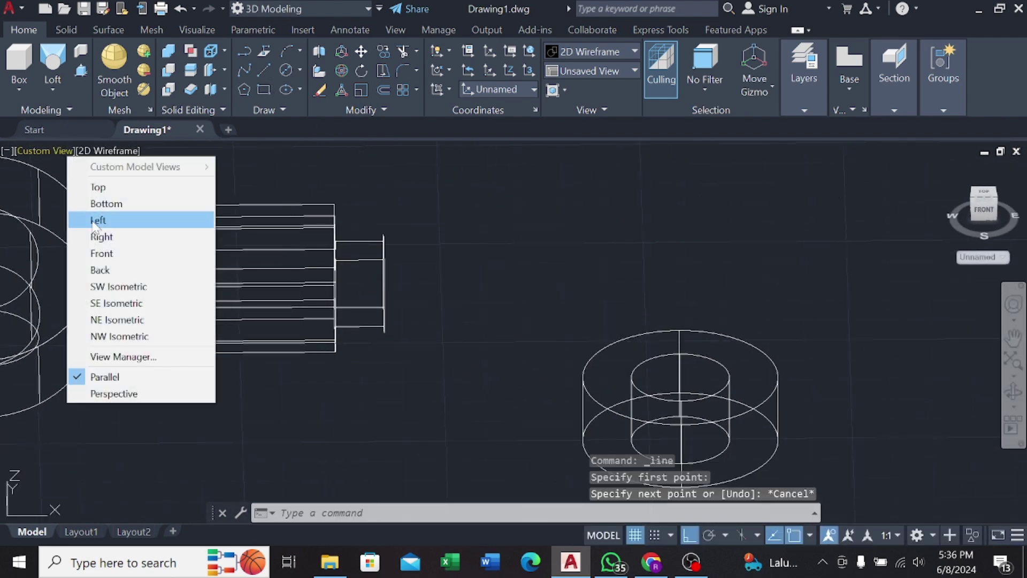
left_click(96, 286)
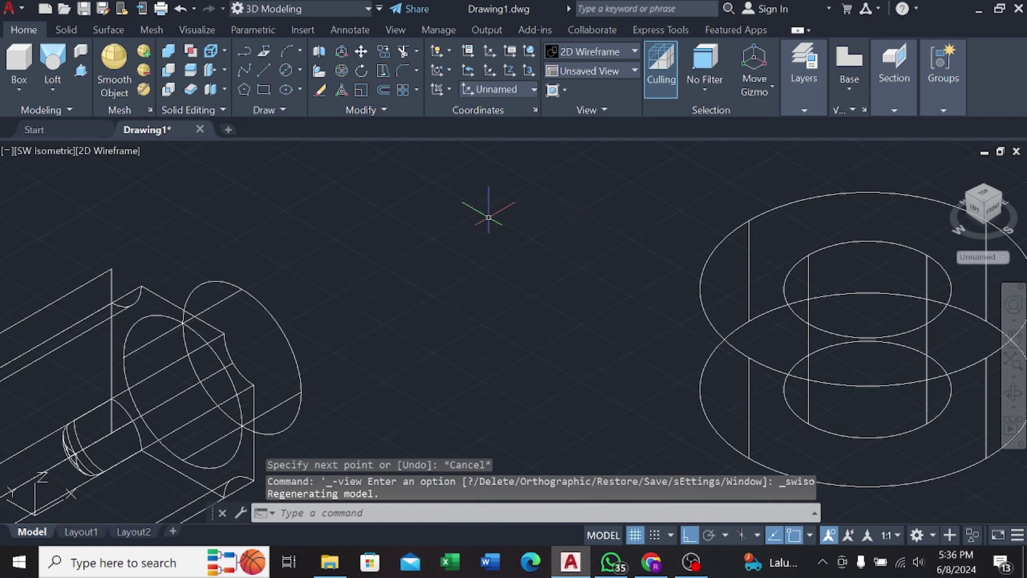
Step: Switch to the Front view and centre the fork on screen
left_click(991, 212)
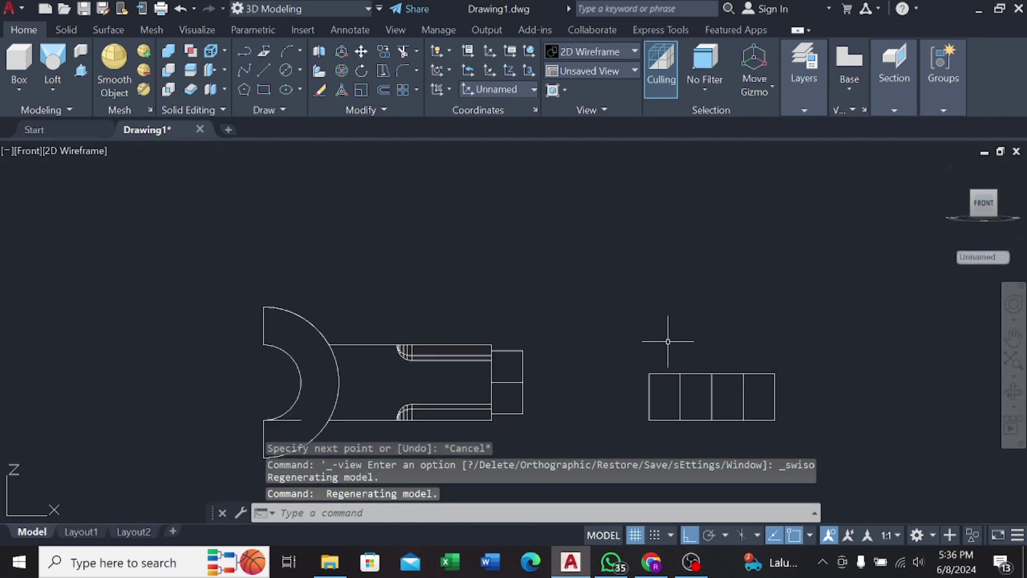
scroll(668, 341, "up", 3)
left_click(271, 65)
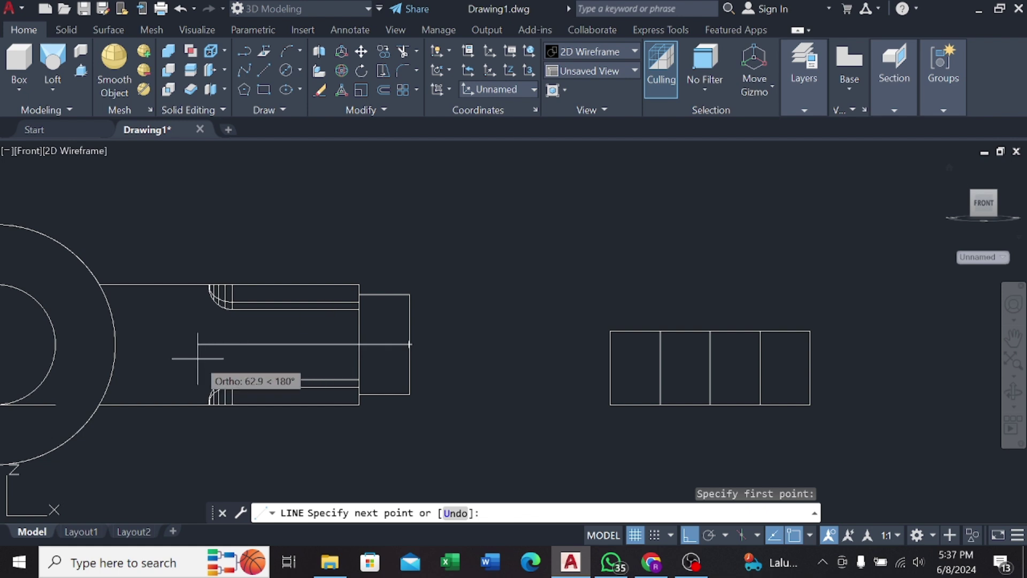
middle_click_drag(198, 358, 491, 326)
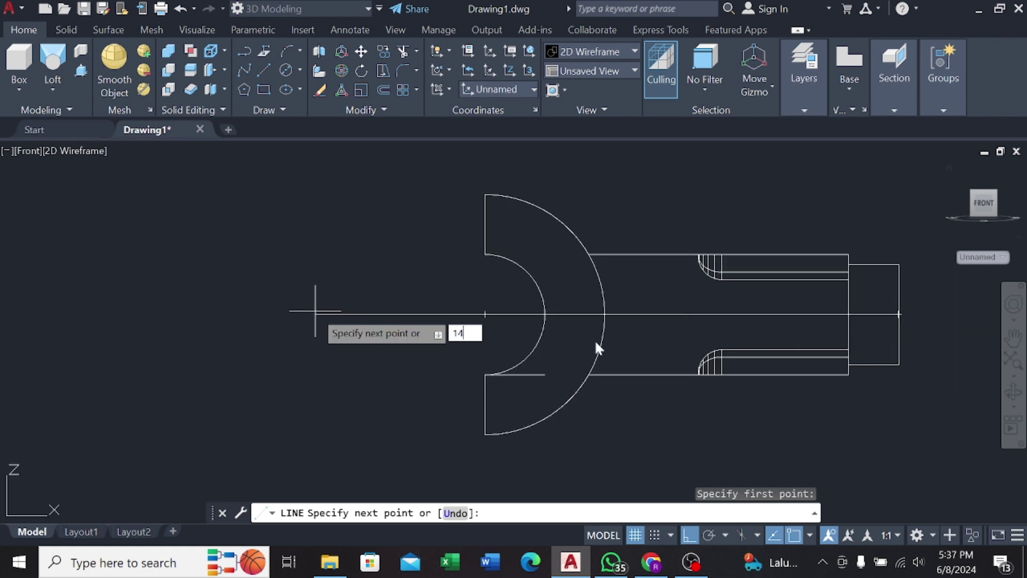
key("Escape")
Step: Draw a short line at the fork's end, then start a centre line from its right end
left_click(262, 75)
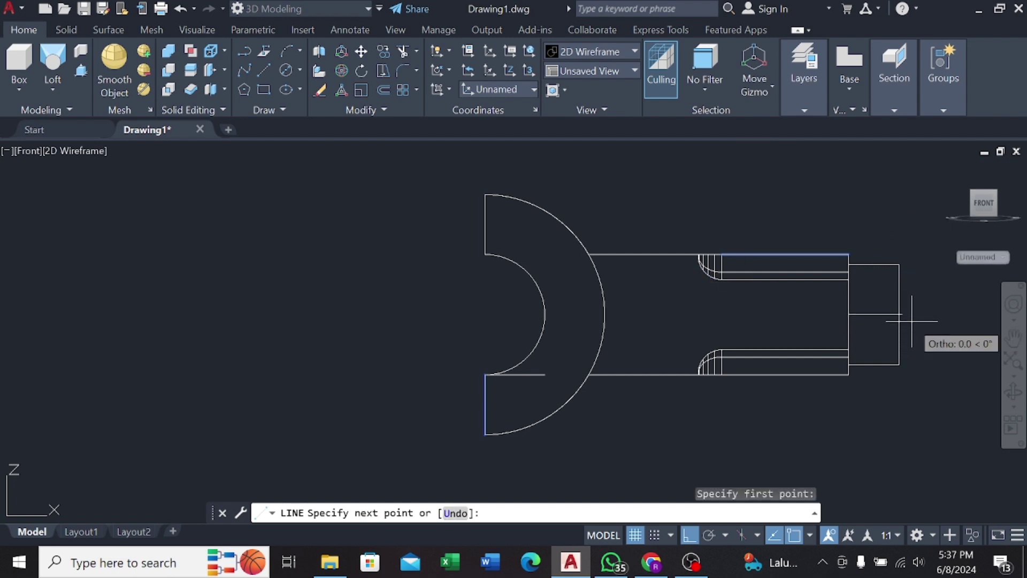
left_click(912, 321)
key("Escape")
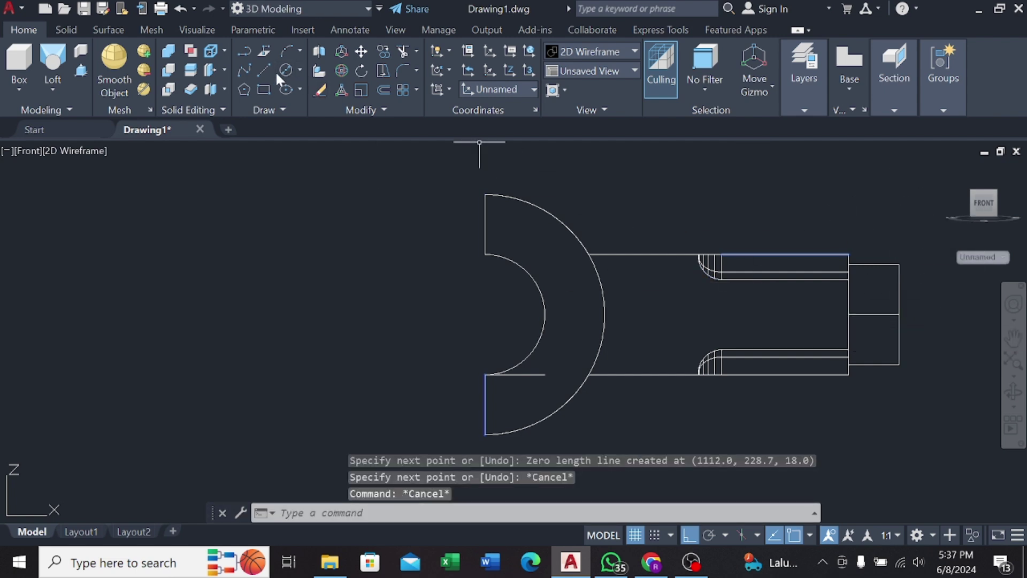
left_click(263, 70)
left_click(898, 315)
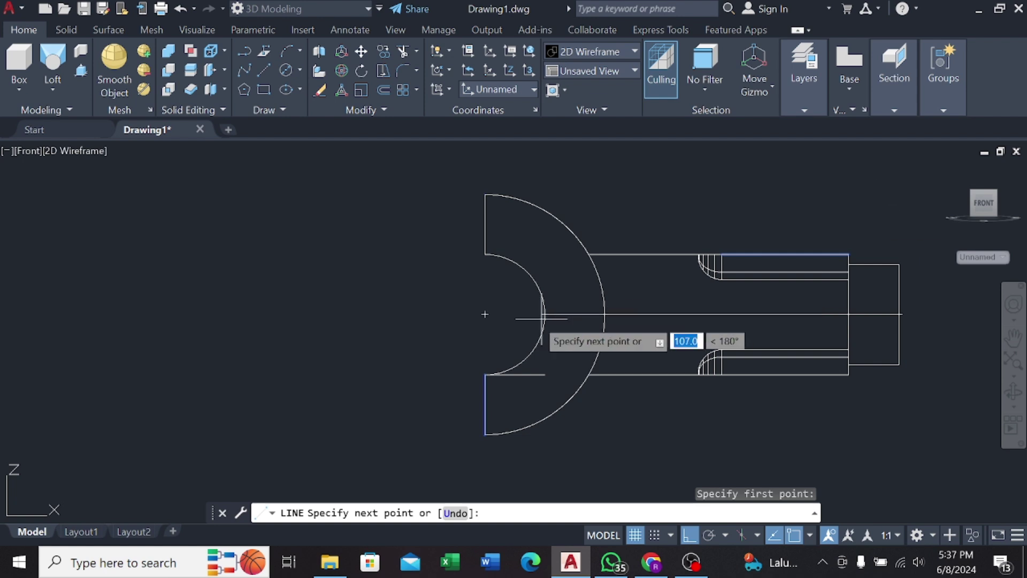
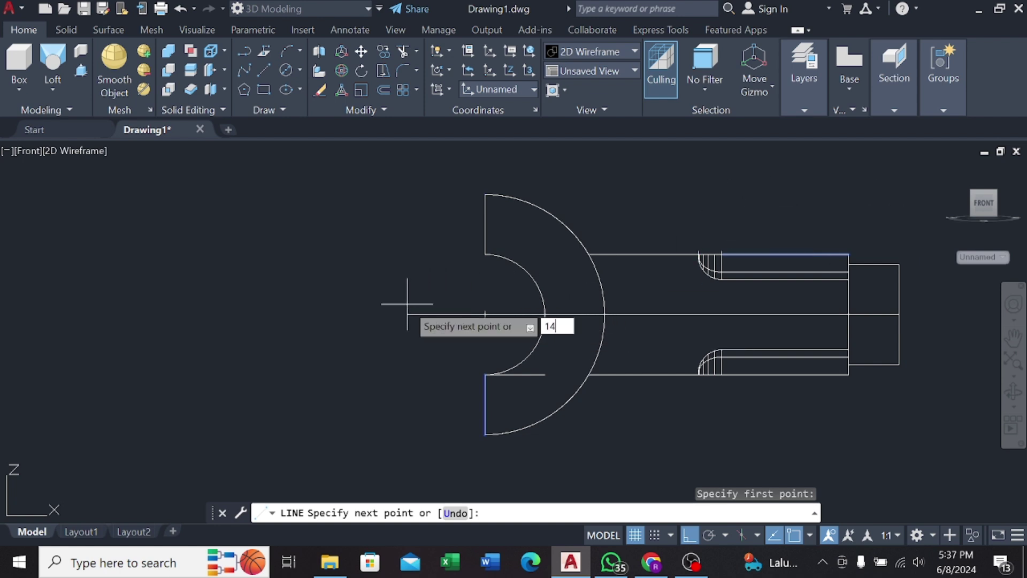
type("7")
Step: Finish the 147-unit centre line and switch to an orbited SW Isometric view
key("Return")
key("Escape")
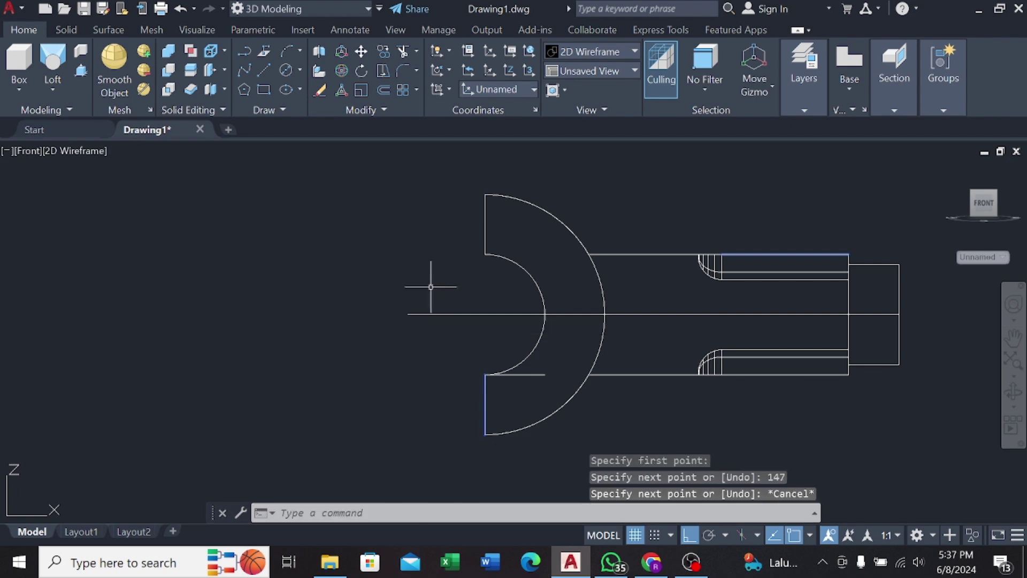
left_click(33, 155)
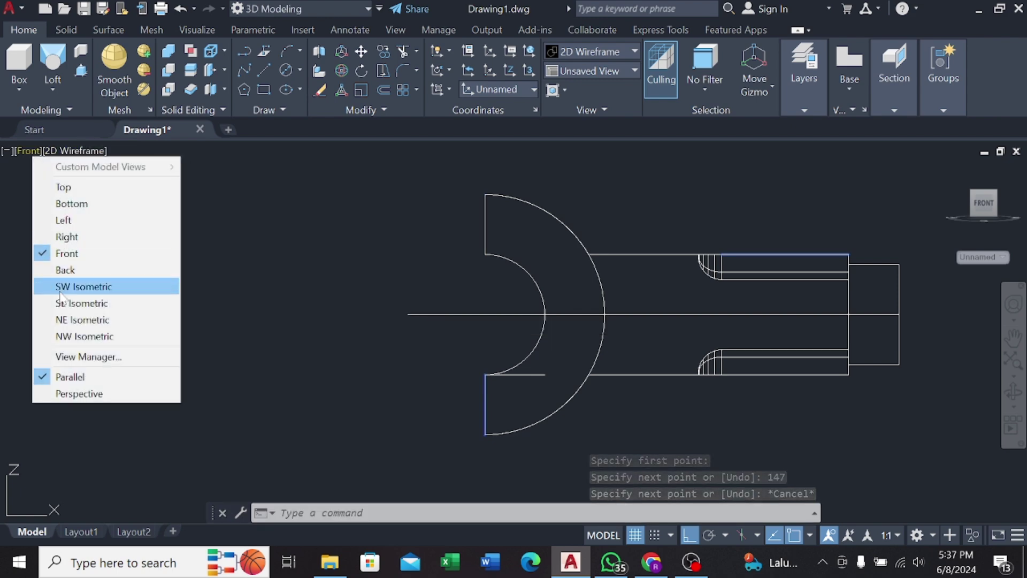
left_click(91, 287)
scroll(559, 278, "up", 5)
mouse_move(589, 268)
middle_mouse_down("shift")
mouse_move(559, 278)
mouse_move(535, 335)
middle_mouse_up("shift")
Step: Draw trial guide lines between snap points on the yoke, then undo them
left_click(268, 74)
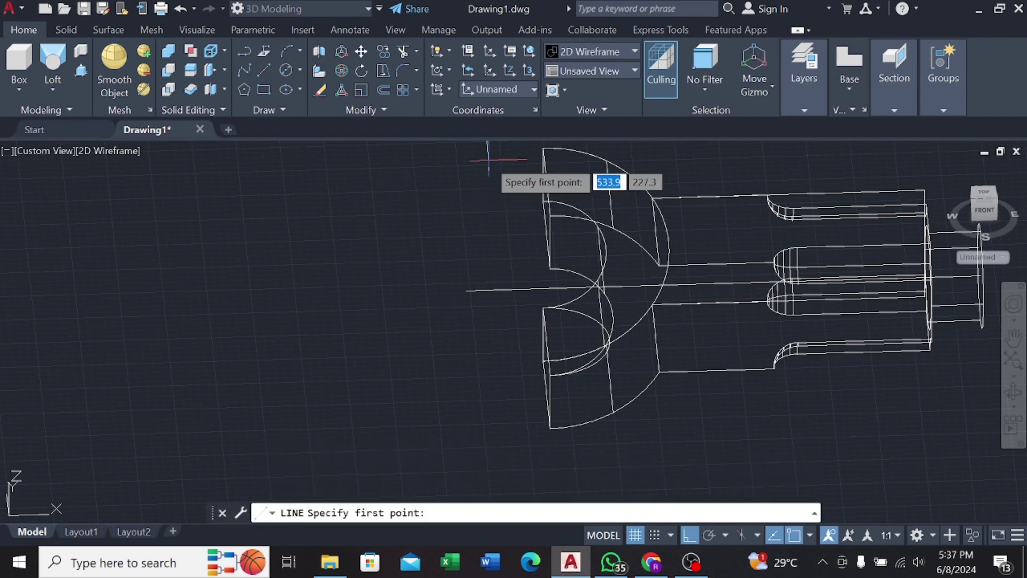
left_click(545, 182)
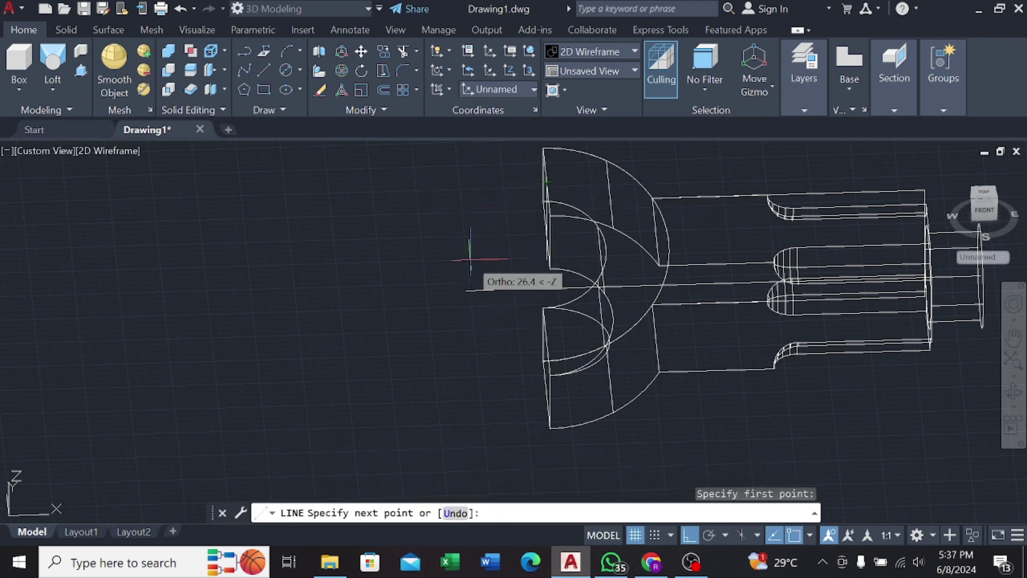
middle_click_drag(470, 260, 477, 286, "shift")
left_click(488, 293)
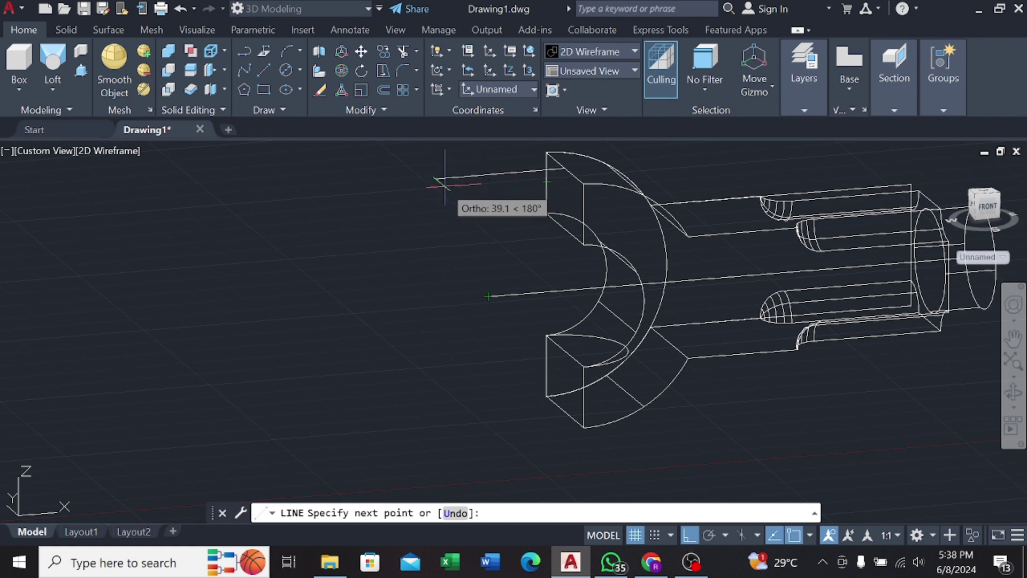
left_click(985, 206)
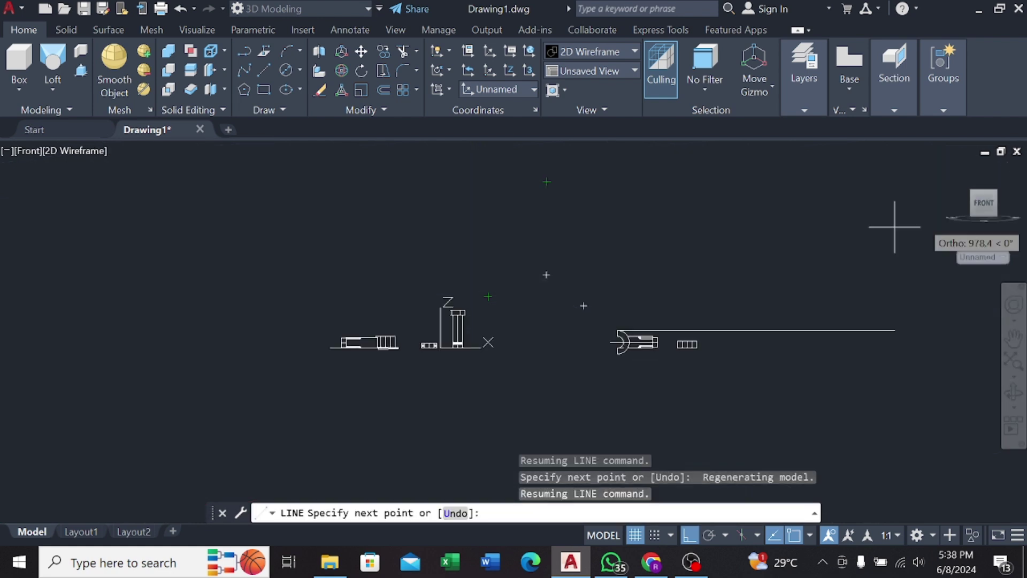
left_click(510, 278)
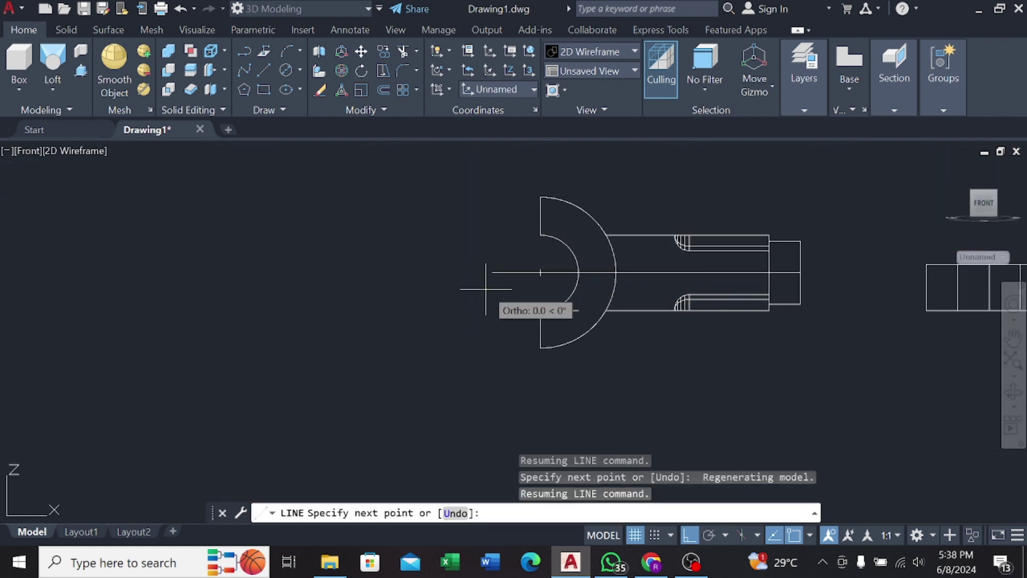
left_click(492, 272)
key("Escape")
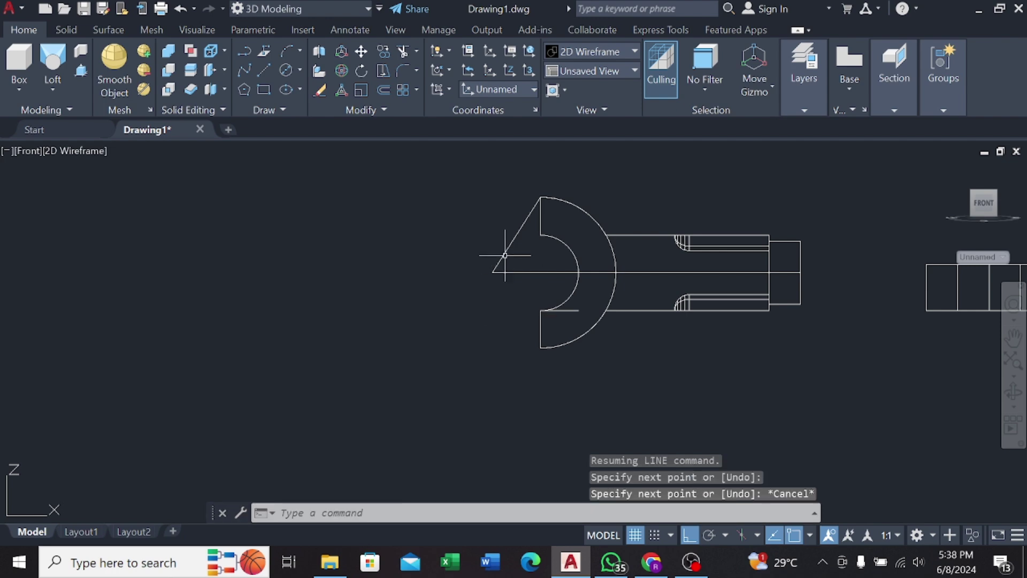
key("ctrl+z")
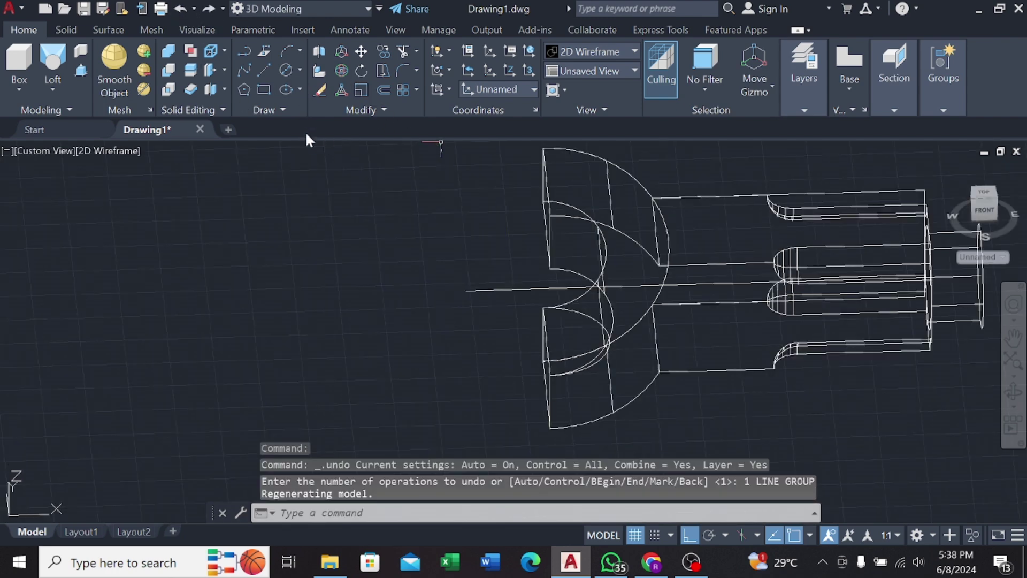
Step: Undo back to the oblique view and start a guide line at the yoke corner, then cancel it
key("ctrl+z")
key("ctrl+z")
key("ctrl+z")
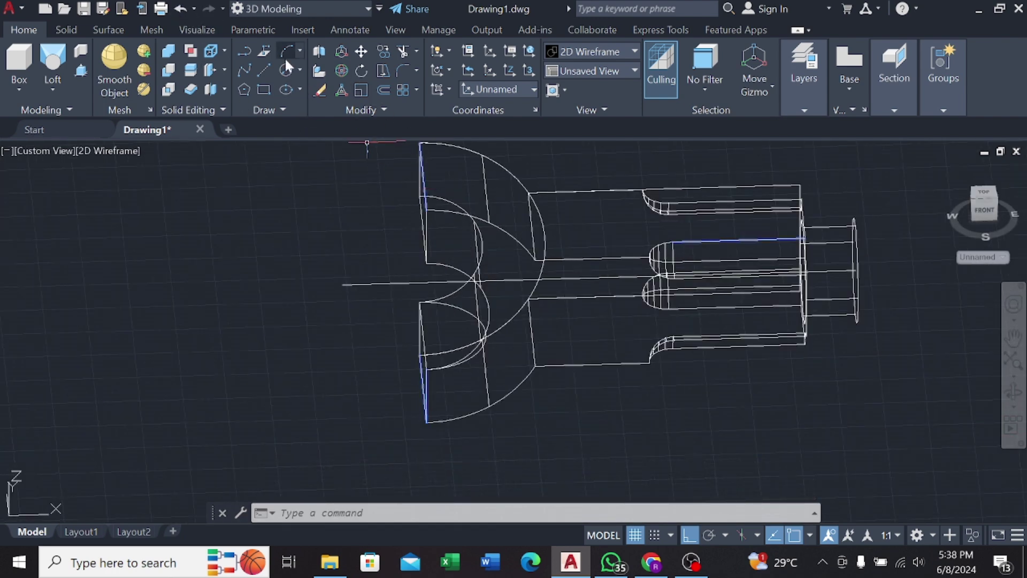
left_click(264, 70)
middle_click_drag(420, 171, 438, 190, "shift")
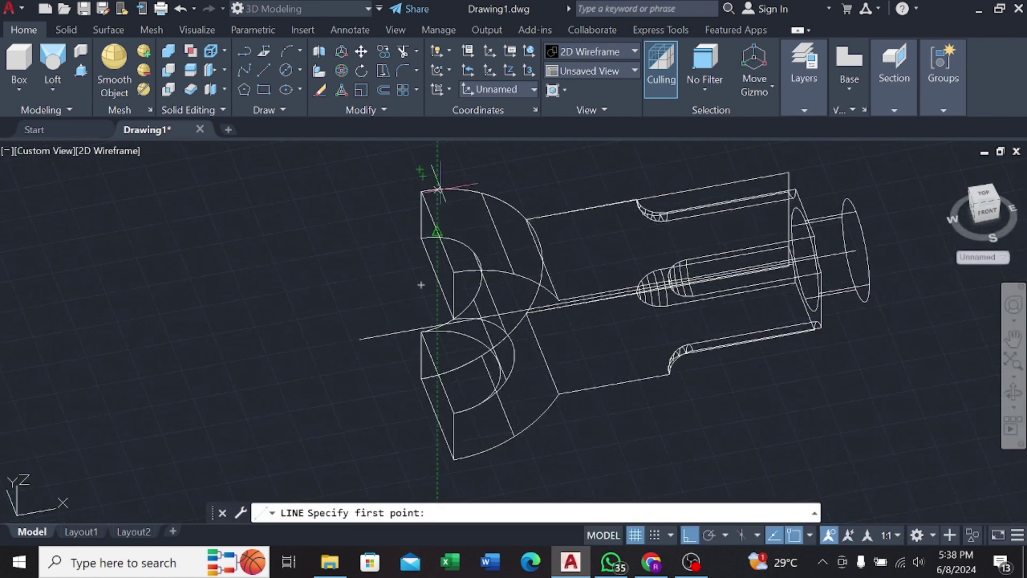
left_click(438, 234)
middle_click_drag(360, 339, 344, 282, "shift")
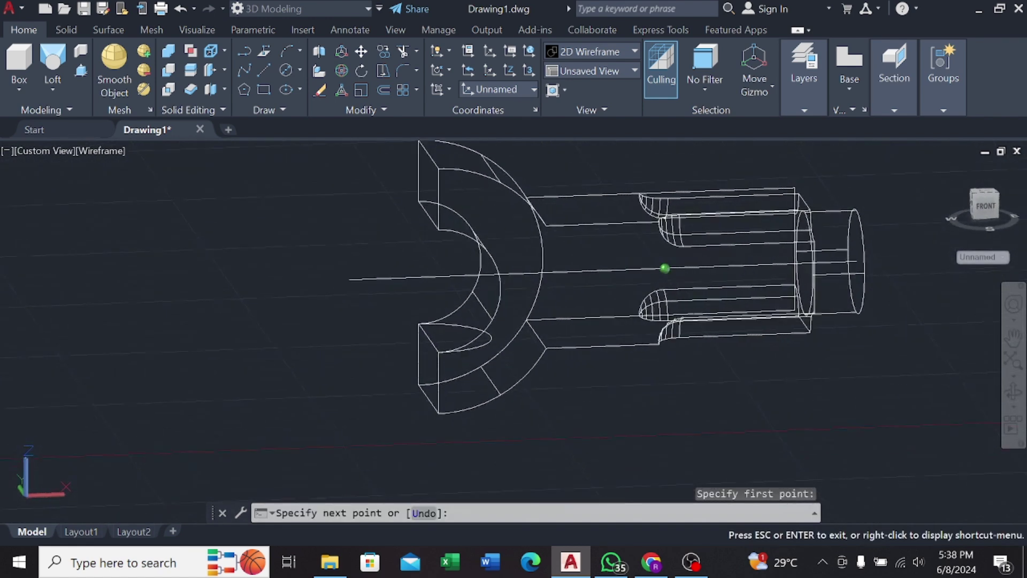
key("Escape")
Step: Draw a trial line to an endpoint, undo it, and orbit the view
left_click(264, 70)
left_click(349, 279)
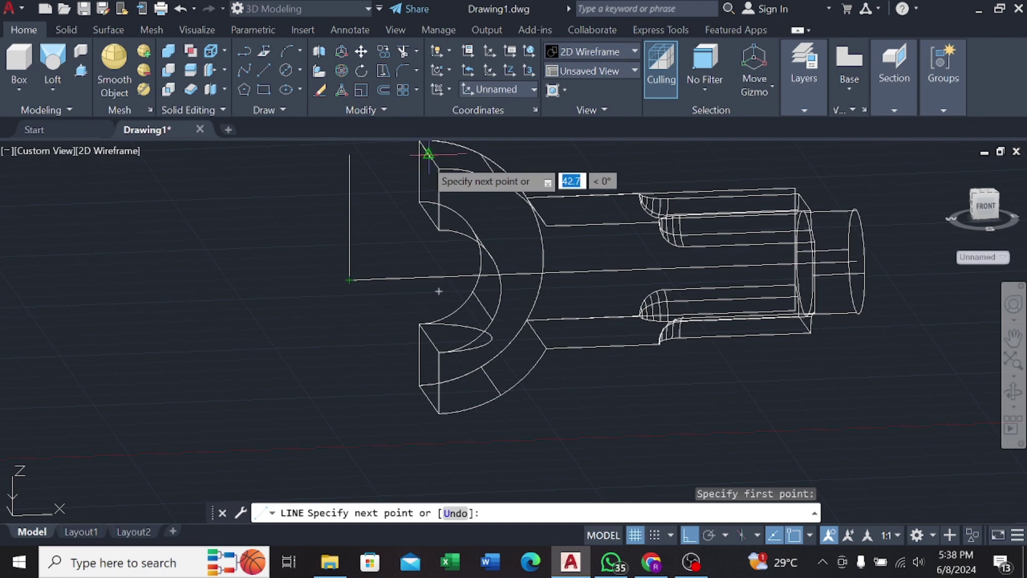
left_click(429, 155)
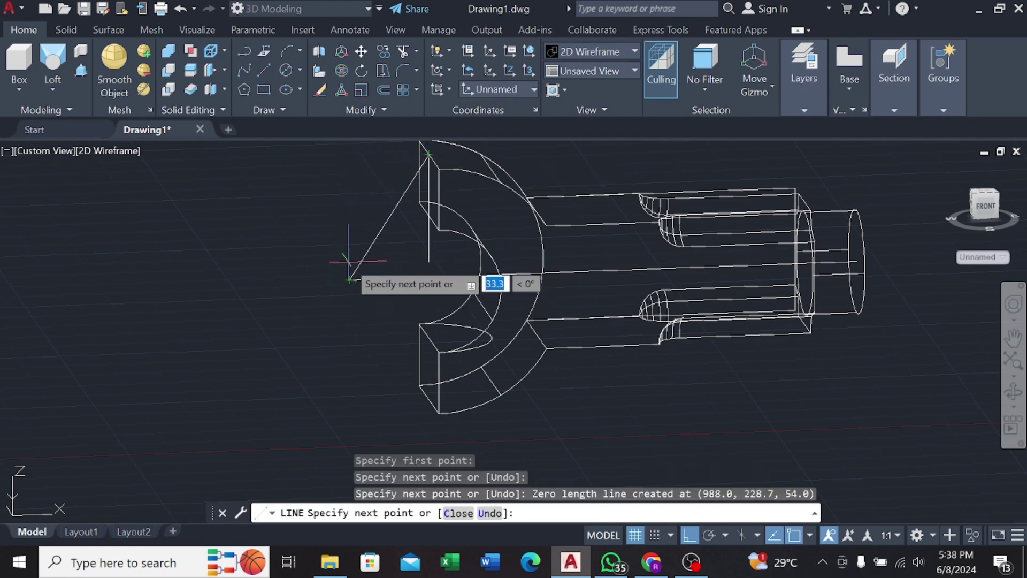
key("Escape")
left_click(181, 9)
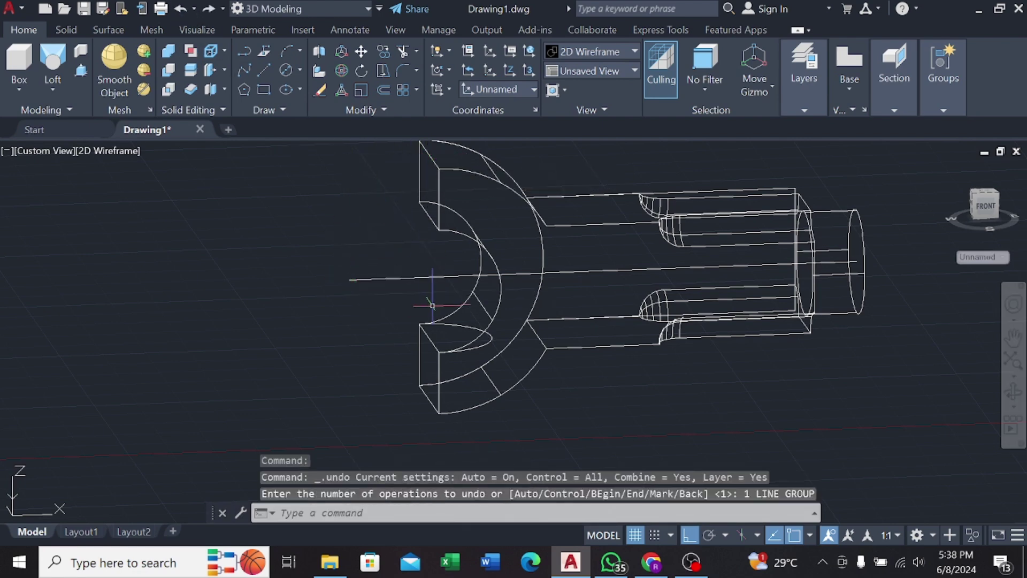
middle_click_drag(433, 305, 451, 326, "shift")
Step: Select the collar ring and start moving it, then cancel the move
scroll(492, 335, "down", 4)
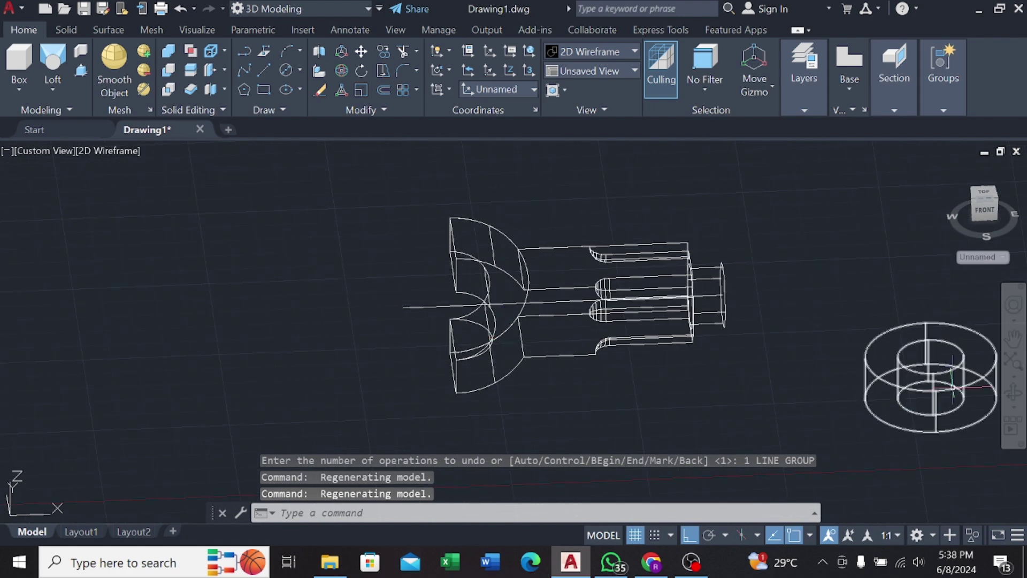
left_click(918, 324)
right_click(917, 289)
left_click(899, 282)
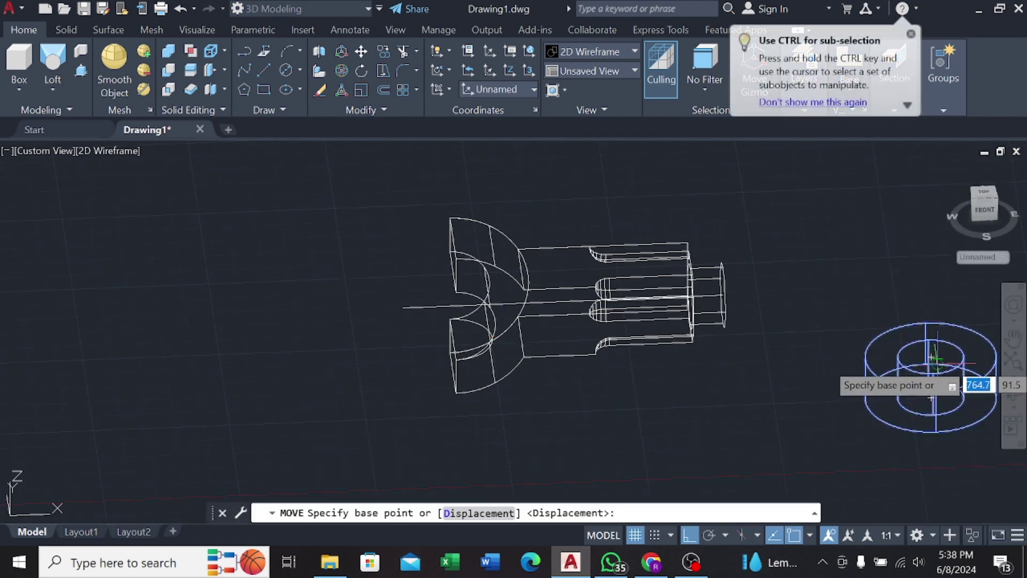
left_click(931, 356)
key("Escape")
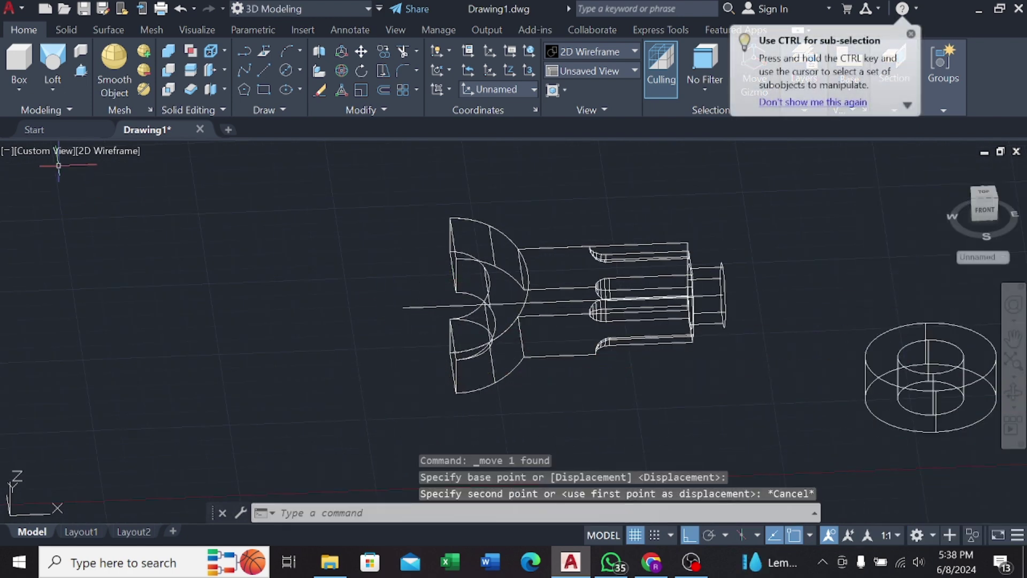
Step: Switch to SW Isometric and zoom closely onto the yoke's forked end, cancelling another collar move
left_click(56, 151)
left_click(99, 285)
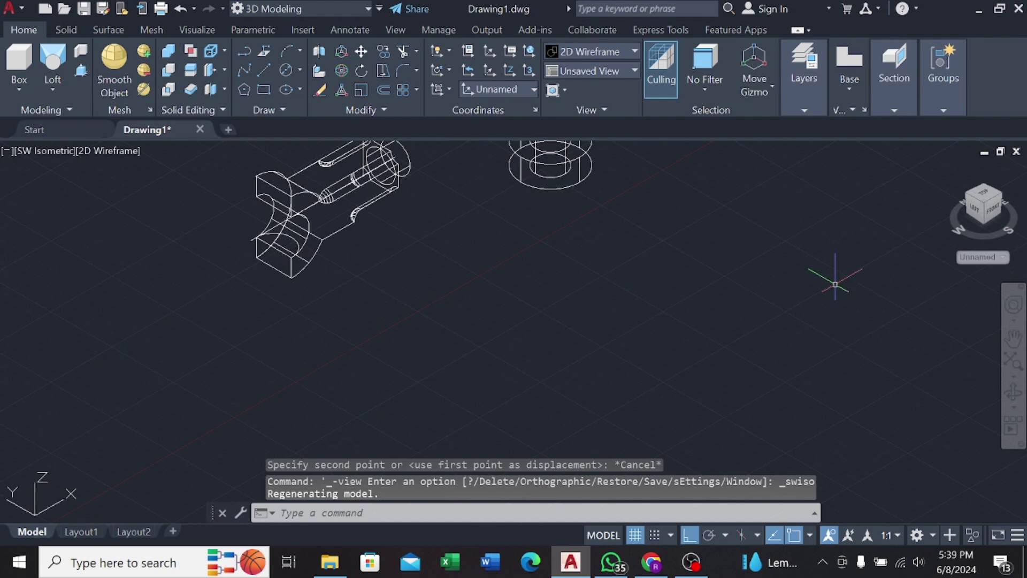
left_click(514, 267)
left_click(452, 222)
right_click(444, 194)
left_click(508, 282)
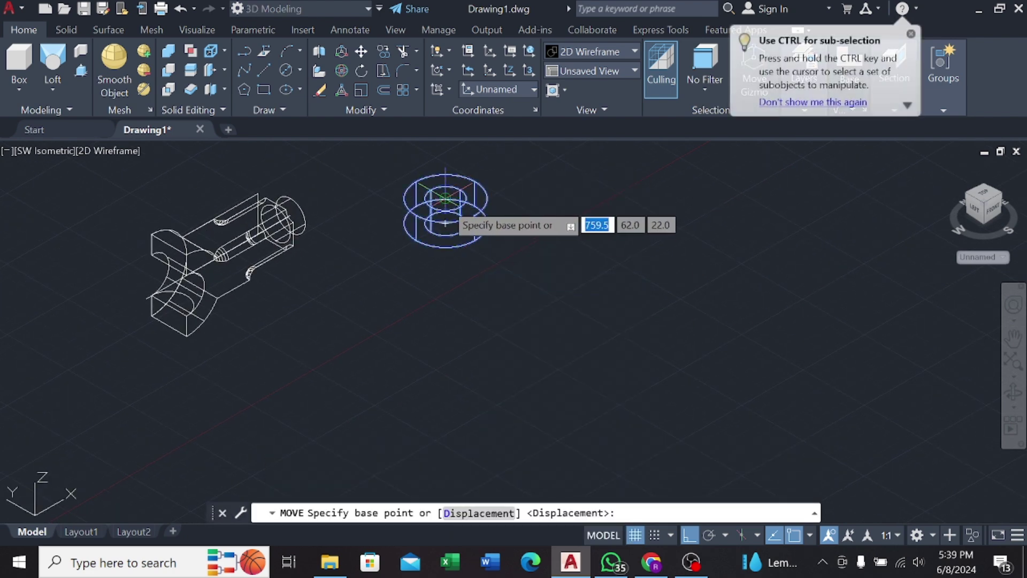
left_click(444, 214)
scroll(236, 252, "up", 5)
mouse_move(27, 294)
middle_mouse_down()
mouse_move(108, 360)
mouse_move(229, 347)
middle_mouse_up()
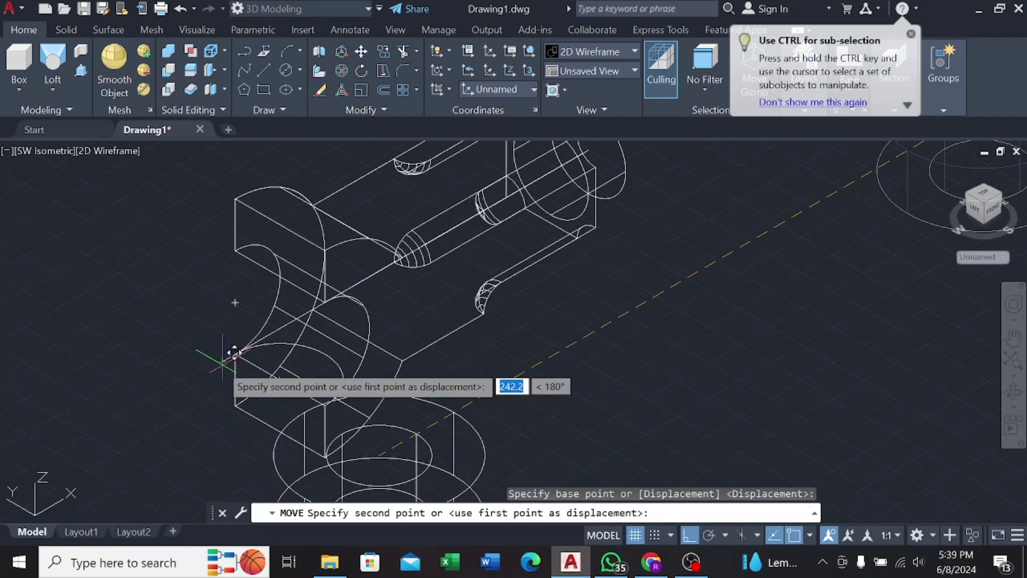
key("Escape")
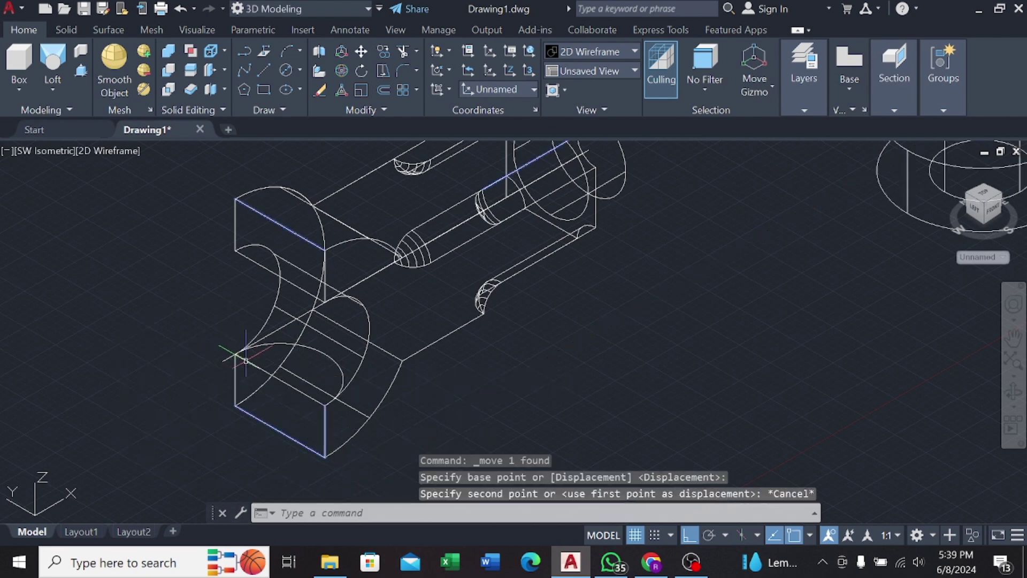
type("l")
key("Return")
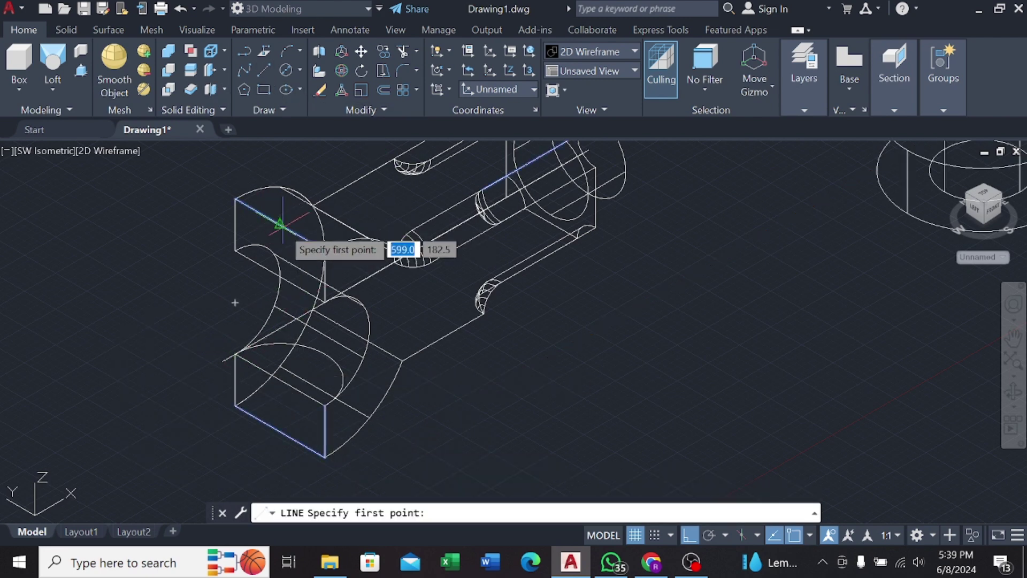
Step: Cancel the pending line, then go from Top view to an orbited SW Isometric view
left_click(279, 223)
key("Escape")
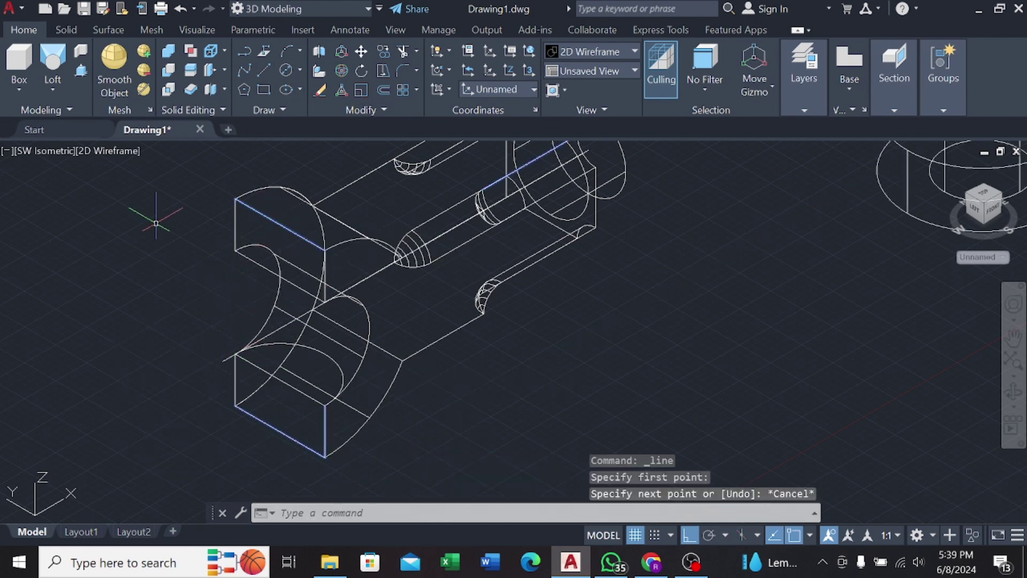
left_click(56, 152)
left_click(92, 192)
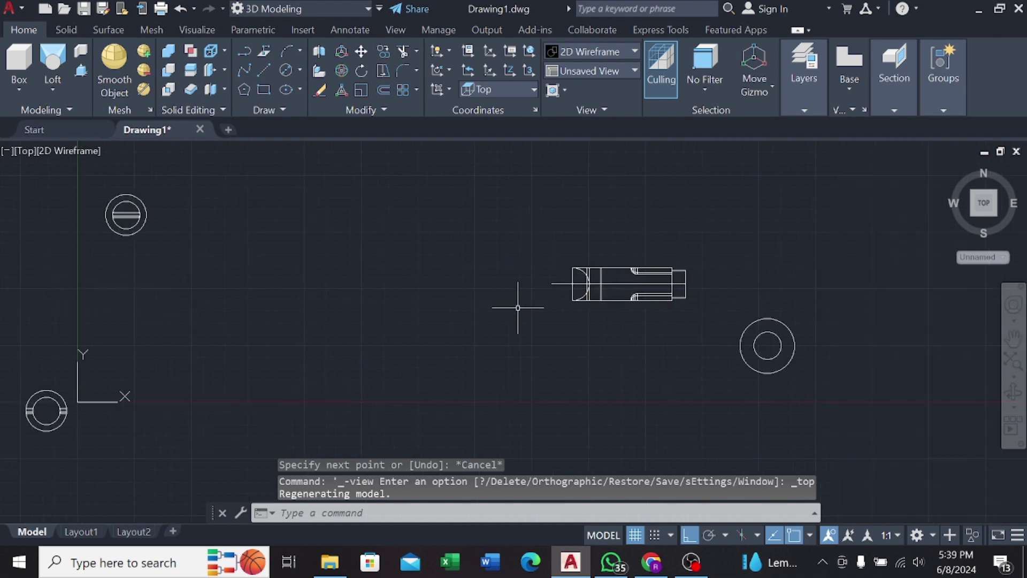
left_click(73, 152)
left_click(24, 150)
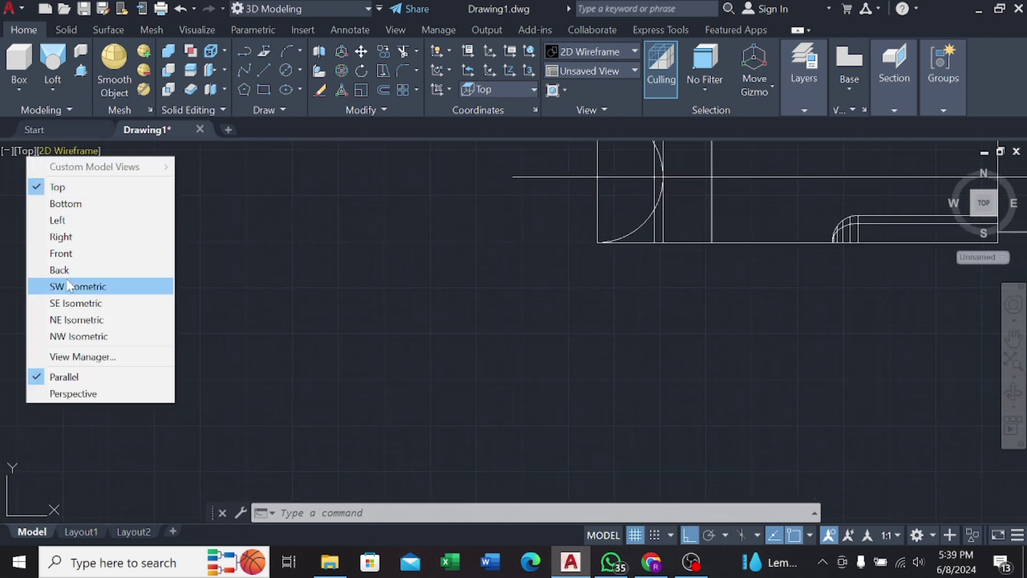
left_click(51, 286)
scroll(636, 243, "up", 5)
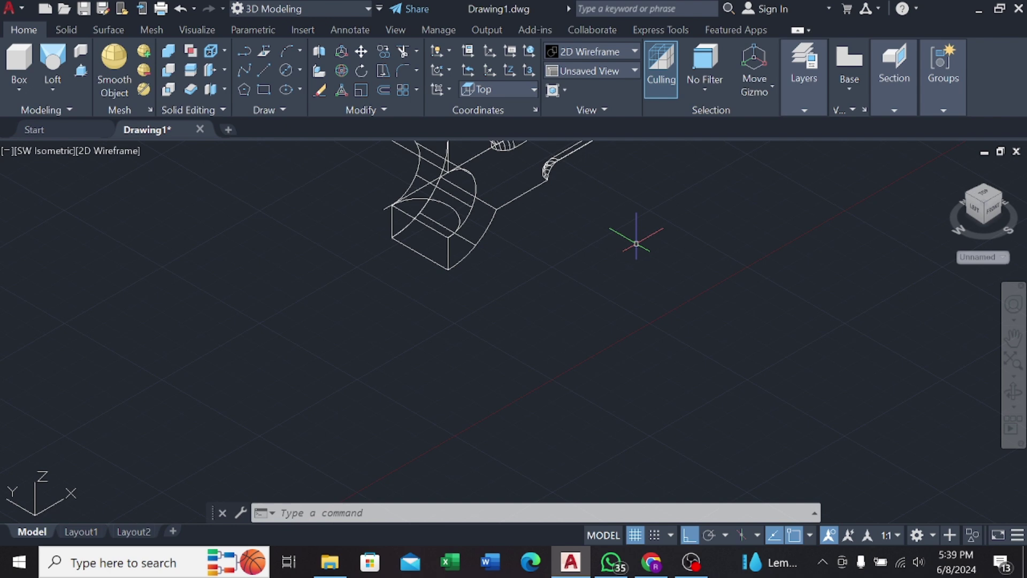
middle_click_drag(636, 243, 430, 264, "shift")
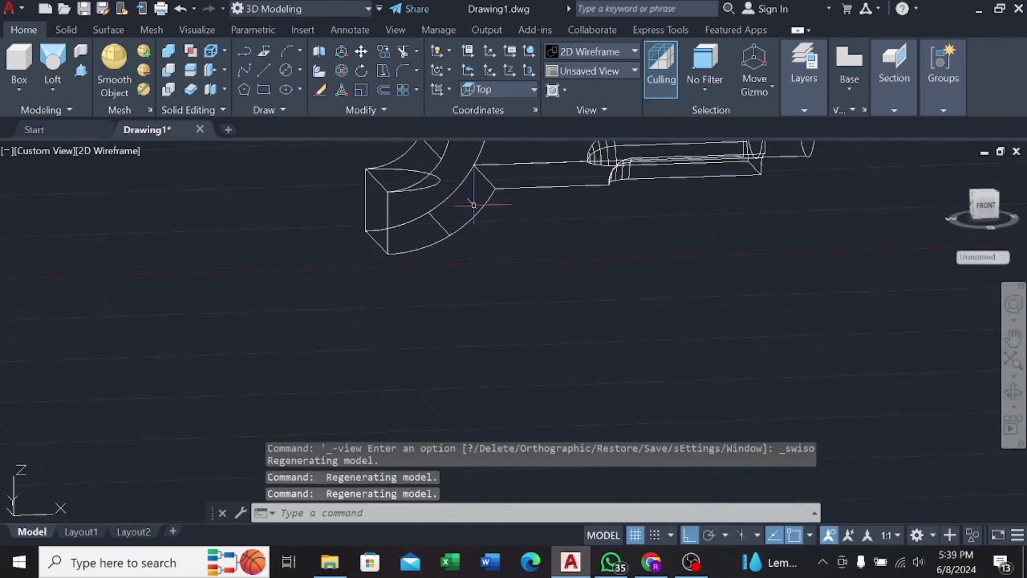
Step: Start a horizontal construction line at the rod end's upper corner, then switch to Top view
left_click(263, 70)
middle_click_drag(300, 243, 287, 311)
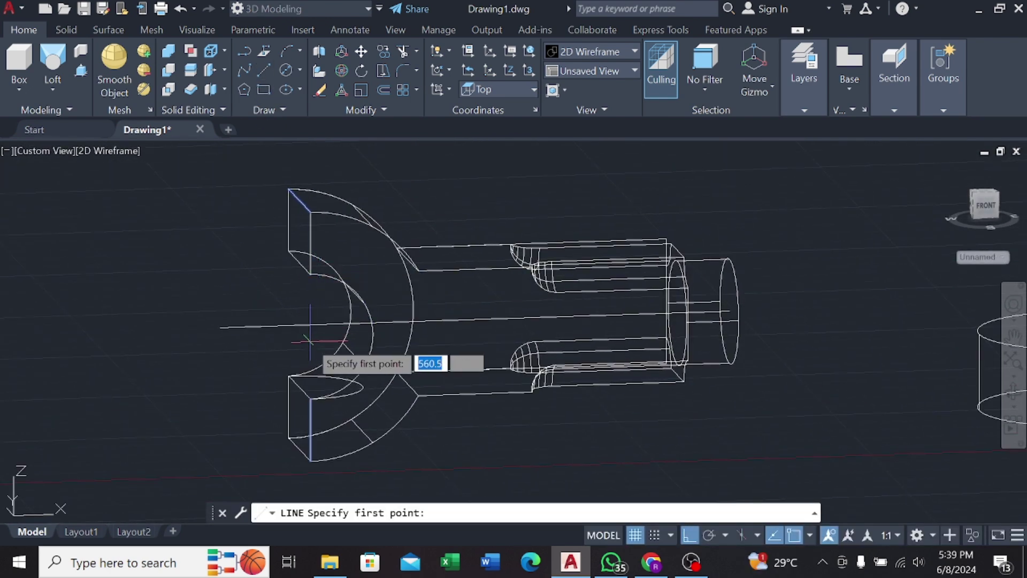
left_click(299, 200)
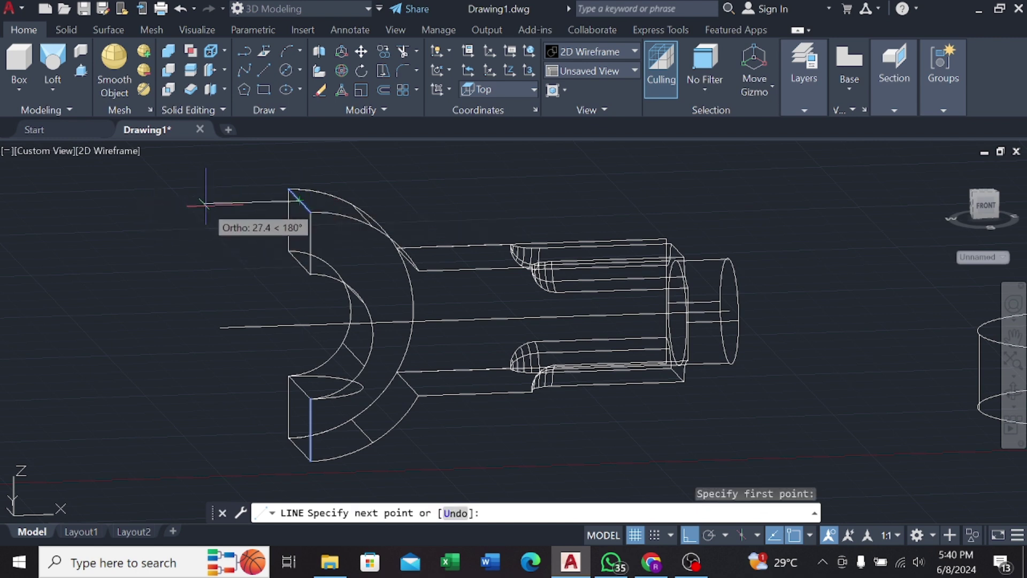
key("Escape")
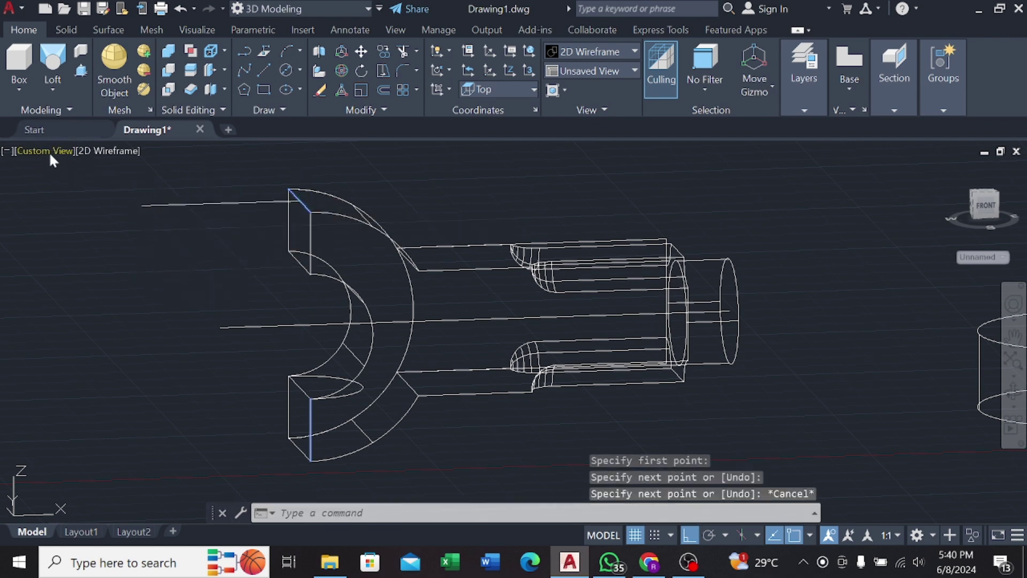
left_click(51, 154)
left_click(75, 187)
Step: Switch to SW Isometric, then Left view, and orbit the model to a tilted angle
left_click(26, 151)
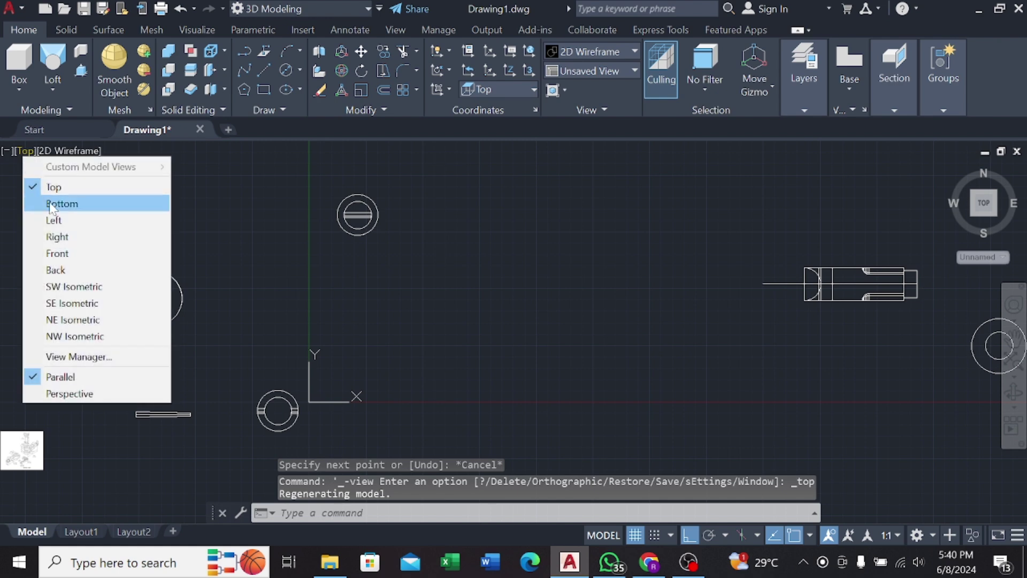
left_click(80, 286)
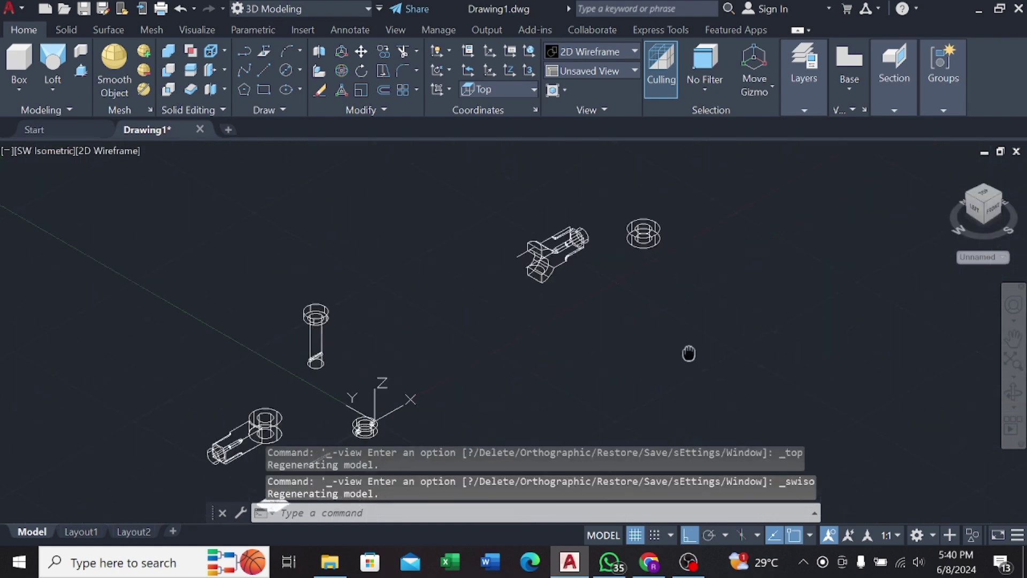
scroll(616, 316, "up", 4)
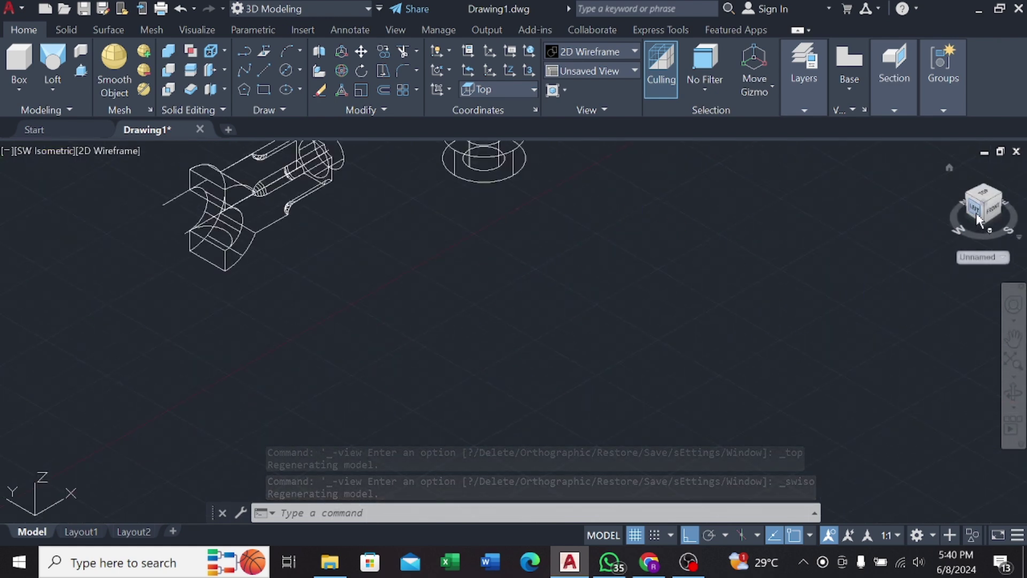
left_click(975, 208)
mouse_move(550, 300)
middle_mouse_down("shift")
mouse_move(524, 333)
mouse_move(527, 237)
mouse_move(321, 237)
middle_mouse_up("shift")
Step: Add a vertical drop line beside the rod part's curved end
type("l")
key("Return")
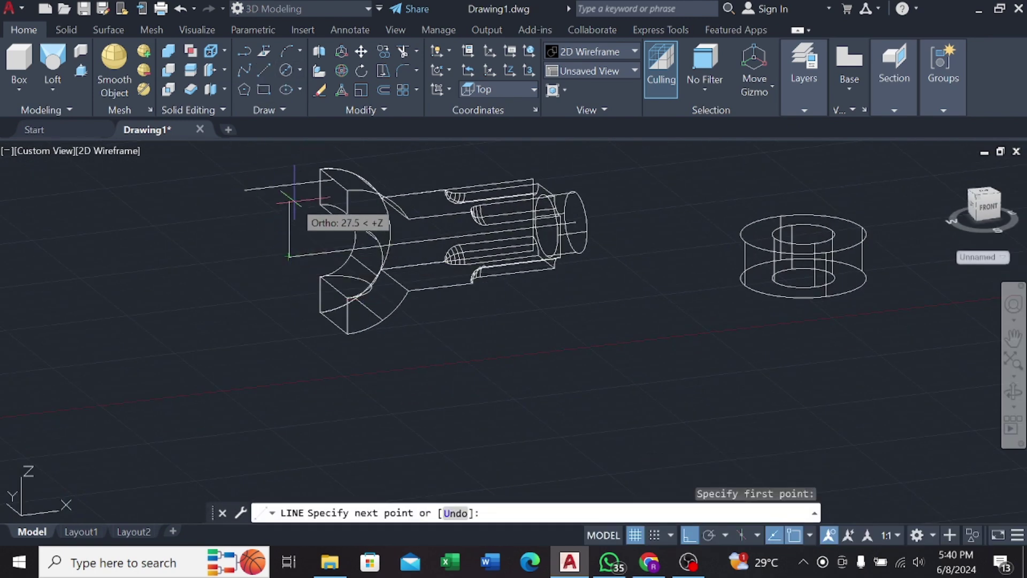
scroll(289, 185, "up", 1)
key("Escape")
scroll(268, 224, "up", 2)
scroll(251, 265, "up", 1)
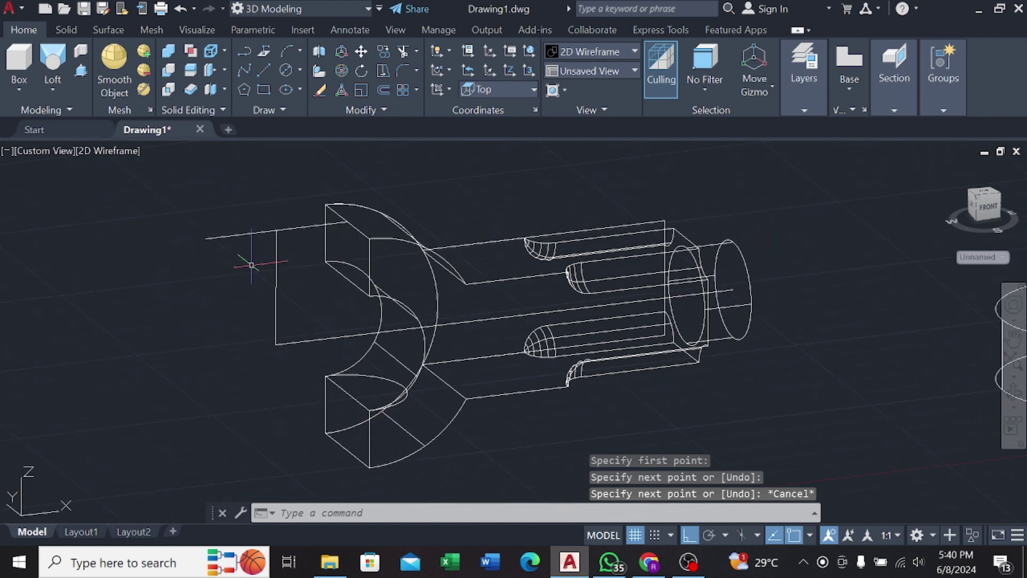
Step: Try trimming the construction lines twice, cancelling both trims
left_click(403, 51)
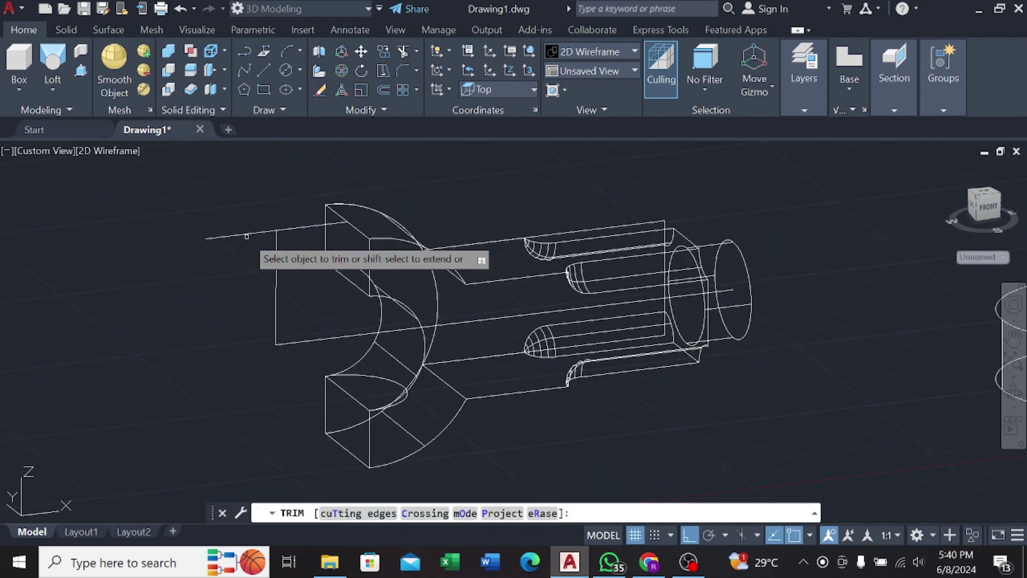
key("Escape")
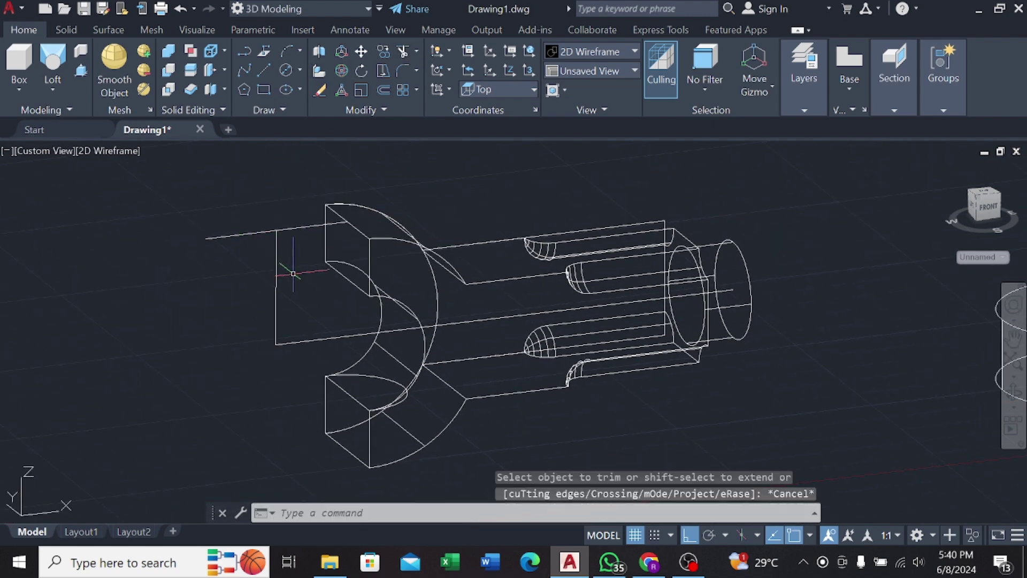
middle_click_drag(294, 273, 289, 111, "shift")
left_click(403, 51)
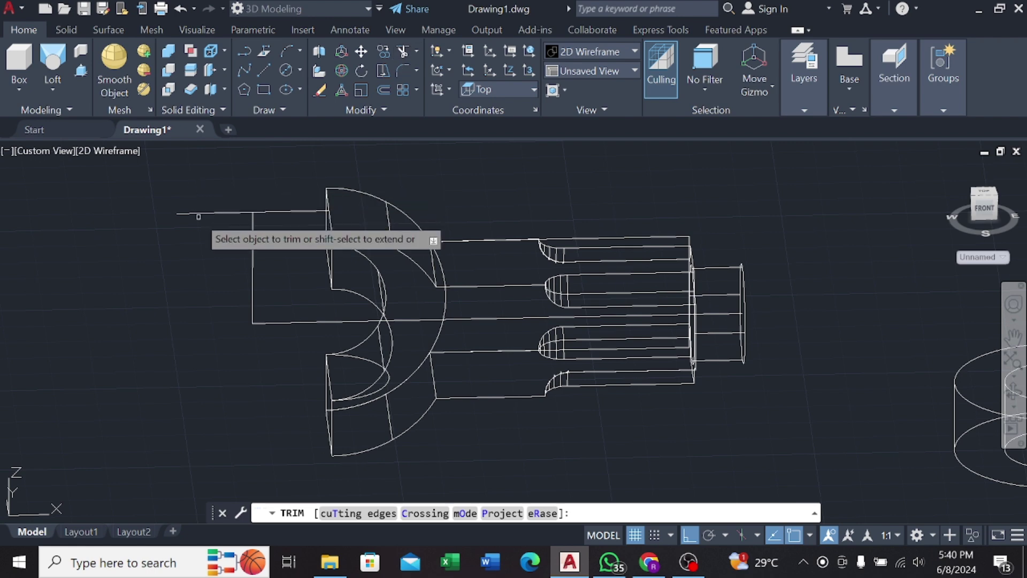
left_click(252, 245)
left_click_drag(251, 258, 236, 268)
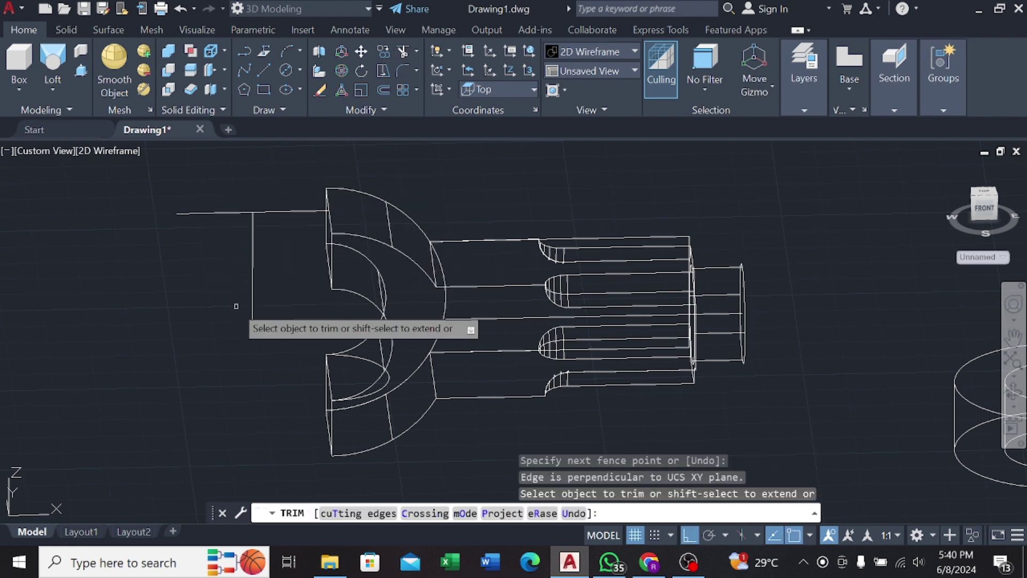
key("Escape")
scroll(474, 321, "down", 2)
Step: Select the collar, dismiss its shortcut menu, and switch to SW Isometric view
left_click(775, 374)
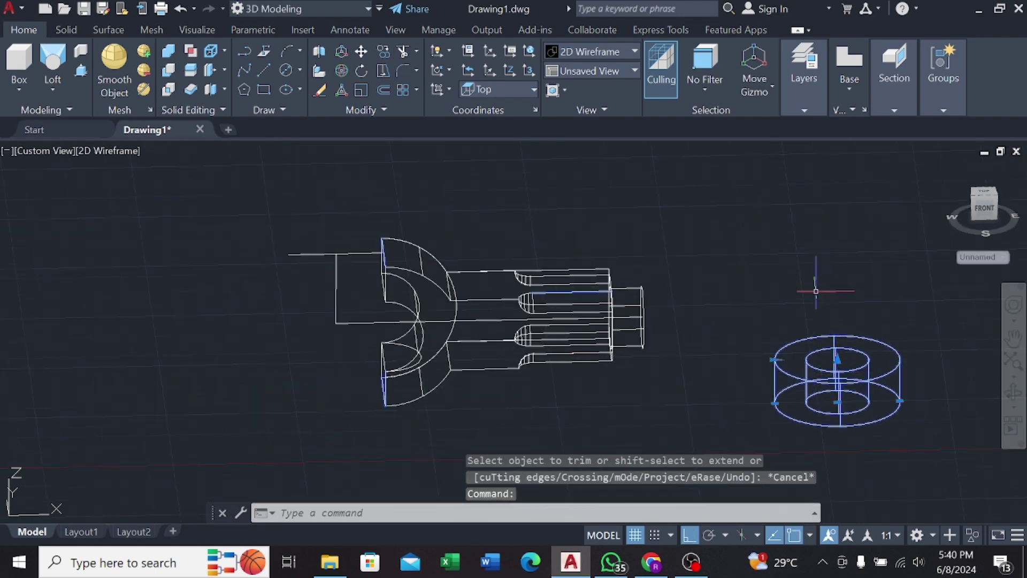
right_click(798, 180)
key("Escape")
left_click(53, 151)
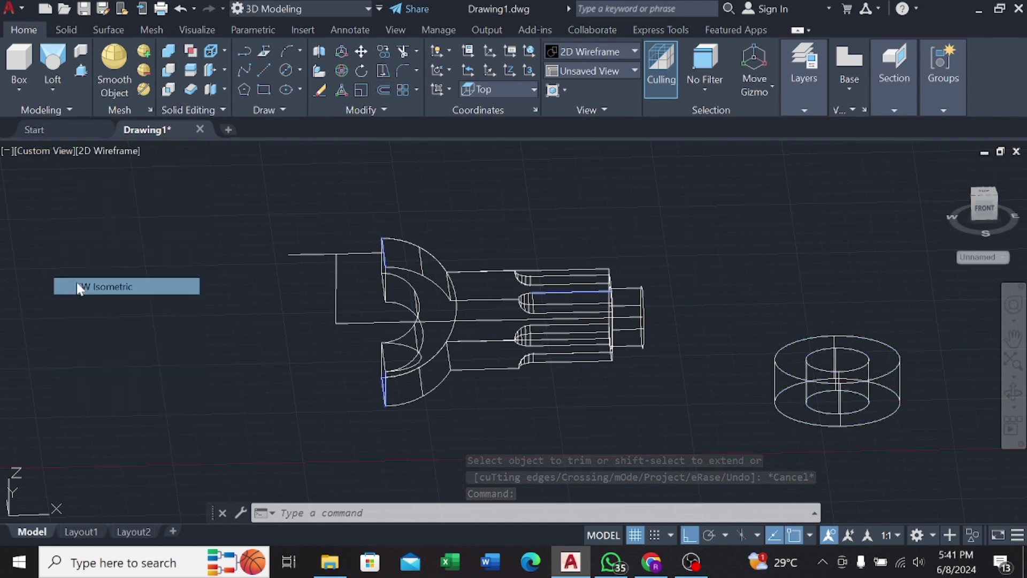
left_click(76, 282)
scroll(571, 327, "down", 2)
Step: Window-select the collar and move it onto the rod's round end
left_click(730, 206)
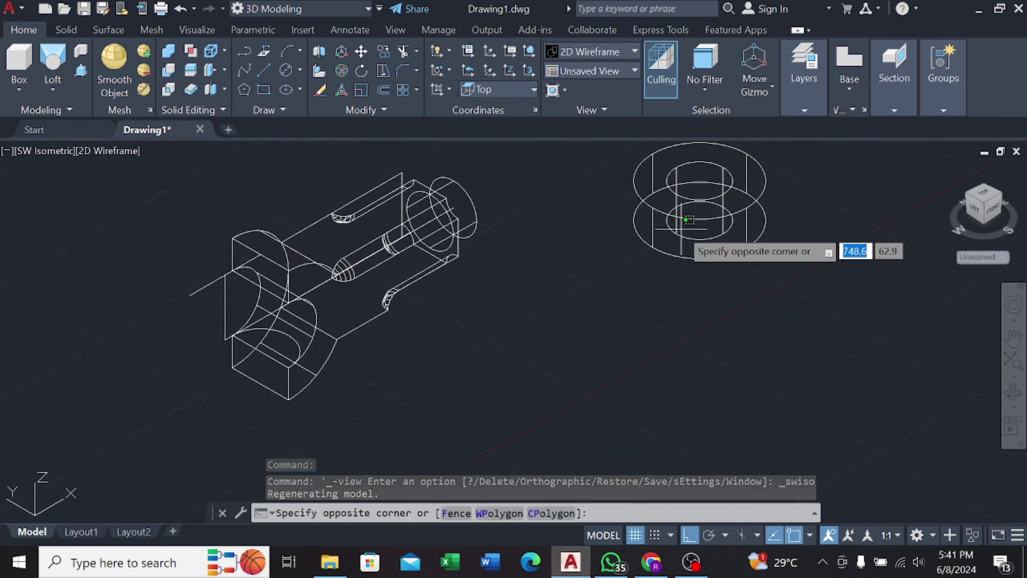
left_click(718, 219)
right_click(466, 294)
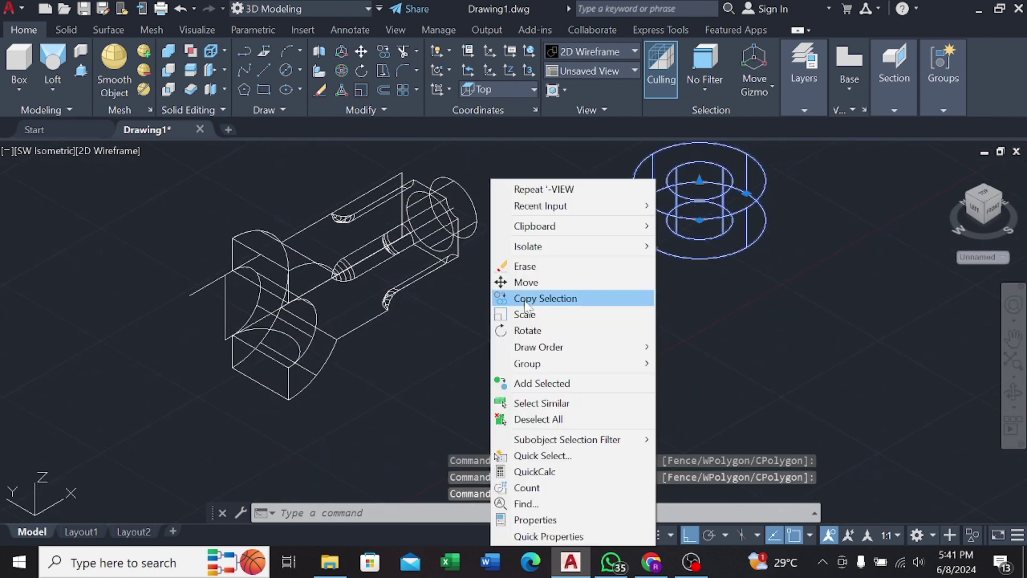
left_click(527, 271)
left_click(700, 219)
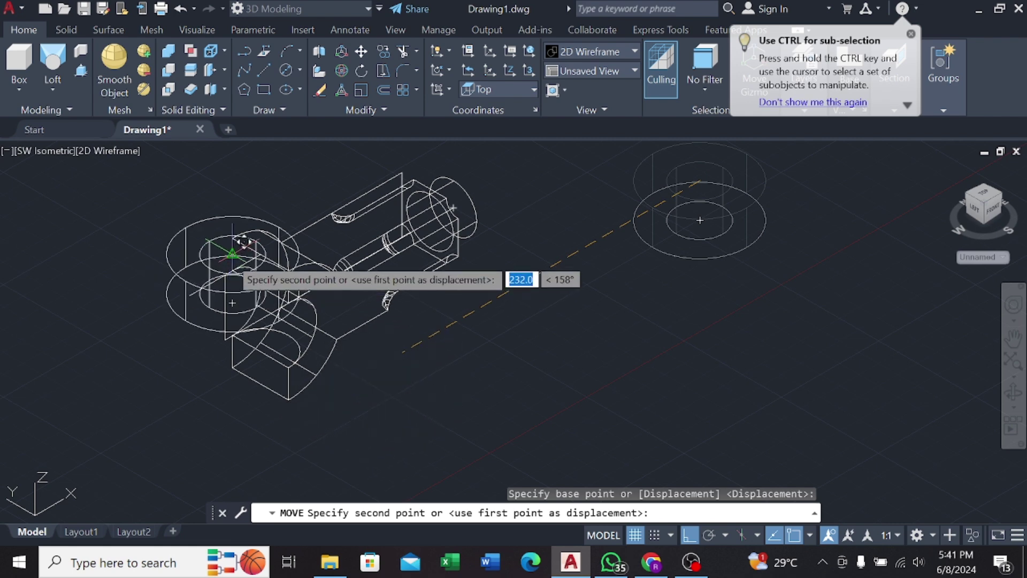
left_click(224, 272)
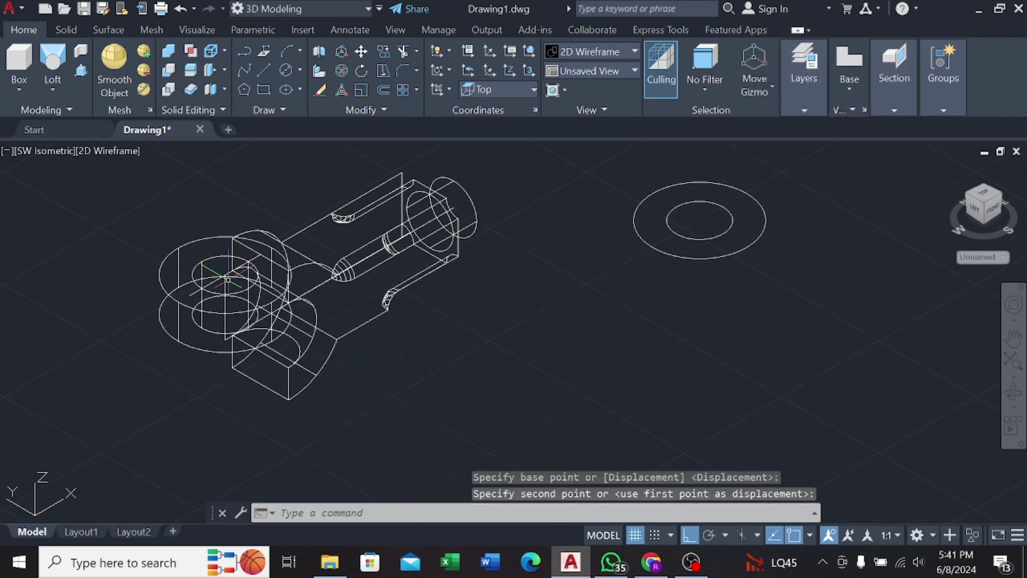
left_click(122, 152)
Step: Shade in Conceptual, delete the extra cylinder, then erase the long leftover line in 2D Wireframe
left_click(168, 203)
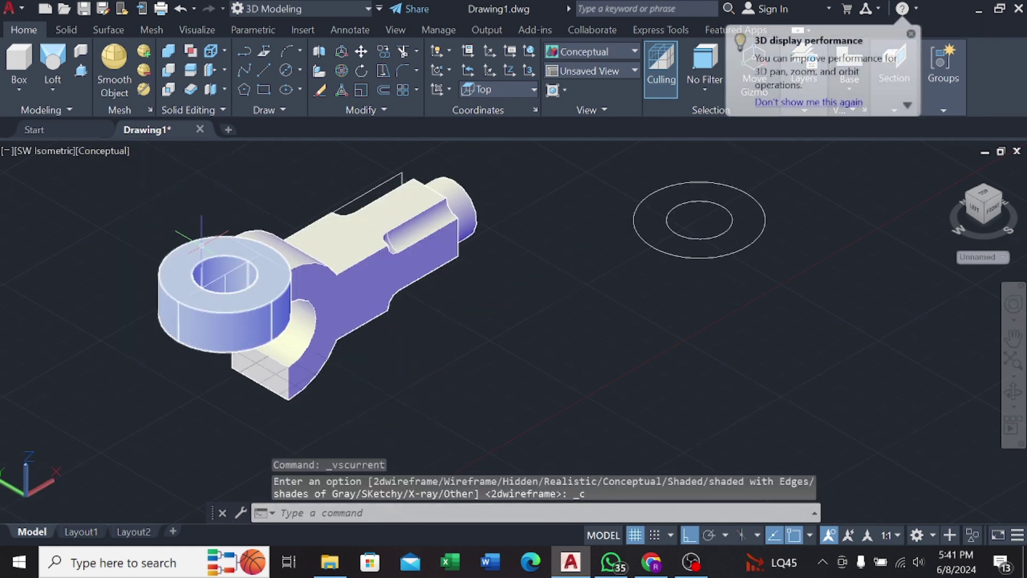
left_click(227, 278)
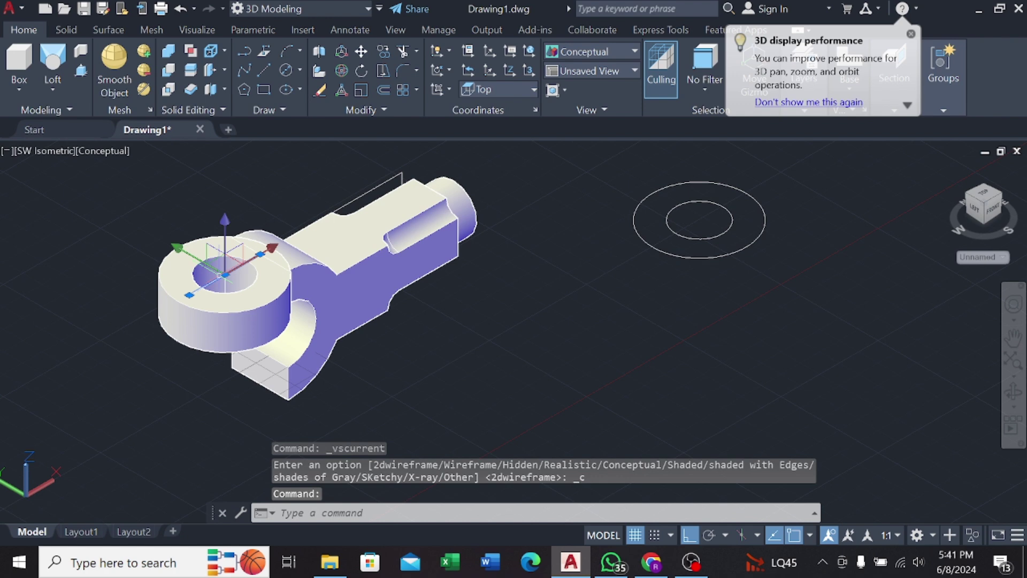
key("Delete")
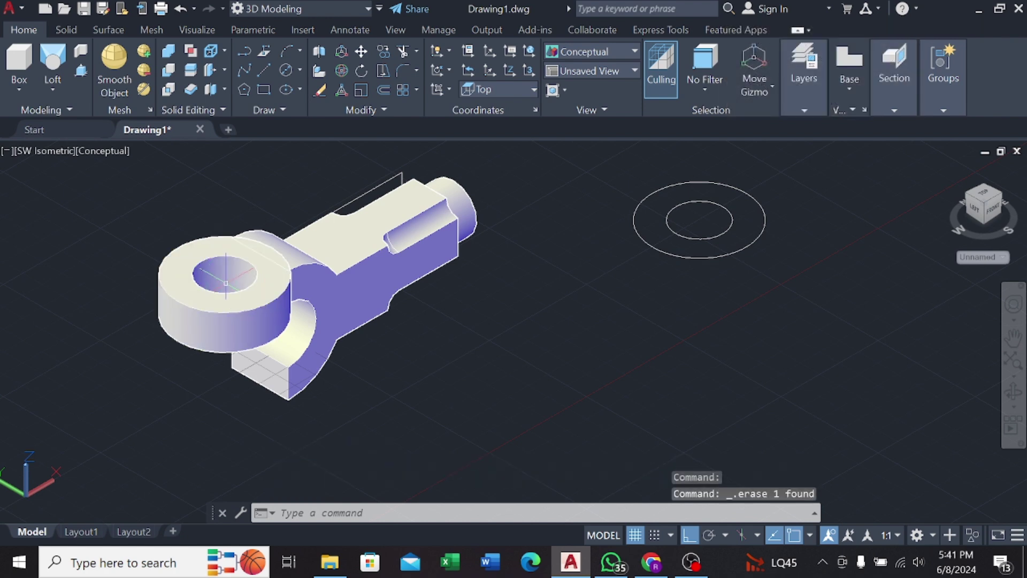
left_click(96, 151)
left_click(145, 183)
scroll(238, 334, "up", 5)
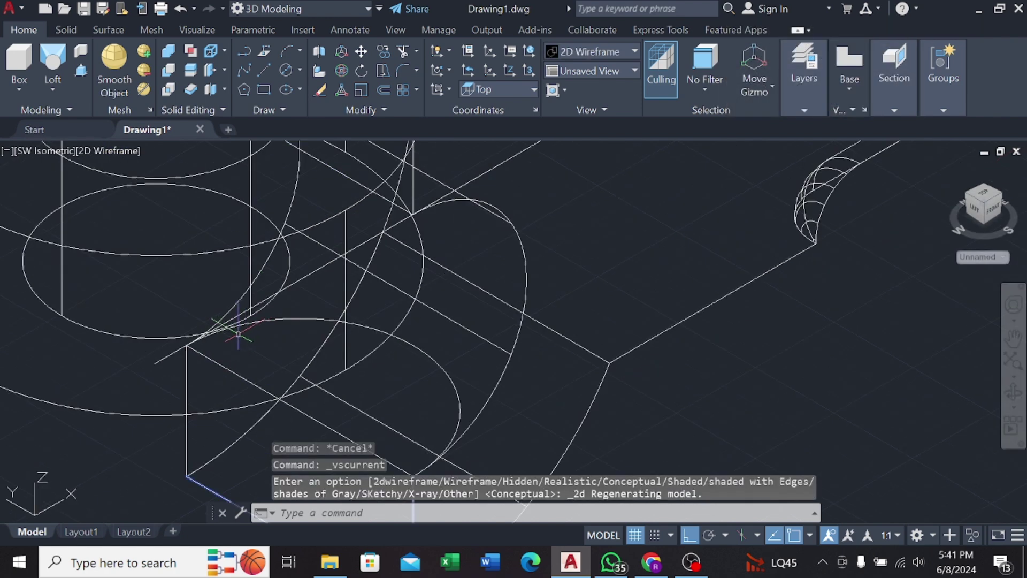
left_click(169, 358)
key("Delete")
Step: Return to Conceptual shading, orbit the model slightly, and select the collar
scroll(241, 377, "down", 3)
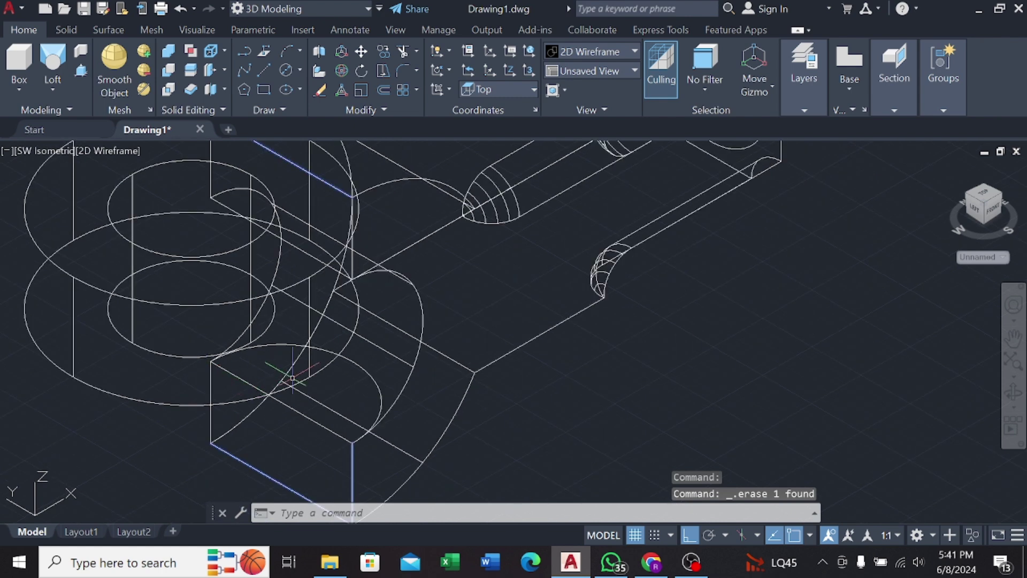
scroll(310, 375, "down", 2)
left_click(115, 151)
left_click(160, 203)
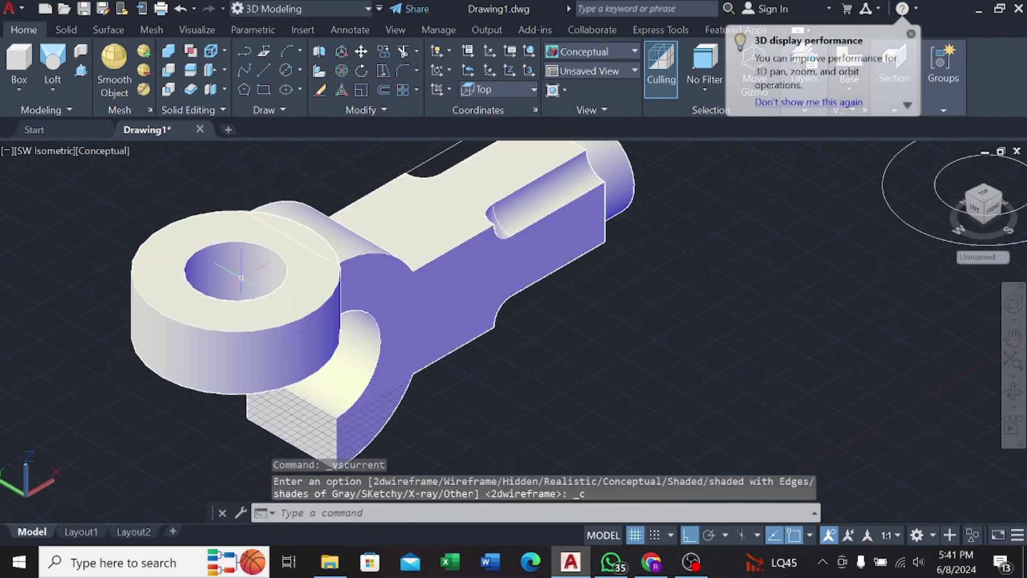
middle_click_drag(177, 225, 209, 280, "shift")
scroll(209, 280, "down", 2)
left_click(208, 279)
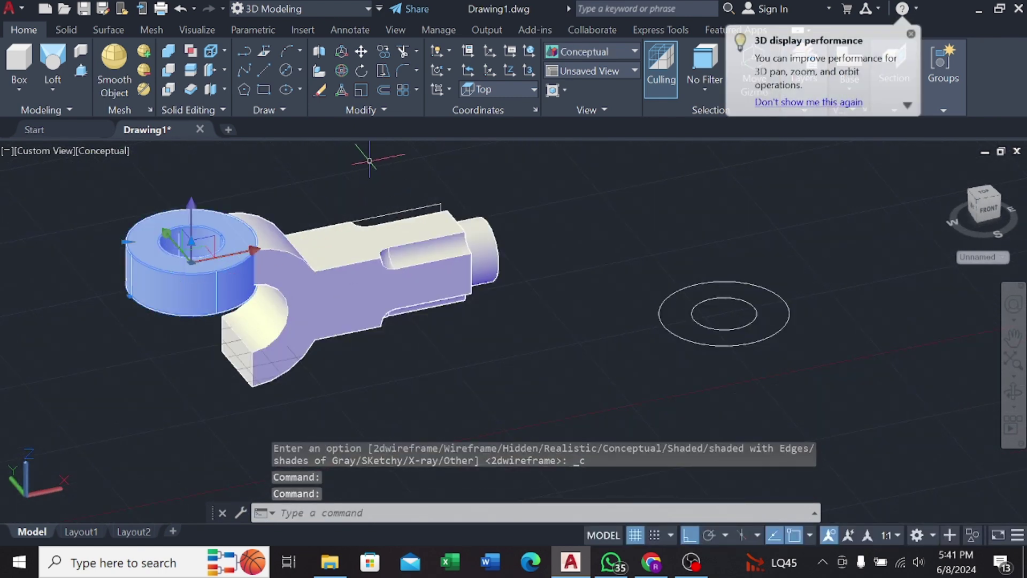
Step: Copy the top ring with CO below the original, then undo the misplaced copy
type("co")
key("Return")
left_click(192, 236)
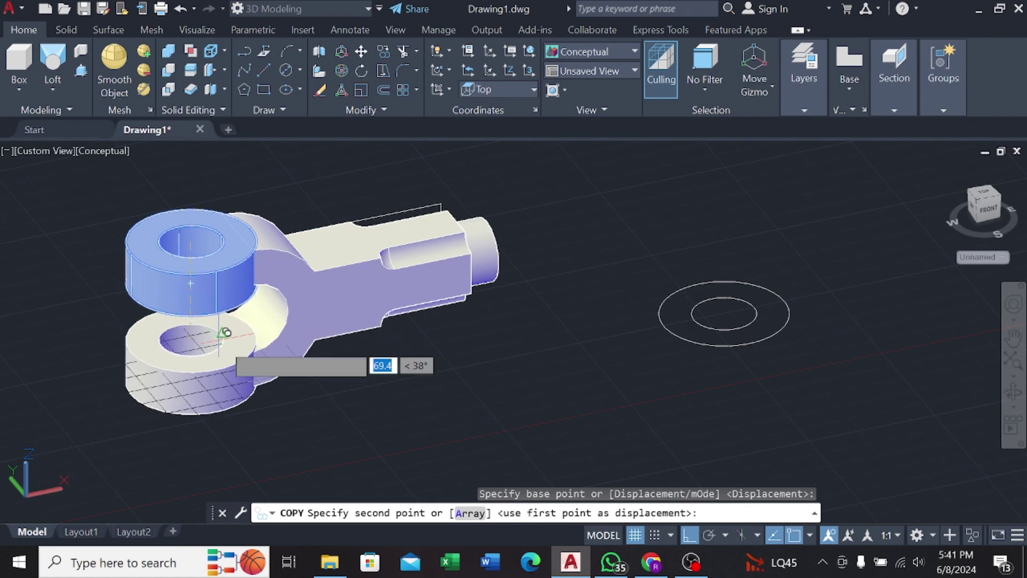
scroll(214, 337, "up", 3)
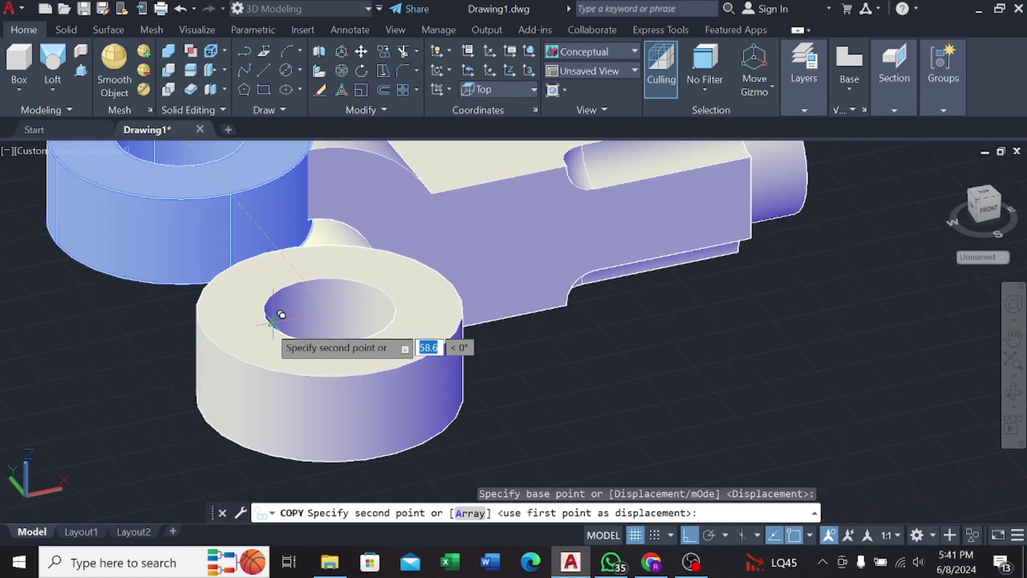
left_click(281, 315)
scroll(276, 305, "down", 6)
key("Escape")
left_click(180, 8)
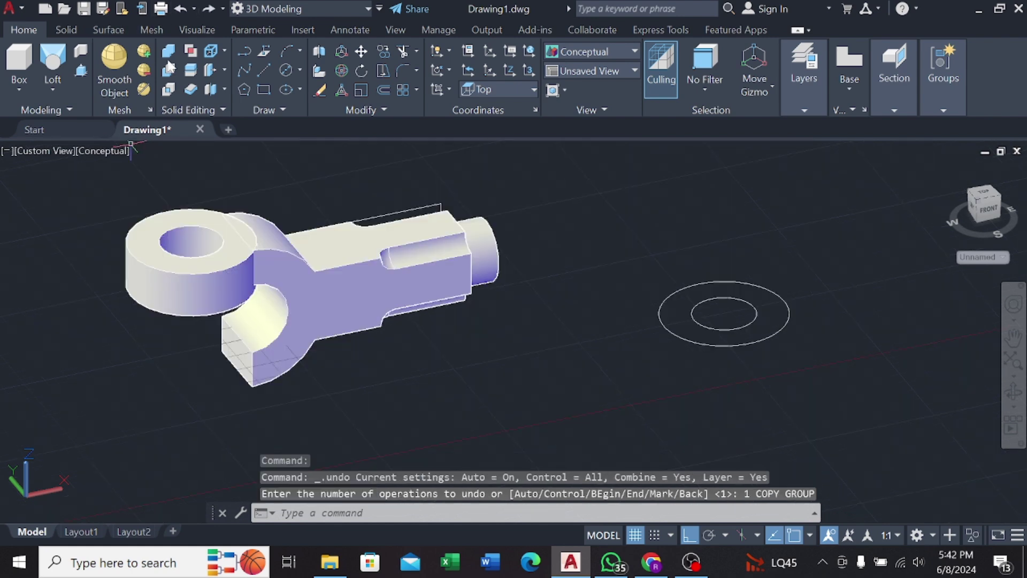
scroll(185, 343, "up", 3)
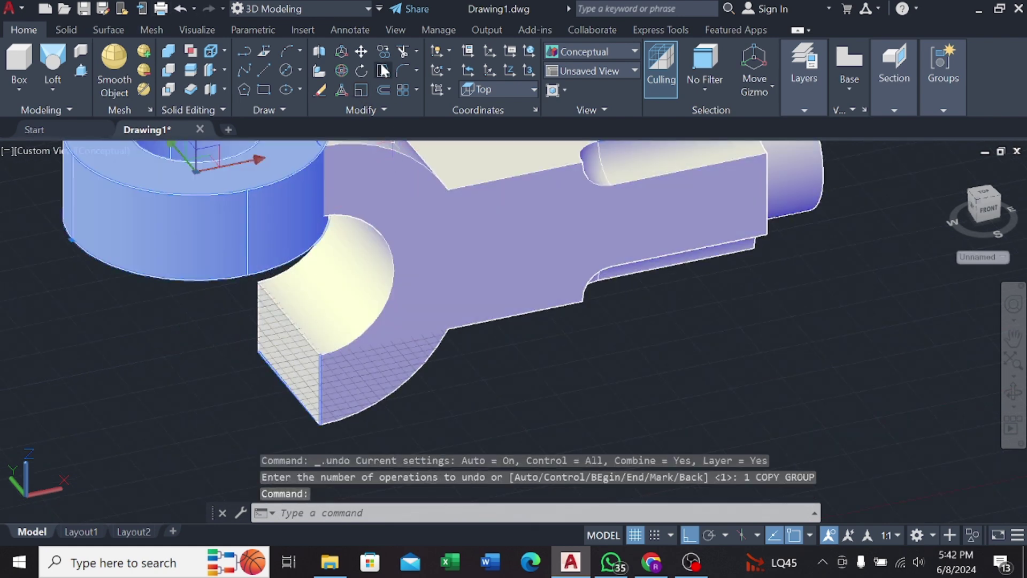
Step: Retry copying the top ring, then trial-move it to the lower eye position and undo
left_click(384, 70)
middle_click_drag(265, 216, 217, 217, "shift")
left_click(190, 202)
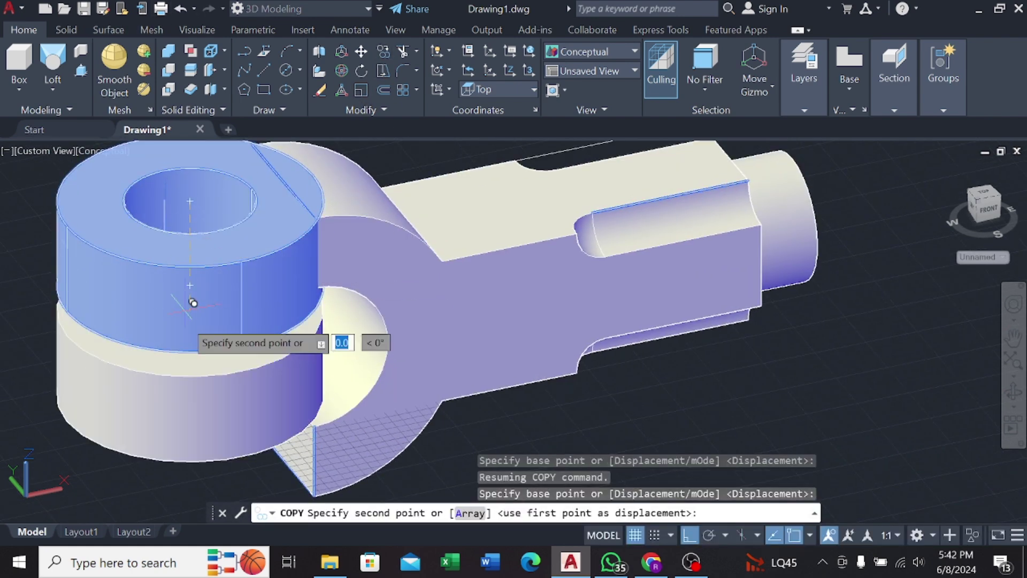
middle_click_drag(191, 428, 203, 332, "shift")
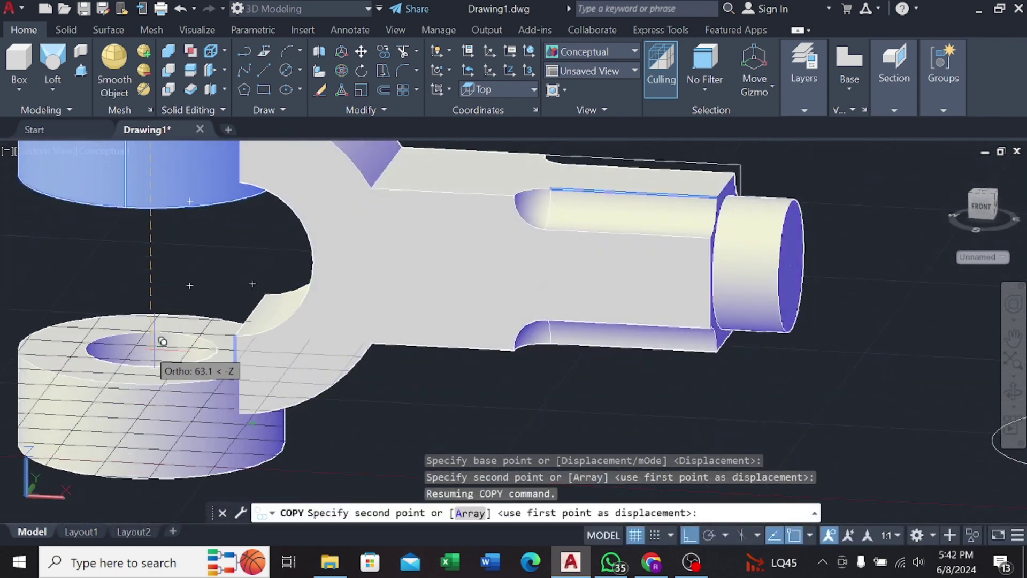
key("Escape")
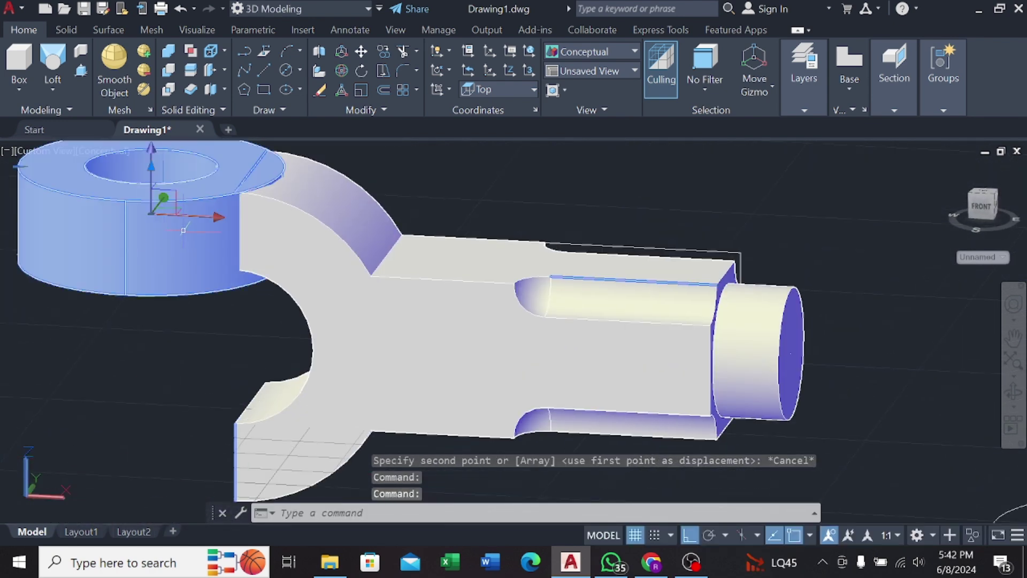
right_click(235, 323)
left_click(238, 284)
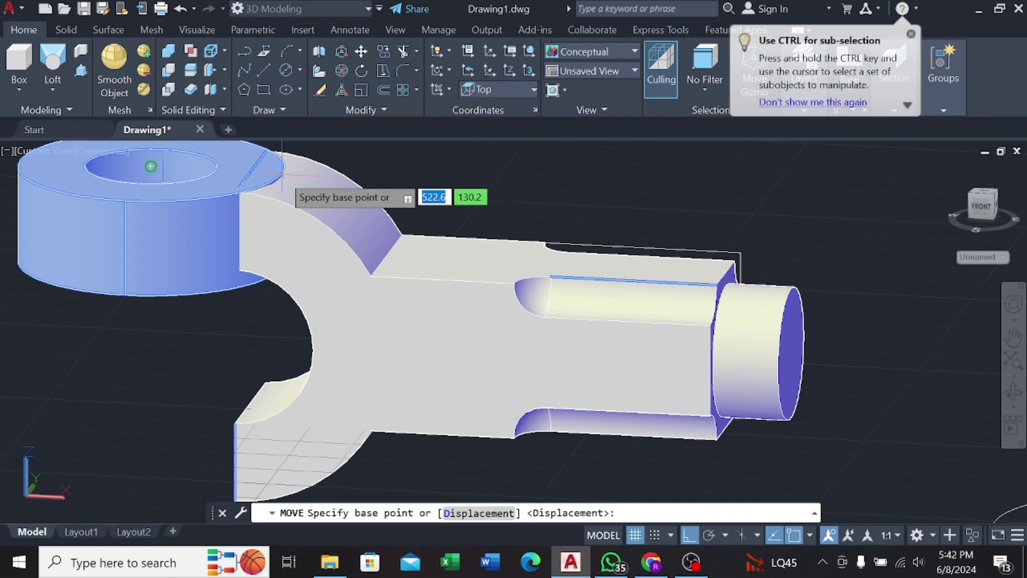
left_click(250, 170)
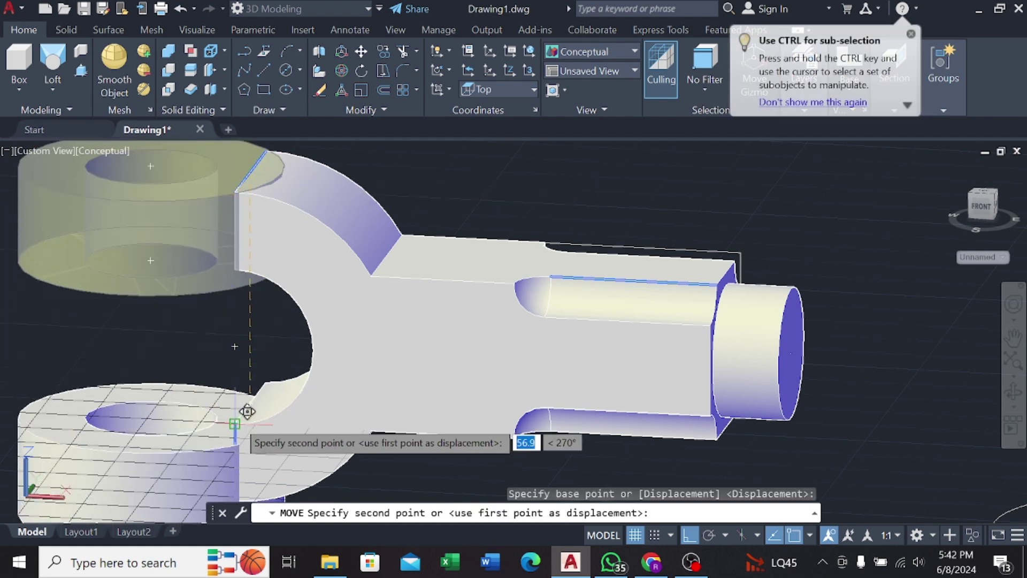
left_click(250, 402)
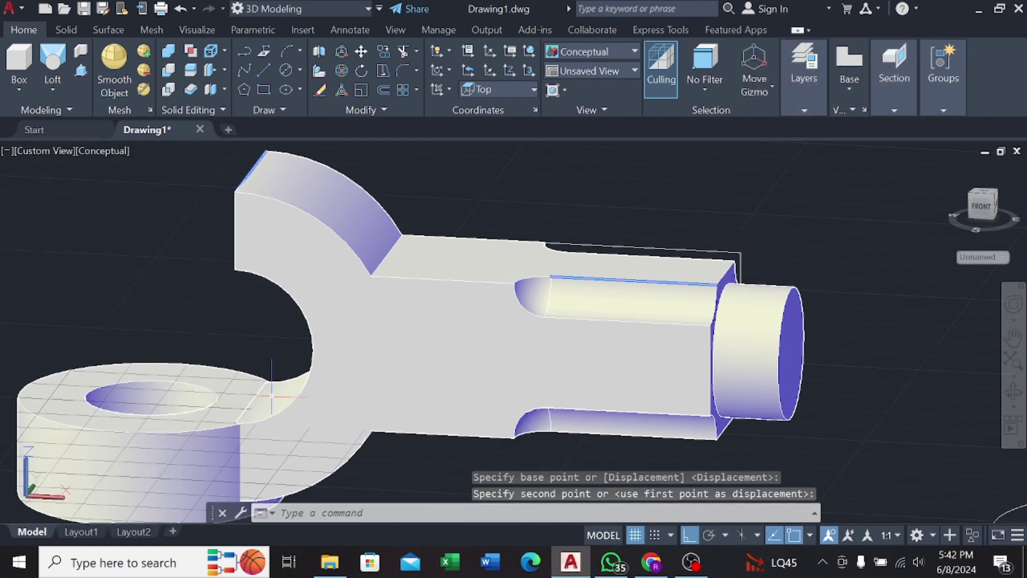
left_click(181, 8)
Step: Copy the top eye ring from its midpoint 54 units straight down onto the lower fork arm
left_click(224, 161)
left_click(383, 50)
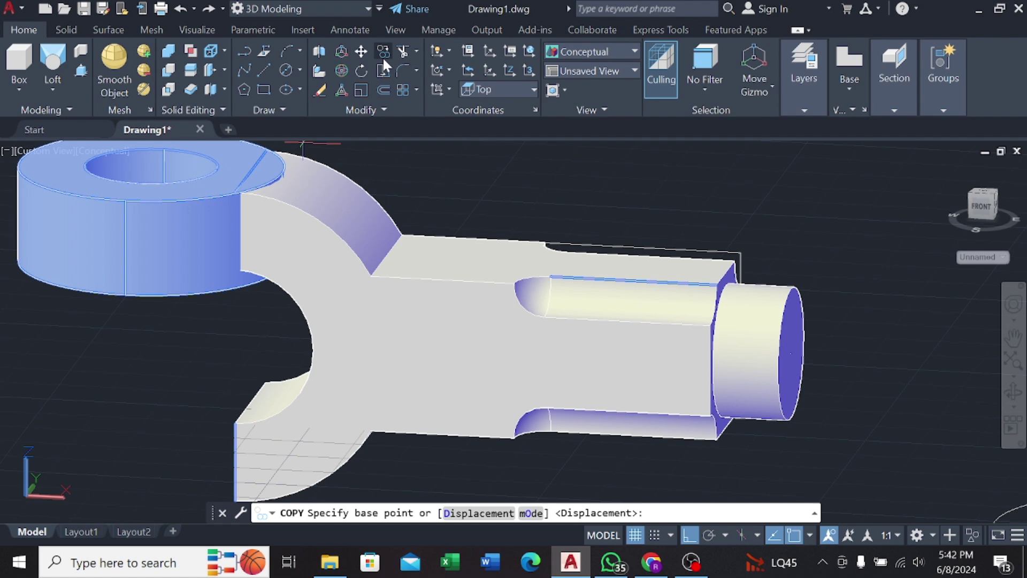
left_click(250, 170)
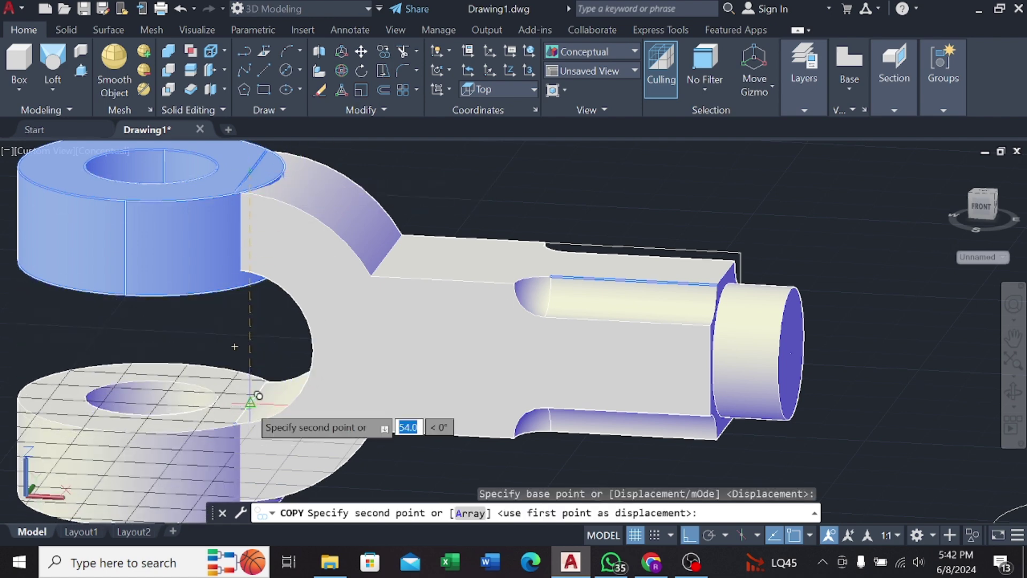
key("Escape")
scroll(321, 418, "down", 3)
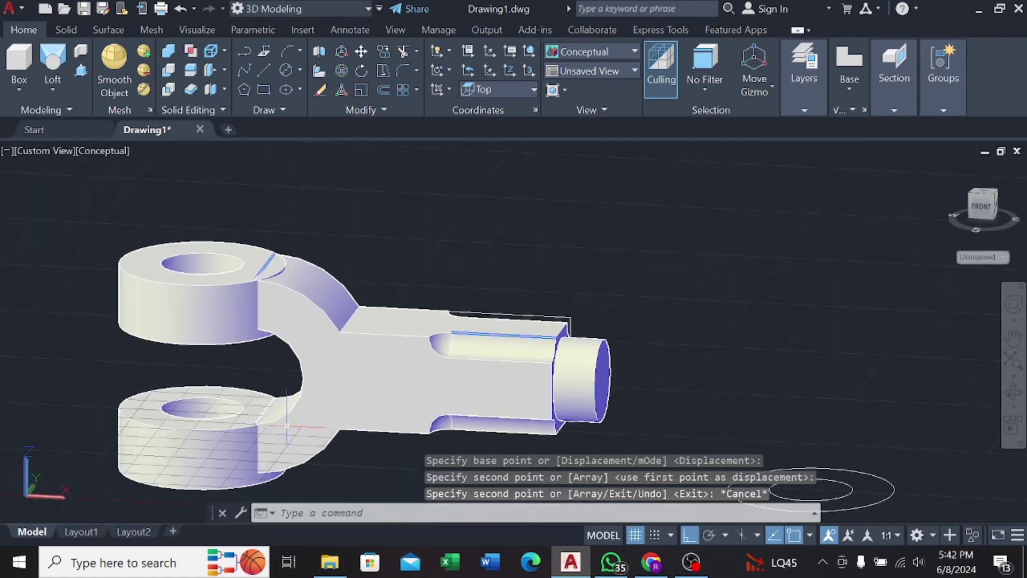
mouse_move(343, 422)
middle_mouse_down("shift")
mouse_move(360, 429)
mouse_move(363, 377)
middle_mouse_up("shift")
scroll(363, 377, "down", 2)
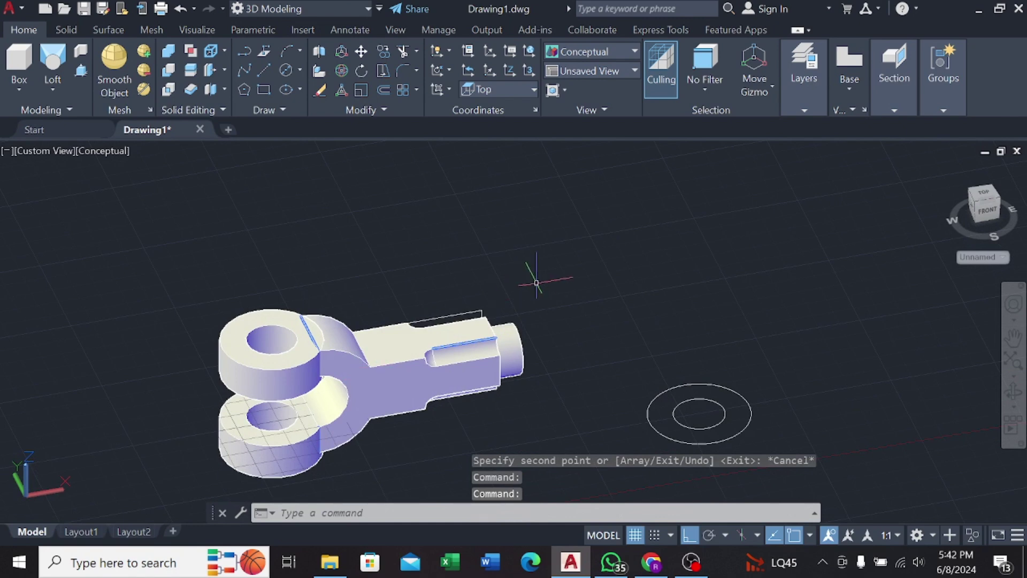
Step: Union the window-selected yoke pieces into a single solid with UNI
type("uni")
key("Return")
left_click(555, 259)
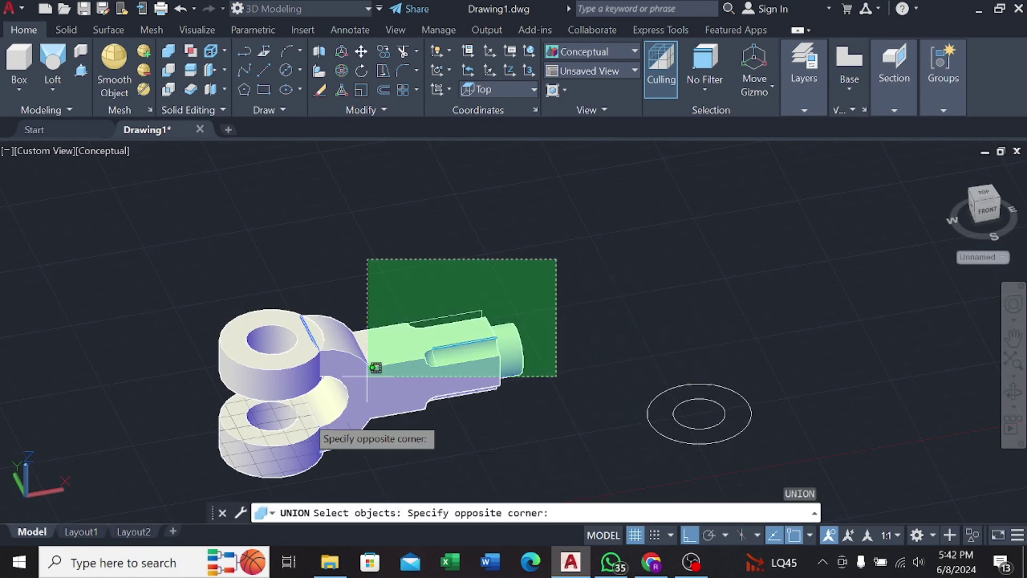
left_click(202, 466)
key("Return")
Step: Union the window-selected pieces of the eye-end rod into one solid
middle_click_drag(214, 460, 385, 336)
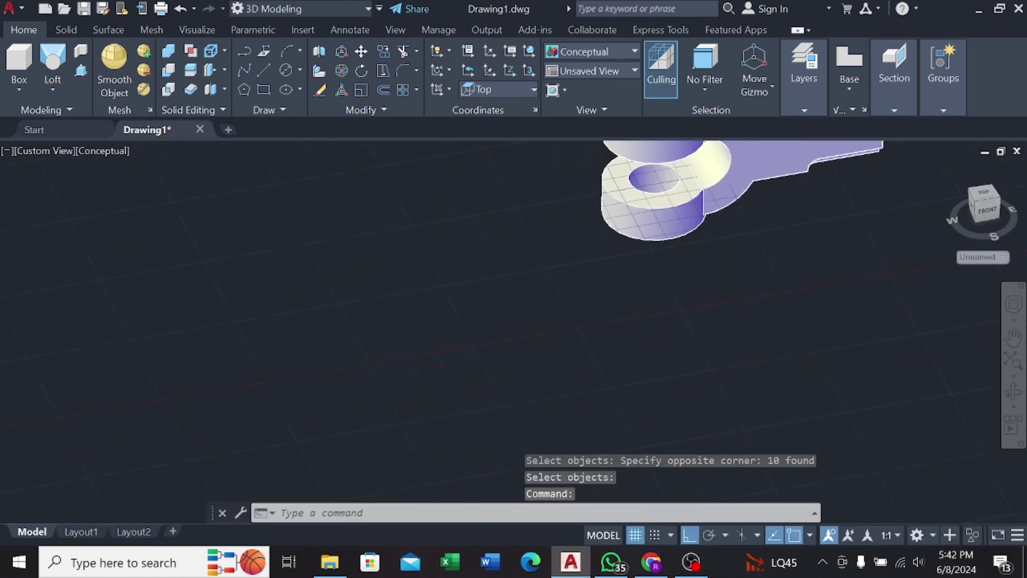
scroll(386, 336, "down", 2)
scroll(365, 329, "up", 2)
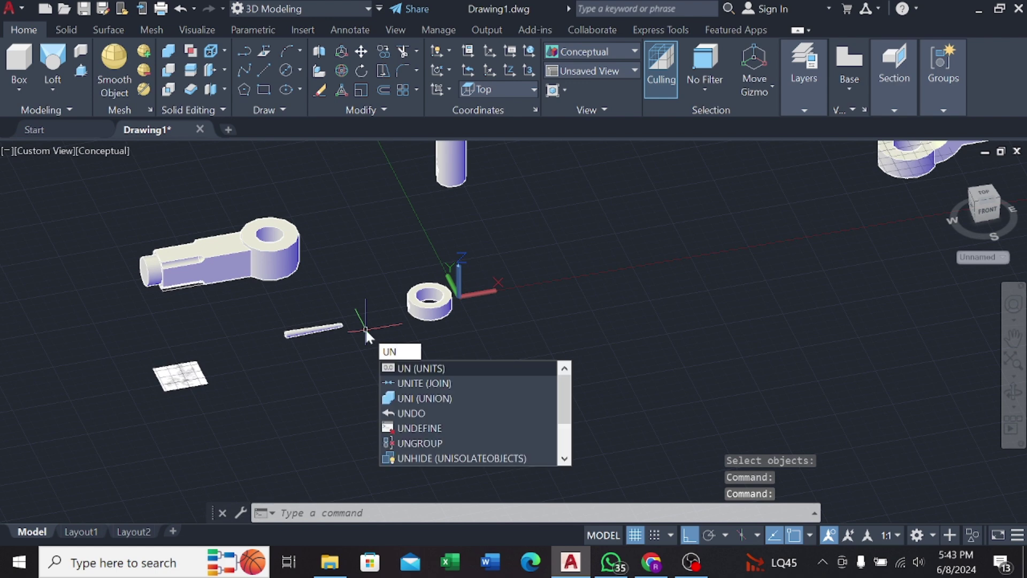
left_click(402, 393)
left_click(304, 213)
left_click(75, 311)
key("Return")
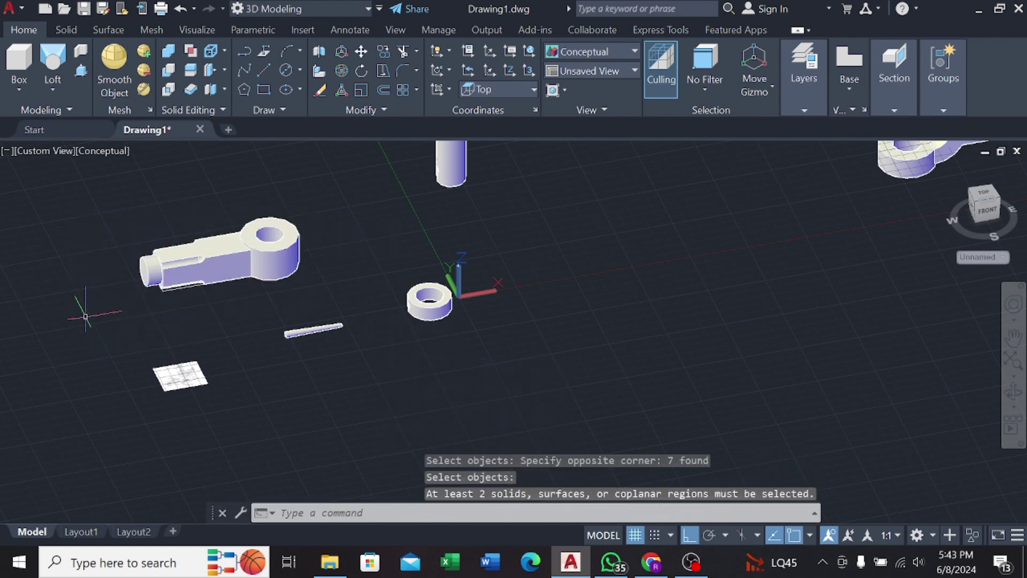
middle_click_drag(228, 297, 126, 373)
Step: Union the pin's pieces into one solid
type("ion")
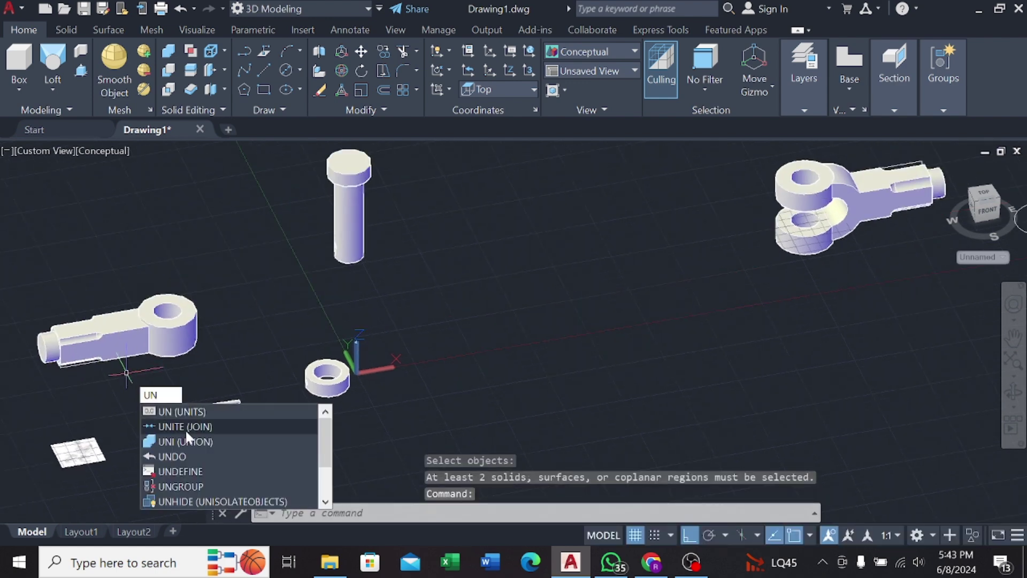
key("Return")
middle_click_drag(305, 349, 257, 415)
left_click(259, 352)
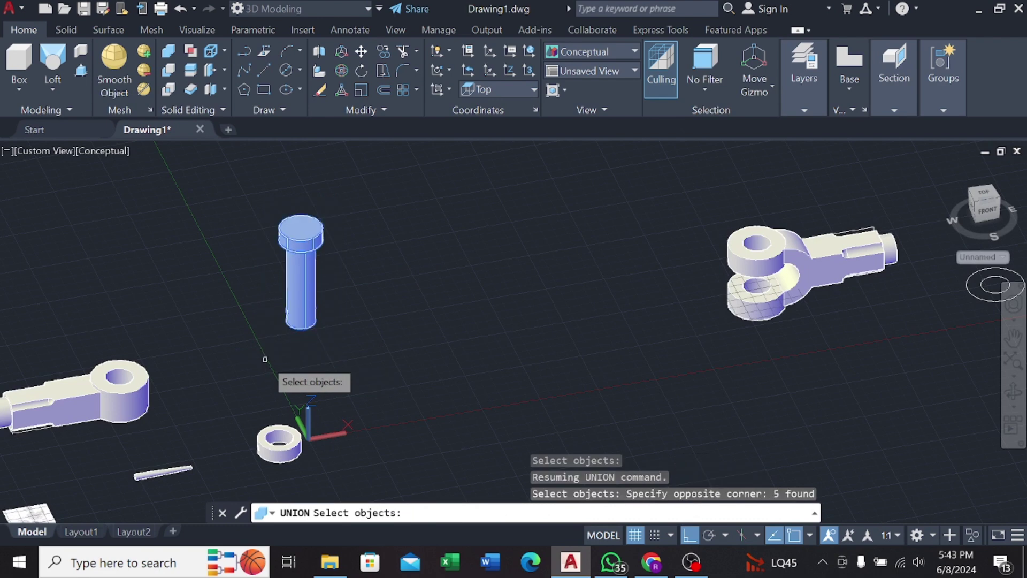
key("Return")
Step: Move the eye-end rod into the yoke fork, then undo that placement
right_click(351, 370)
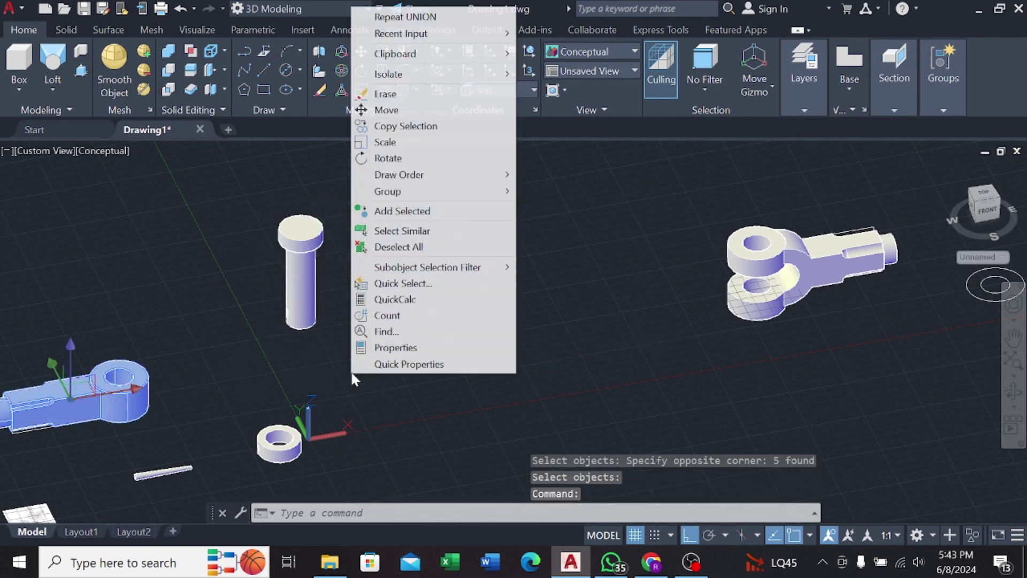
left_click(416, 107)
left_click(119, 377)
middle_click_drag(214, 348, 113, 351)
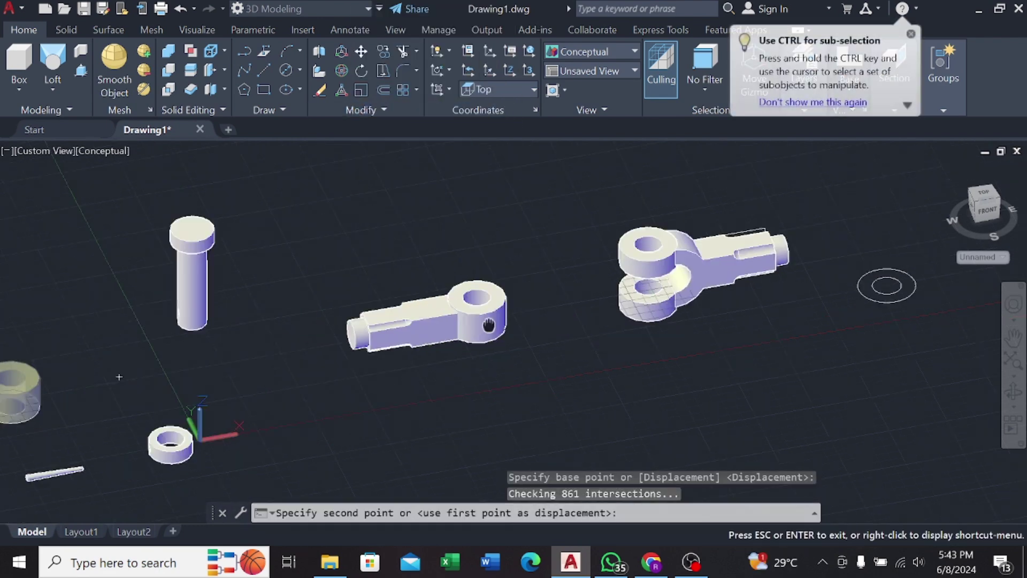
scroll(523, 297, "up", 4)
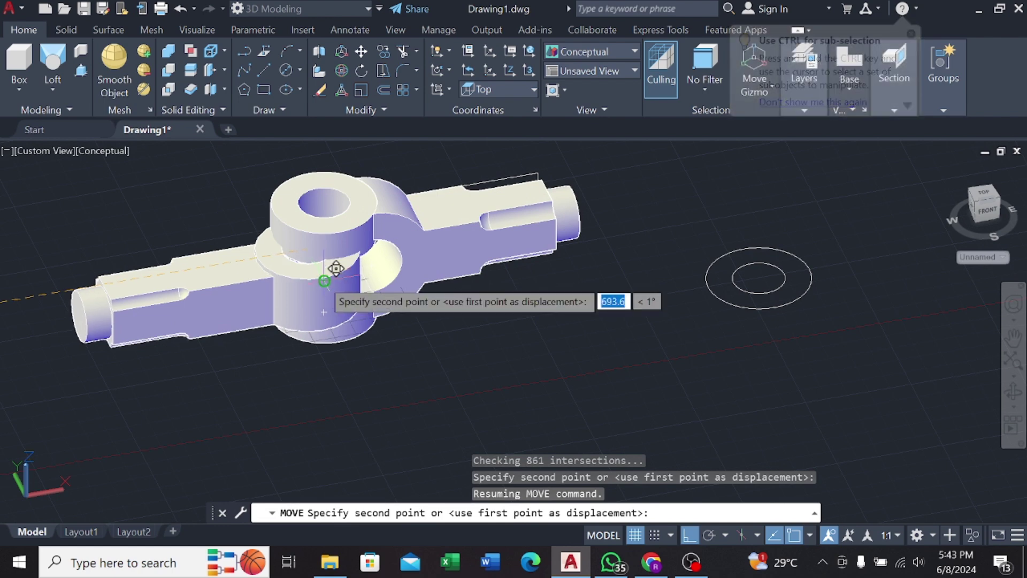
left_click(332, 263)
left_click(180, 9)
Step: Move the eye-end rod again from its eye, orbiting to line the eyes up
right_click(253, 389)
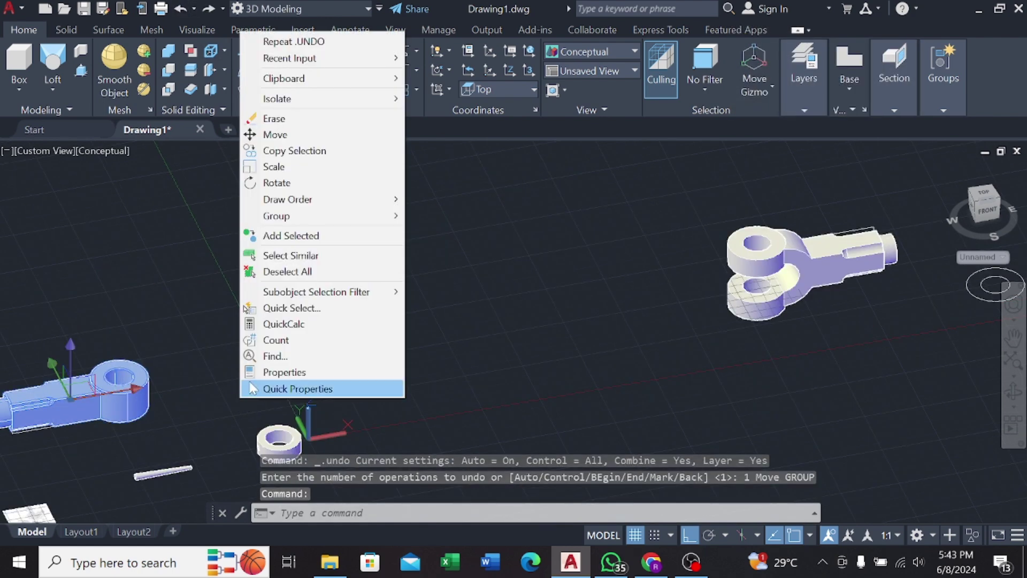
left_click(275, 135)
left_click(115, 370)
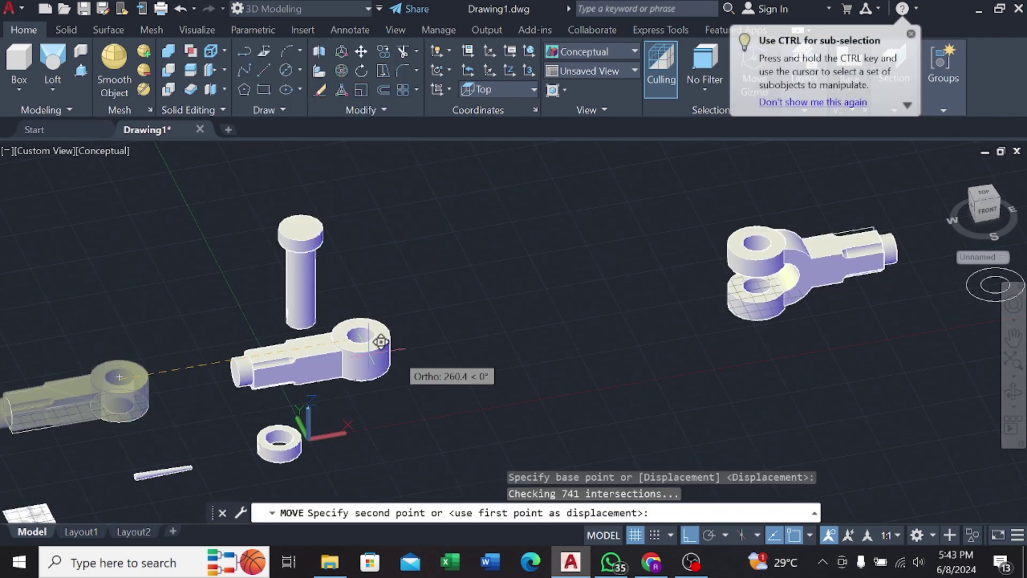
middle_click_drag(710, 330, 422, 354)
scroll(422, 355, "up", 6)
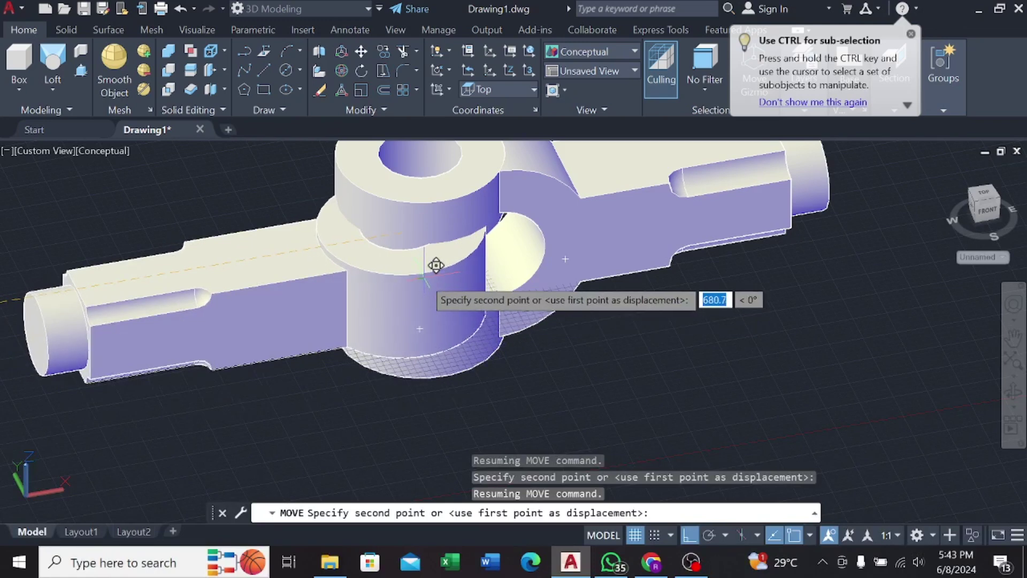
middle_click_drag(430, 249, 845, 288, "shift")
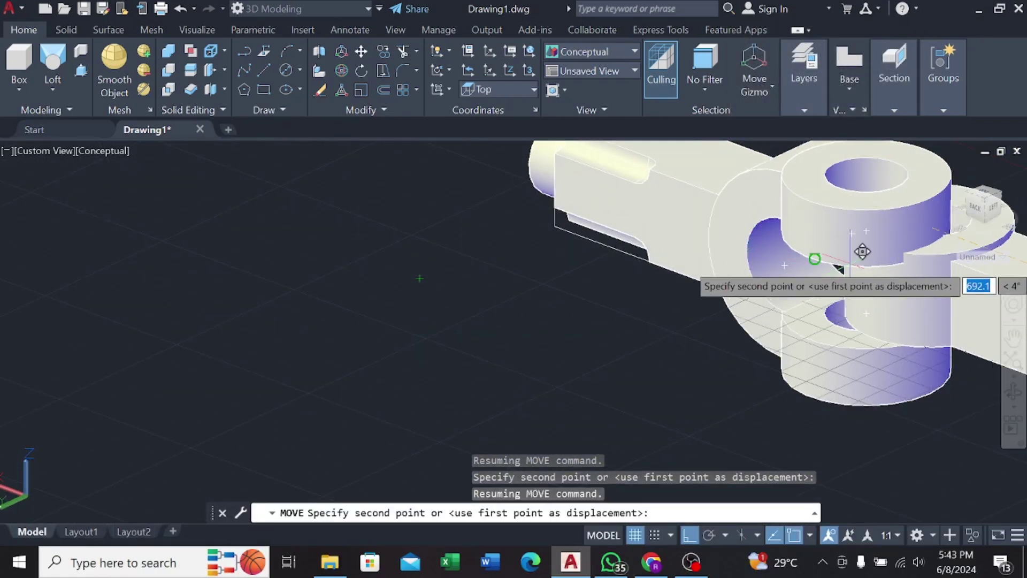
scroll(861, 253, "down", 5)
scroll(637, 339, "up", 2)
left_click(637, 340)
Step: Move the rod once more, snapping its eye's centre into the fork
right_click(694, 265)
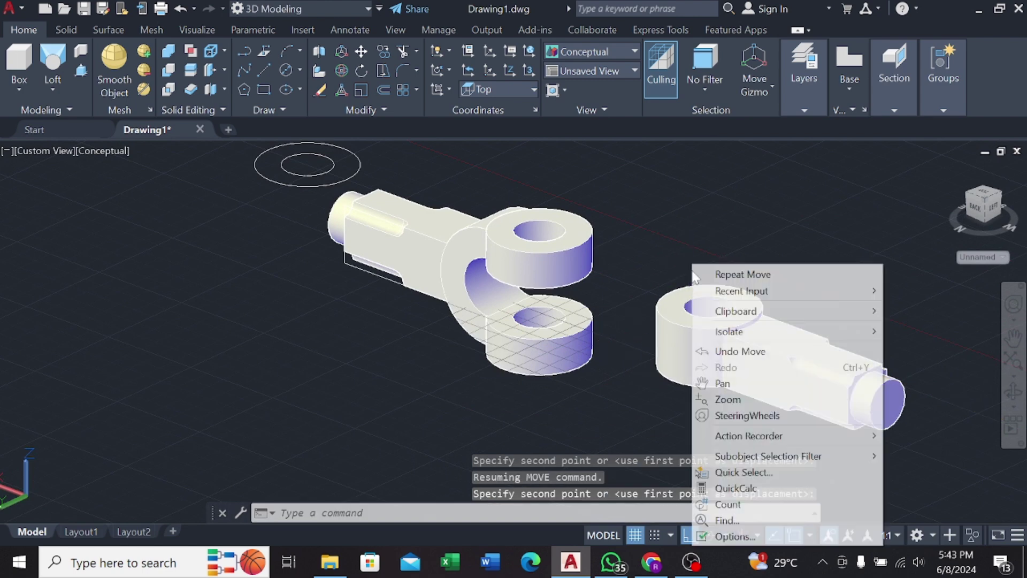
left_click(683, 361)
right_click(576, 393)
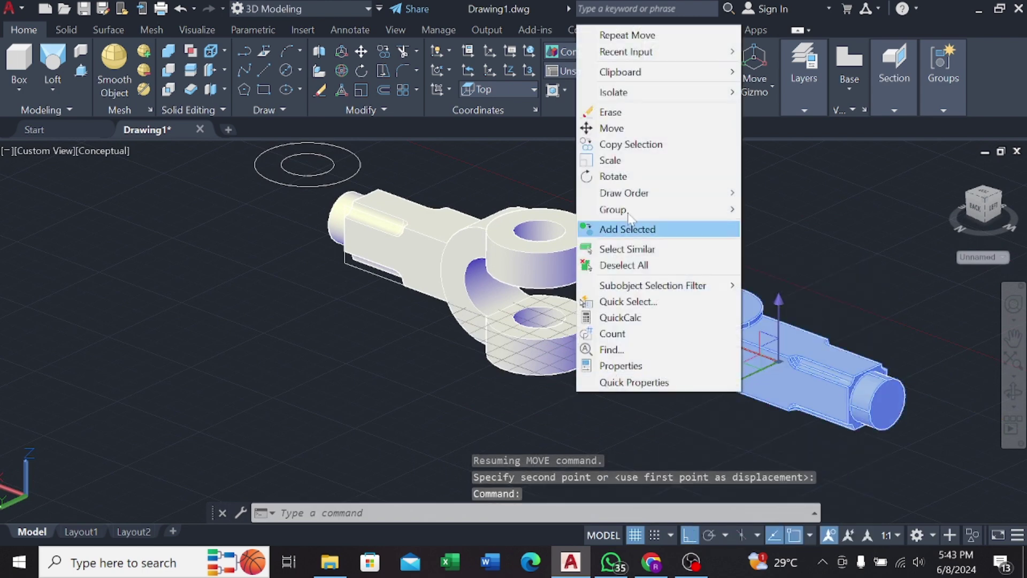
left_click(605, 128)
scroll(637, 273, "up", 3)
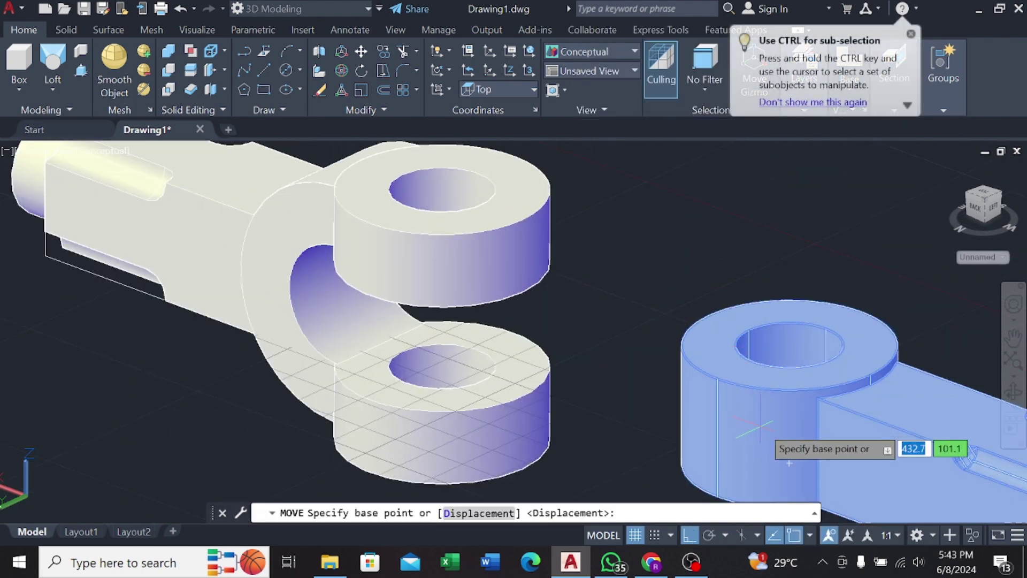
mouse_move(211, 269)
middle_mouse_down("shift")
mouse_move(80, 369)
mouse_move(28, 293)
mouse_move(166, 394)
mouse_move(231, 397)
middle_mouse_up("shift")
left_click(199, 322)
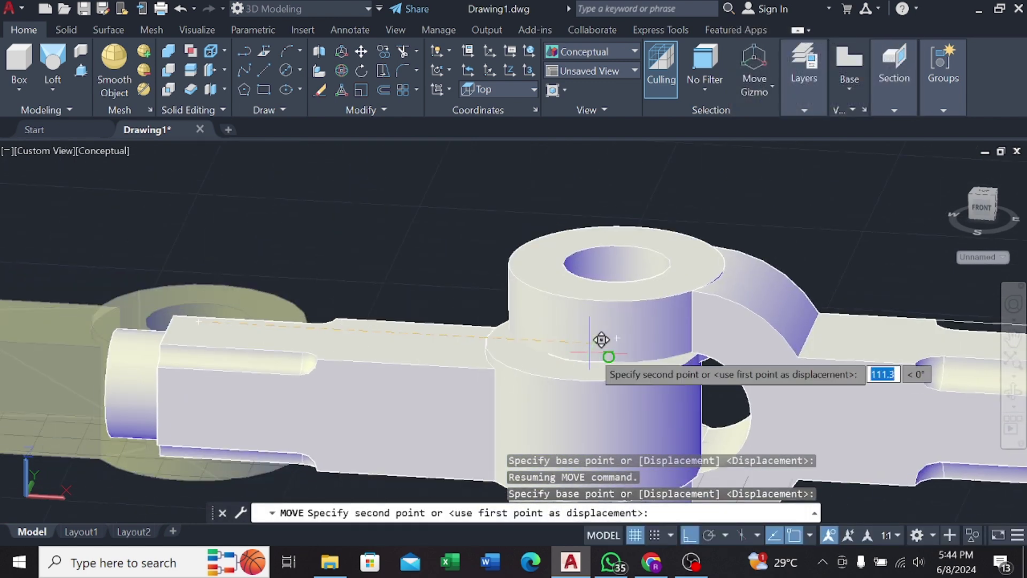
left_click(623, 335)
scroll(625, 373, "down", 5)
middle_click_drag(231, 306, 262, 292)
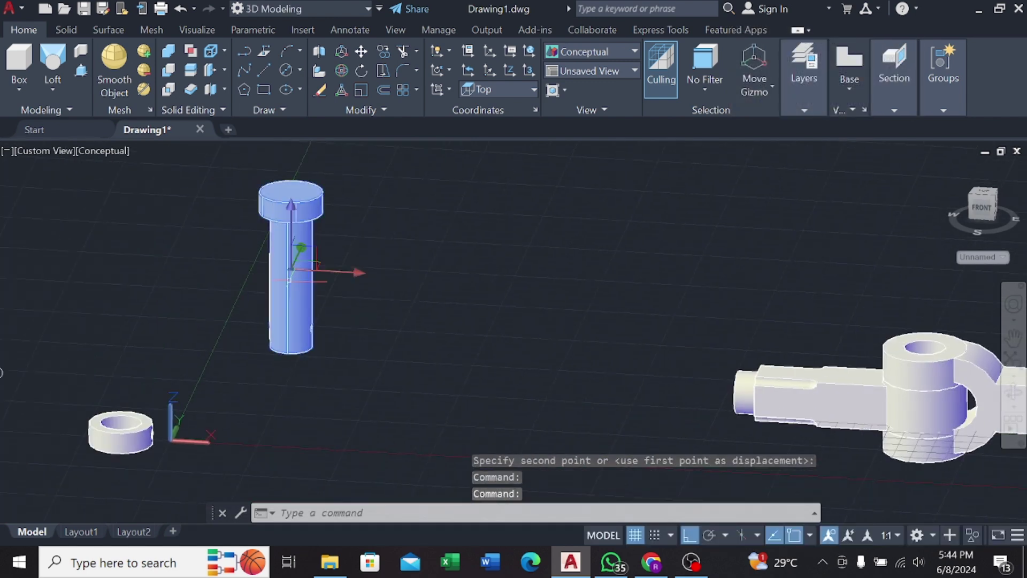
Step: Move the pin by its top centre to seat it in the fork's hole
right_click(476, 179)
left_click(500, 284)
scroll(236, 223, "up", 2)
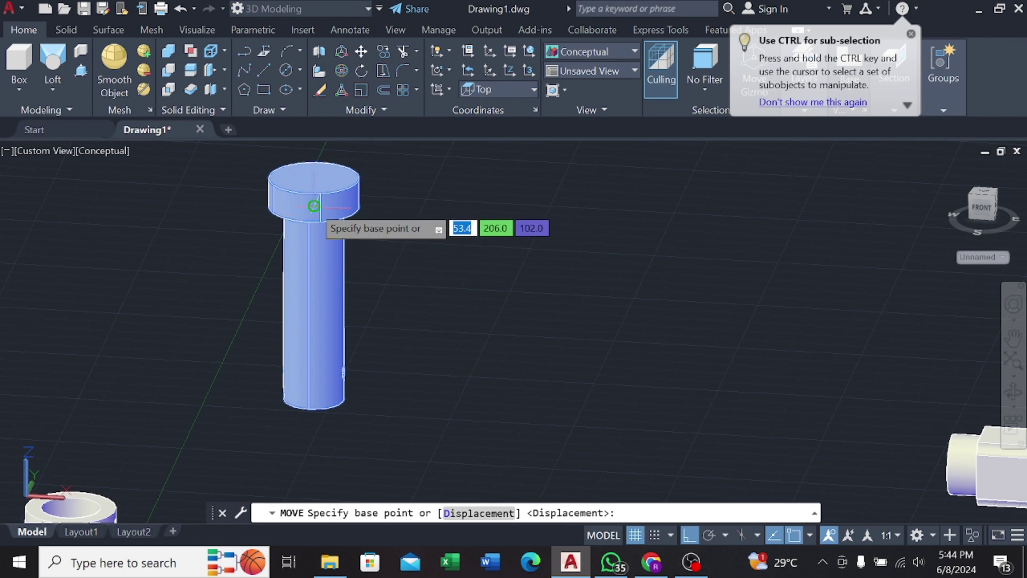
left_click(314, 206)
scroll(583, 348, "down", 3)
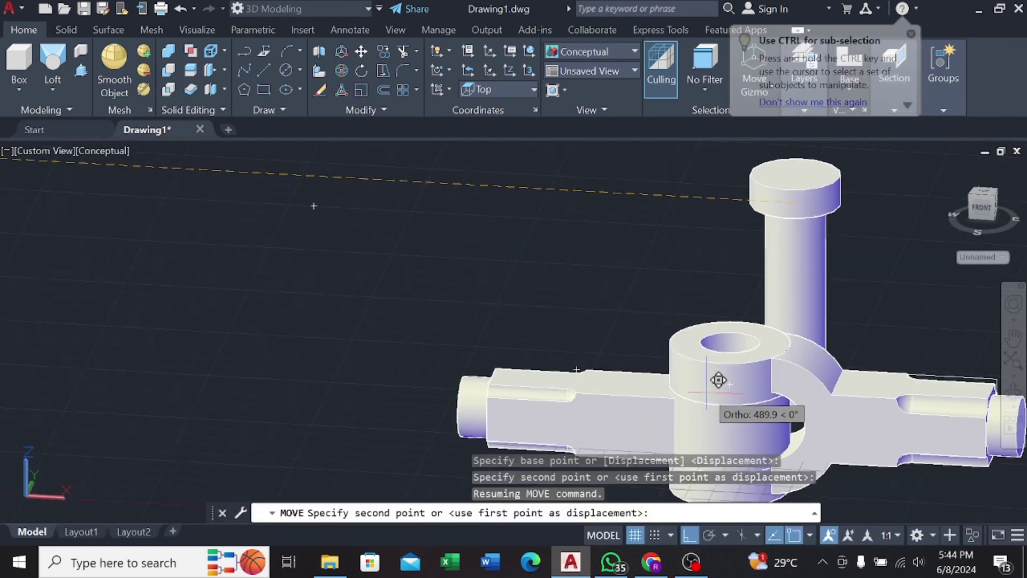
mouse_move(718, 380)
middle_mouse_down("shift")
mouse_move(730, 420)
mouse_move(718, 259)
mouse_move(748, 284)
mouse_move(749, 316)
middle_mouse_up("shift")
left_click(734, 316)
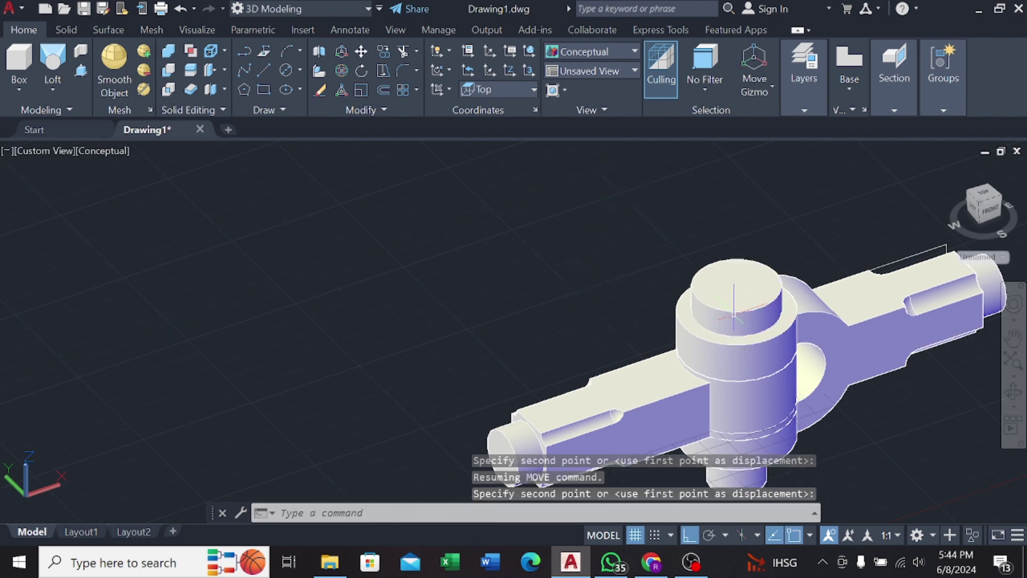
scroll(734, 316, "down", 3)
middle_click_drag(356, 349, 559, 299)
Step: Start a reference line at the yoke's lower boss hole, then cancel it
right_click(722, 386)
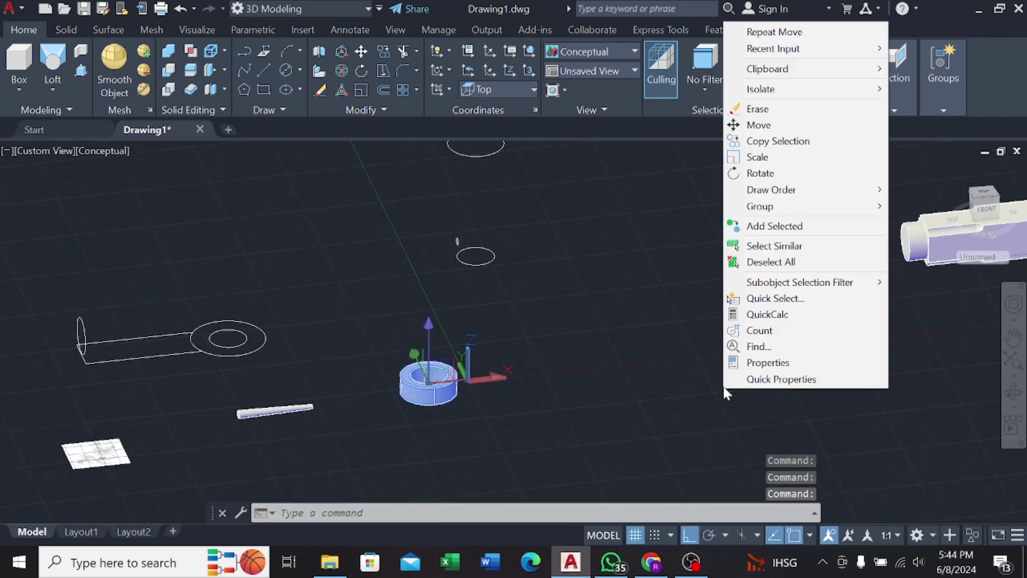
mouse_move(738, 371)
left_mouse_down()
mouse_move(419, 314)
mouse_move(596, 343)
mouse_move(415, 275)
left_mouse_up()
key("Escape")
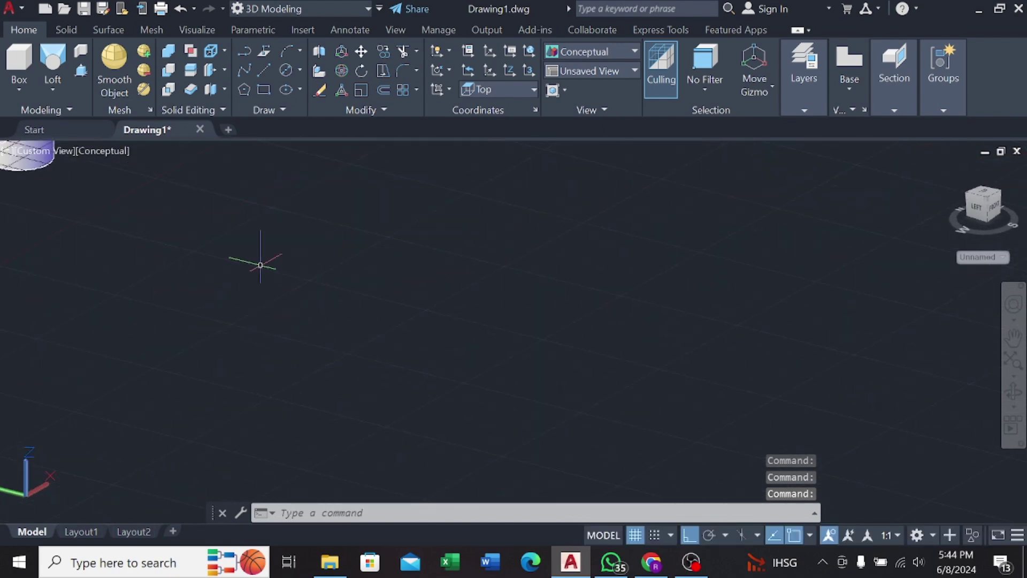
scroll(173, 294, "up", 3)
scroll(196, 394, "up", 2)
scroll(224, 323, "up", 2)
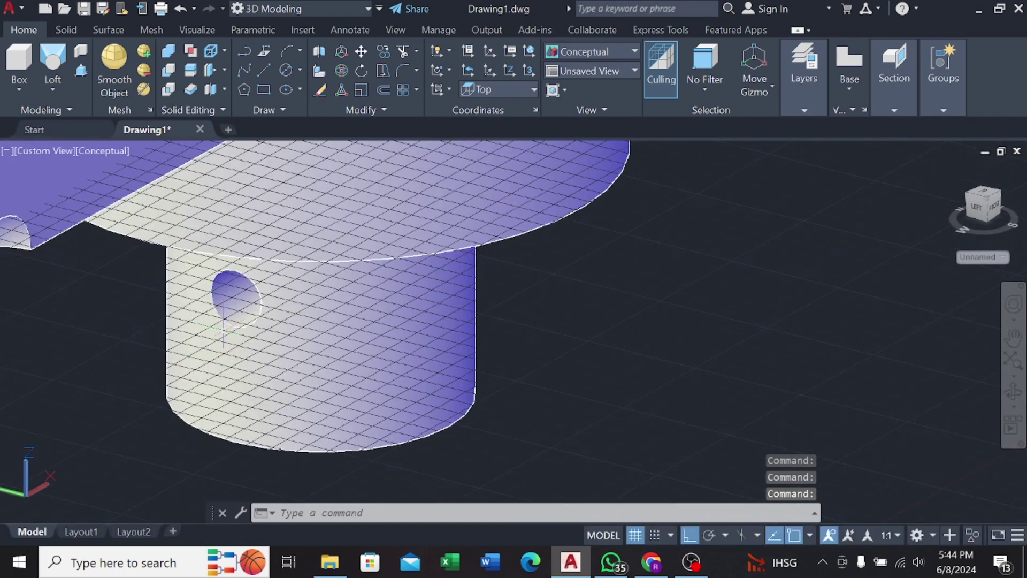
left_click(264, 70)
scroll(252, 278, "up", 3)
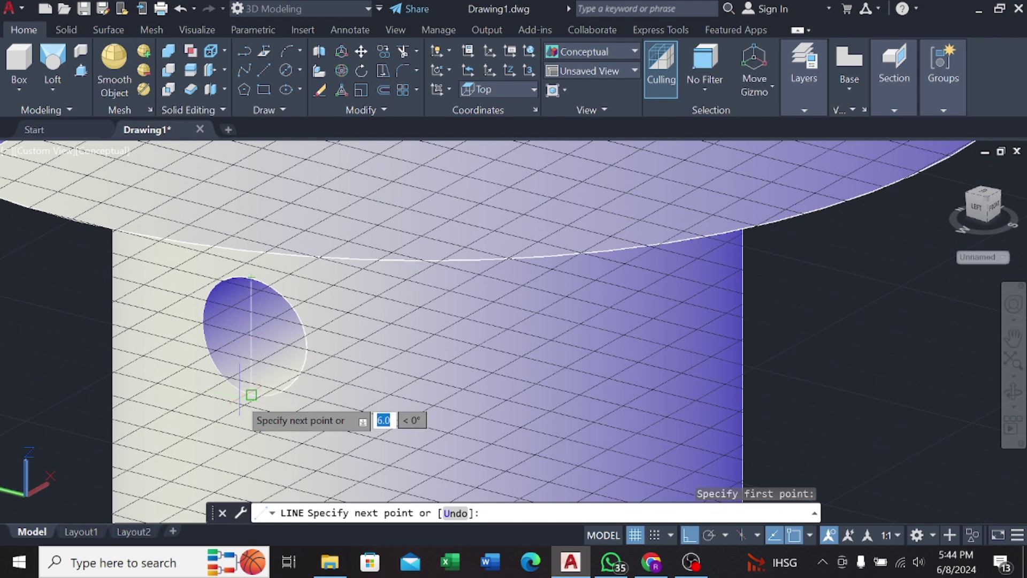
key("Escape")
Step: Switch to the southwest isometric view and frame the collar ring
scroll(252, 395, "down", 5)
scroll(252, 395, "down", 3)
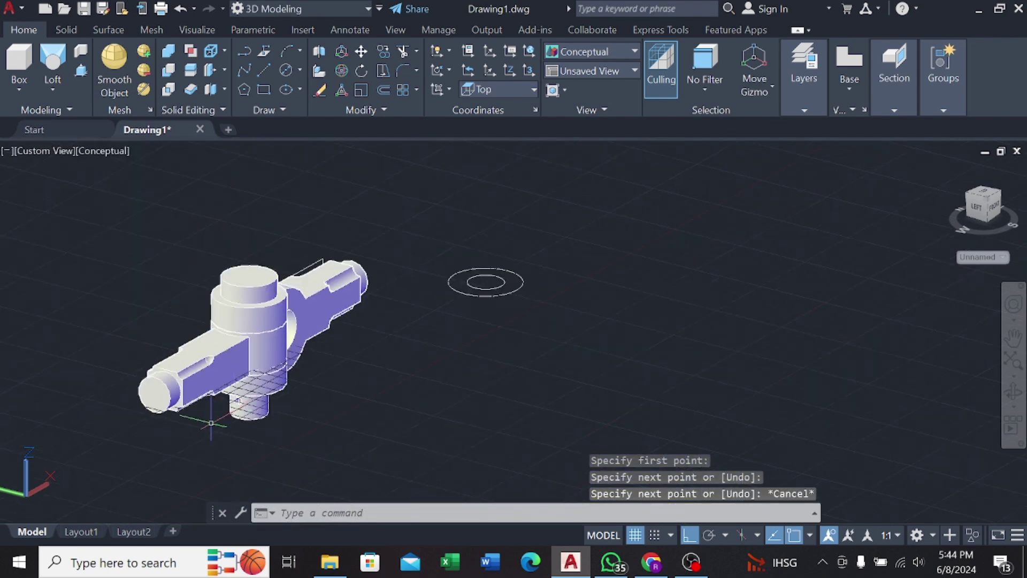
scroll(251, 395, "down", 2)
left_click(66, 151)
left_click(107, 287)
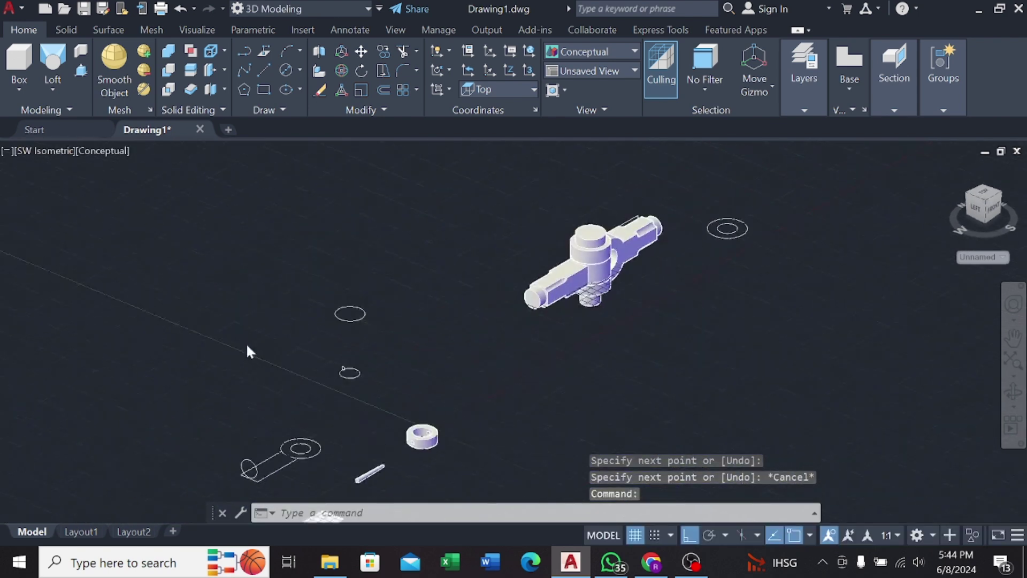
mouse_move(248, 348)
middle_mouse_down()
mouse_move(406, 399)
mouse_move(446, 365)
middle_mouse_up()
scroll(446, 364, "up", 3)
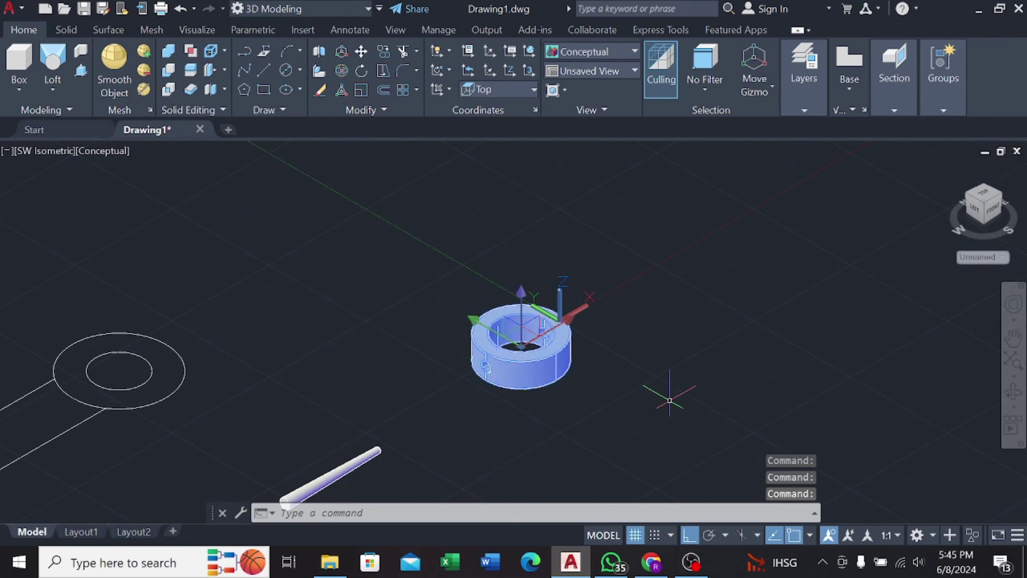
Step: Begin moving the collar from a base point, then cancel the move
right_click(670, 400)
left_click(701, 133)
scroll(545, 405, "up", 3)
left_click(405, 325)
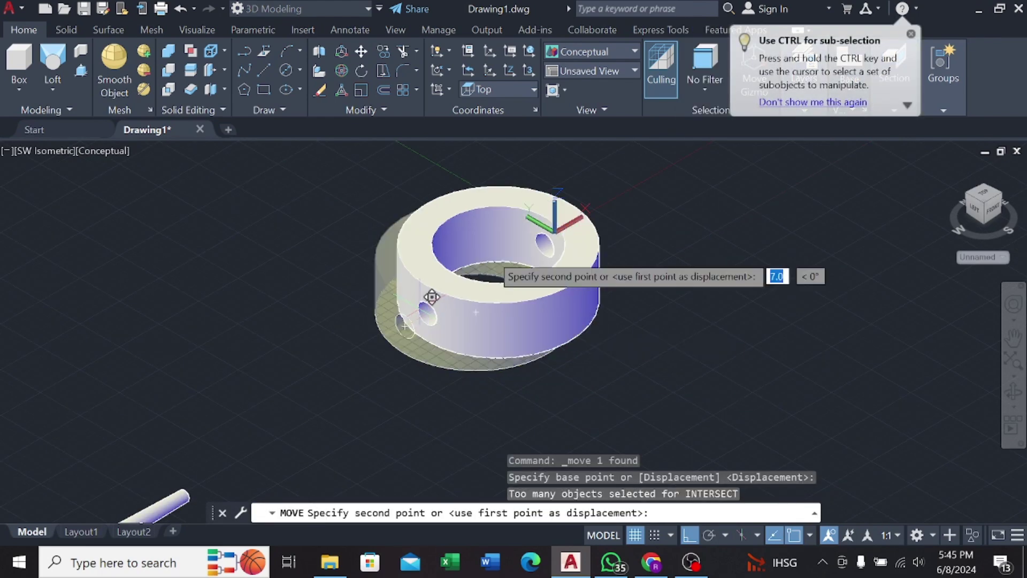
middle_click_drag(431, 297, 404, 321)
scroll(404, 321, "down", 3)
middle_click_drag(103, 321, 199, 298)
scroll(307, 451, "up", 3)
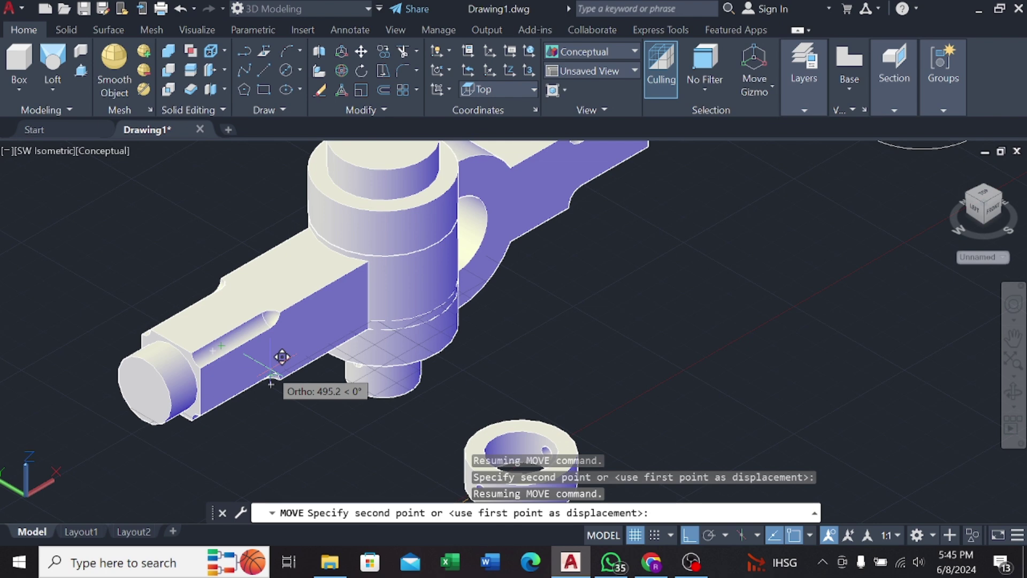
key("Escape")
middle_click_drag(482, 406, 569, 321)
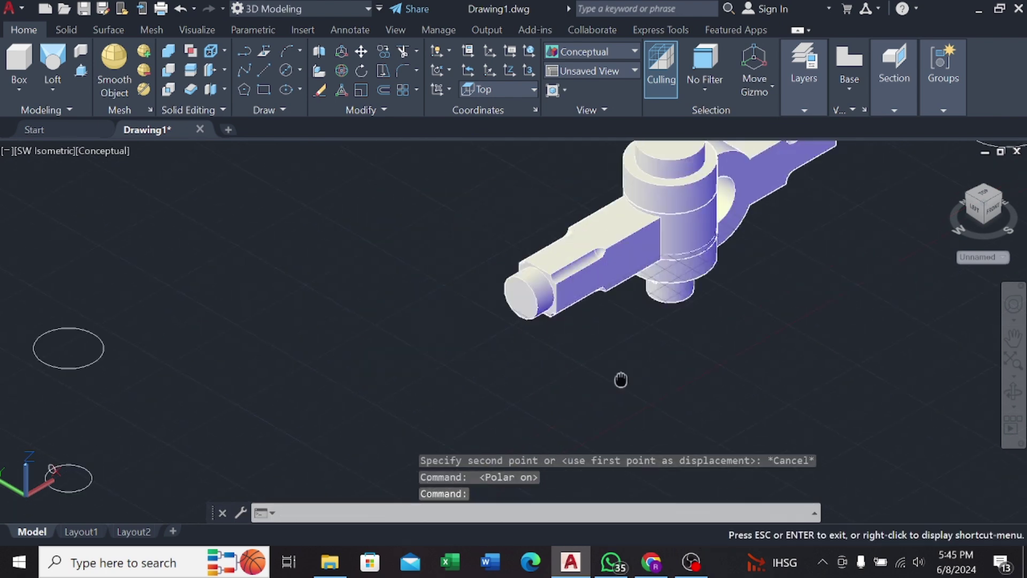
Step: Move the collar again, picking its centre as the base point
right_click(346, 438)
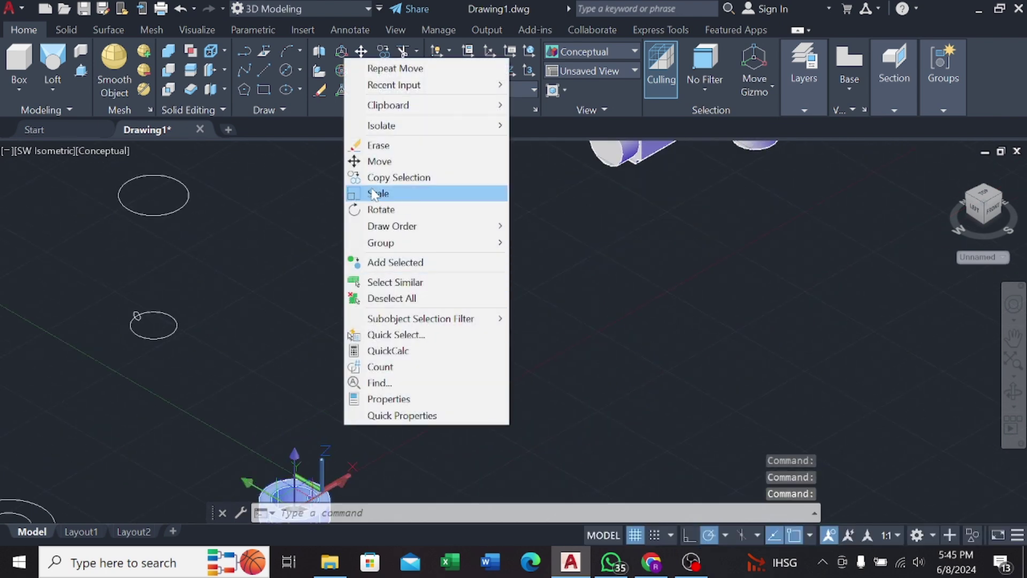
left_click(369, 161)
middle_click_drag(335, 522, 380, 428)
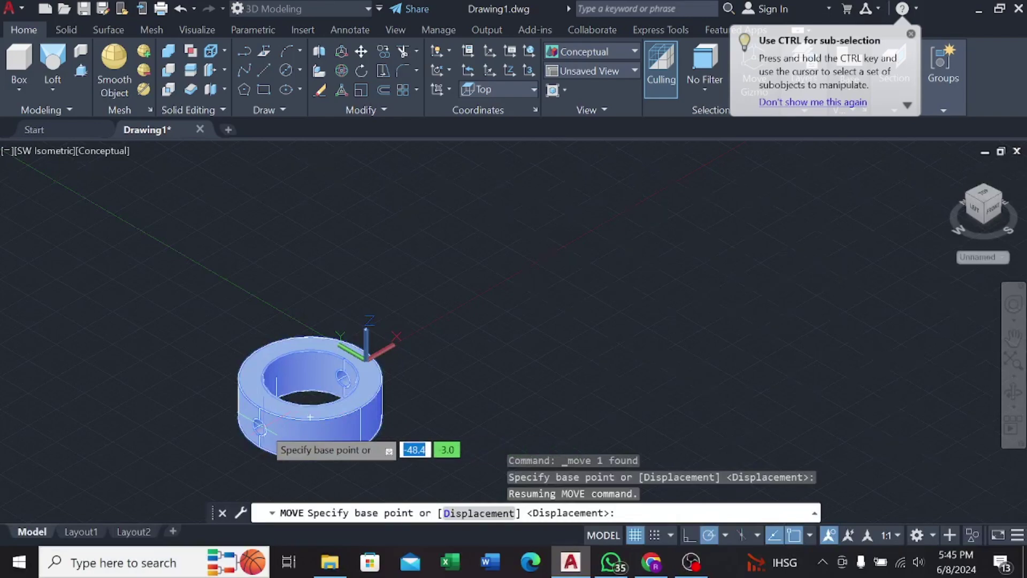
scroll(309, 417, "up", 5)
left_click(247, 427)
scroll(316, 371, "down", 5)
scroll(412, 275, "down", 2)
Step: Pan and zoom to frame the pin's lower end for the collar
middle_click_drag(412, 275, 324, 320)
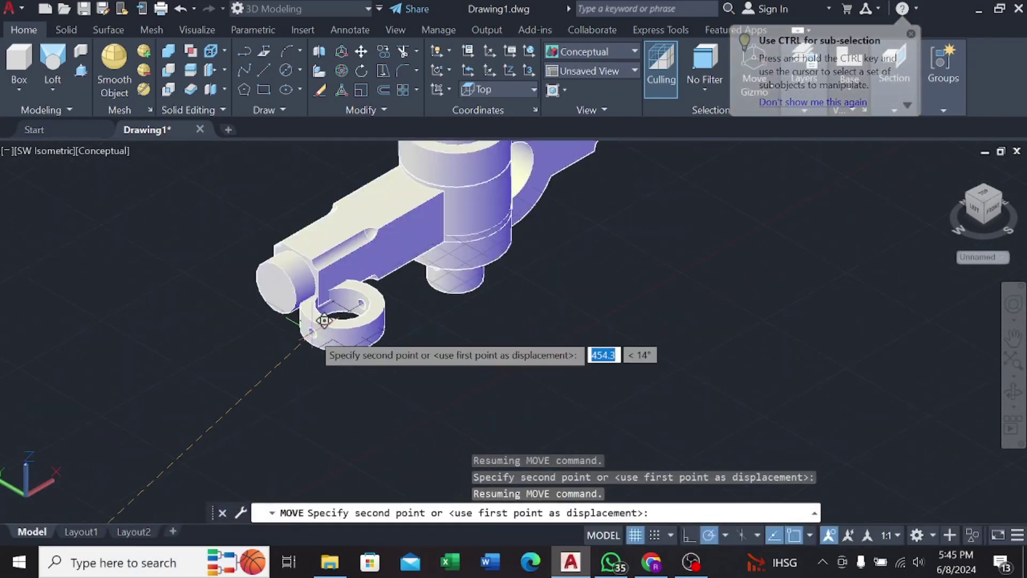
scroll(325, 320, "up", 4)
mouse_move(402, 298)
middle_mouse_down()
mouse_move(481, 259)
mouse_move(437, 194)
mouse_move(478, 252)
mouse_move(301, 212)
mouse_move(131, 232)
mouse_move(190, 229)
mouse_move(137, 216)
middle_mouse_up()
scroll(333, 328, "down", 1)
scroll(336, 338, "down", 2)
scroll(336, 338, "up", 3)
scroll(390, 279, "up", 2)
scroll(267, 249, "up", 3)
Step: Move the collar by its cross hole to line it up with the pin's hole
middle_click_drag(267, 249, 230, 308)
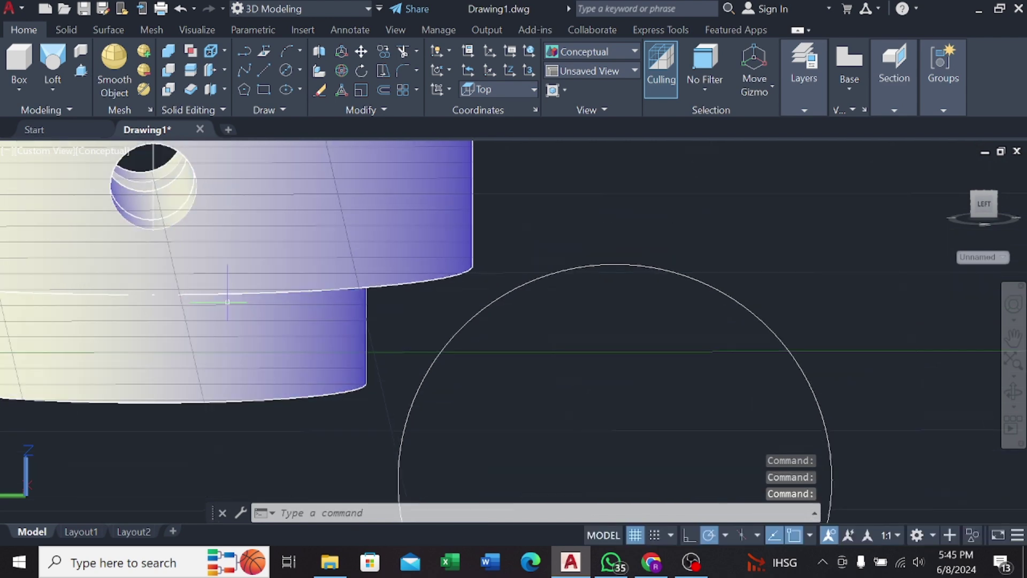
left_click(276, 186)
right_click(344, 183)
left_click(353, 282)
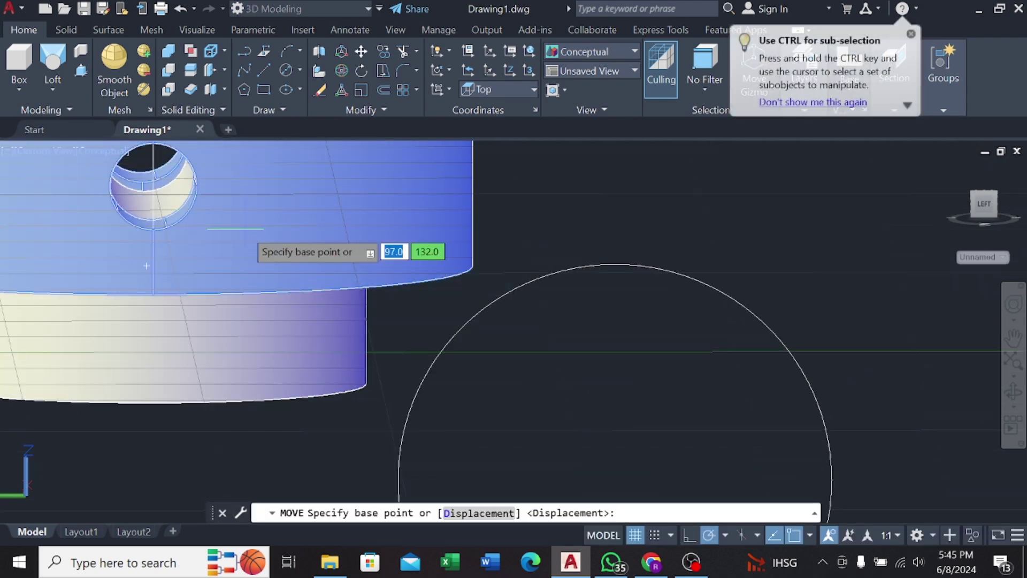
middle_click_drag(257, 209, 237, 221)
left_click(134, 194)
middle_click_drag(173, 225, 66, 236, "shift")
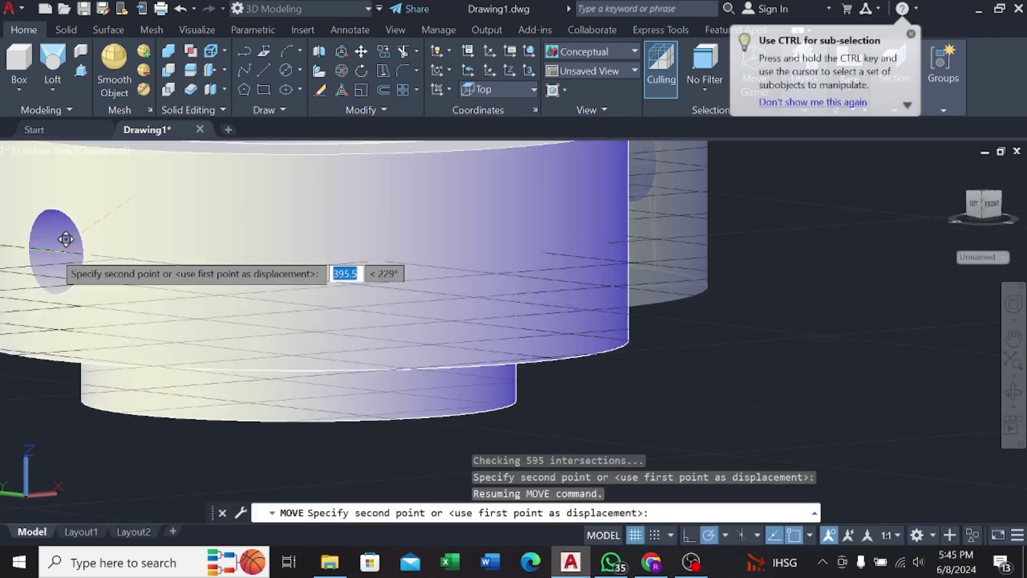
scroll(91, 218, "up", 3)
scroll(91, 218, "up", 2)
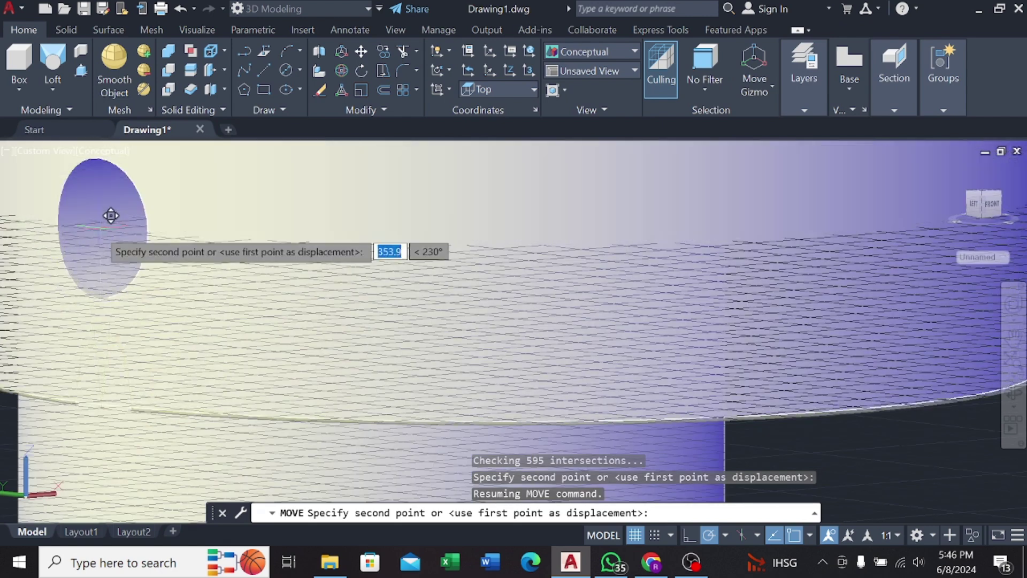
left_click(113, 219)
scroll(101, 236, "down", 2)
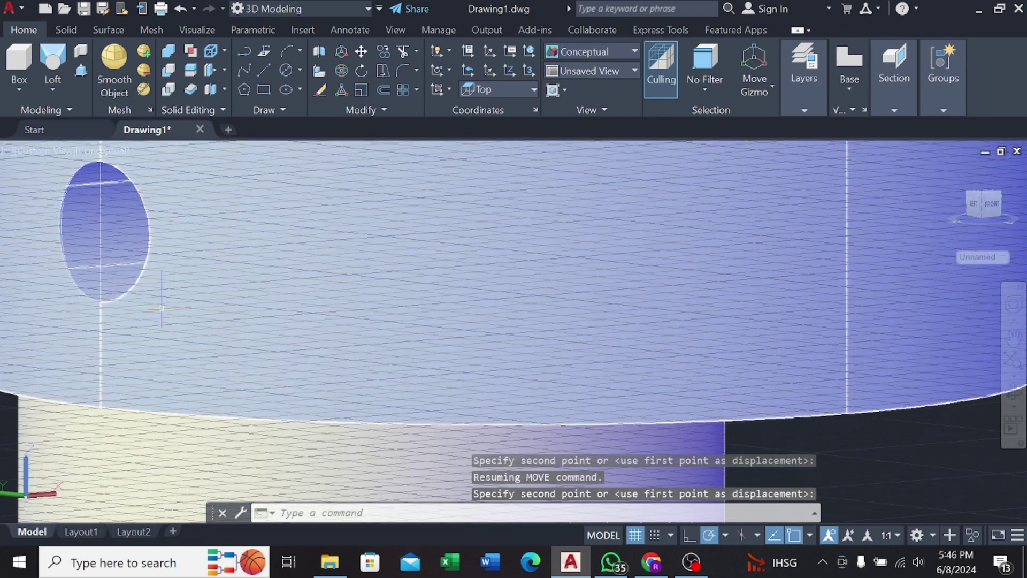
scroll(162, 308, "down", 2)
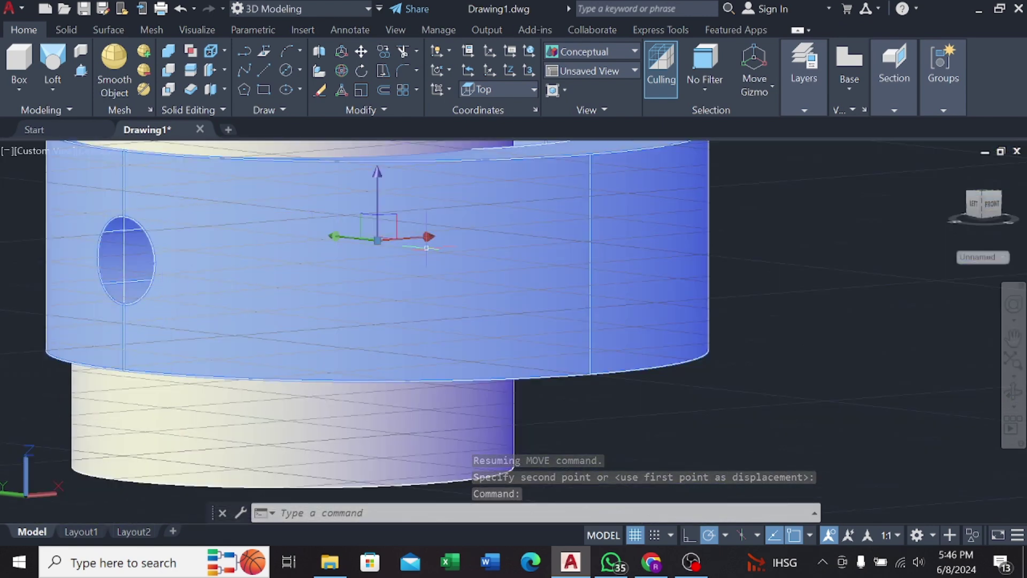
Step: Cancel a single-axis slide of the collar and zoom to show the nearby circles
left_click(432, 245)
mouse_move(433, 245)
middle_mouse_down("shift")
mouse_move(343, 245)
mouse_move(263, 307)
mouse_move(149, 259)
mouse_move(126, 276)
mouse_move(340, 317)
mouse_move(261, 297)
middle_mouse_up("shift")
key("Escape")
scroll(261, 297, "up", 2)
scroll(225, 231, "up", 2)
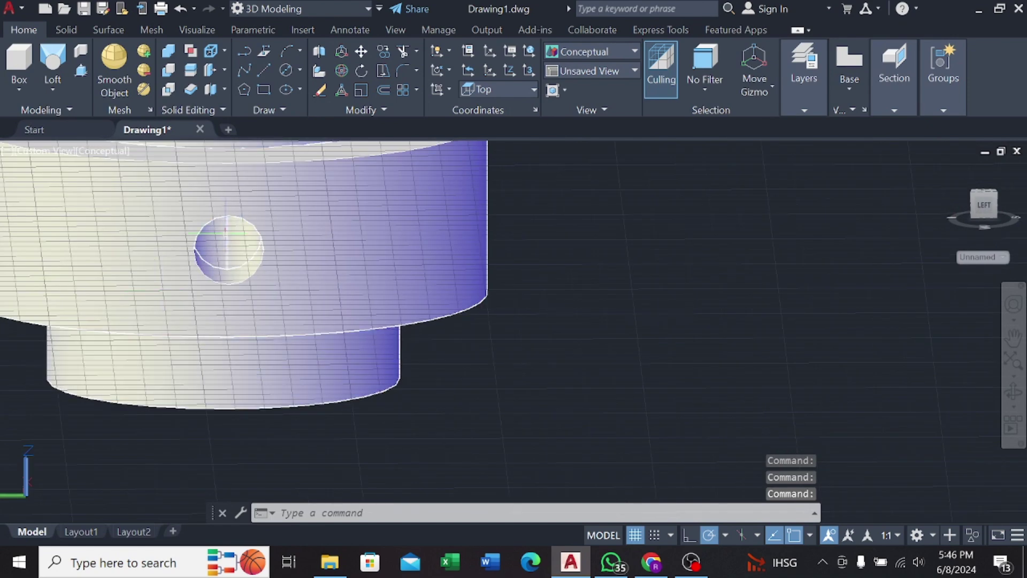
scroll(227, 234, "down", 3)
Step: Start moving the pin rod from its end point, then cancel the move
scroll(270, 360, "down", 3)
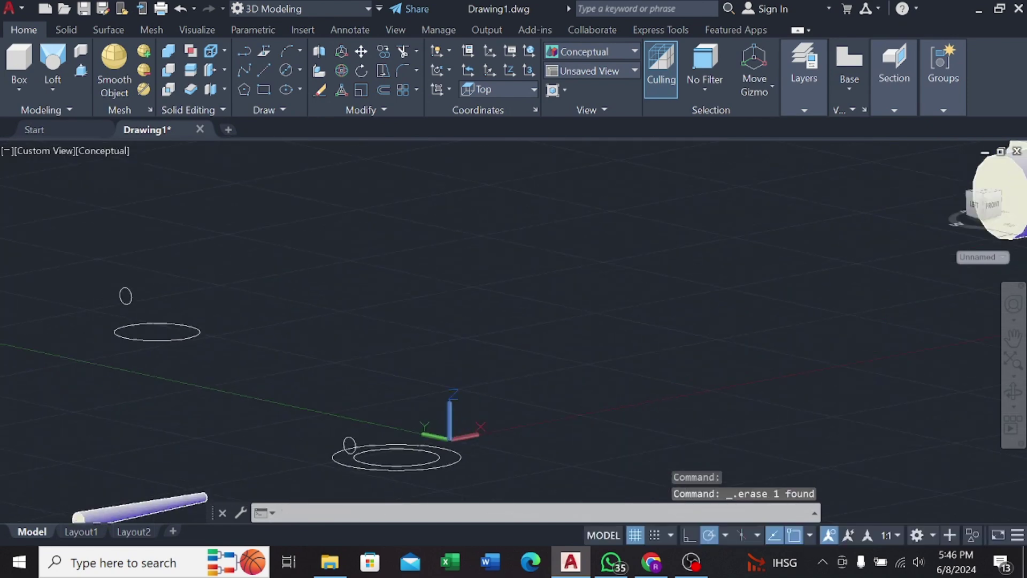
right_click(279, 364)
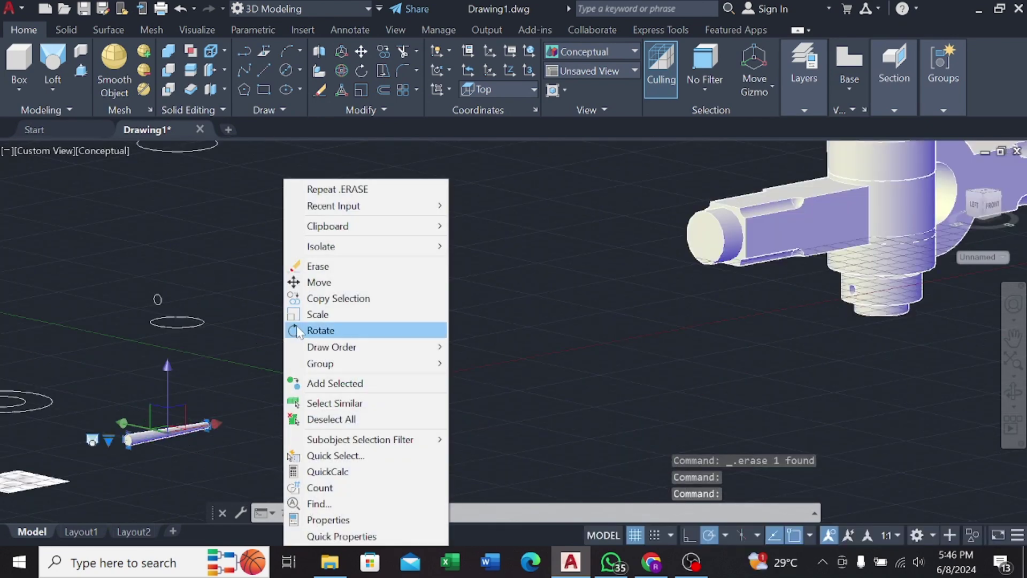
left_click(305, 278)
scroll(256, 436, "up", 3)
left_click(60, 461)
scroll(92, 367, "up", 2)
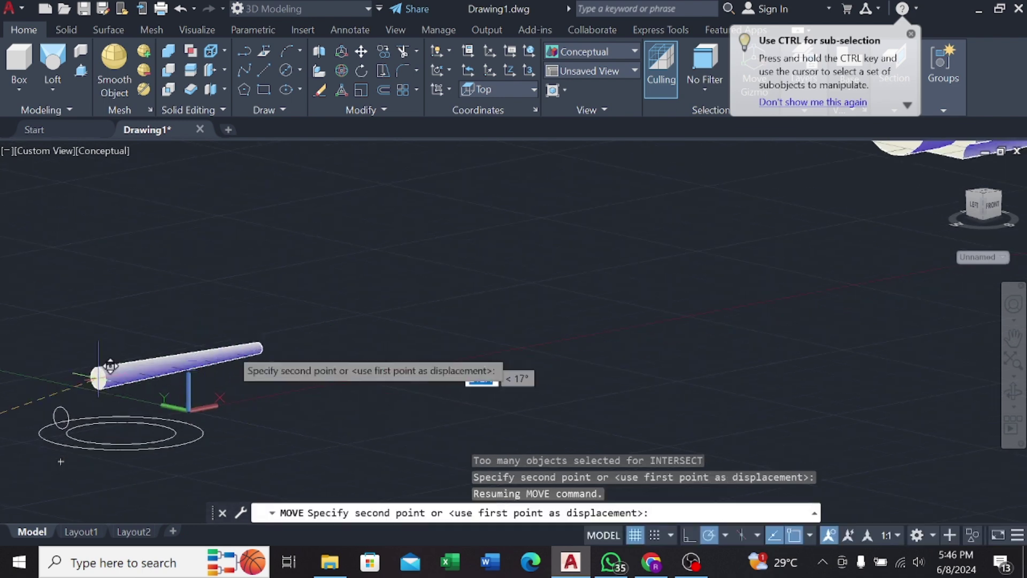
scroll(183, 310, "down", 3)
scroll(436, 305, "up", 2)
scroll(335, 285, "up", 2)
scroll(335, 284, "down", 2)
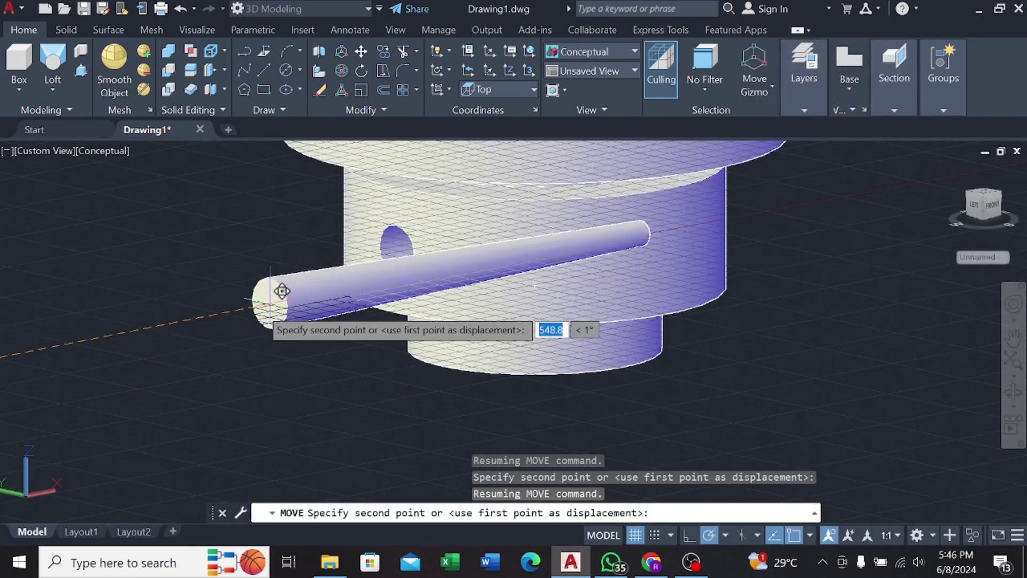
key("Escape")
Step: Begin a reference line at the collar hole, then cancel it
left_click(262, 69)
scroll(343, 229, "up", 3)
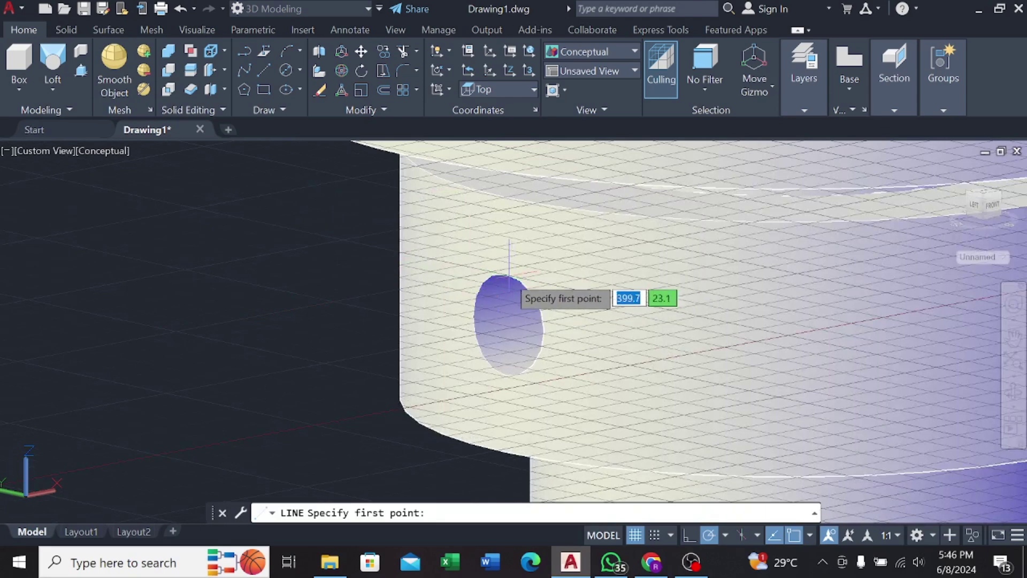
key("Escape")
scroll(506, 375, "down", 3)
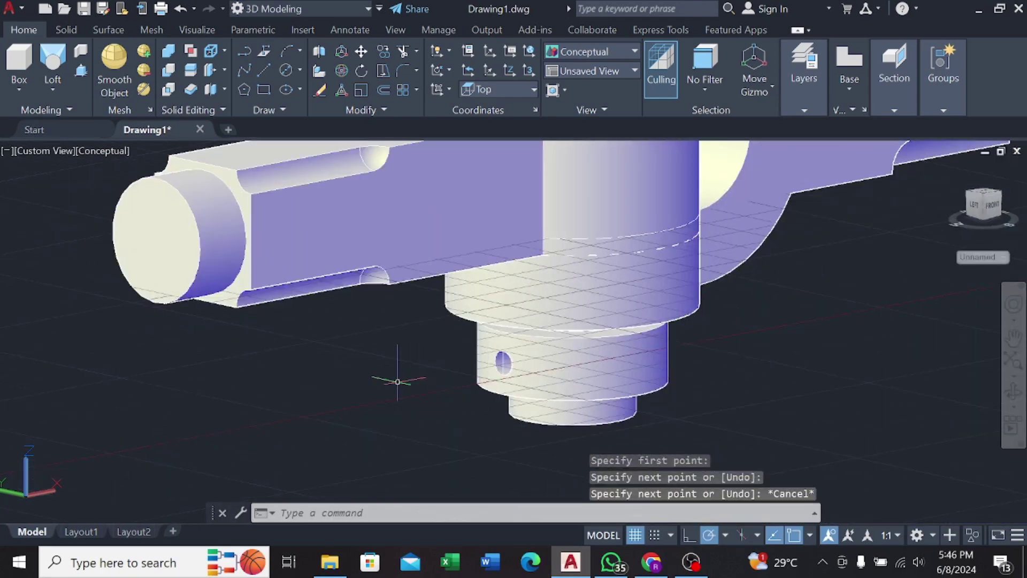
scroll(399, 360, "down", 3)
scroll(238, 414, "up", 3)
Step: Start moving the small cylinder, using its end as the base point
right_click(327, 375)
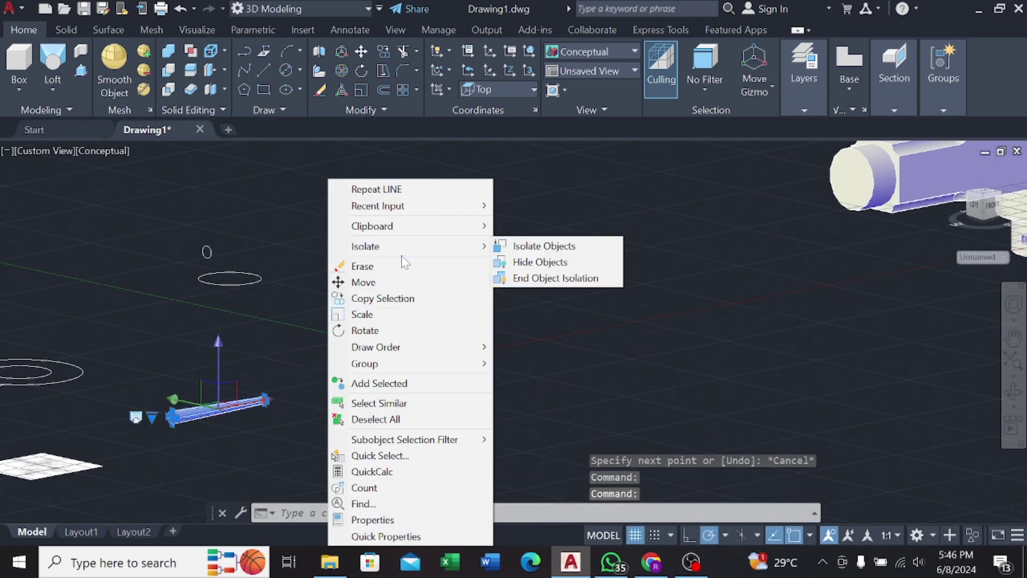
left_click(363, 282)
scroll(134, 433, "up", 3)
left_click(125, 433)
scroll(367, 275, "up", 2)
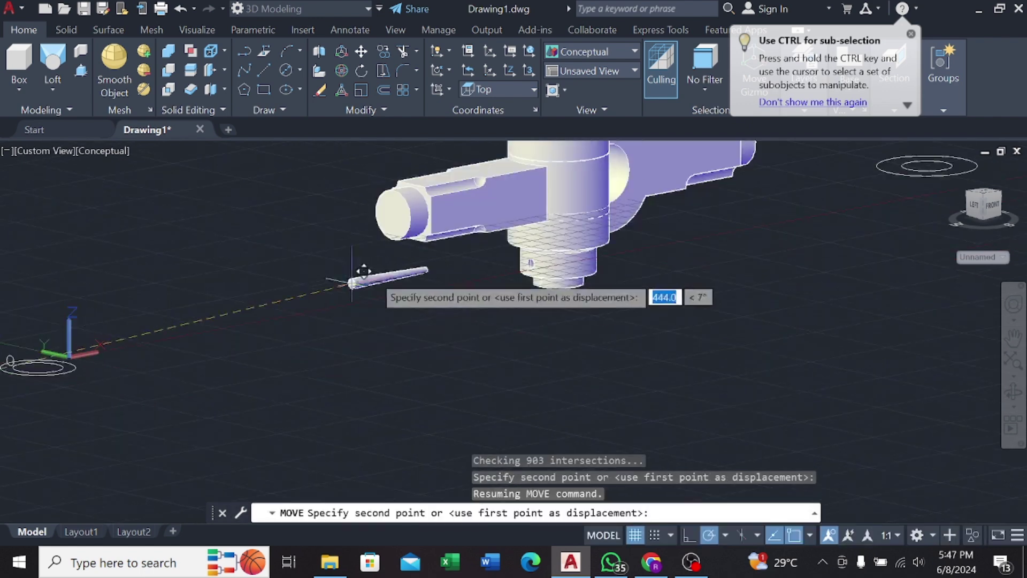
scroll(151, 394, "up", 2)
scroll(621, 263, "up", 1)
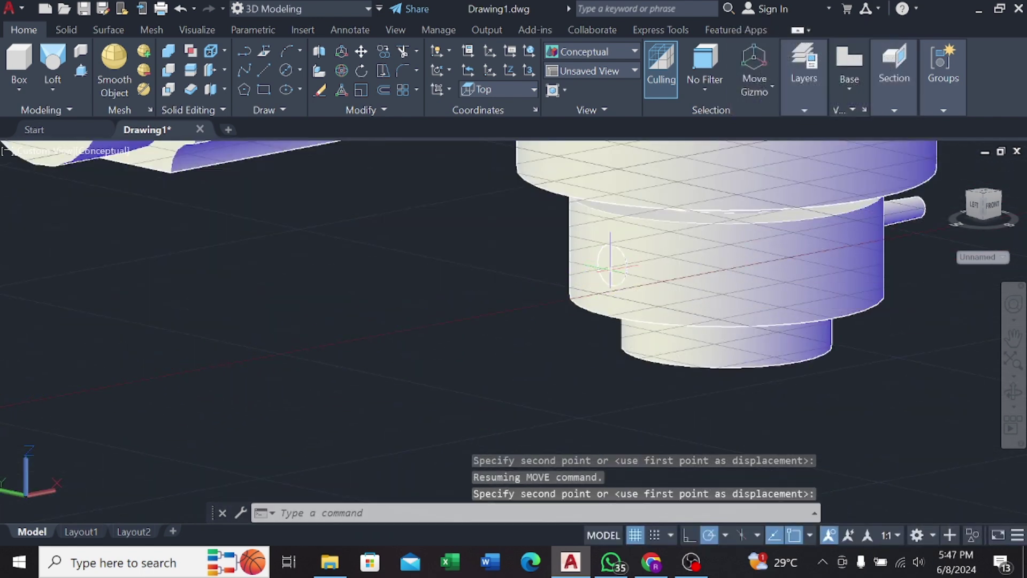
scroll(615, 262, "up", 5)
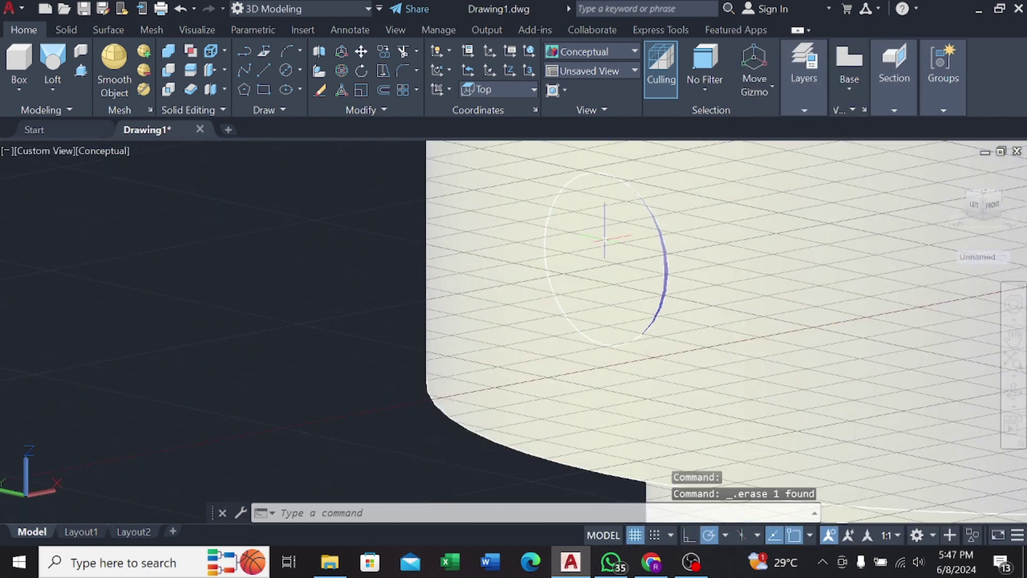
Step: Snap the small pin to the collar-hole circle and push it into the hole
left_click(604, 238)
scroll(607, 240, "down", 3)
scroll(610, 243, "down", 3)
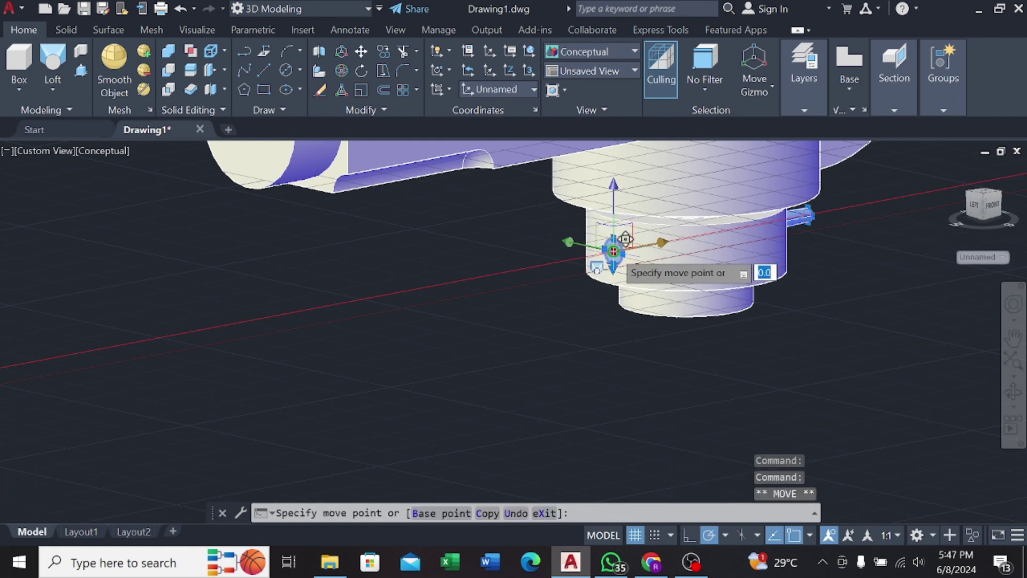
left_click(592, 257)
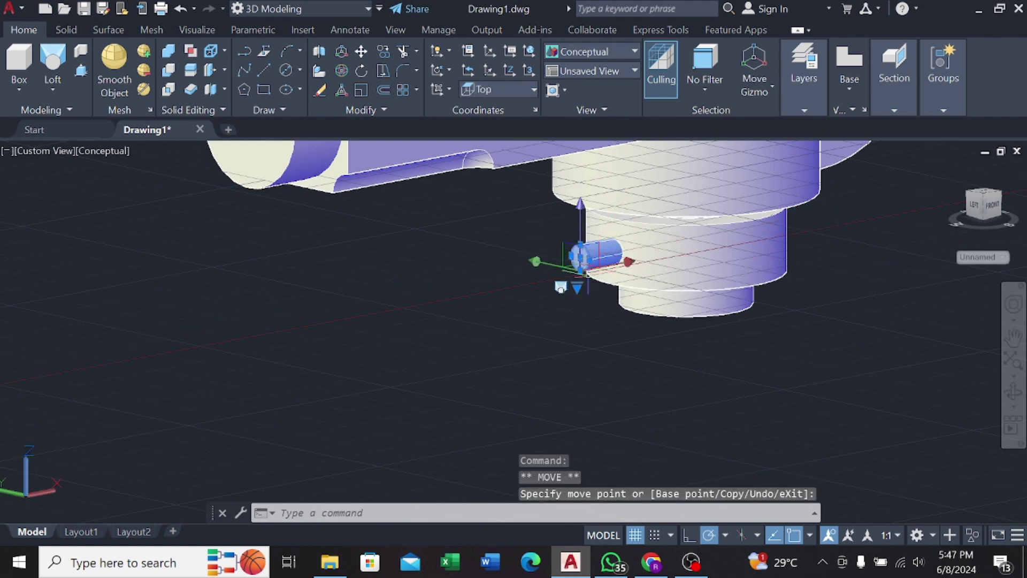
scroll(567, 300, "down", 2)
scroll(557, 293, "up", 2)
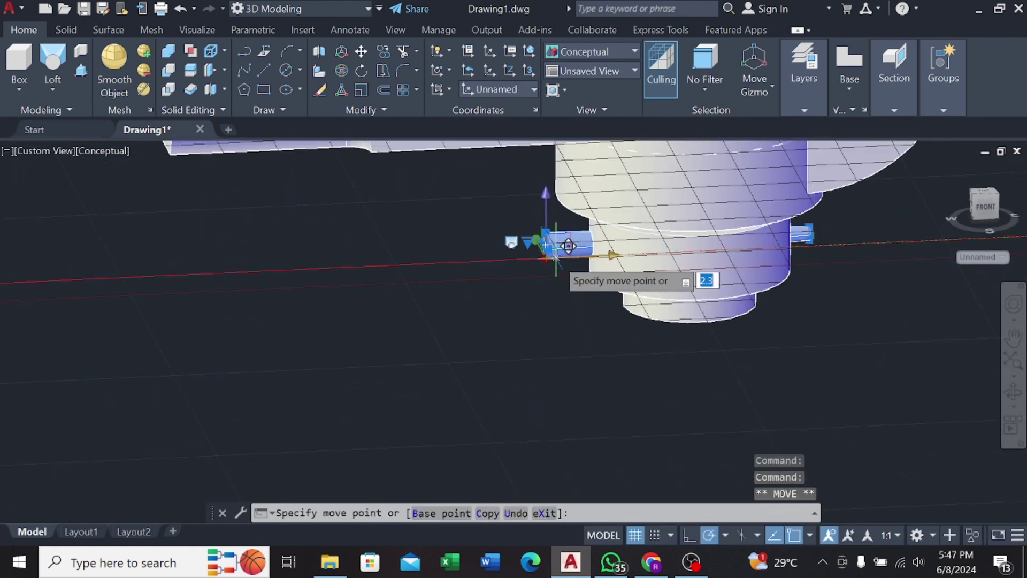
Step: Clear the selection and window-select the spare circles and loose pieces beside the assembly
key("Escape")
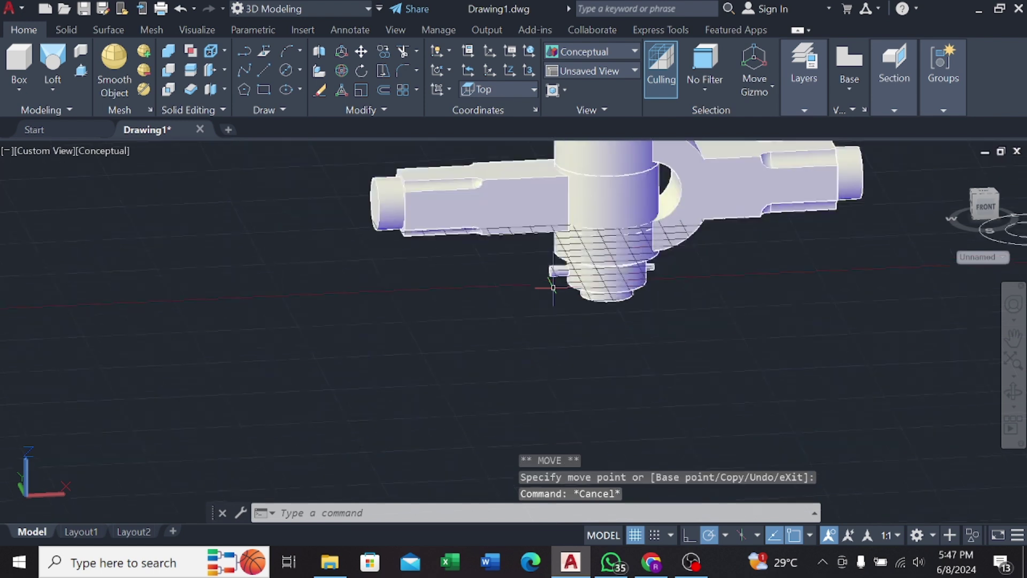
scroll(546, 286, "down", 3)
left_click(642, 314)
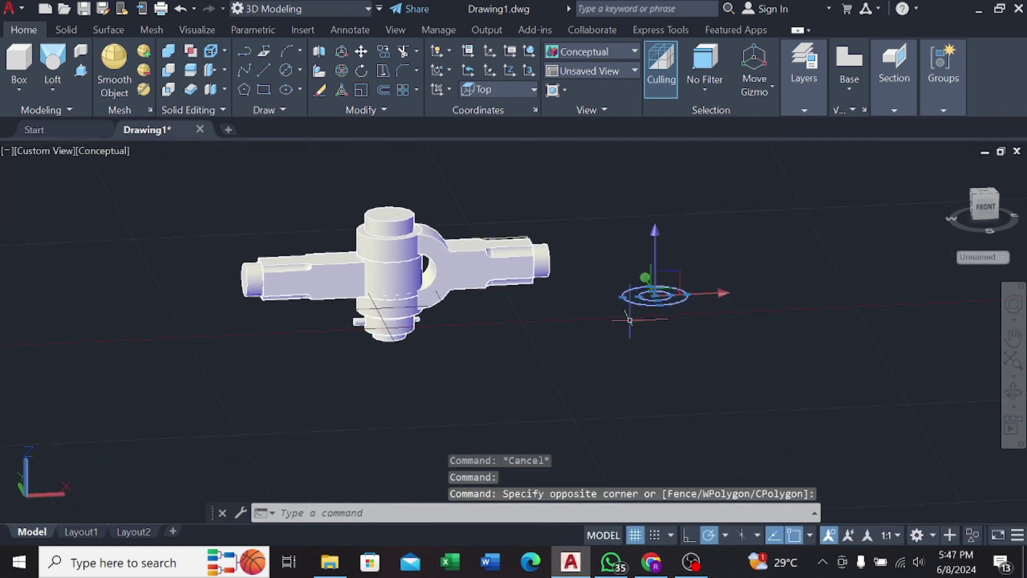
scroll(630, 320, "down", 3)
left_click(420, 298)
left_click(234, 431)
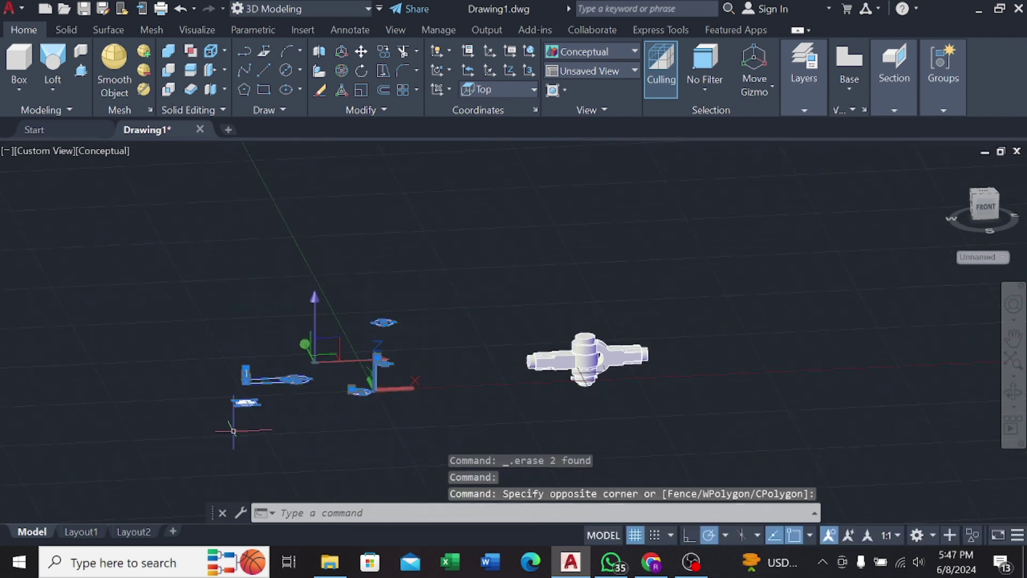
left_click(326, 431)
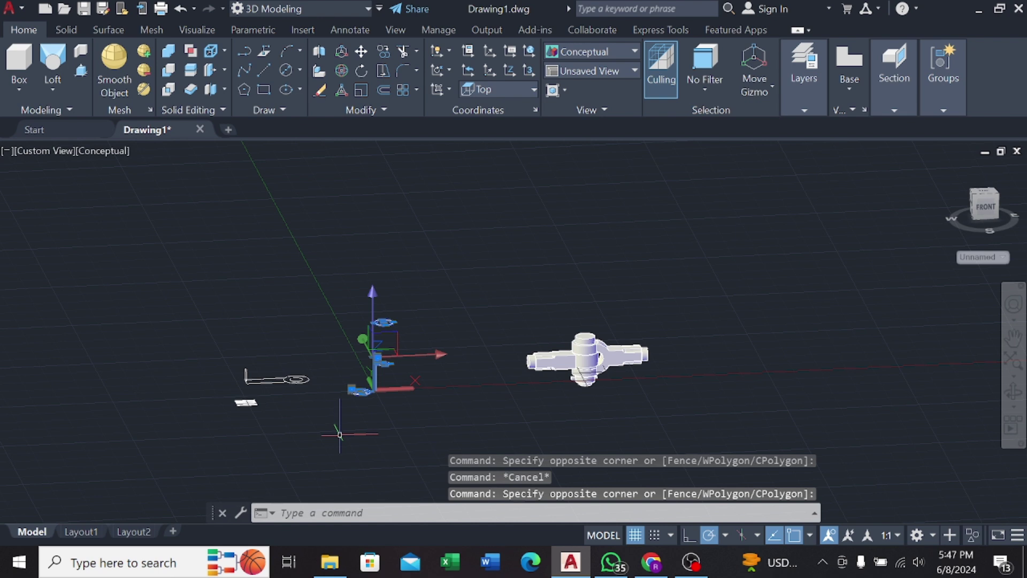
left_click(415, 306)
left_click(180, 469)
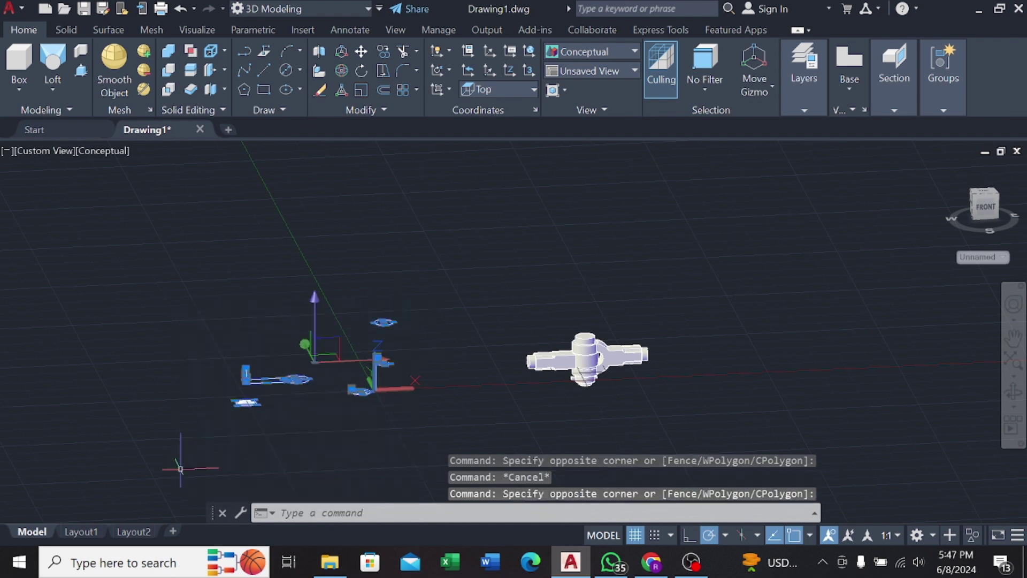
Step: Switch the view to SW Isometric
left_click(61, 151)
left_click(107, 301)
scroll(693, 355, "up", 3)
scroll(614, 294, "up", 3)
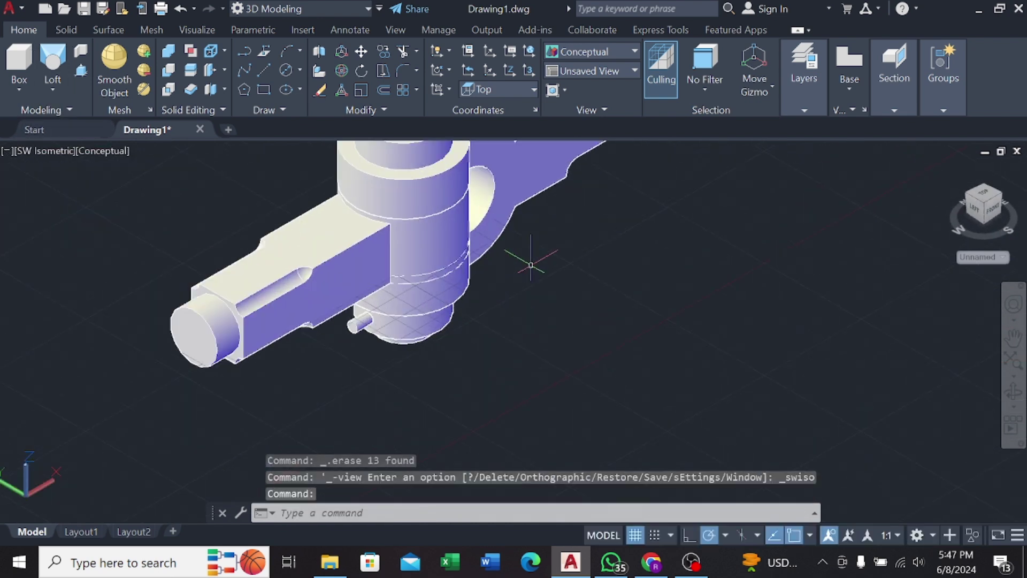
scroll(512, 321, "down", 3)
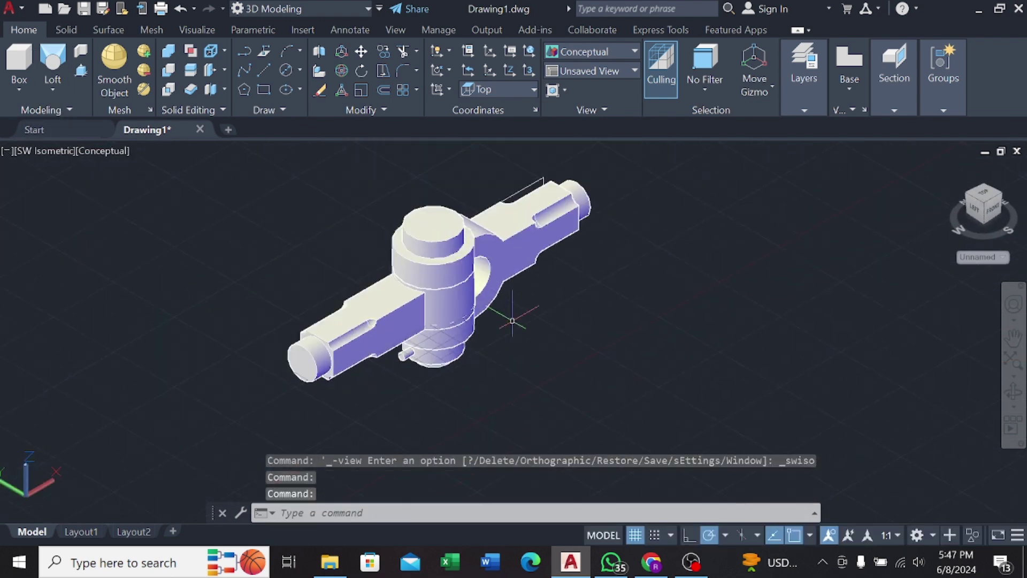
Step: Move the assembled knuckle joint to a new spot
left_click(498, 257)
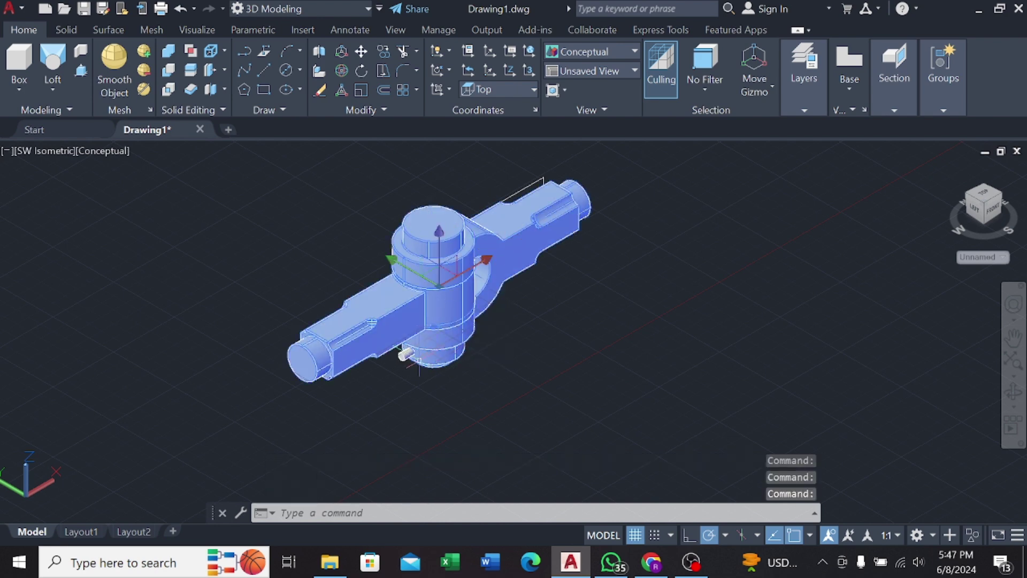
right_click(542, 369)
left_click(583, 111)
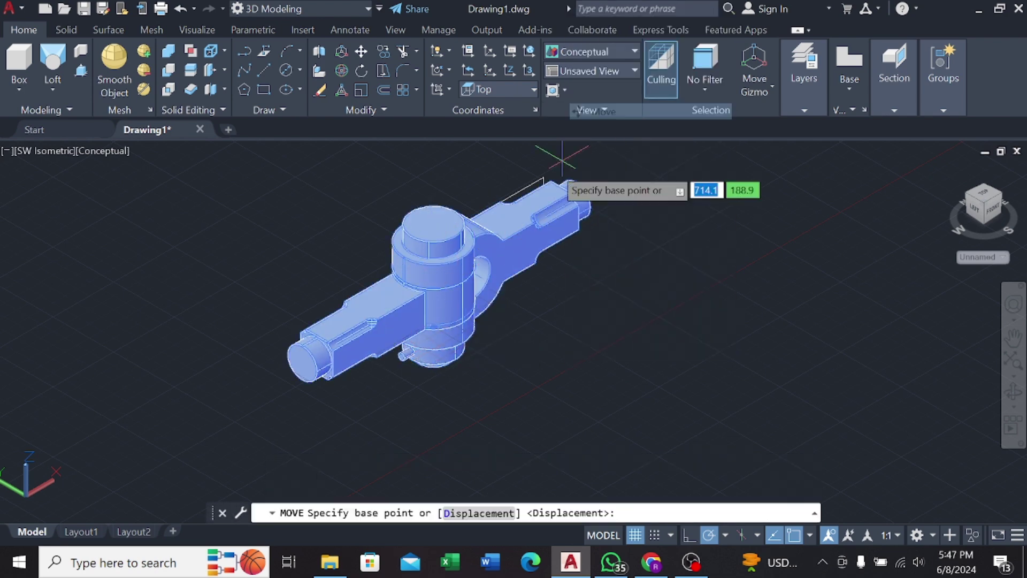
left_click(438, 258)
Step: Window-select the leftover sketch pieces and delete them
scroll(438, 258, "down", 4)
left_click(402, 219)
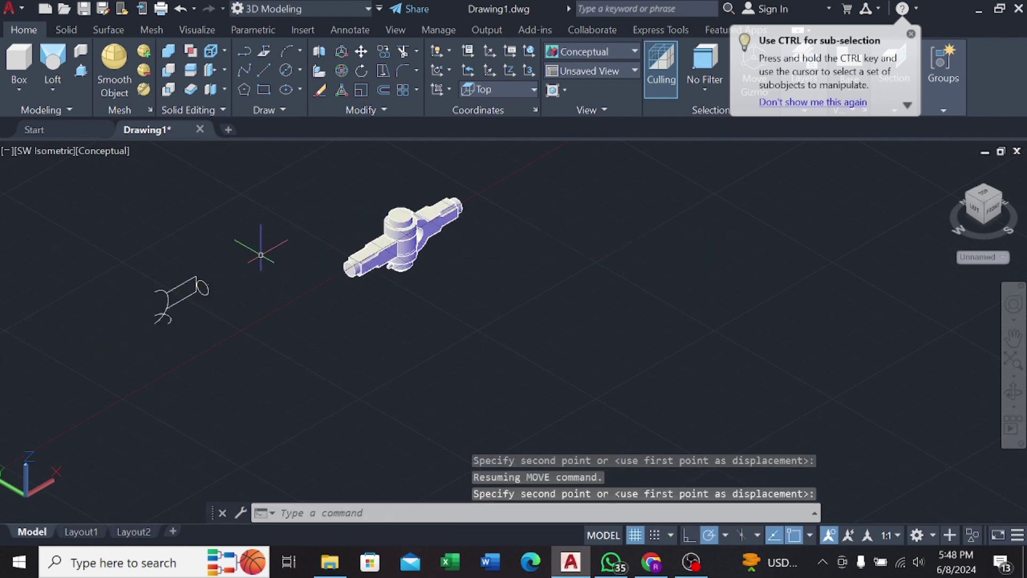
left_click(275, 262)
key("Delete")
Step: Window-select the whole knuckle-joint assembly and shift it up and left
scroll(325, 309, "up", 2)
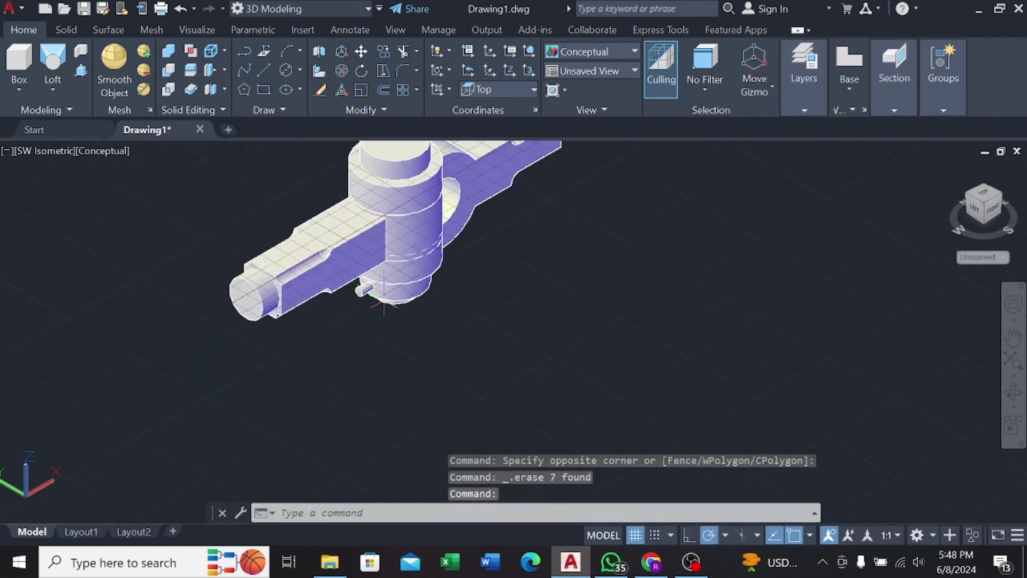
scroll(376, 360, "up", 2)
left_click(601, 191)
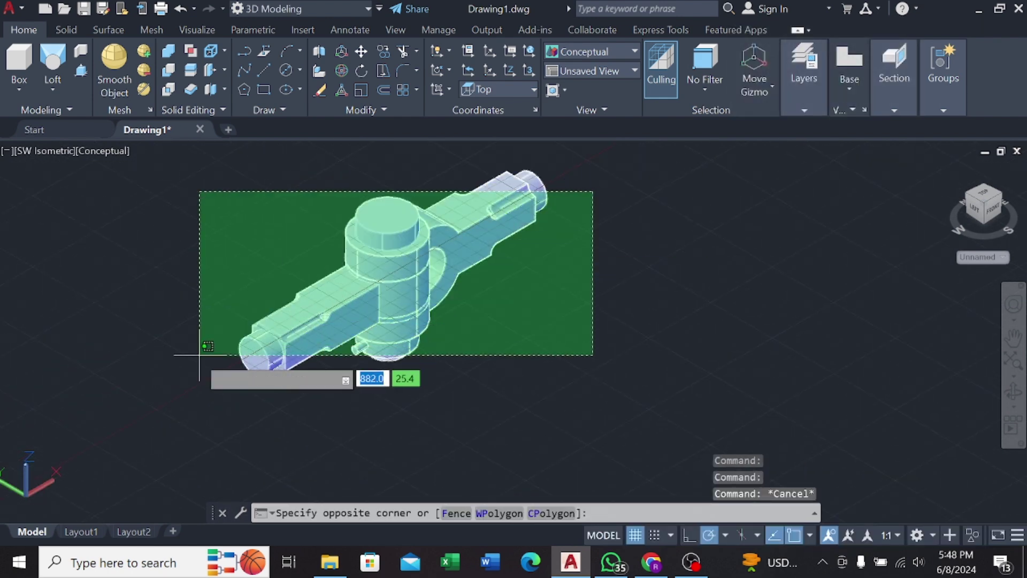
left_click(202, 356)
left_click(393, 278)
left_click(379, 249)
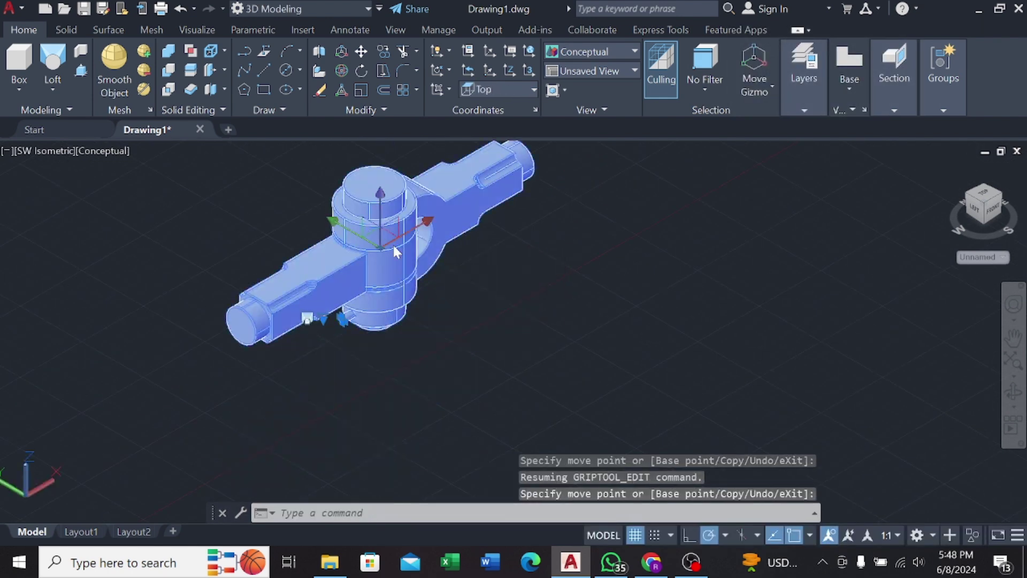